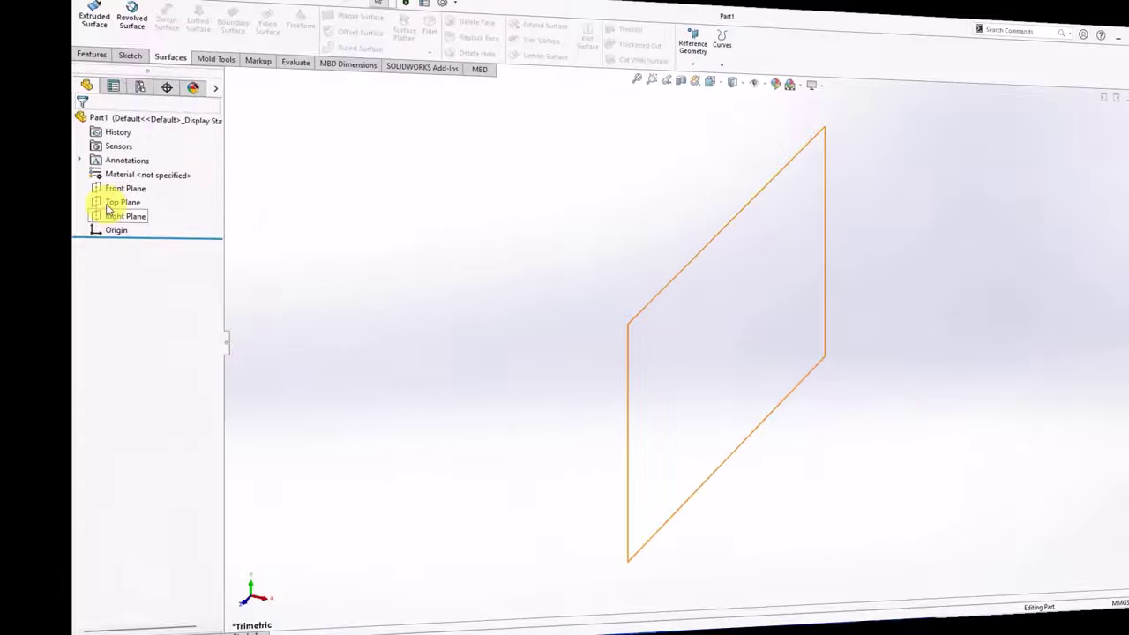
# Step: Start a sketch on the Top Plane with a horizontal centerline from the origin
pyautogui.click(44, 210)
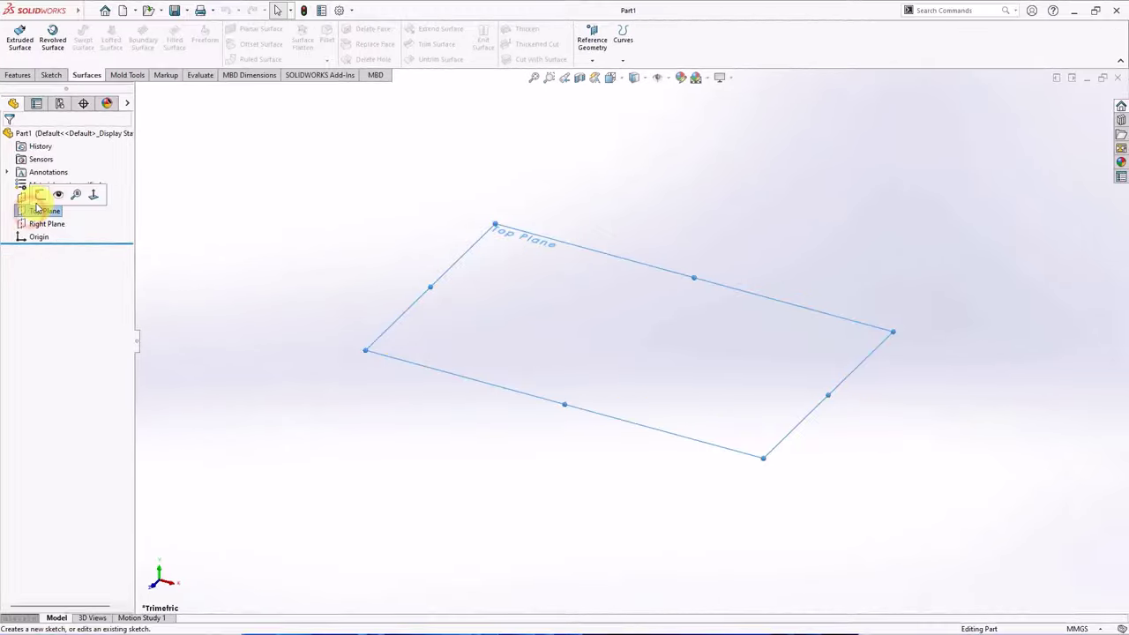
pyautogui.click(28, 190)
pyautogui.click(86, 34)
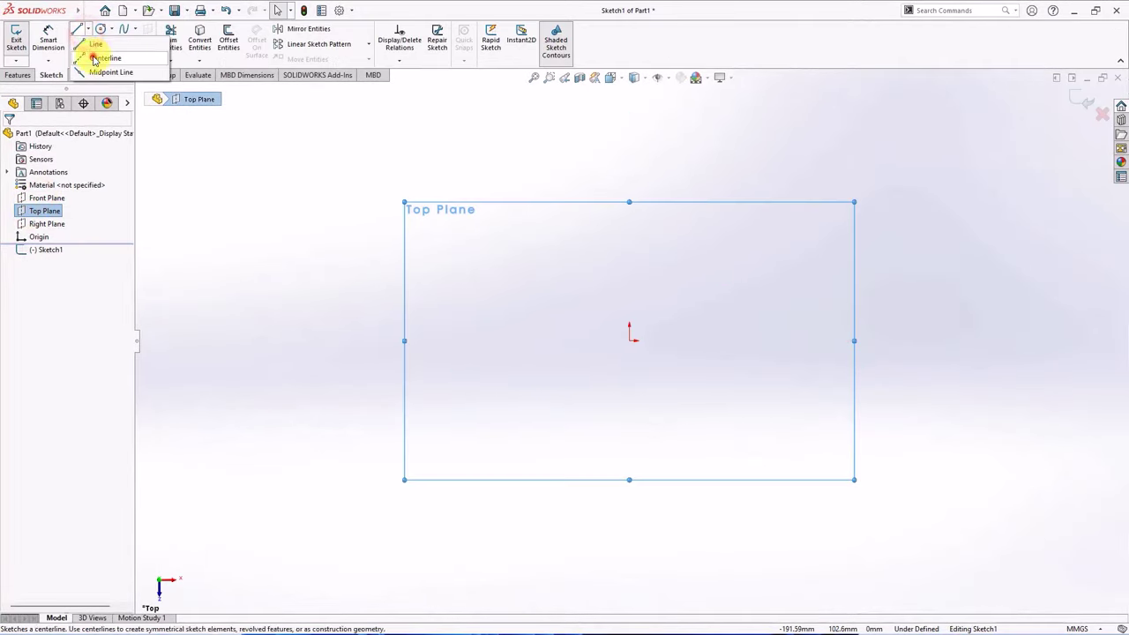
pyautogui.click(96, 70)
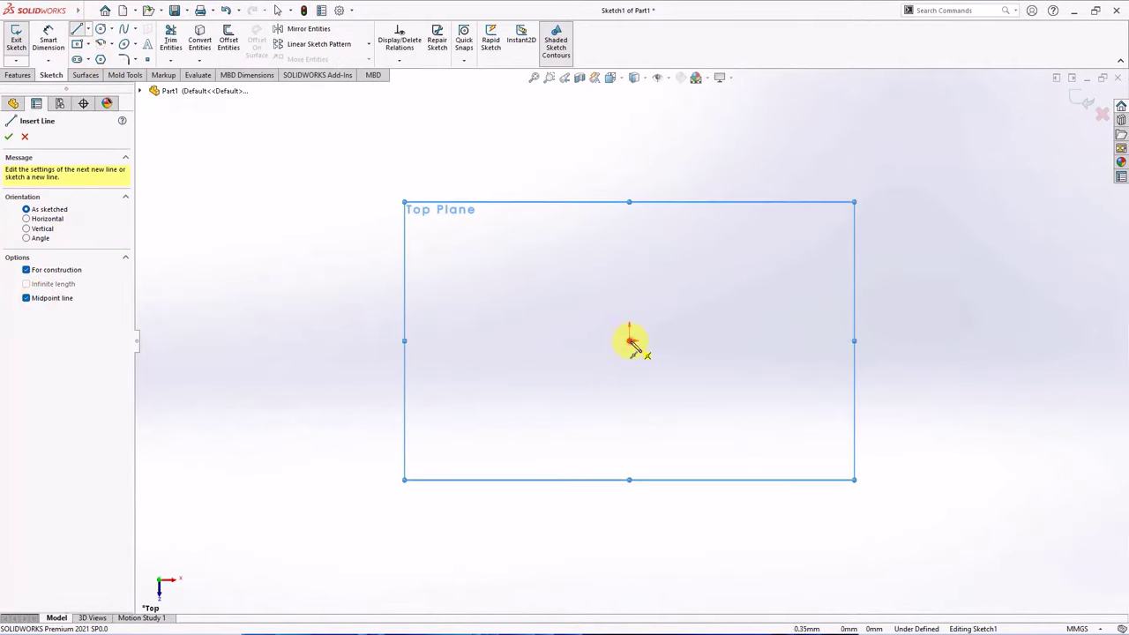
pyautogui.click(628, 341)
pyautogui.click(891, 340)
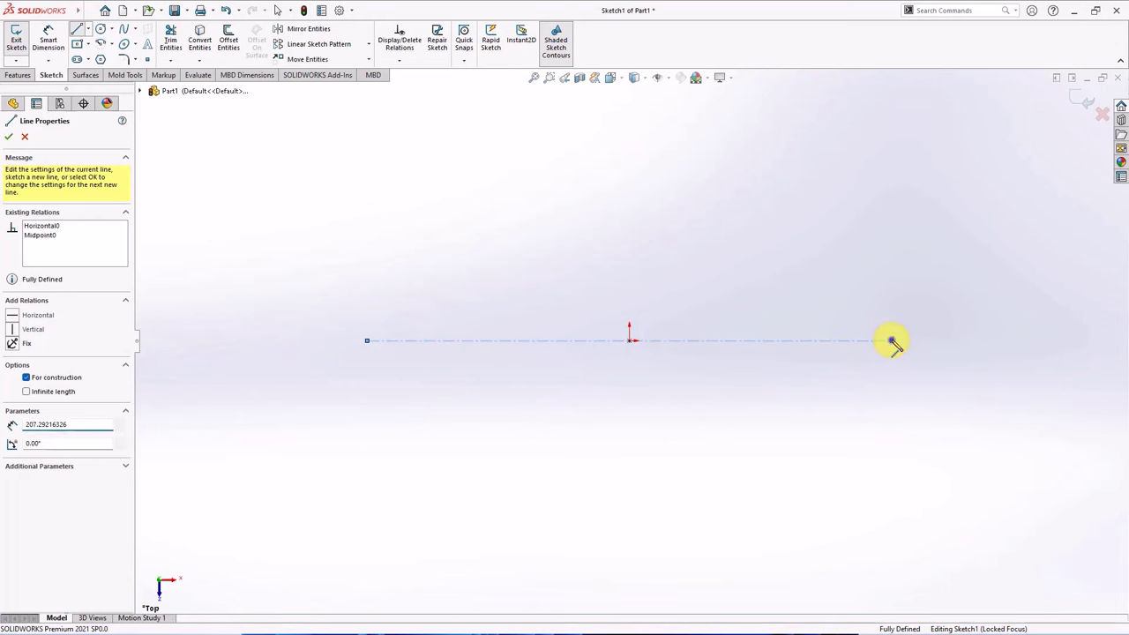
pyautogui.press('Escape')
# Step: Draw a centre-point arc at the origin sweeping around the left side
pyautogui.click(112, 48)
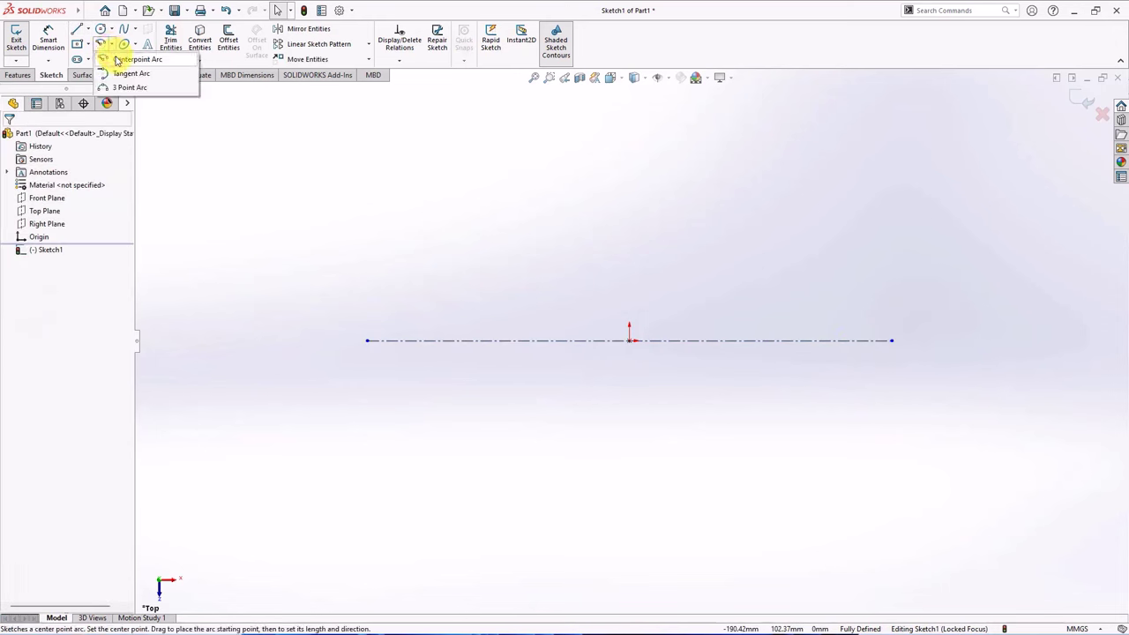
pyautogui.click(133, 58)
pyautogui.click(628, 340)
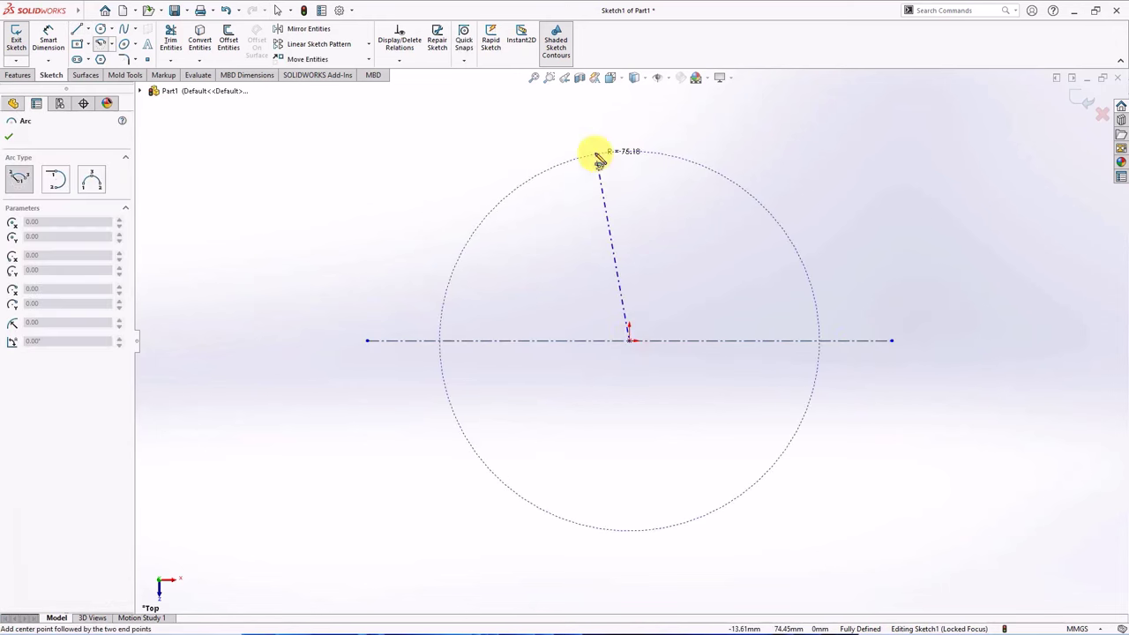
pyautogui.click(603, 104)
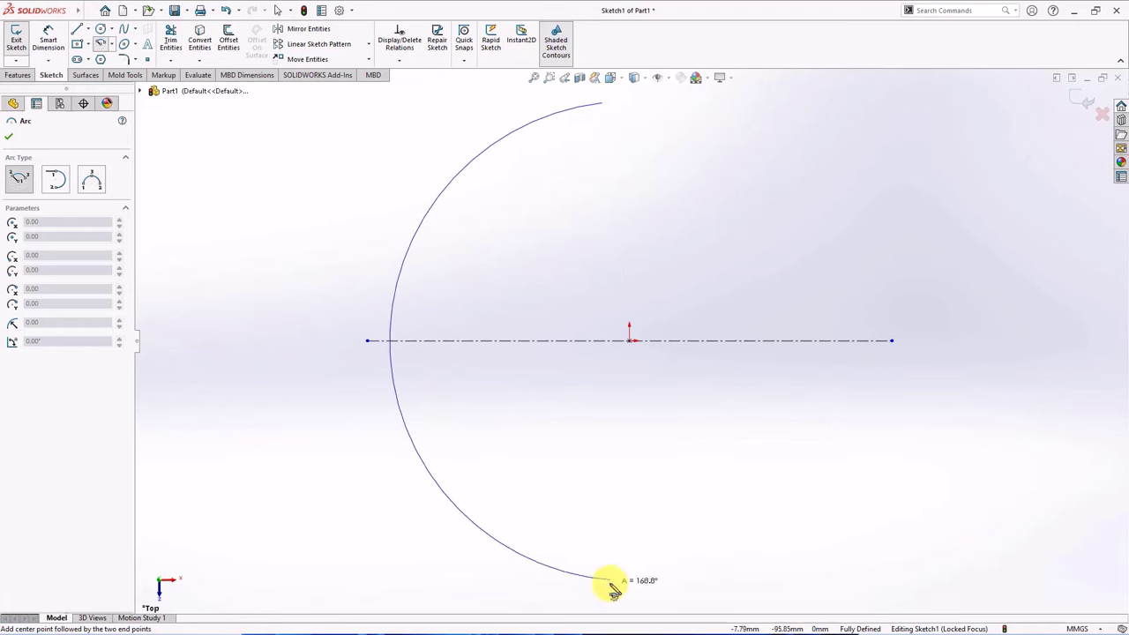
pyautogui.click(621, 582)
pyautogui.rightClick(622, 584)
pyautogui.click(644, 520)
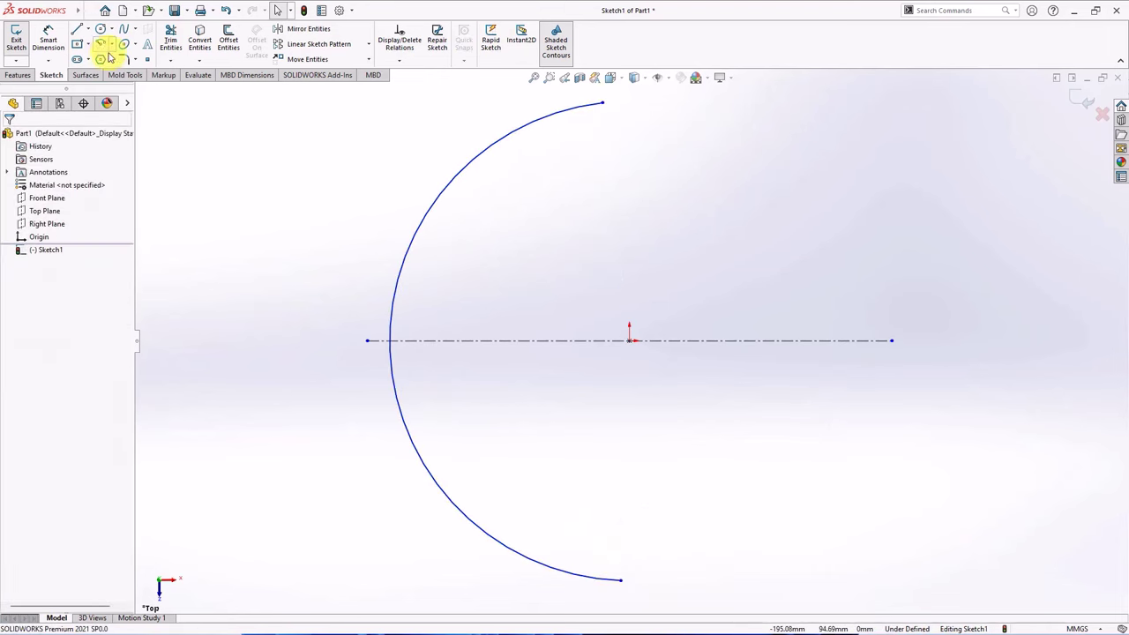
# Step: Add a vertical right edge centred on the centerline end and lines joining it to the arc ends
pyautogui.click(88, 31)
pyautogui.click(95, 70)
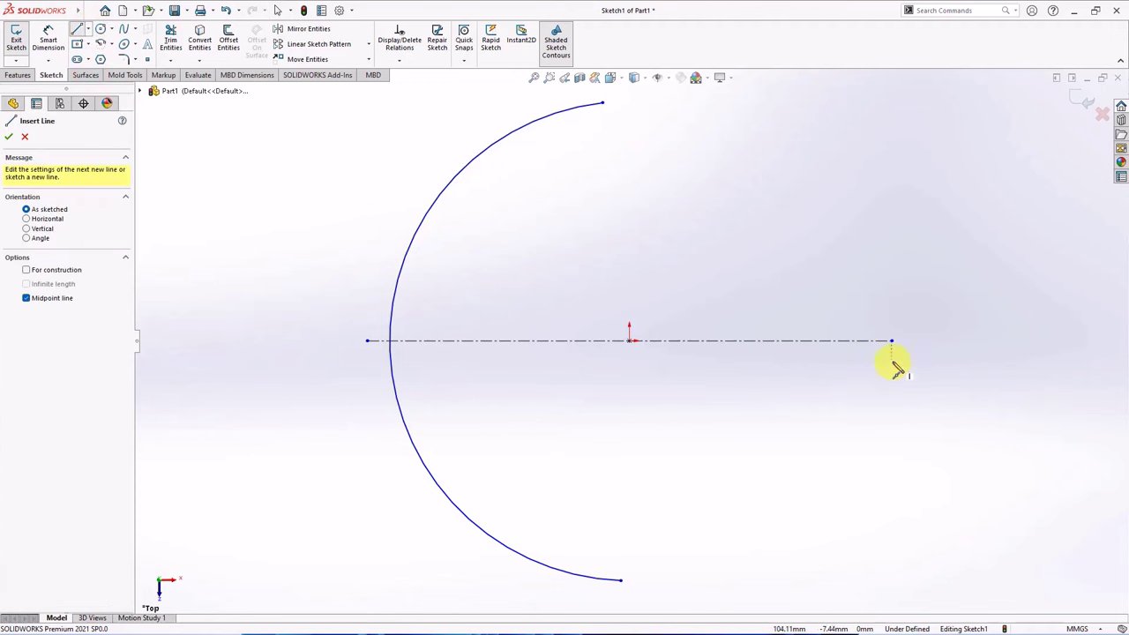
pyautogui.click(893, 341)
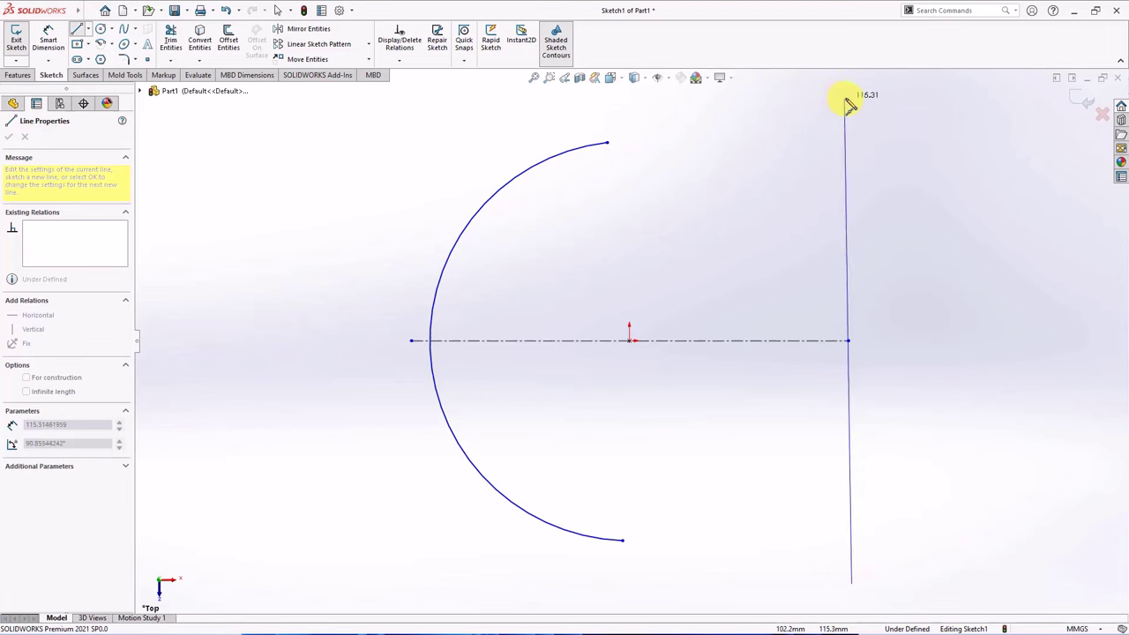
pyautogui.click(847, 114)
pyautogui.doubleClick(606, 141)
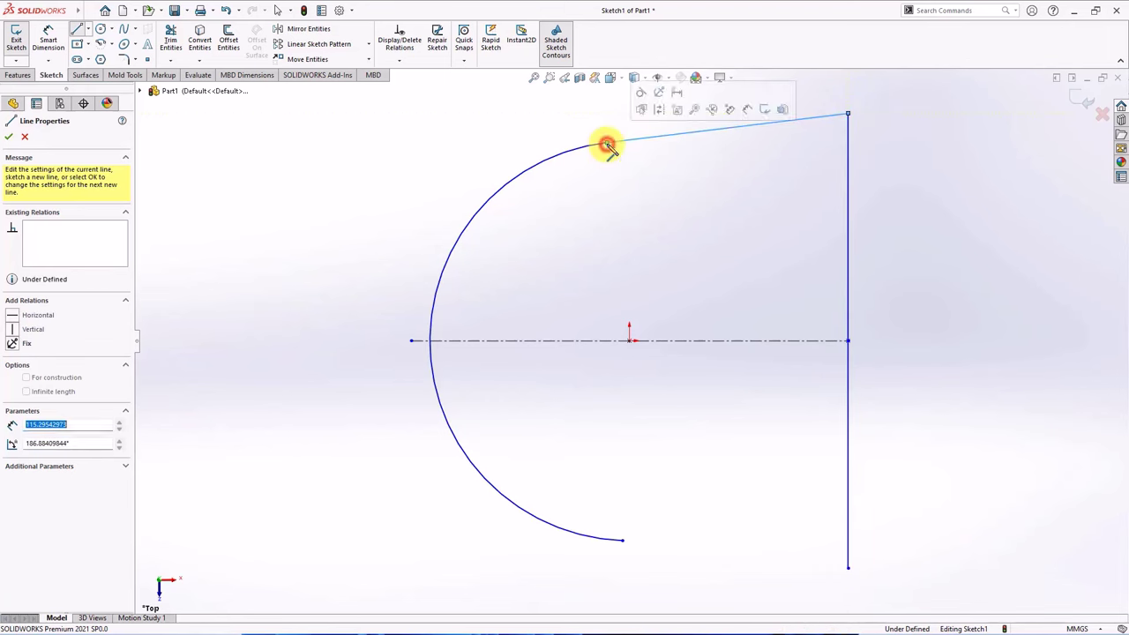
pyautogui.click(623, 540)
pyautogui.click(848, 568)
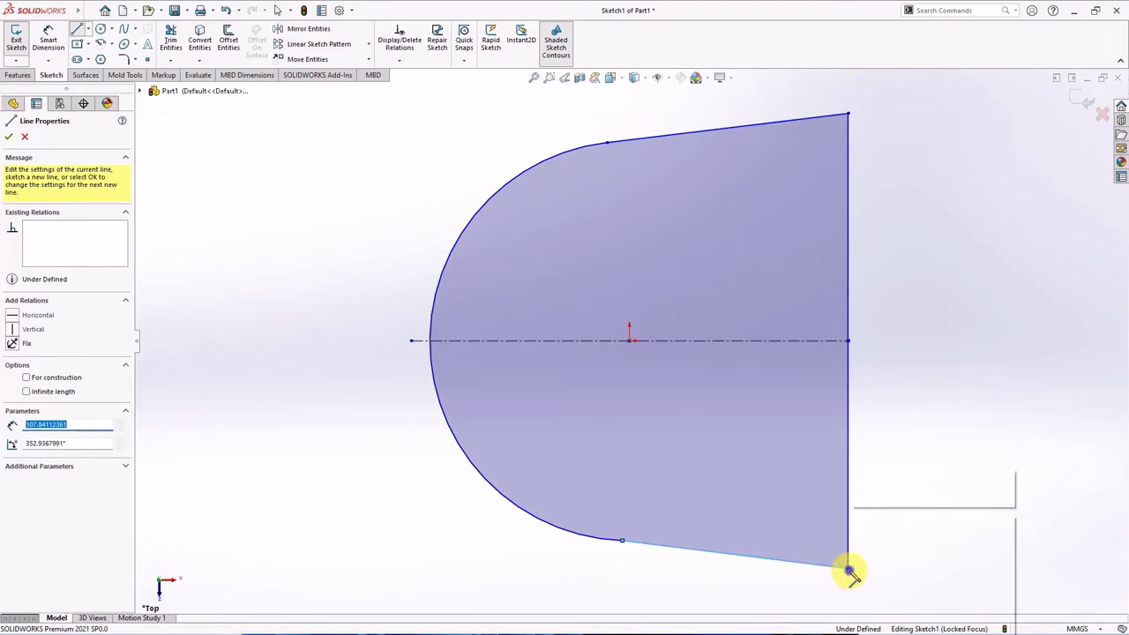
pyautogui.rightClick(849, 571)
pyautogui.click(870, 449)
# Step: Make the slanted lines tangent to the arc and equal in length
pyautogui.click(662, 144)
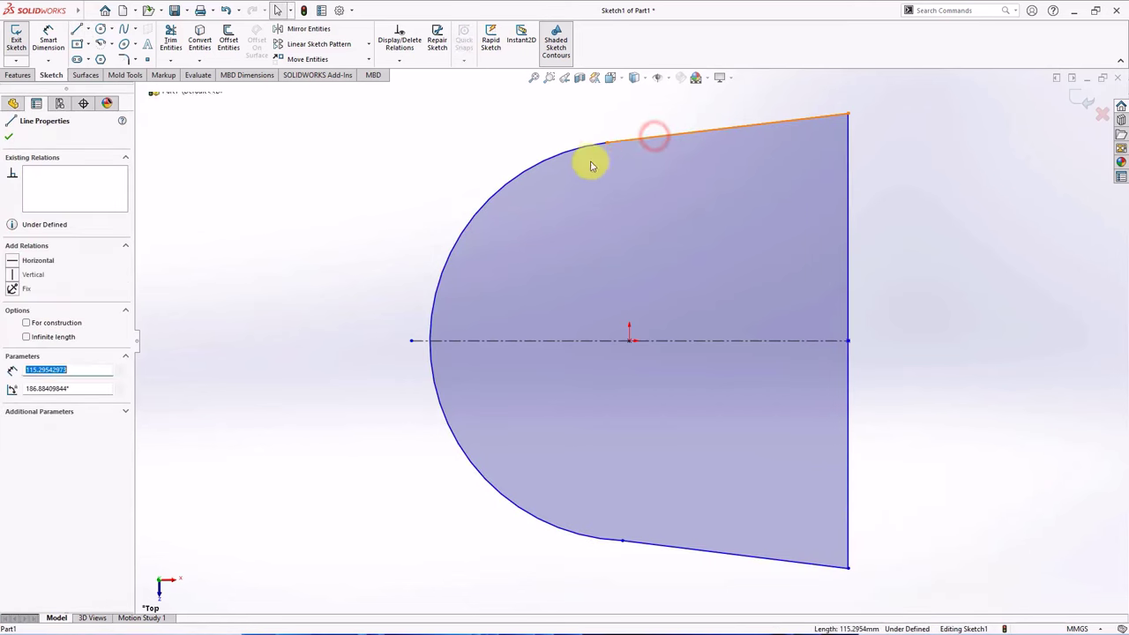
pyautogui.keyDown('ctrl'); pyautogui.click(587, 149); pyautogui.keyUp('ctrl')
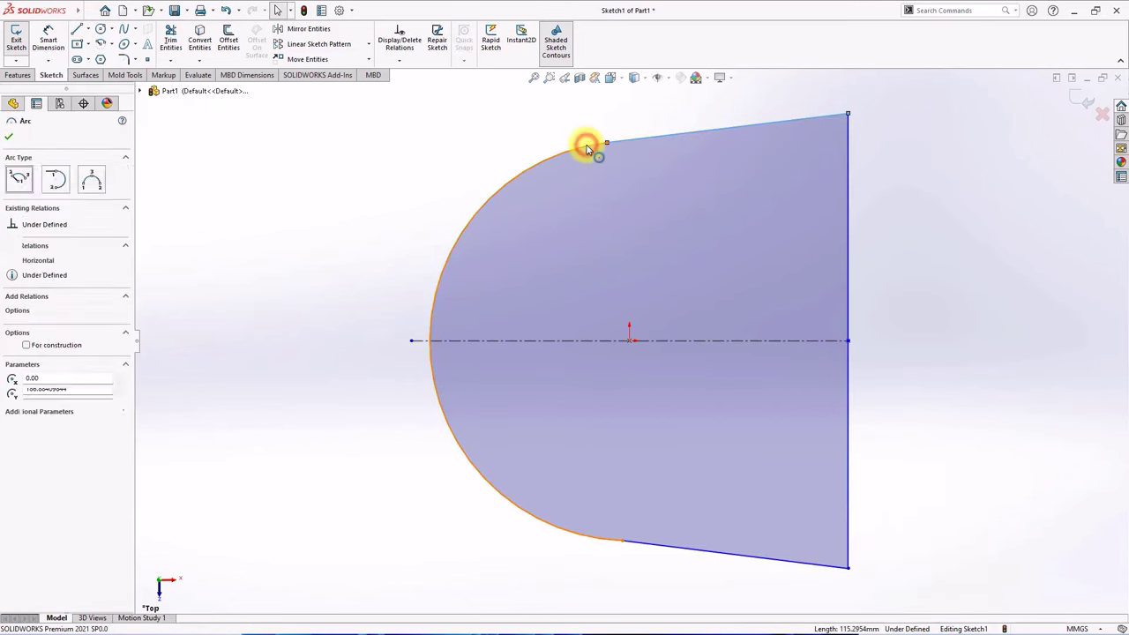
pyautogui.click(647, 547)
pyautogui.keyDown('ctrl'); pyautogui.click(607, 542); pyautogui.keyUp('ctrl')
pyautogui.click(641, 491)
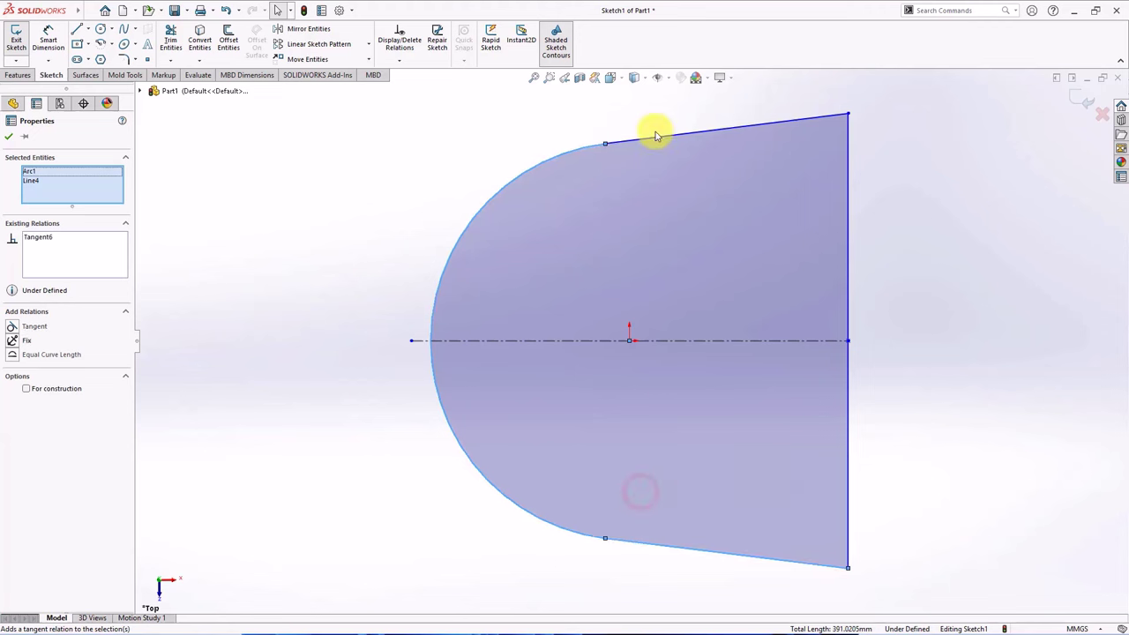
pyautogui.click(657, 143)
pyautogui.keyDown('ctrl'); pyautogui.click(662, 546); pyautogui.keyUp('ctrl')
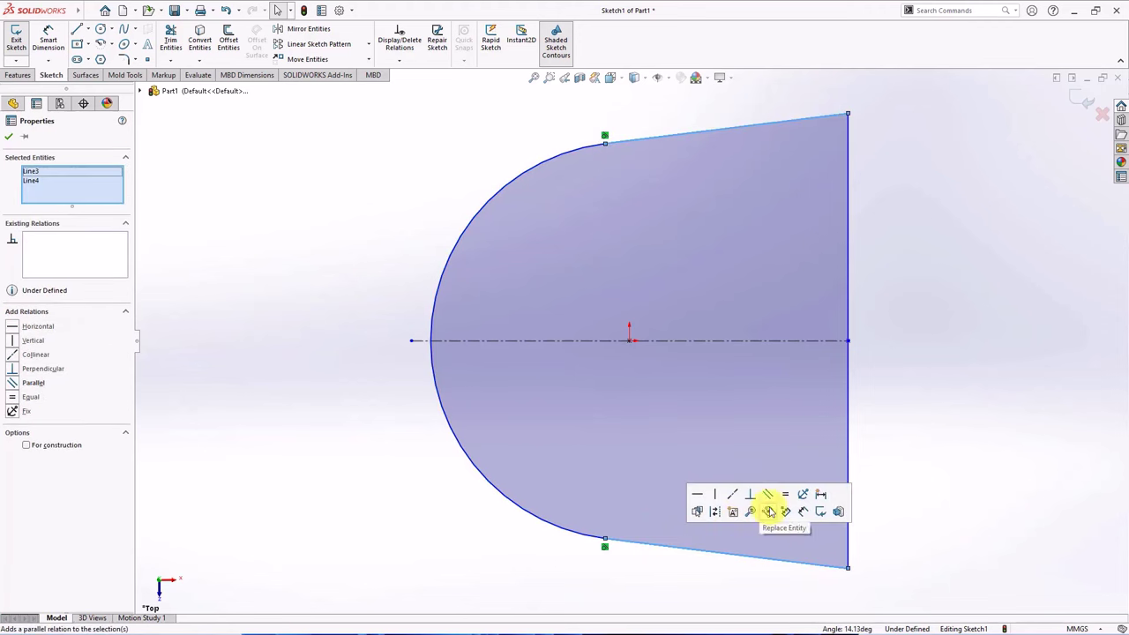
pyautogui.click(790, 497)
pyautogui.click(385, 190)
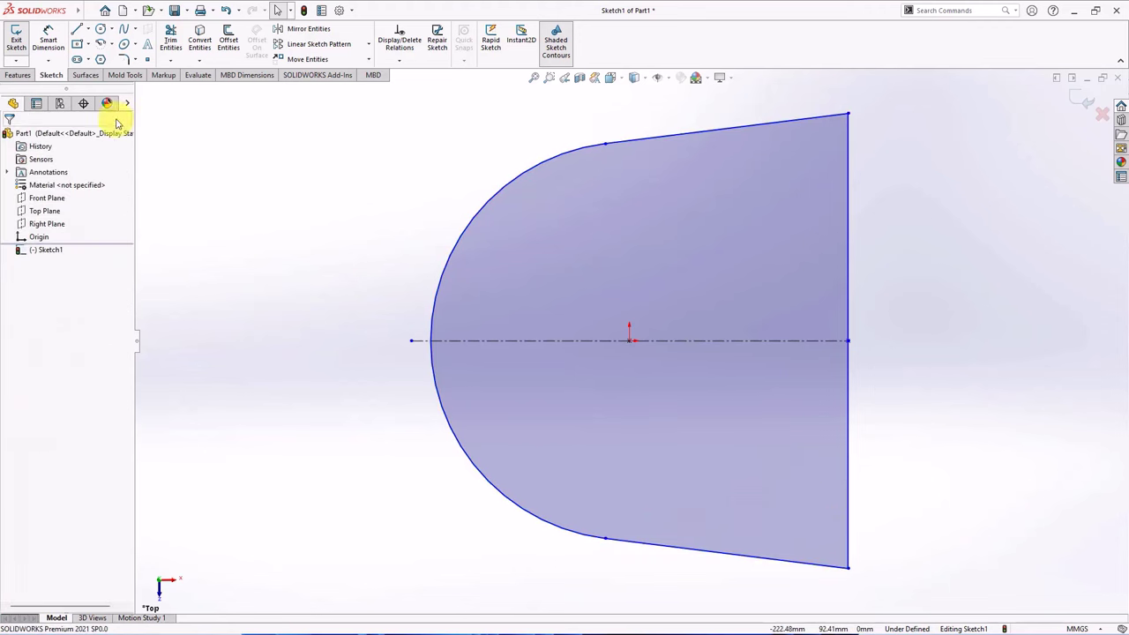
pyautogui.click(49, 39)
pyautogui.click(655, 137)
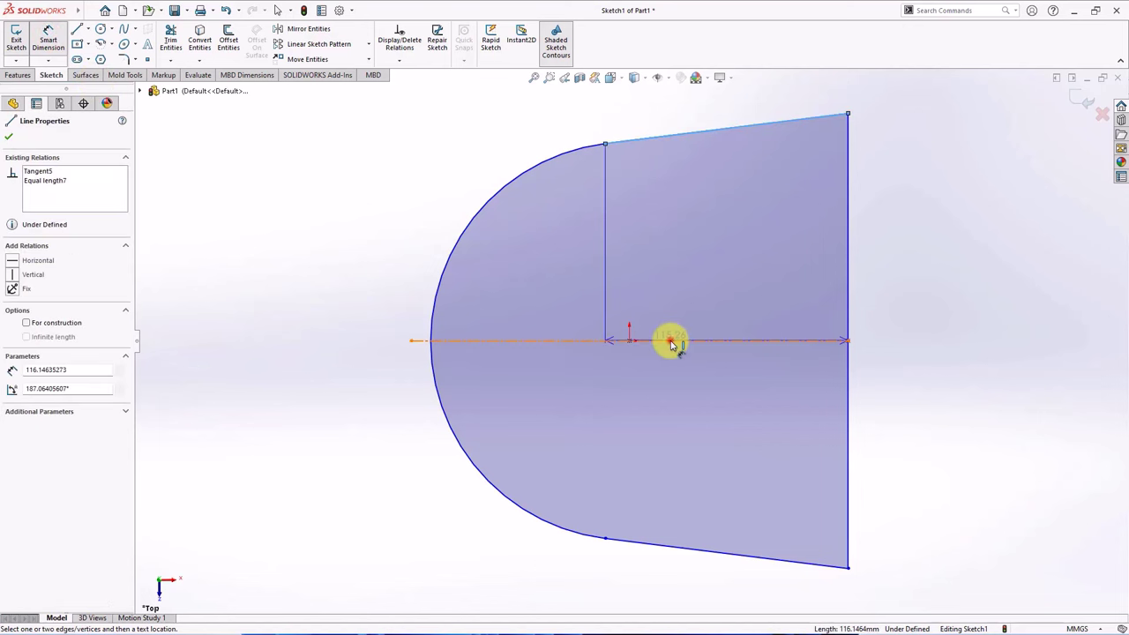
# Step: Dimension the sketch with a 3° taper angle, R120 arc radius and 240 overall length
pyautogui.click(668, 341)
pyautogui.click(701, 271)
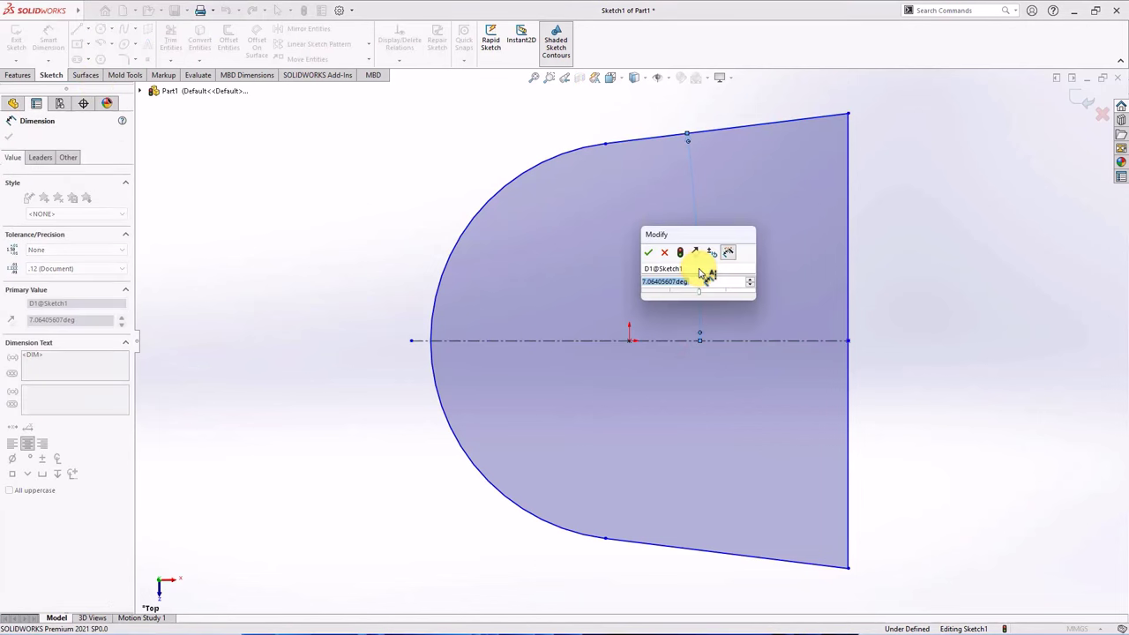
pyautogui.click(648, 253)
pyautogui.click(462, 235)
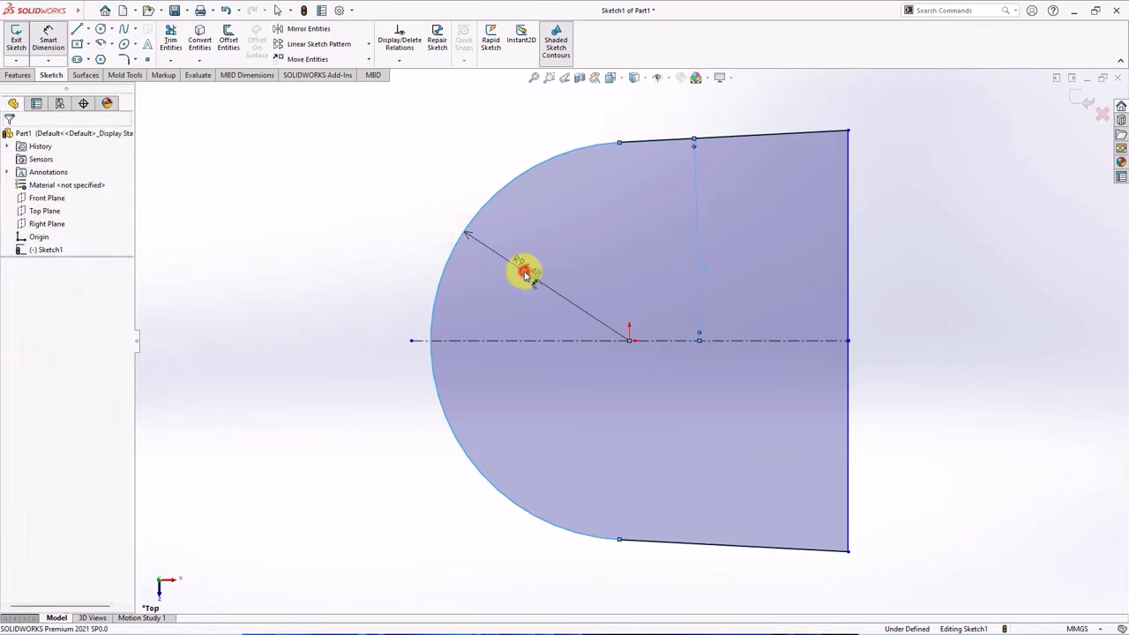
pyautogui.click(523, 274)
pyautogui.click(473, 255)
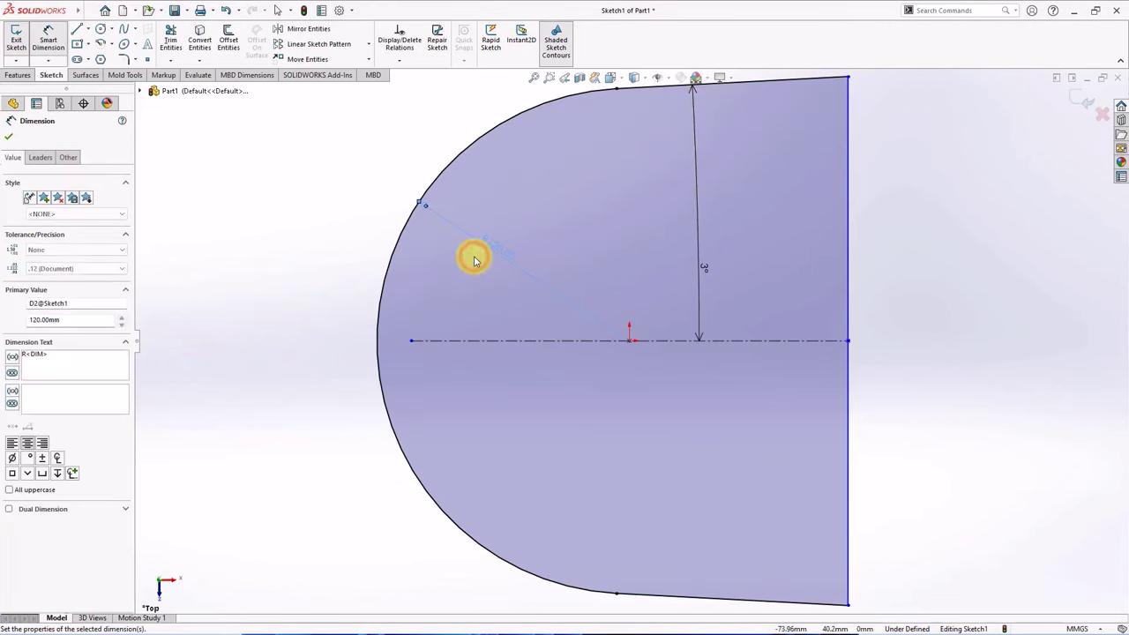
pyautogui.click(811, 304)
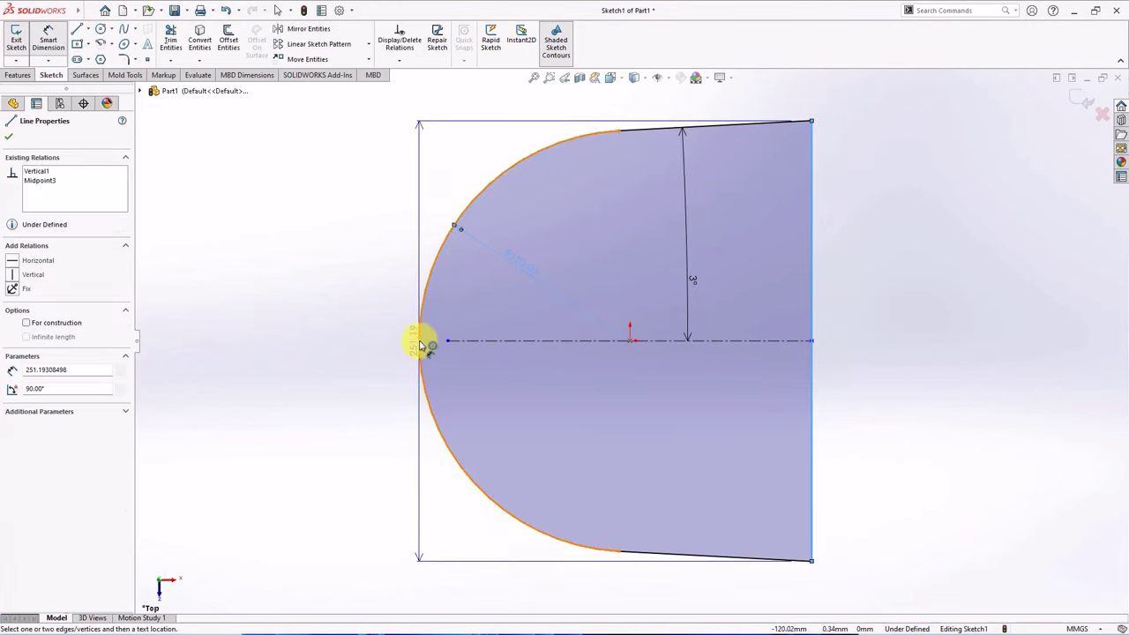
pyautogui.click(419, 347)
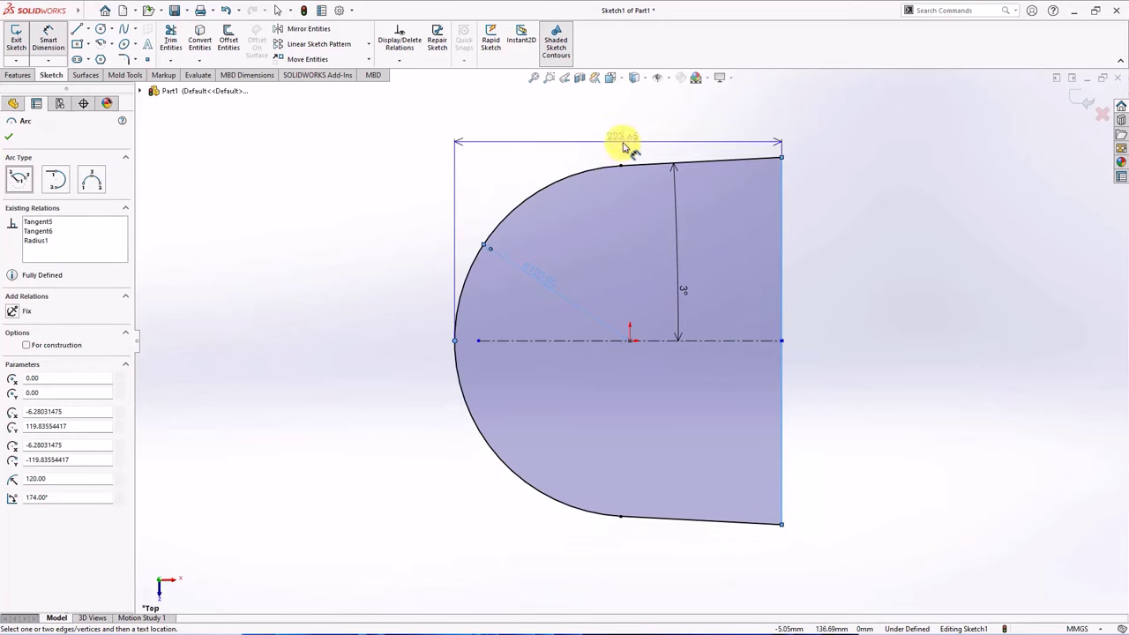
pyautogui.click(623, 134)
pyautogui.write('240')
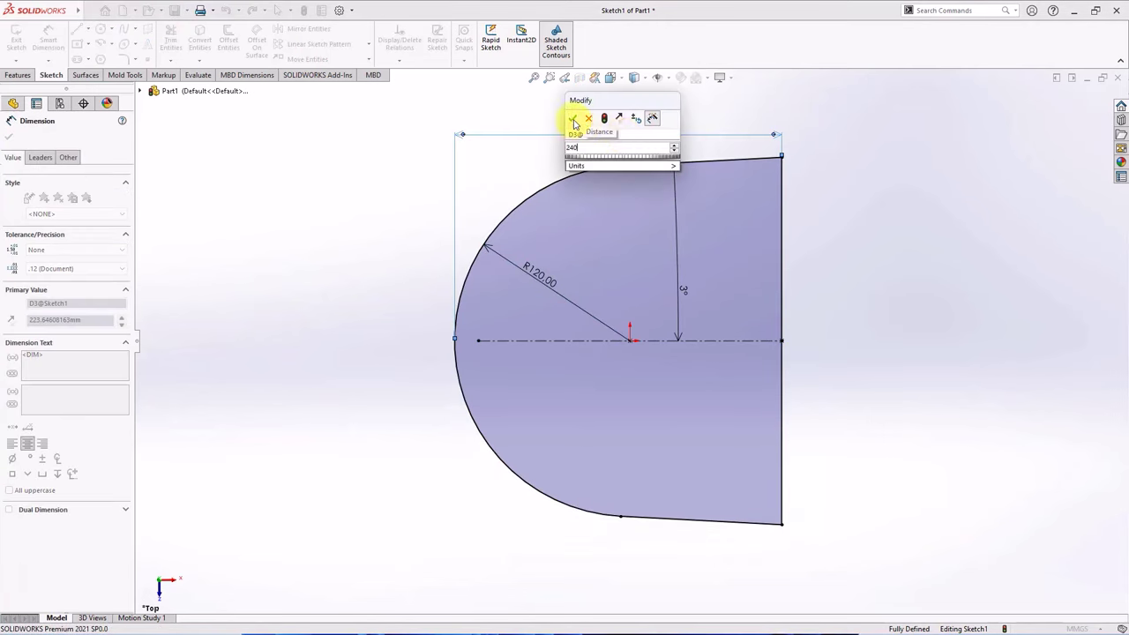
pyautogui.click(573, 119)
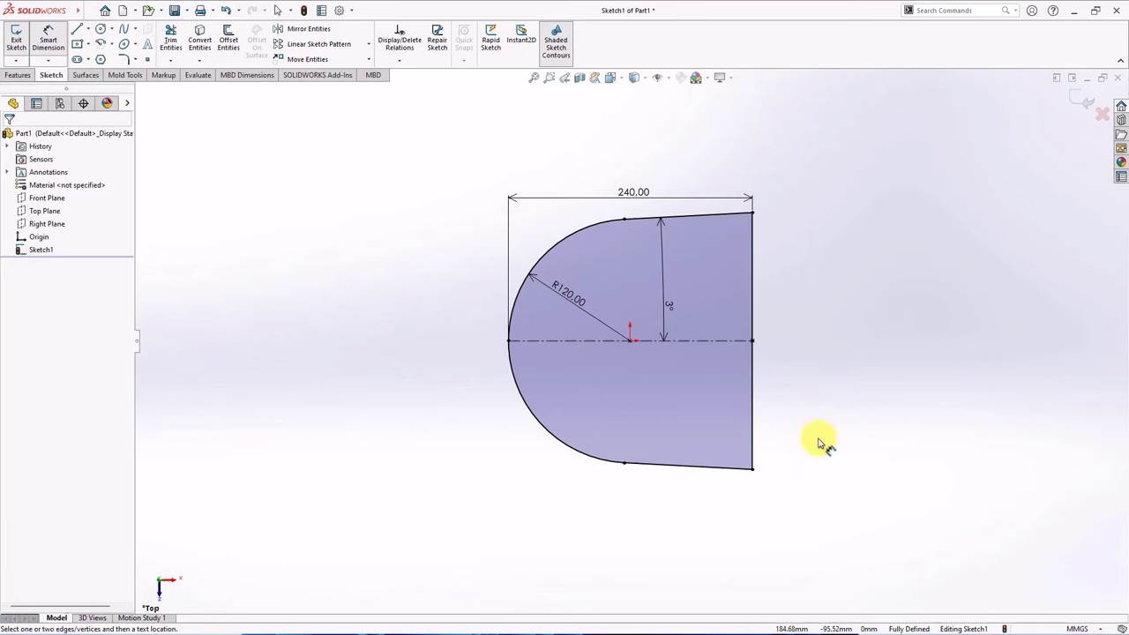
pyautogui.moveTo(819, 444)
pyautogui.mouseDown(button='middle')
pyautogui.moveTo(816, 256)
pyautogui.moveTo(826, 308)
pyautogui.moveTo(514, 188)
pyautogui.mouseUp(button='middle')
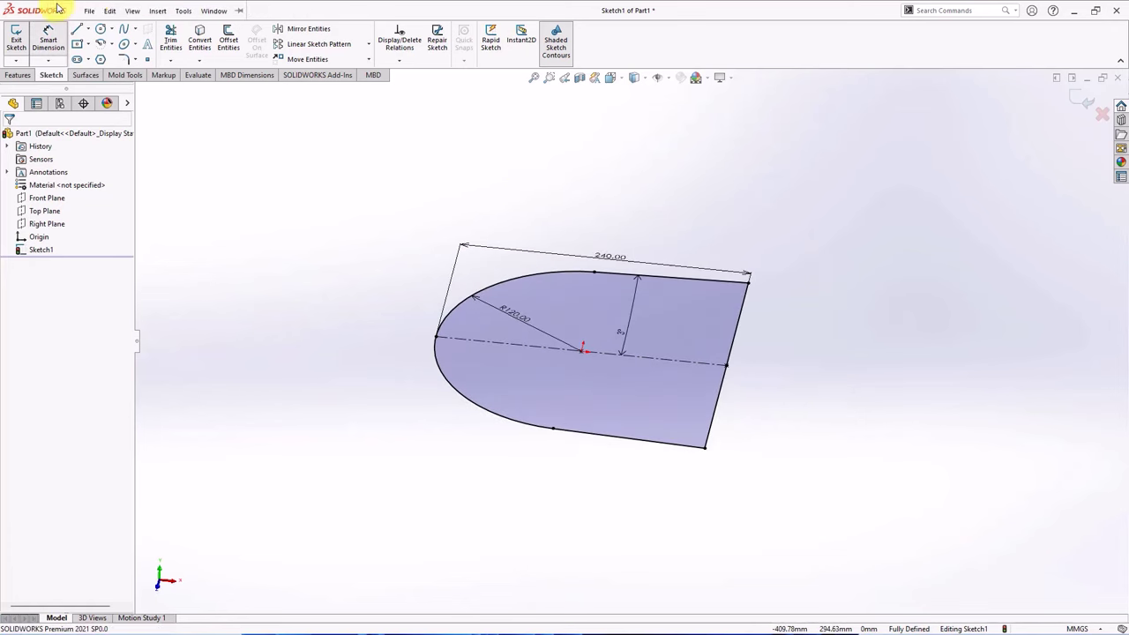
# Step: Convert the left arc into an open fitted spline with Fit Spline
pyautogui.click(181, 11)
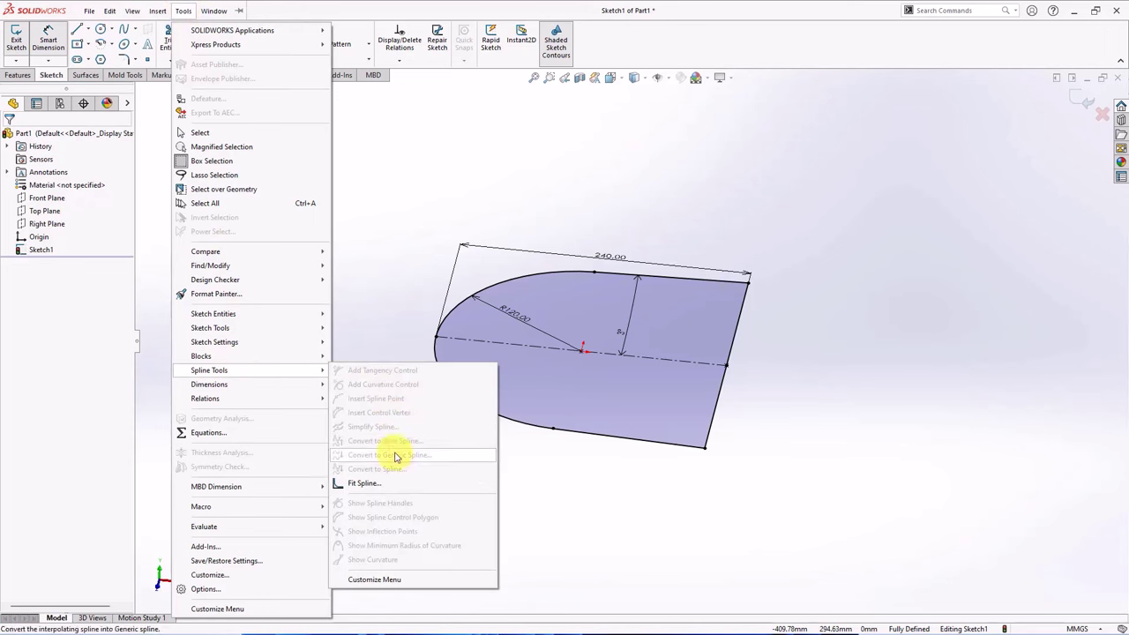
pyautogui.click(388, 485)
pyautogui.click(35, 183)
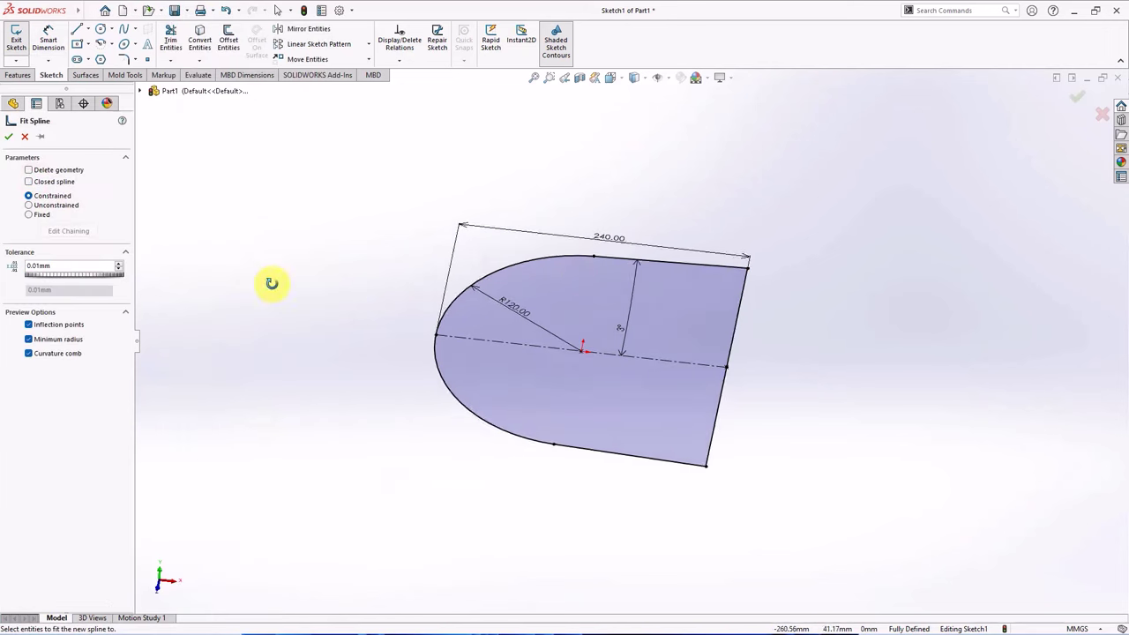
pyautogui.click(579, 257)
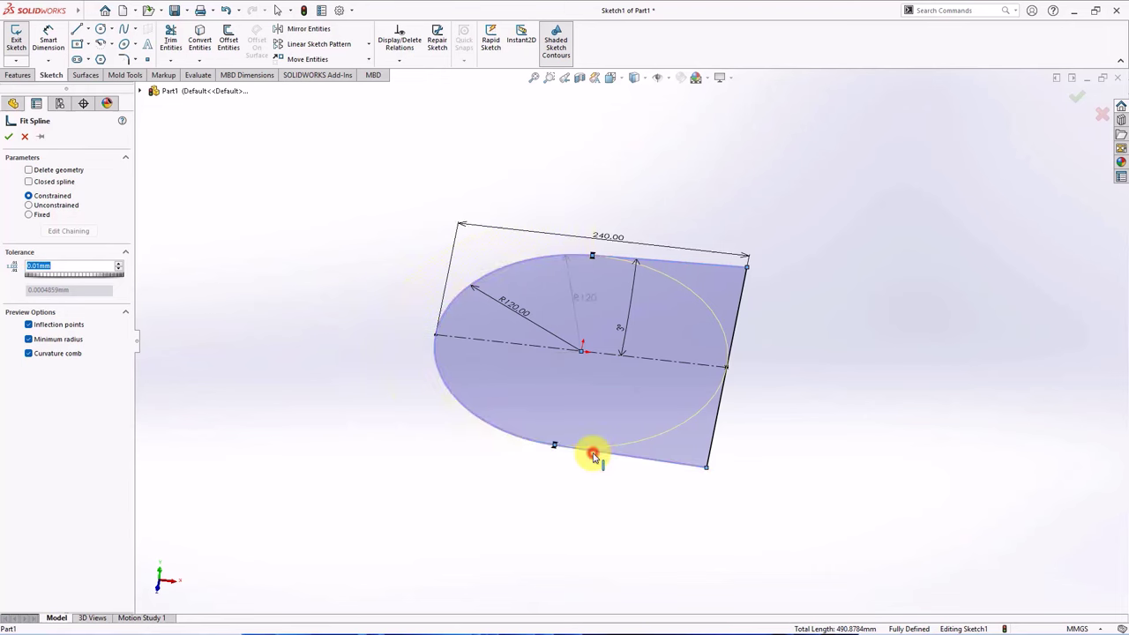
pyautogui.click(9, 136)
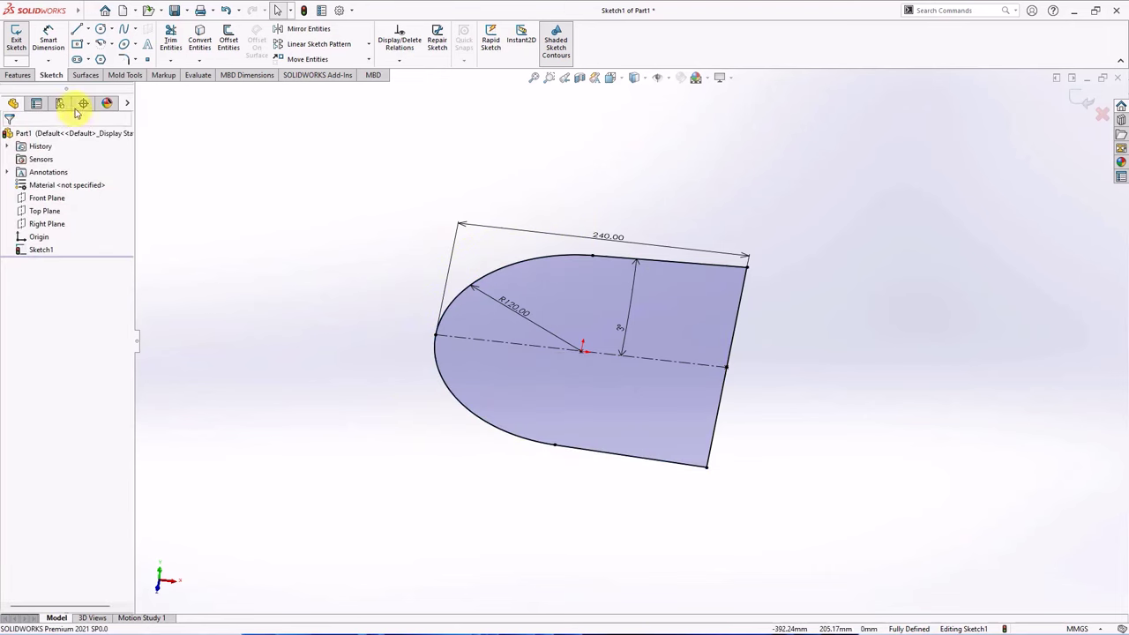
pyautogui.click(16, 75)
pyautogui.click(16, 49)
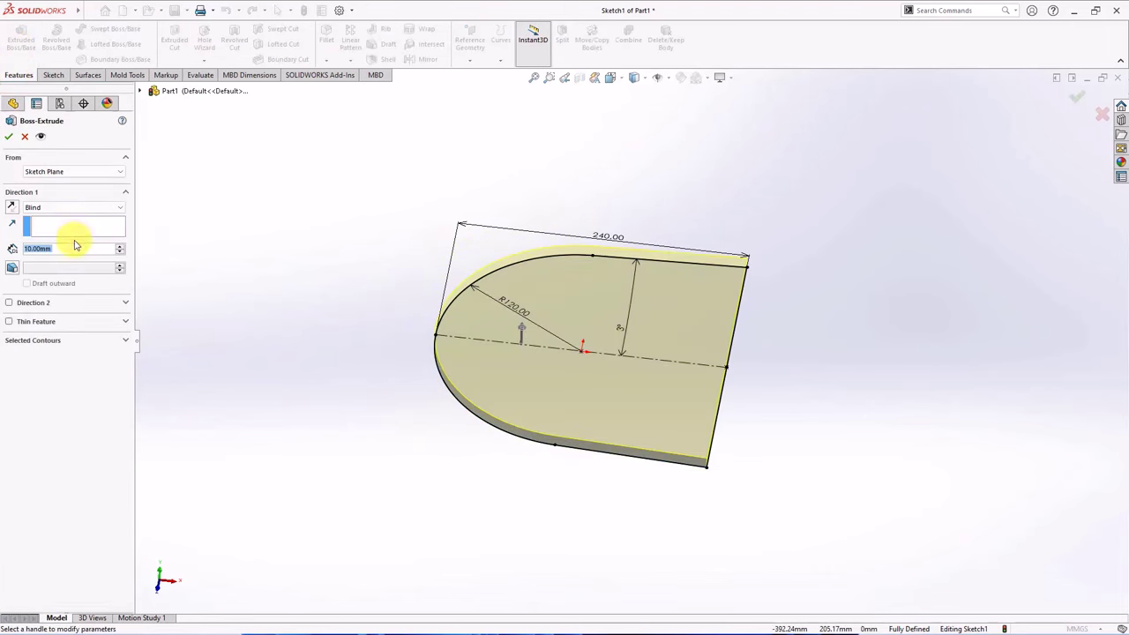
# Step: Extrude the profile 83 mm and draft the front face 6° from the bottom face
pyautogui.click(9, 136)
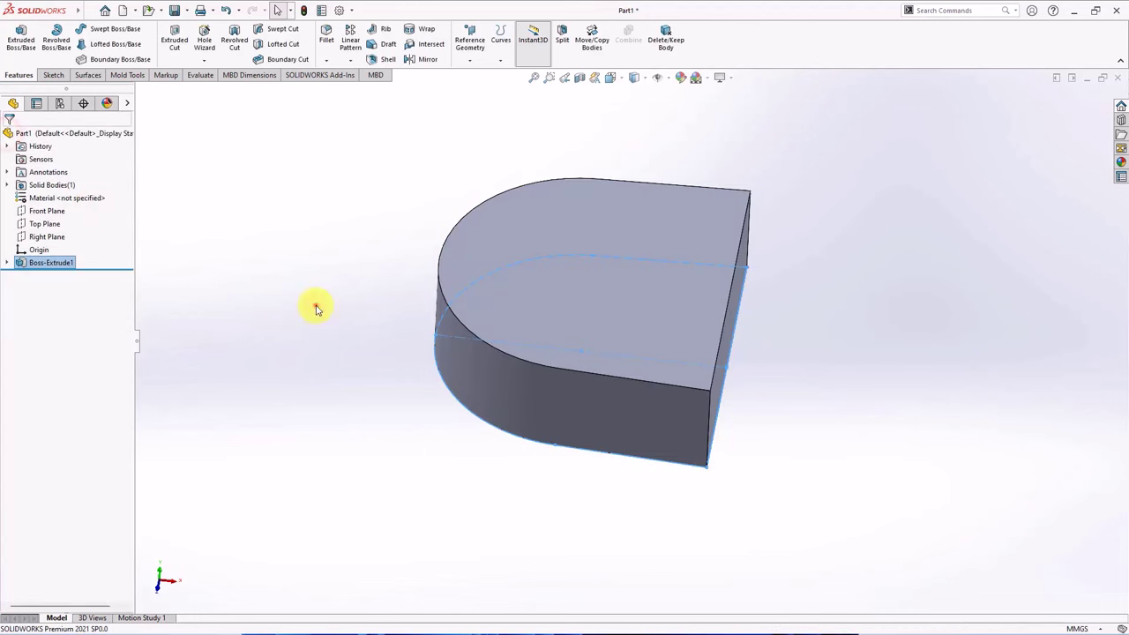
pyautogui.click(386, 46)
pyautogui.moveTo(358, 277); pyautogui.dragTo(453, 270, button='middle')
pyautogui.click(527, 357)
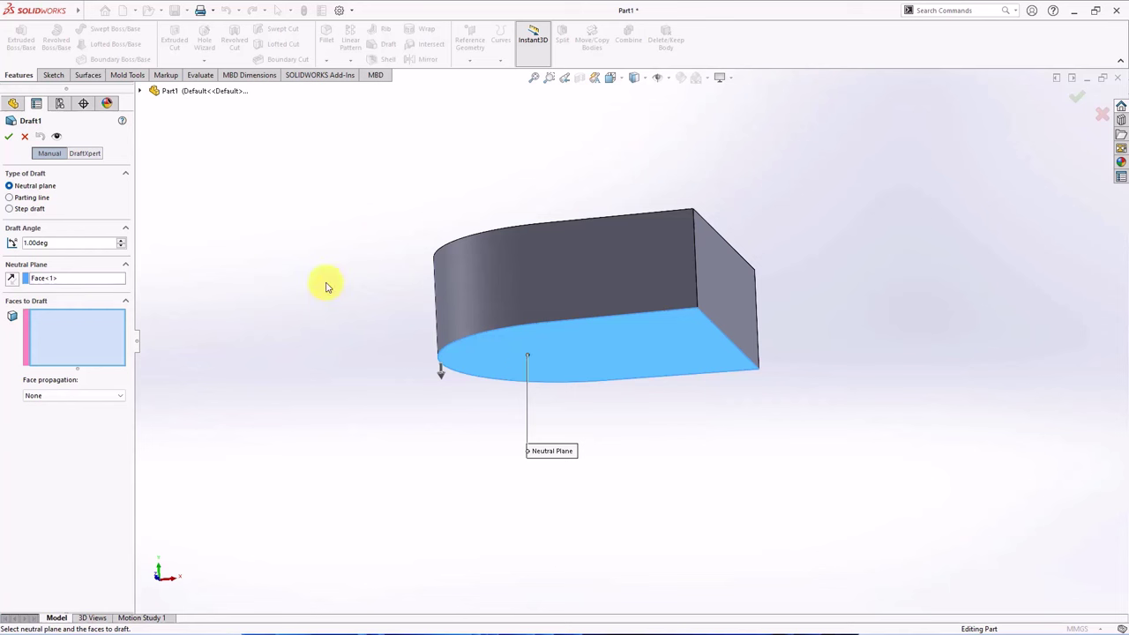
pyautogui.moveTo(325, 285); pyautogui.dragTo(328, 311, button='middle')
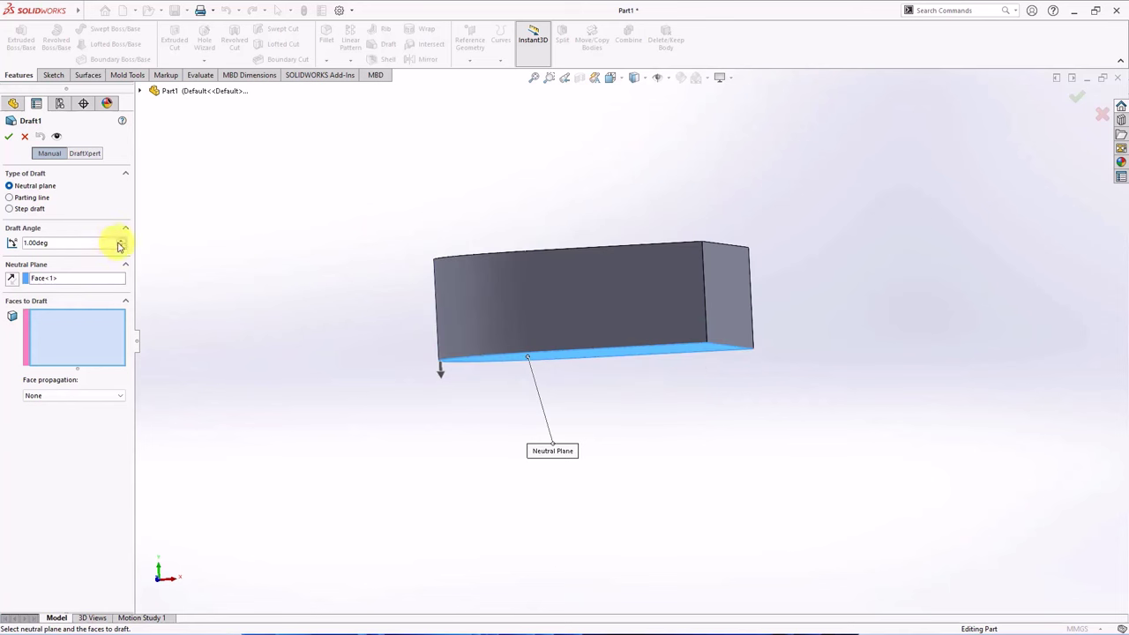
pyautogui.click(471, 316)
pyautogui.click(9, 137)
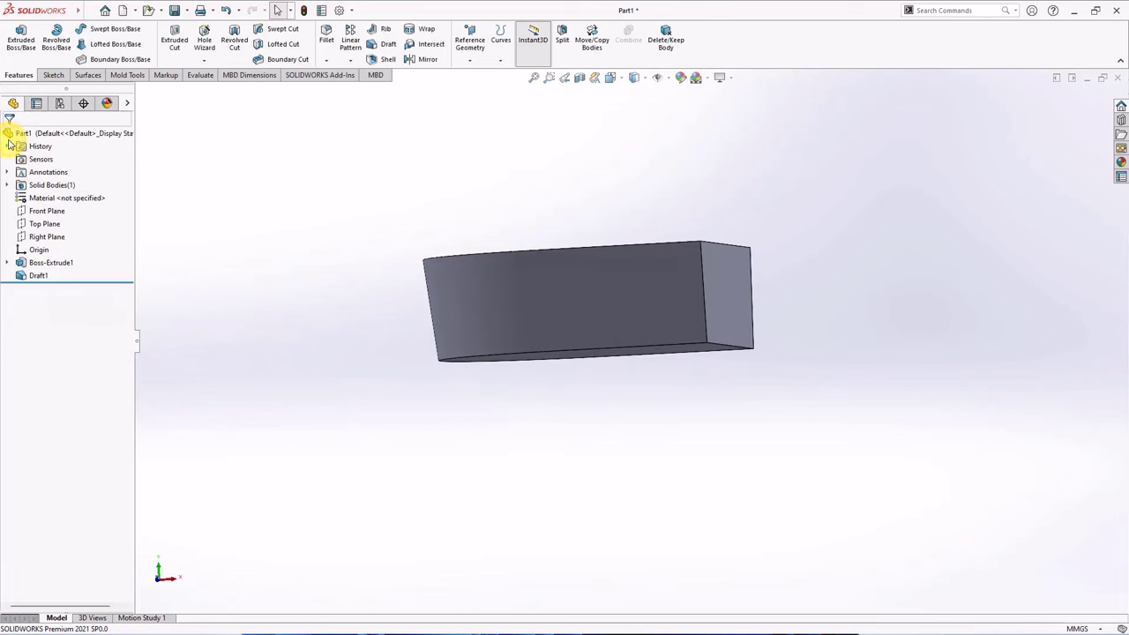
pyautogui.moveTo(155, 265)
pyautogui.mouseDown(button='middle')
pyautogui.moveTo(273, 325)
pyautogui.moveTo(231, 315)
pyautogui.mouseUp(button='middle')
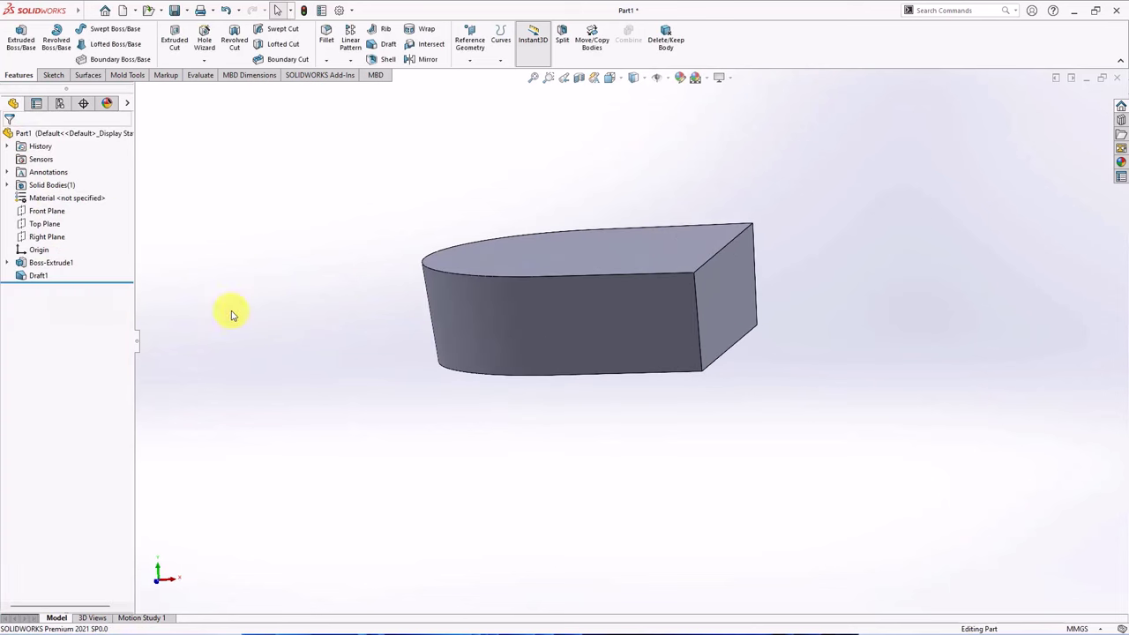
pyautogui.moveTo(188, 279)
pyautogui.mouseDown(button='middle')
pyautogui.moveTo(224, 220)
pyautogui.moveTo(189, 267)
pyautogui.moveTo(220, 304)
pyautogui.mouseUp(button='middle')
# Step: Sketch on the Front Plane, viewed normal, with a short vertical centerline down from the corner
pyautogui.click(24, 213)
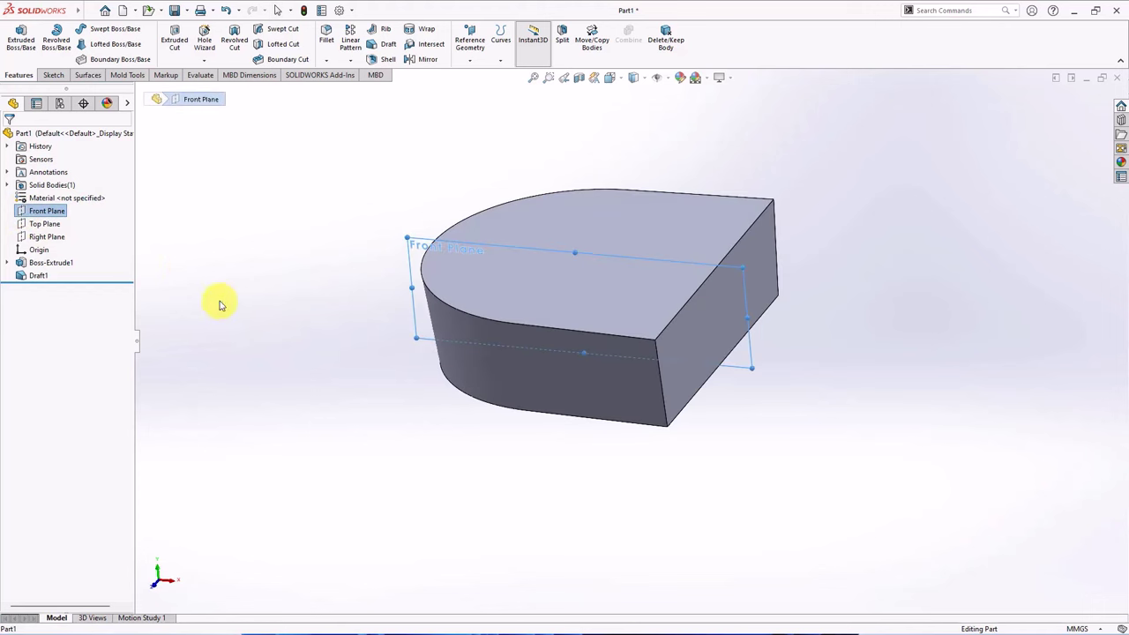
pyautogui.click(21, 212)
pyautogui.click(26, 188)
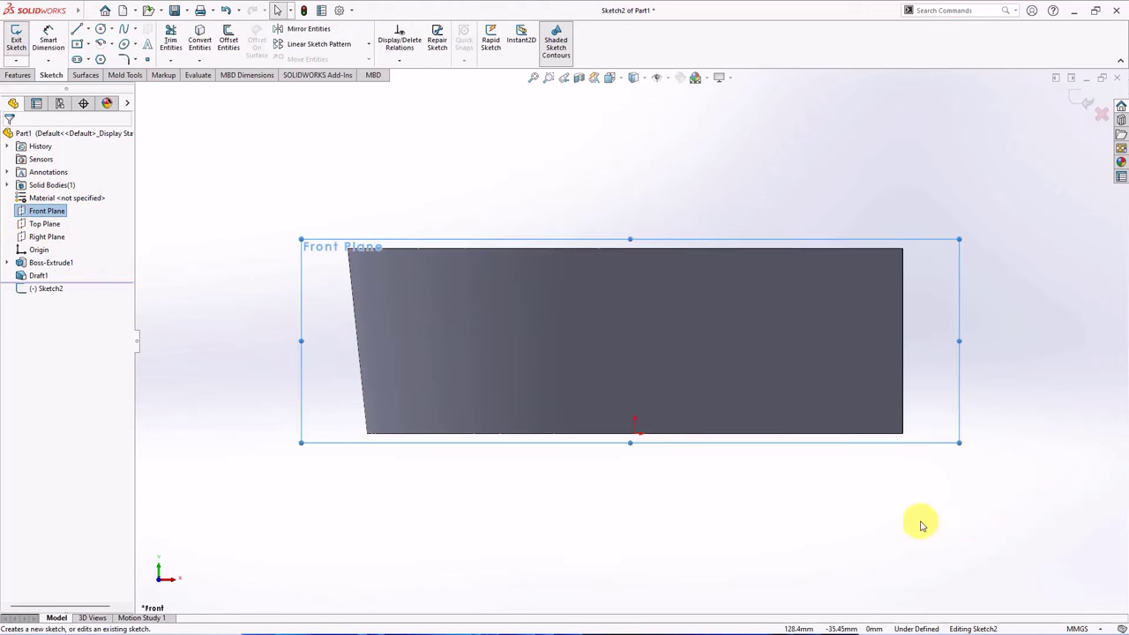
pyautogui.click(87, 29)
pyautogui.click(104, 56)
pyautogui.scroll(-3, 877, 432)
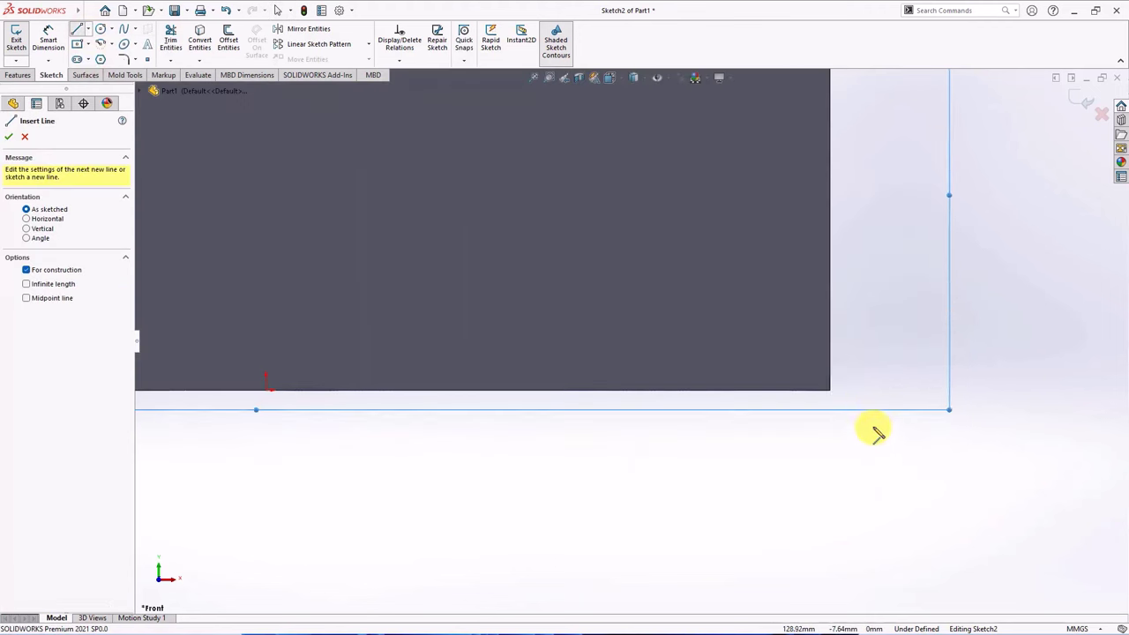
pyautogui.moveTo(829, 390); pyautogui.dragTo(832, 403)
pyautogui.rightClick(834, 418)
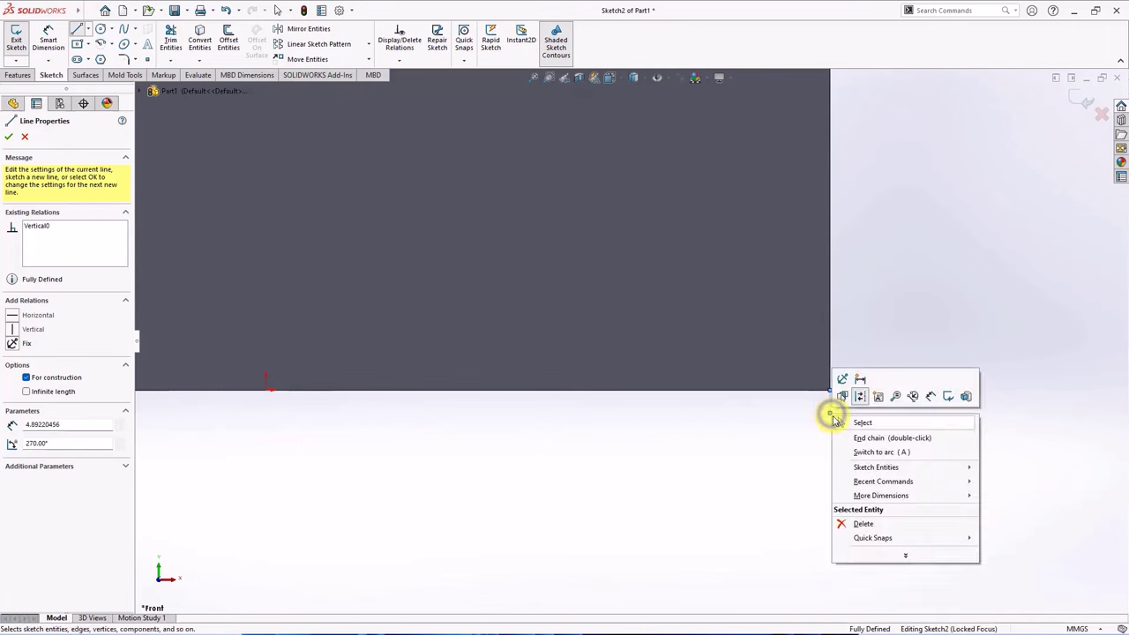
pyautogui.click(842, 422)
# Step: Draw the sloped notch line chain to the bottom edge and a short upright line
pyautogui.click(78, 29)
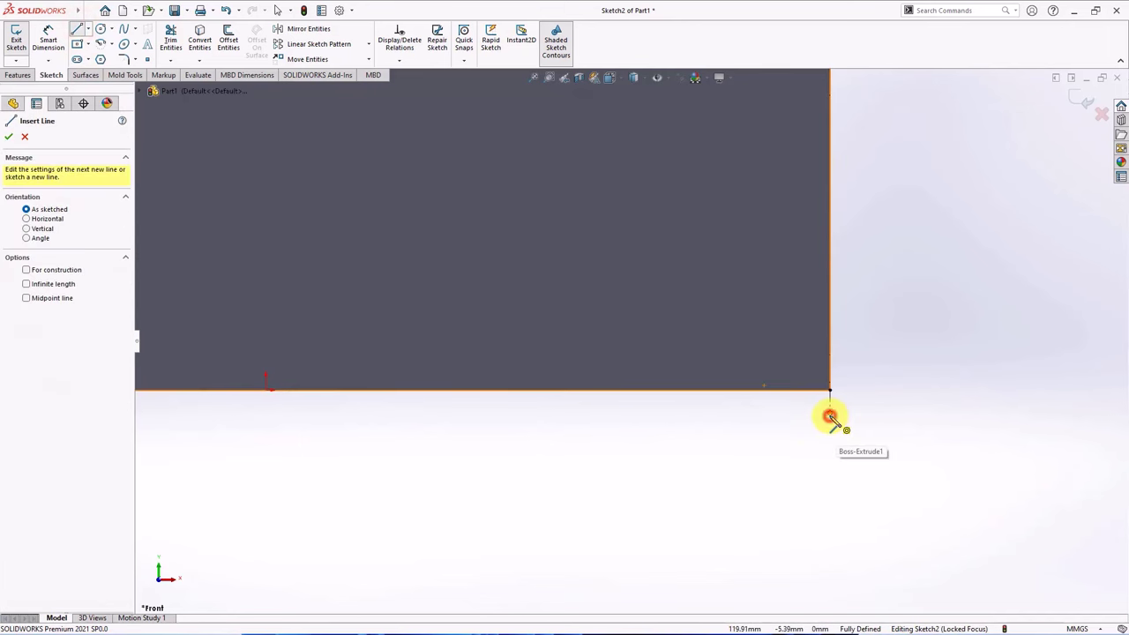
pyautogui.click(829, 403)
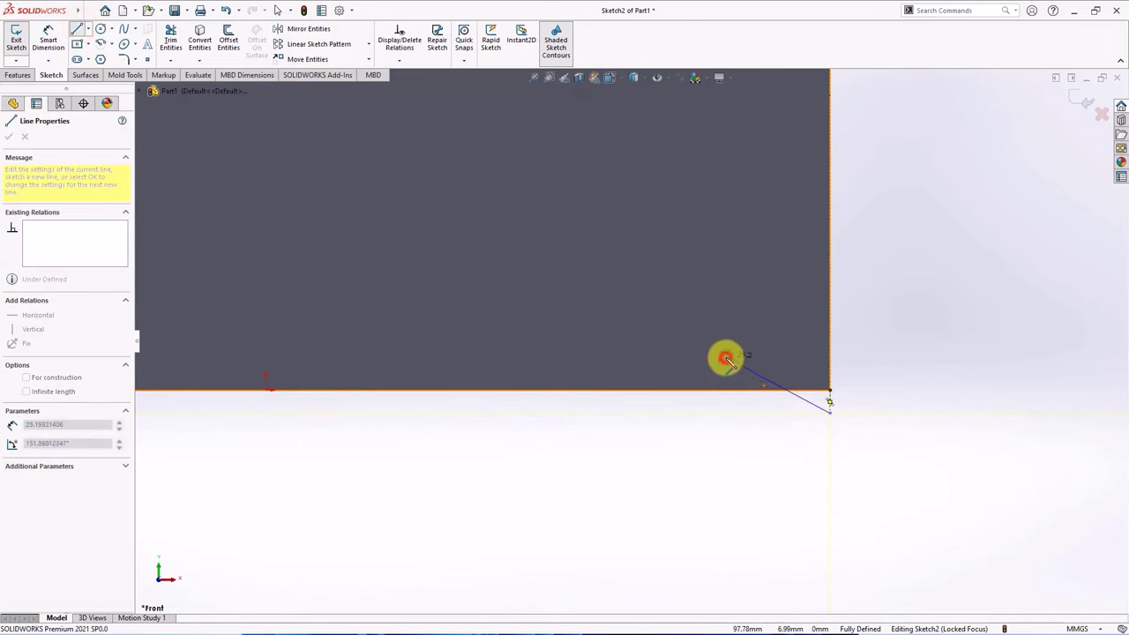
pyautogui.click(725, 358)
pyautogui.click(689, 357)
pyautogui.click(615, 389)
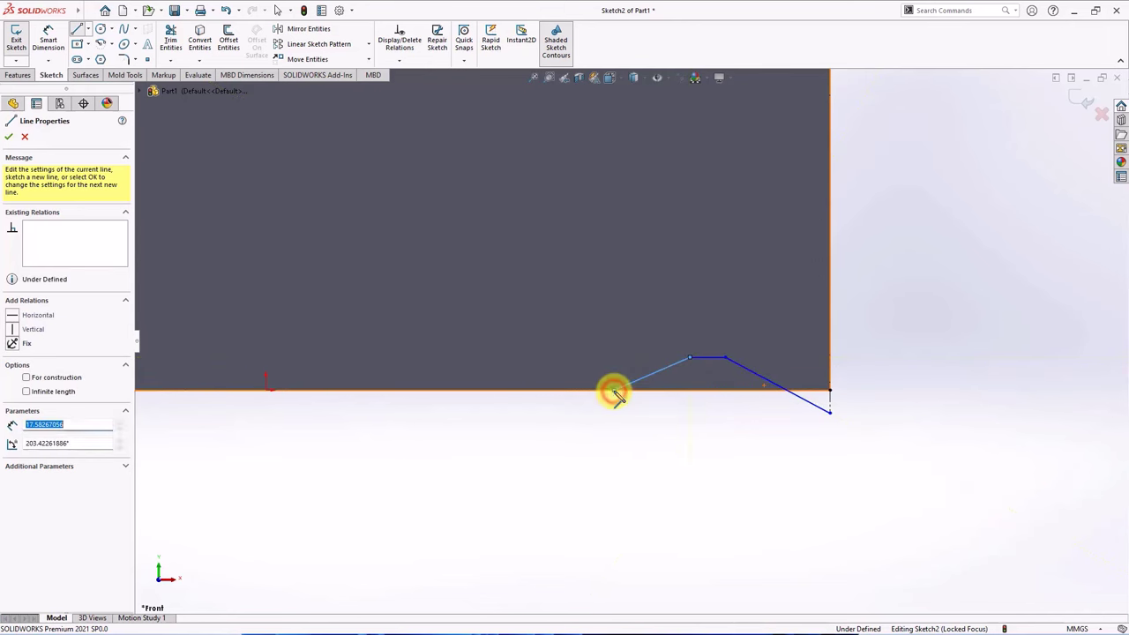
pyautogui.rightClick(614, 391)
pyautogui.click(628, 400)
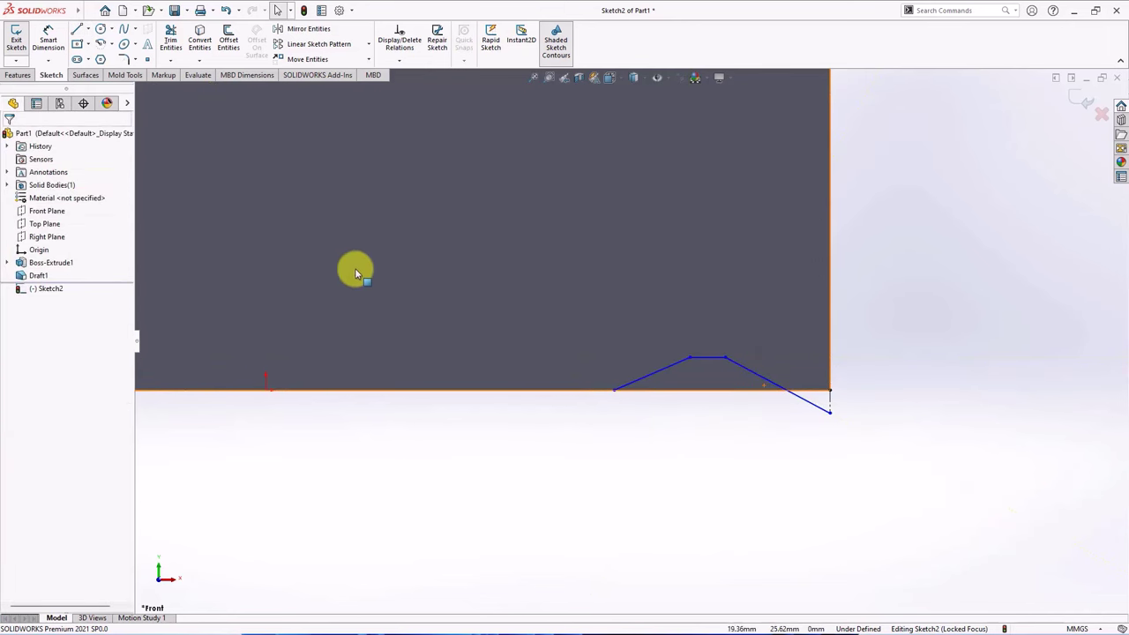
pyautogui.click(77, 29)
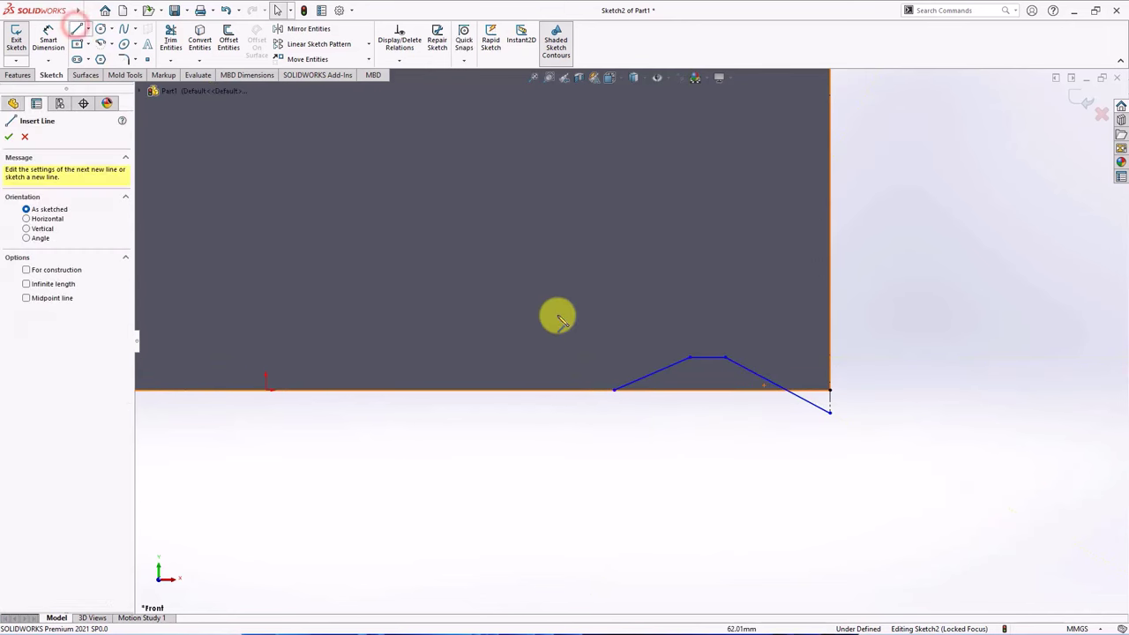
pyautogui.click(829, 410)
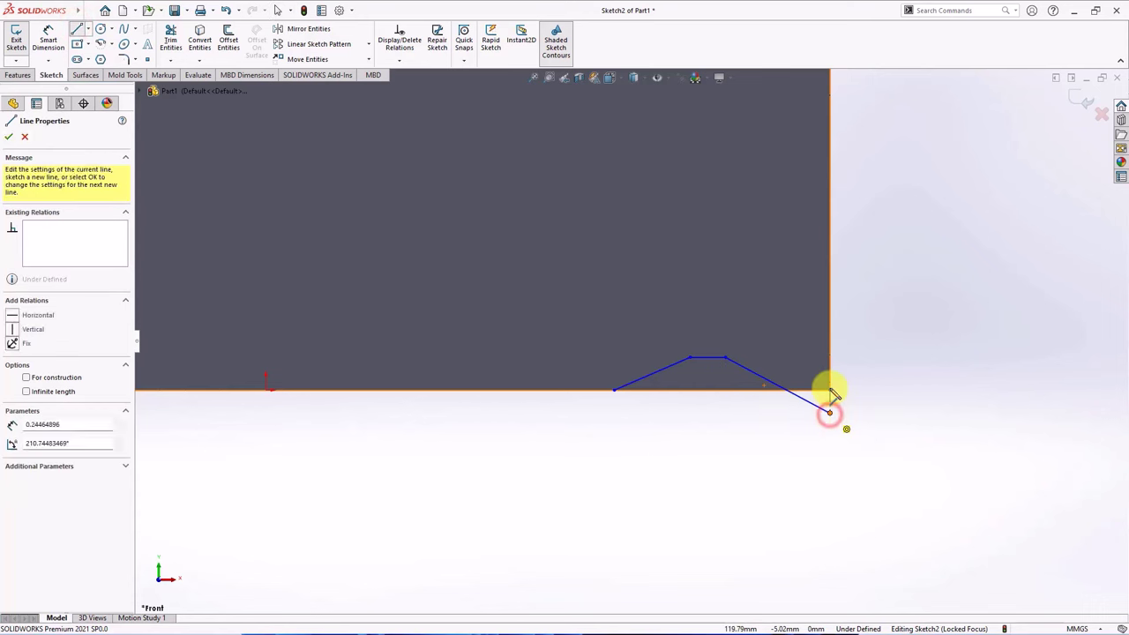
pyautogui.click(820, 341)
pyautogui.press('Escape')
pyautogui.scroll(3, 831, 347)
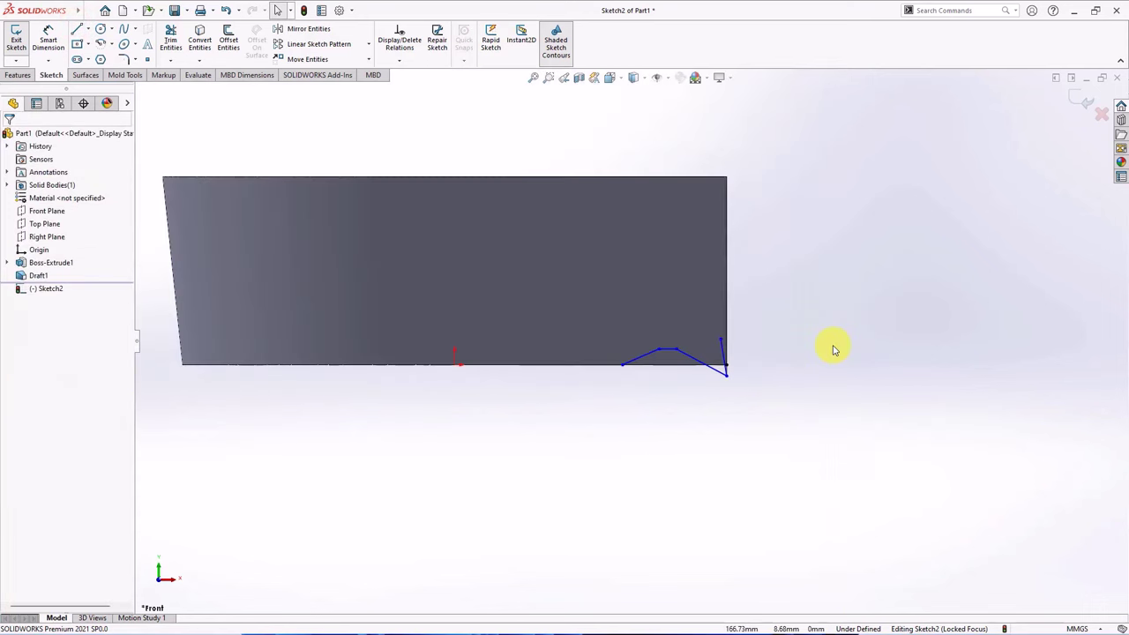
# Step: Draw two joined 3-point arcs from the upright line's top to the top edge
pyautogui.click(111, 43)
pyautogui.click(119, 84)
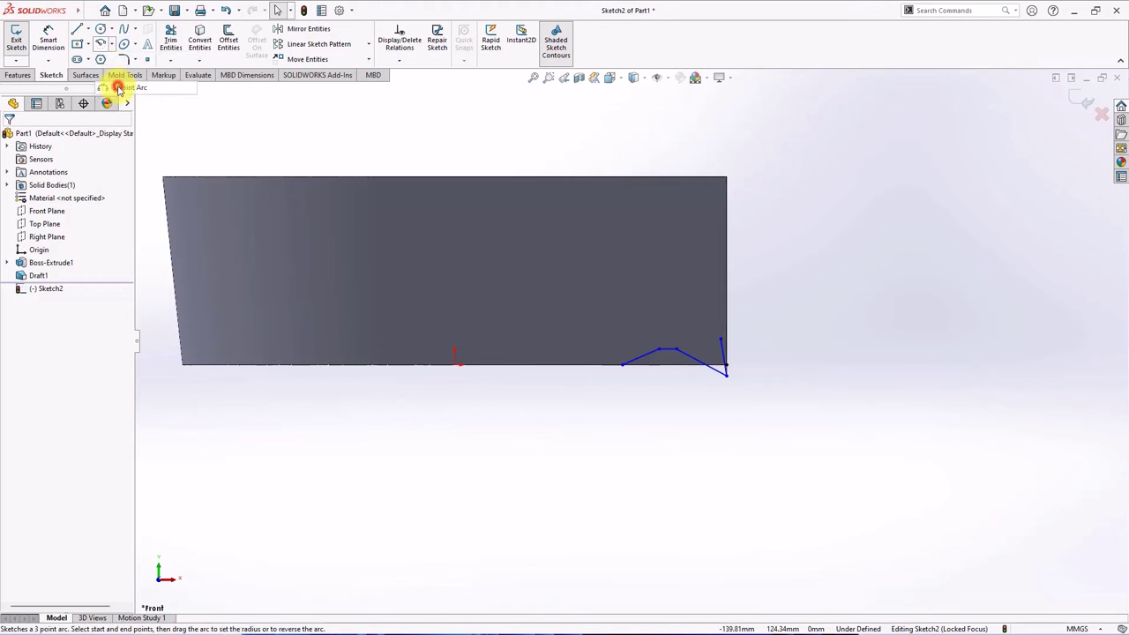
pyautogui.click(721, 339)
pyautogui.click(417, 228)
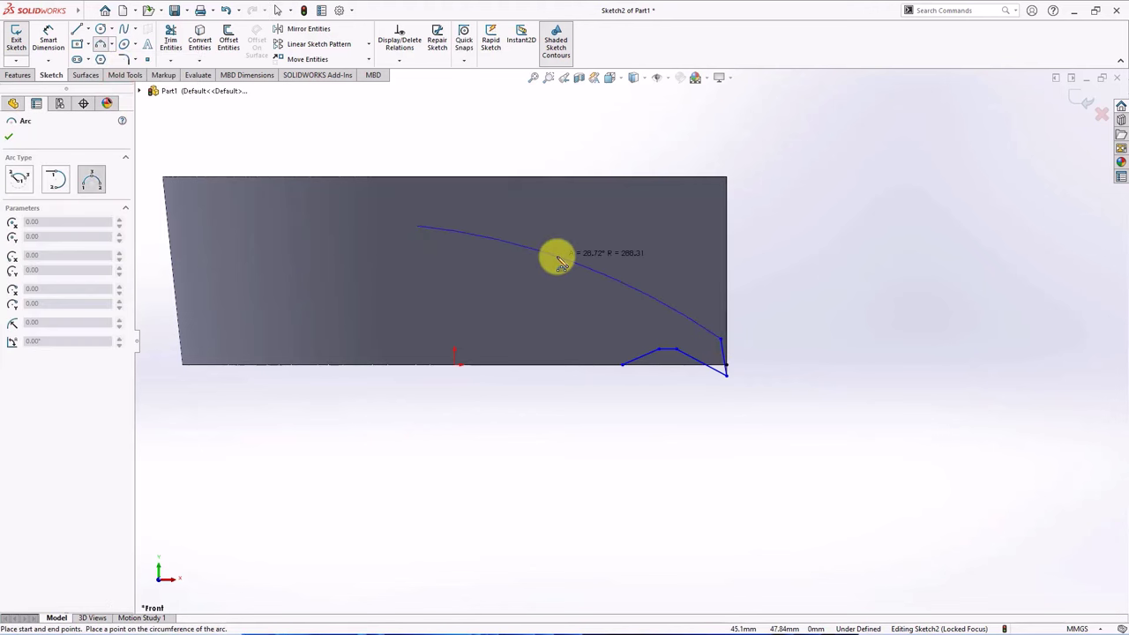
pyautogui.click(557, 262)
pyautogui.click(416, 228)
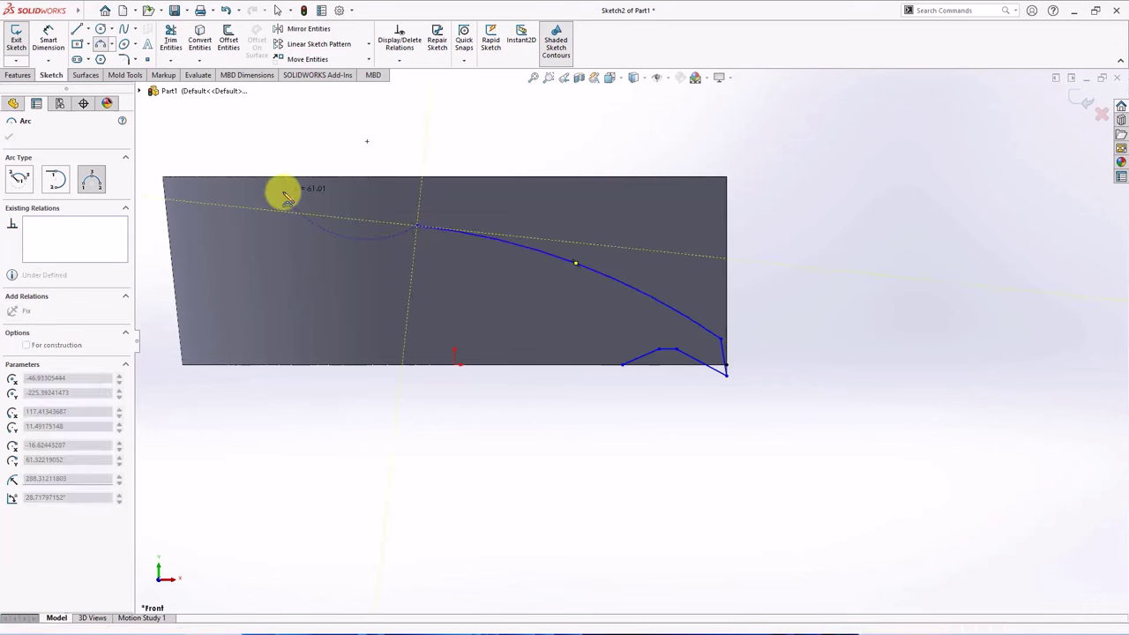
pyautogui.click(284, 179)
pyautogui.click(336, 194)
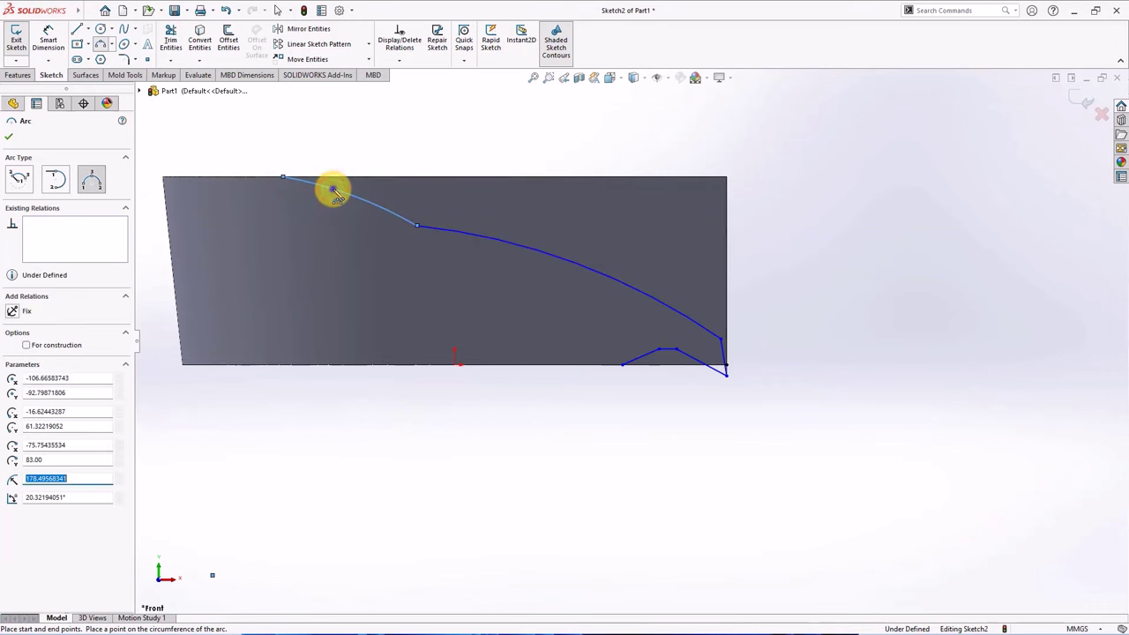
pyautogui.press('Escape')
# Step: Reshape the curve by dragging the arc joint and the left endpoint along the top edge
pyautogui.moveTo(415, 227); pyautogui.dragTo(461, 199)
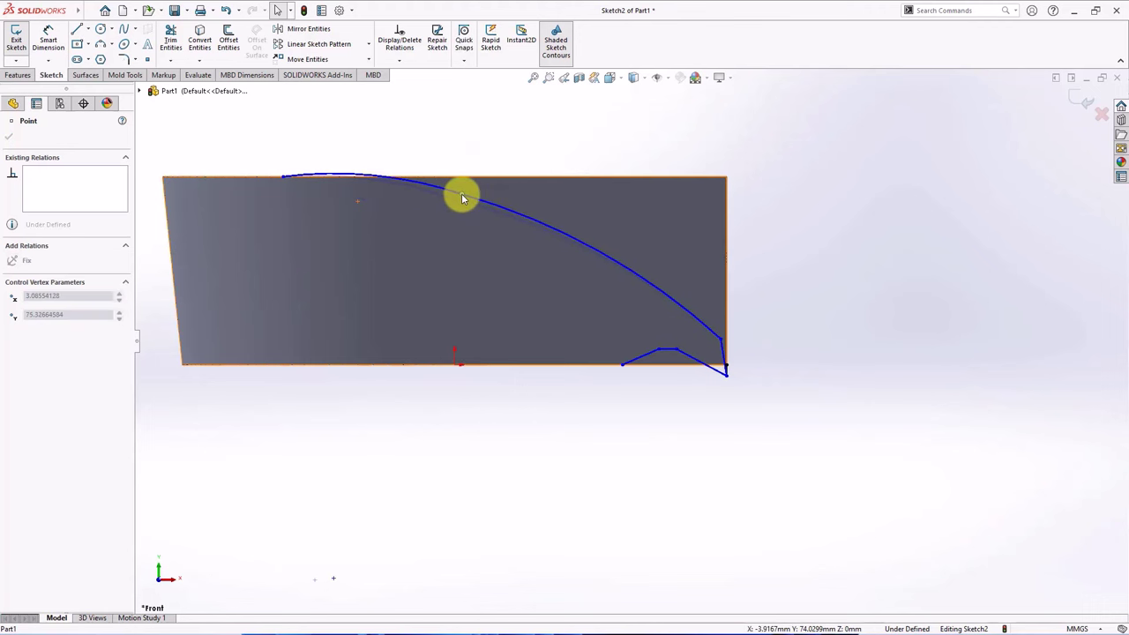
pyautogui.click(405, 180)
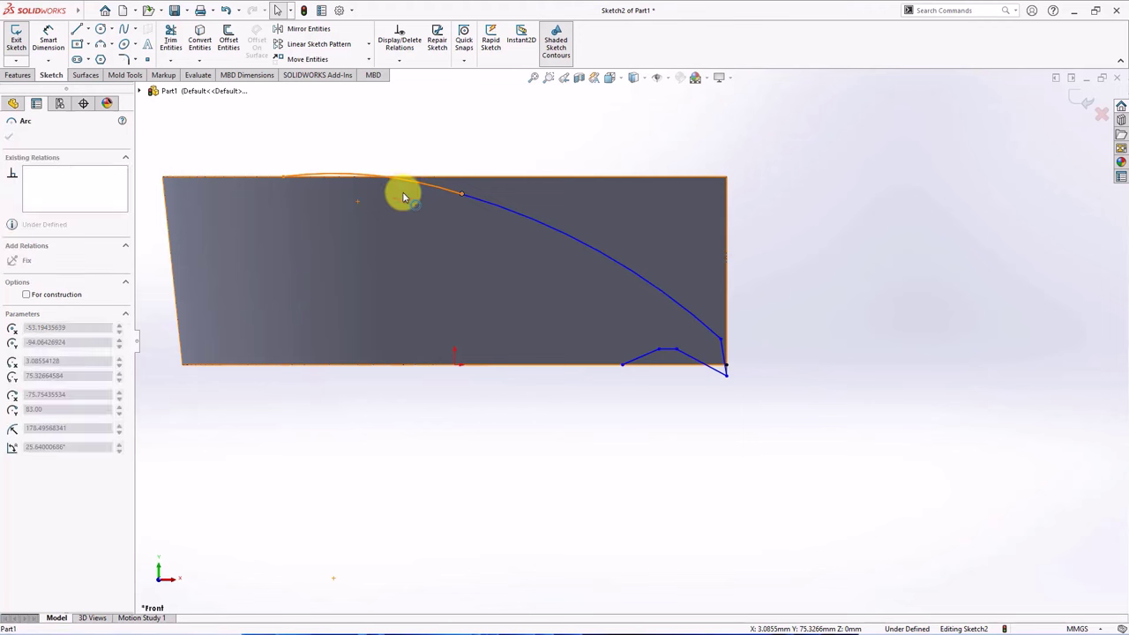
pyautogui.click(377, 132)
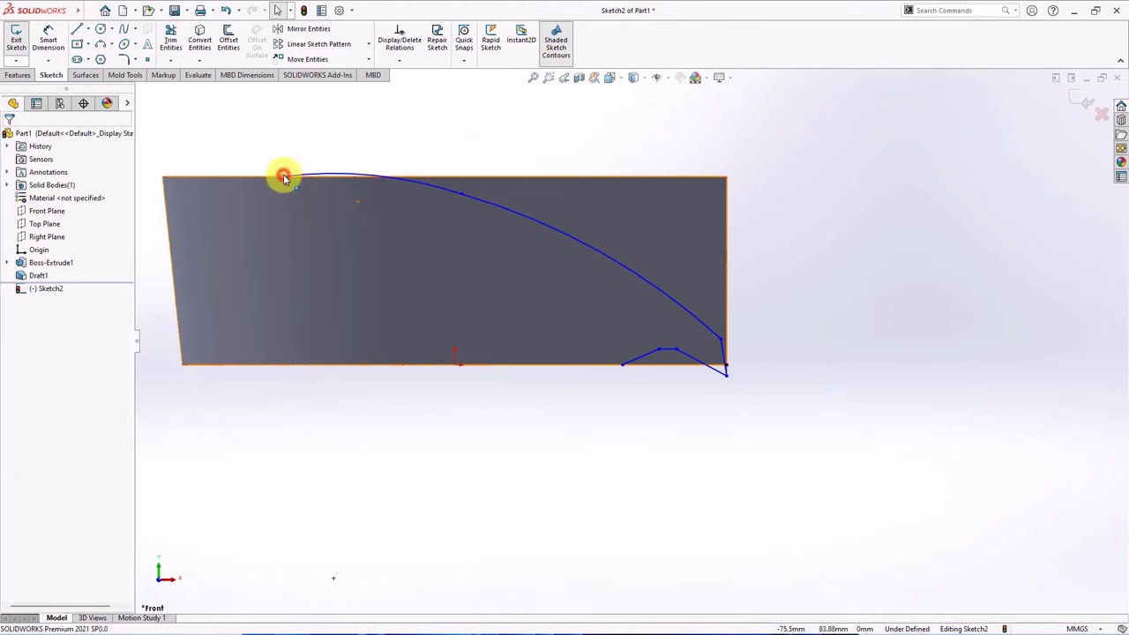
pyautogui.moveTo(283, 177); pyautogui.dragTo(349, 188)
pyautogui.click(288, 129)
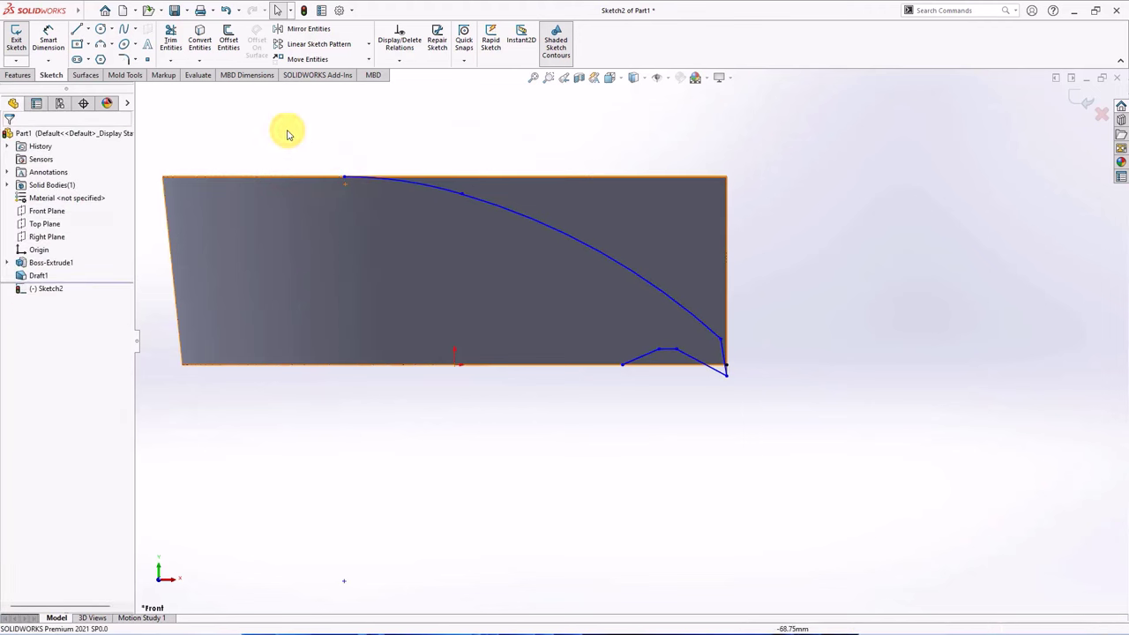
pyautogui.scroll(-1, 759, 356)
pyautogui.scroll(-4, 758, 355)
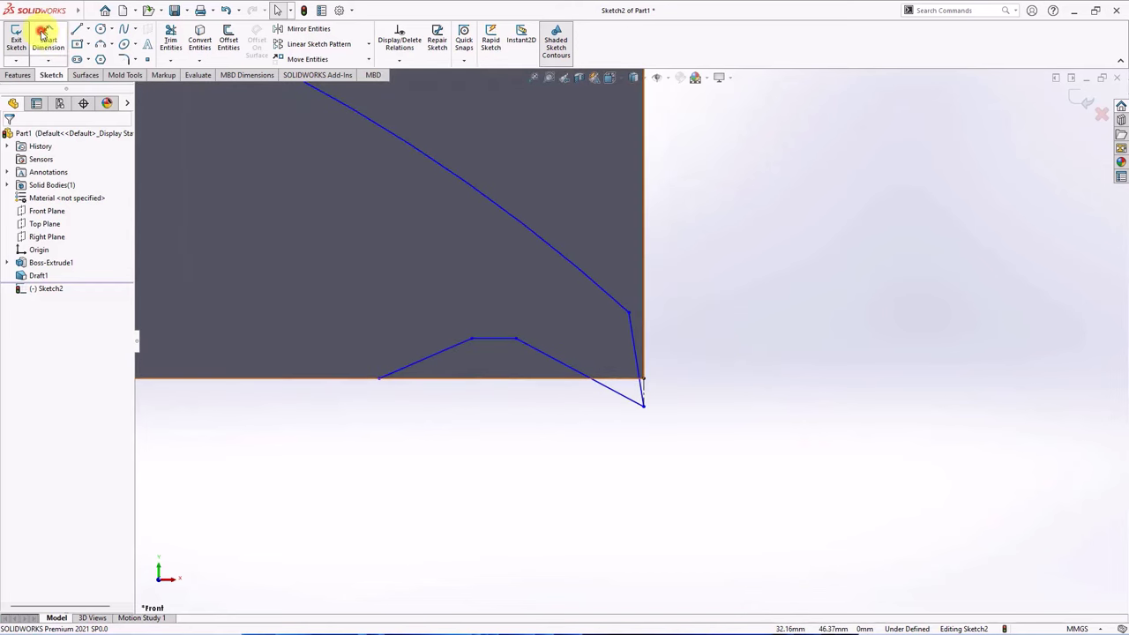
# Step: Dimension the sloped line width to 21.5 mm and the overall profile width to 42 mm
pyautogui.click(48, 40)
pyautogui.click(644, 394)
pyautogui.click(517, 341)
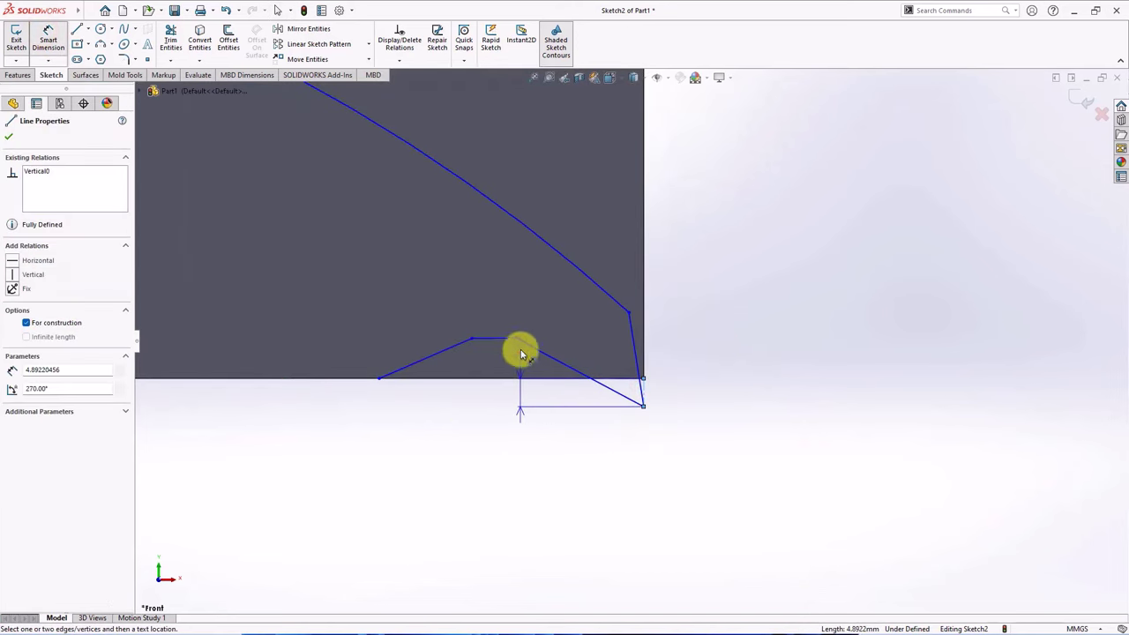
pyautogui.click(571, 441)
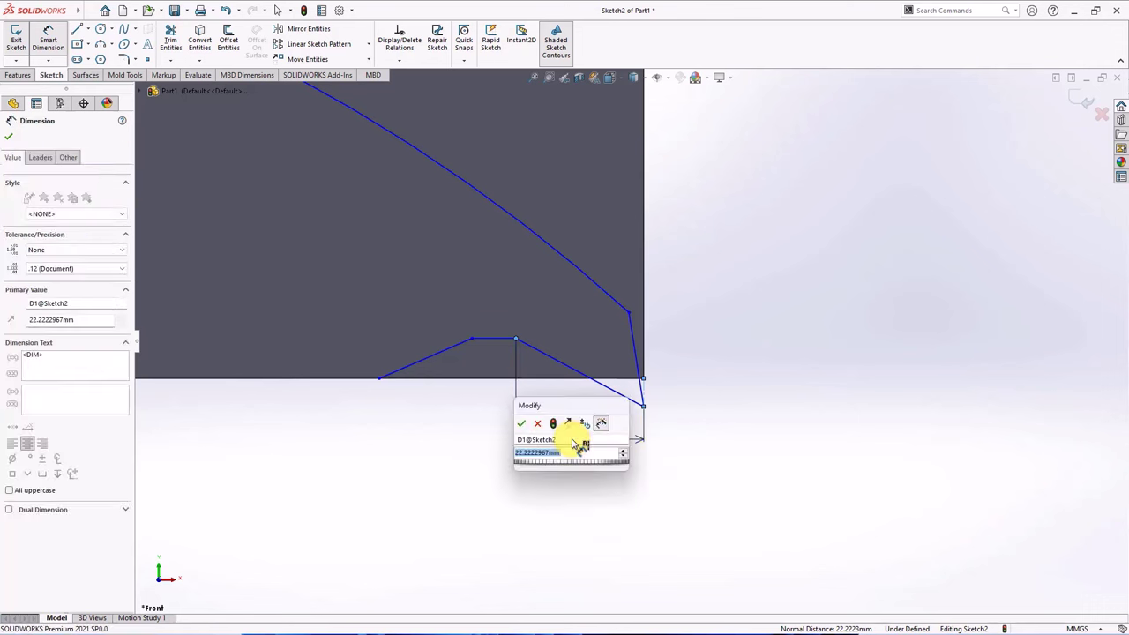
pyautogui.write('21.5')
pyautogui.click(525, 427)
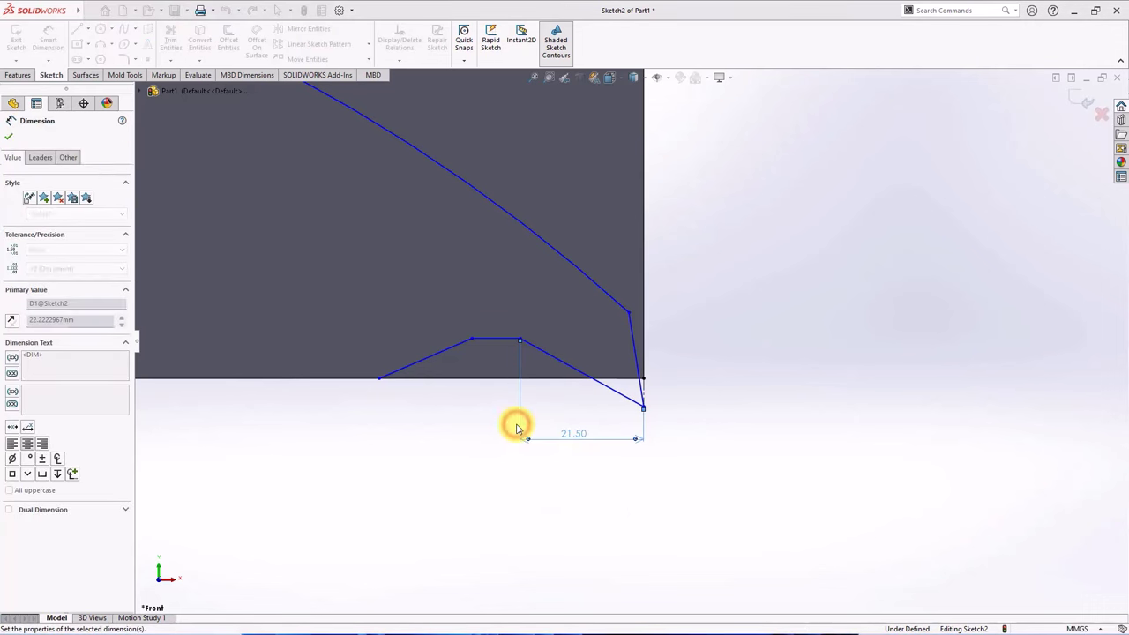
pyautogui.click(644, 393)
pyautogui.click(378, 383)
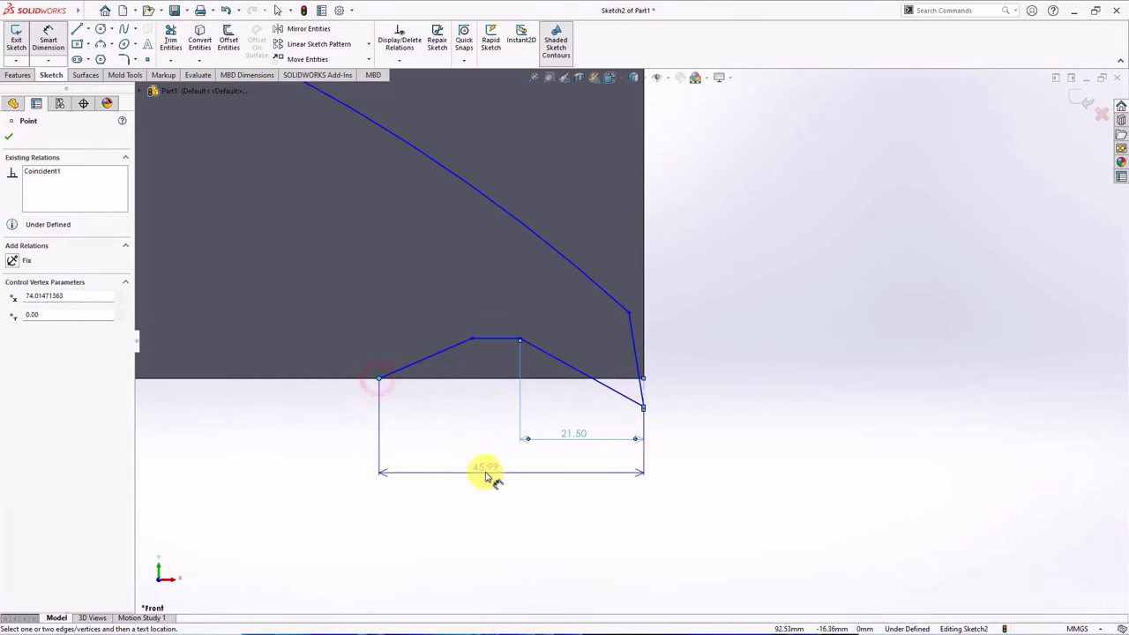
pyautogui.click(486, 473)
pyautogui.write('42')
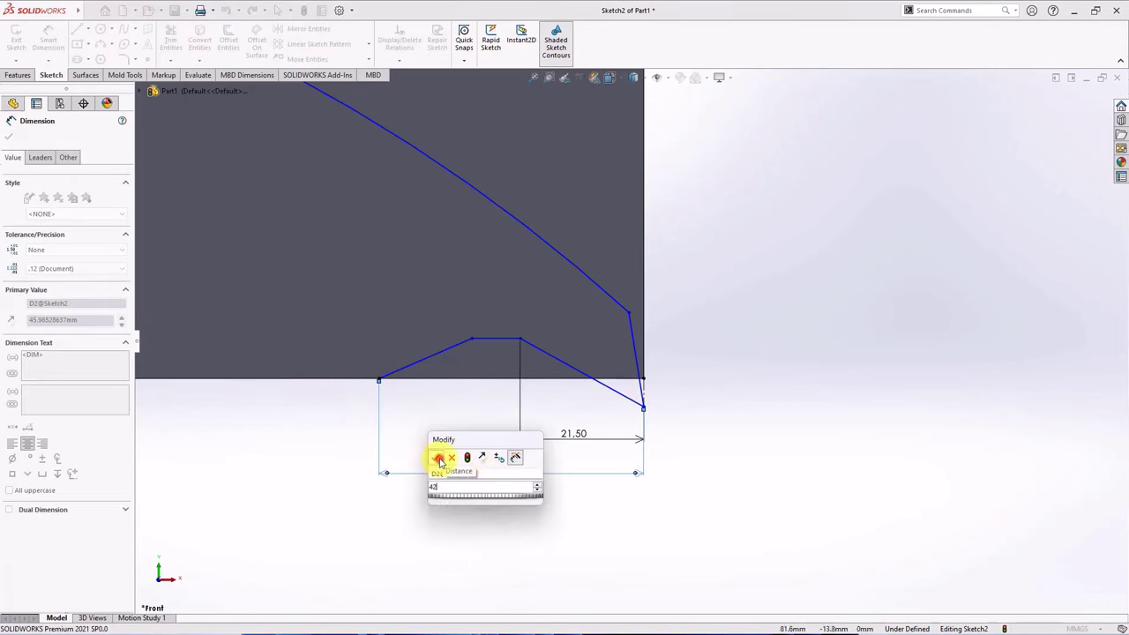
pyautogui.click(438, 457)
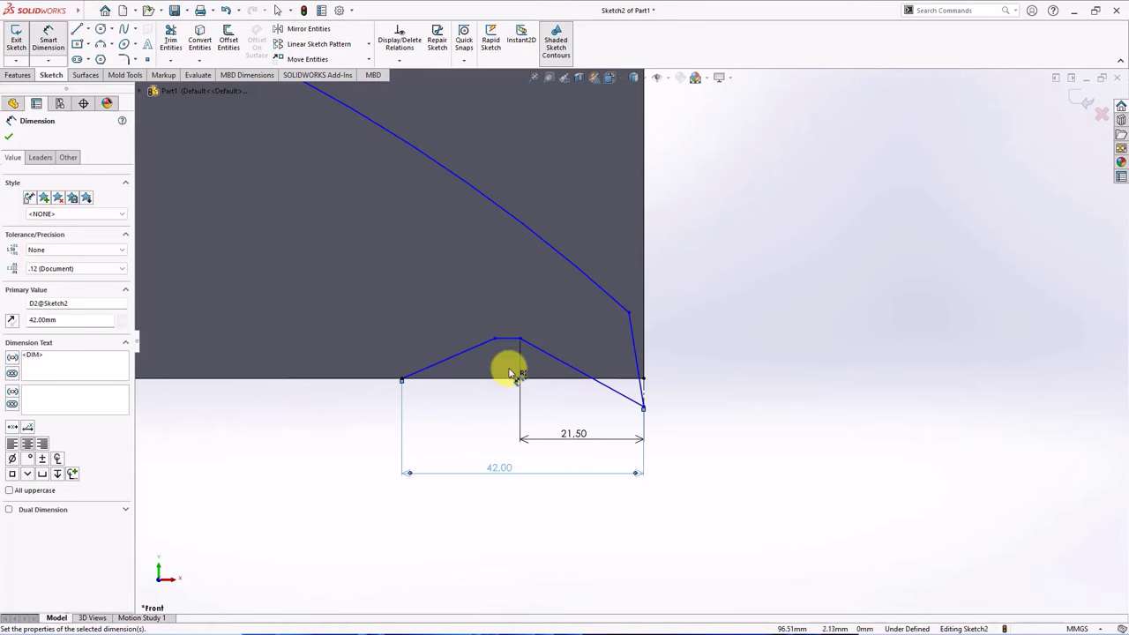
# Step: Set the short top segment to 9 mm long and 5 mm above the bottom edge
pyautogui.click(510, 338)
pyautogui.click(511, 317)
pyautogui.write('9')
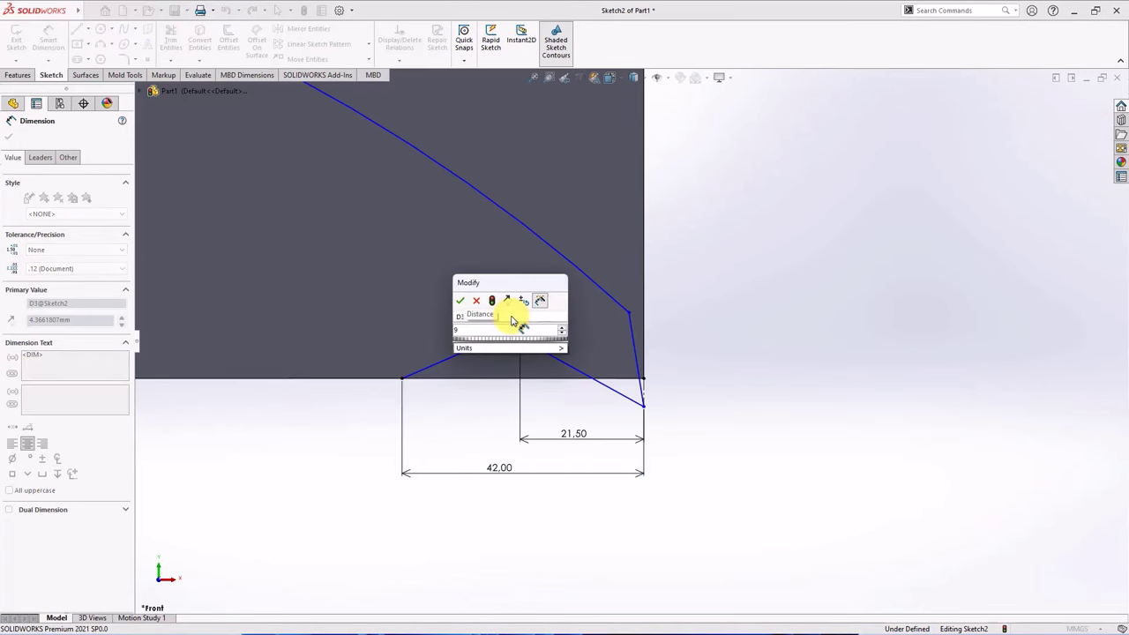
pyautogui.click(459, 301)
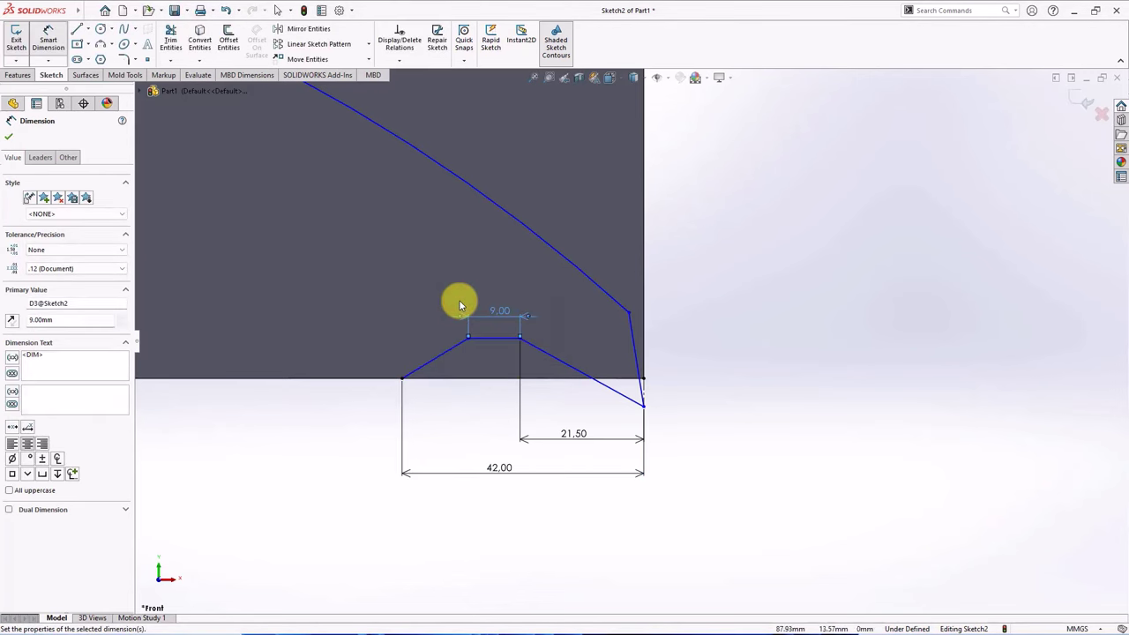
pyautogui.click(501, 339)
pyautogui.click(484, 366)
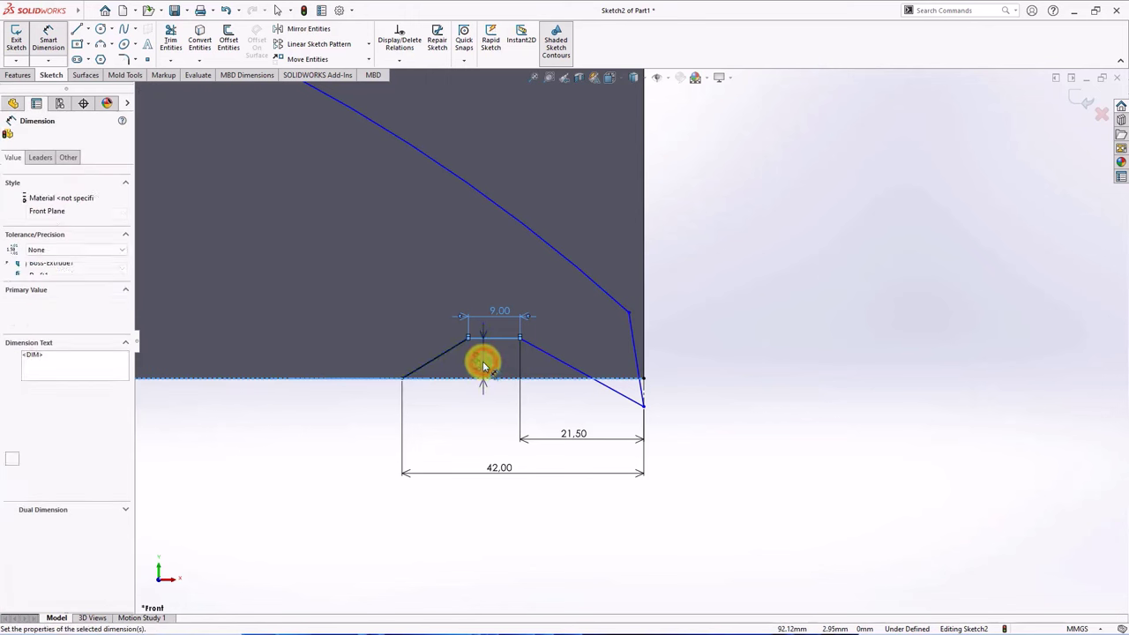
pyautogui.write('5')
pyautogui.click(433, 346)
pyautogui.click(457, 421)
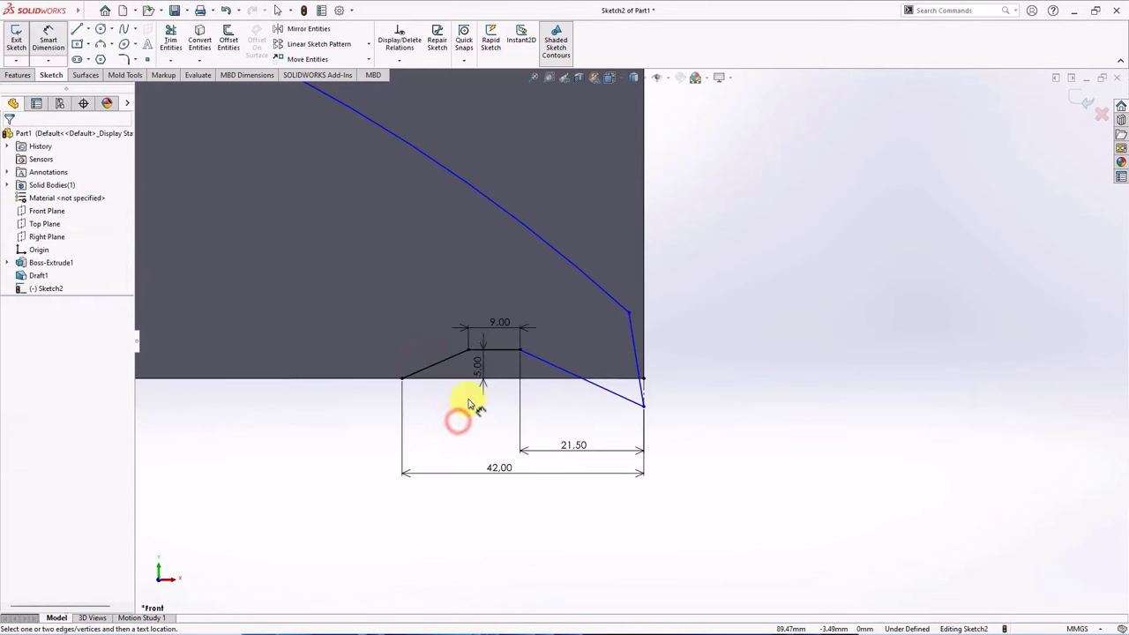
pyautogui.click(477, 389)
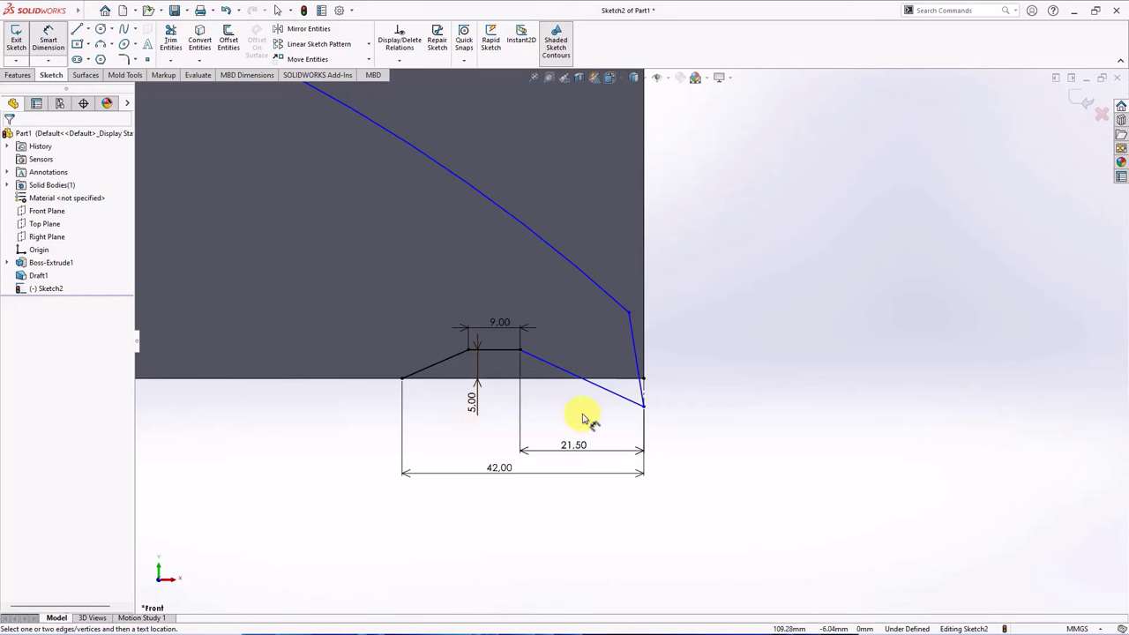
# Step: Add the 22° slope angle, the 7° right-line angle and the 13 mm height
pyautogui.click(602, 394)
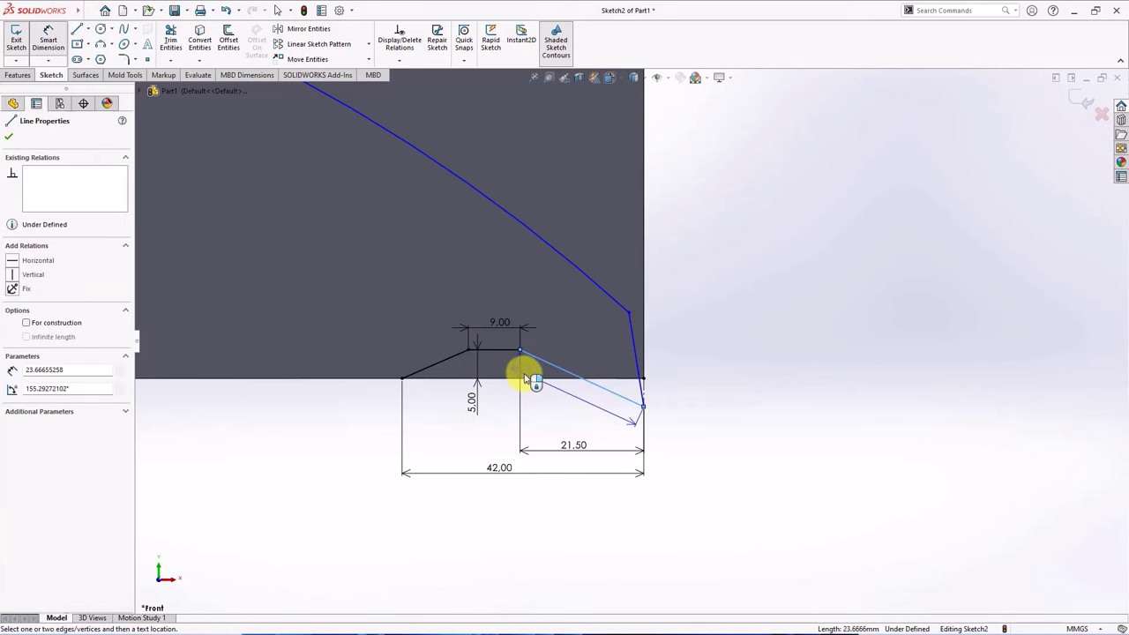
pyautogui.click(538, 379)
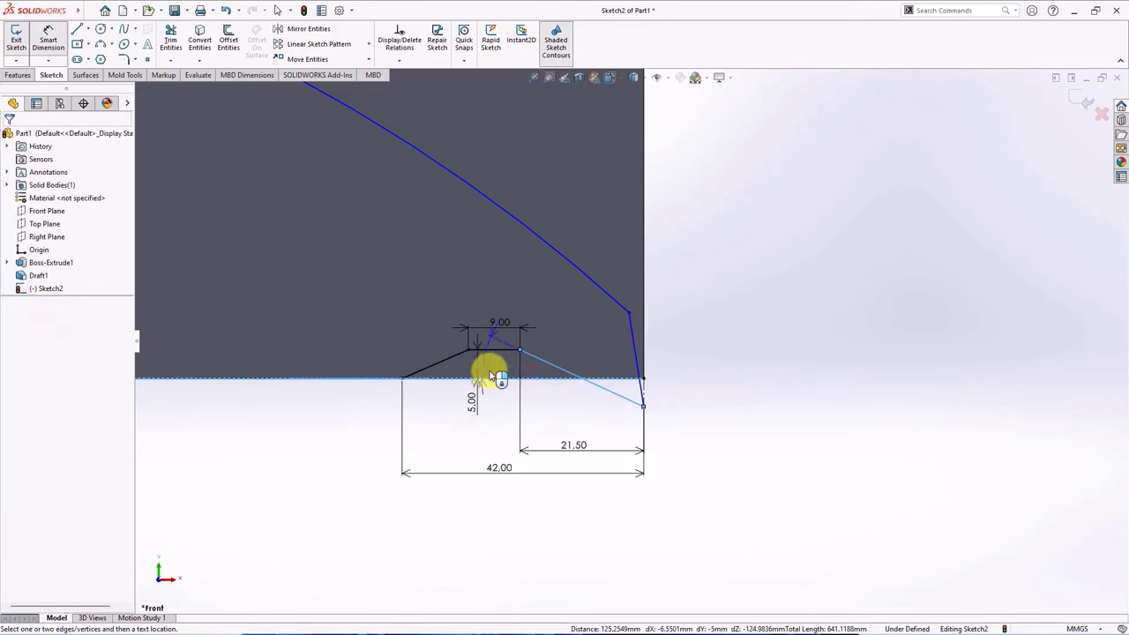
pyautogui.click(375, 350)
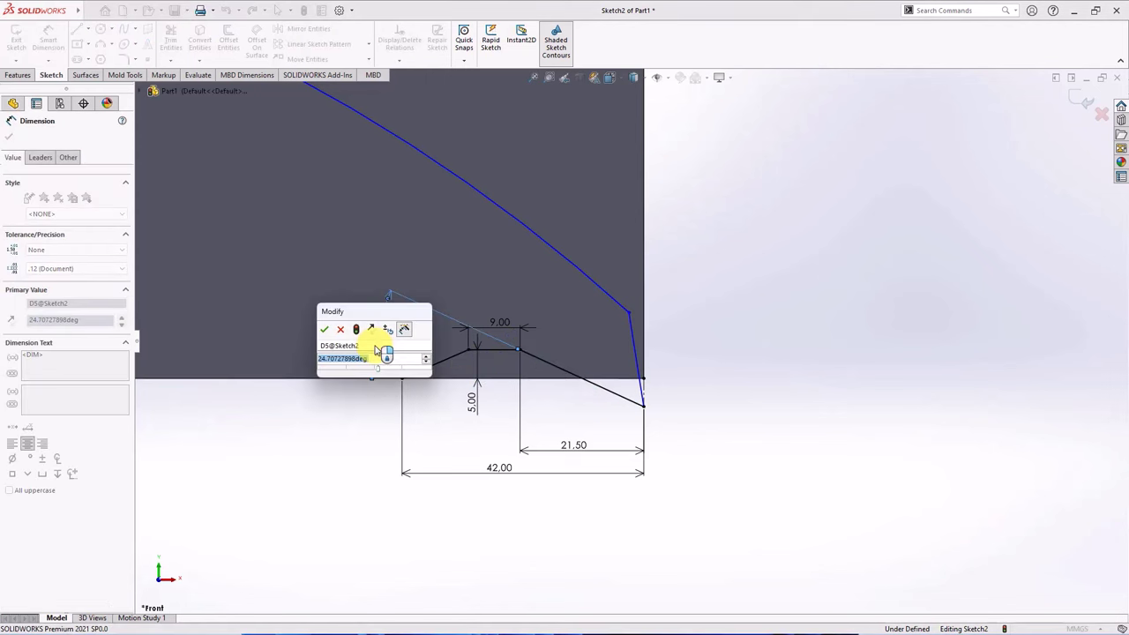
pyautogui.click(323, 331)
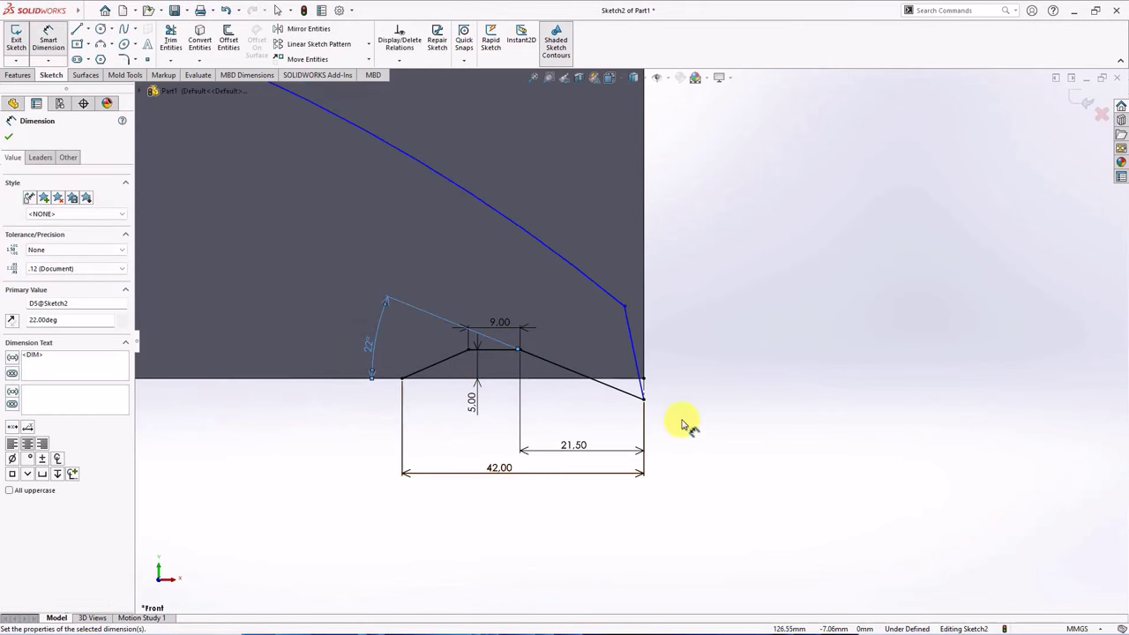
pyautogui.click(641, 367)
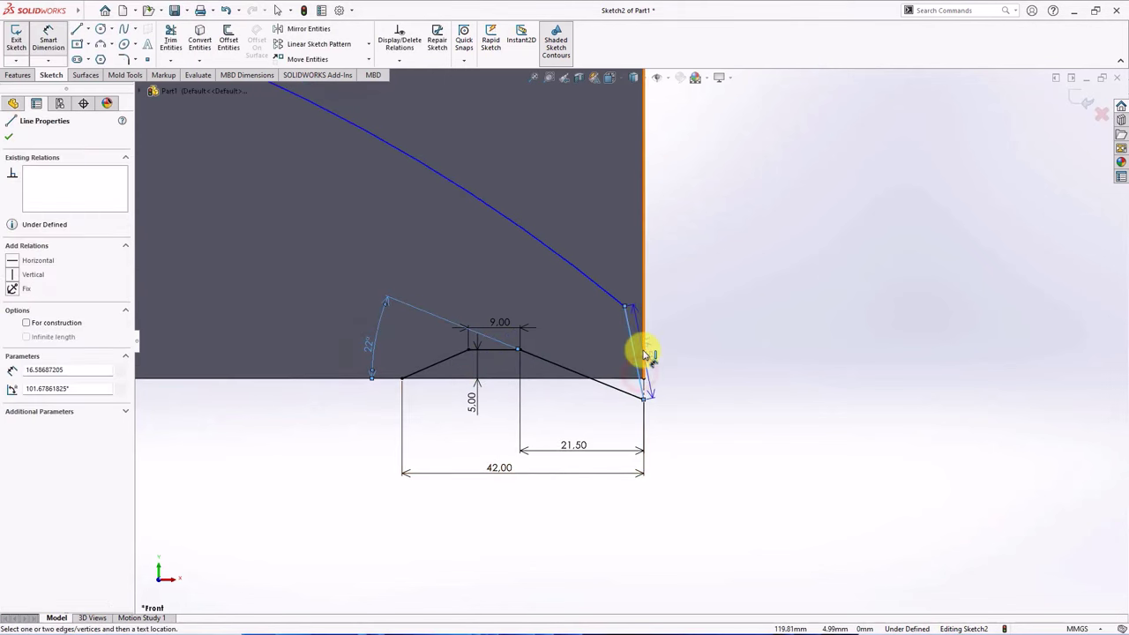
pyautogui.click(629, 269)
pyautogui.write('7')
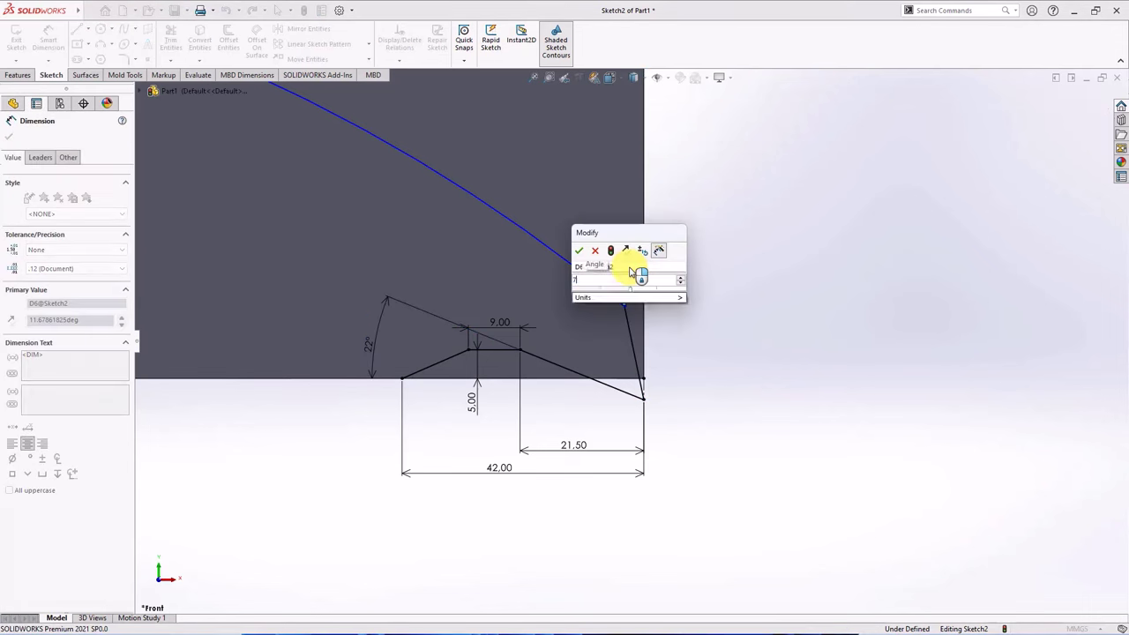
pyautogui.click(579, 250)
pyautogui.click(715, 266)
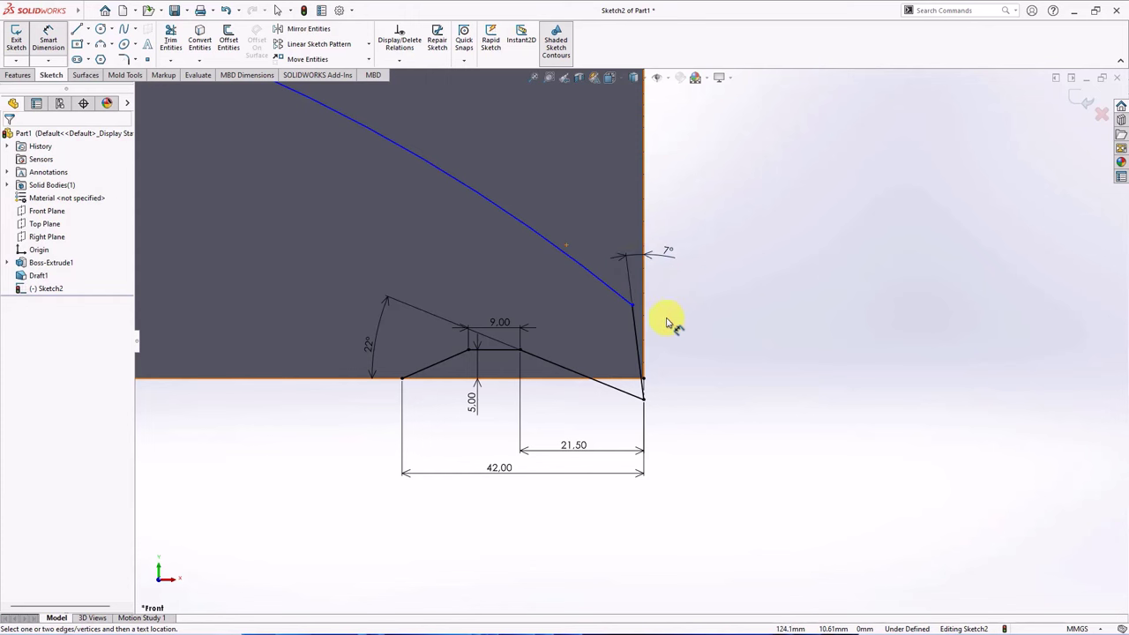
pyautogui.click(639, 336)
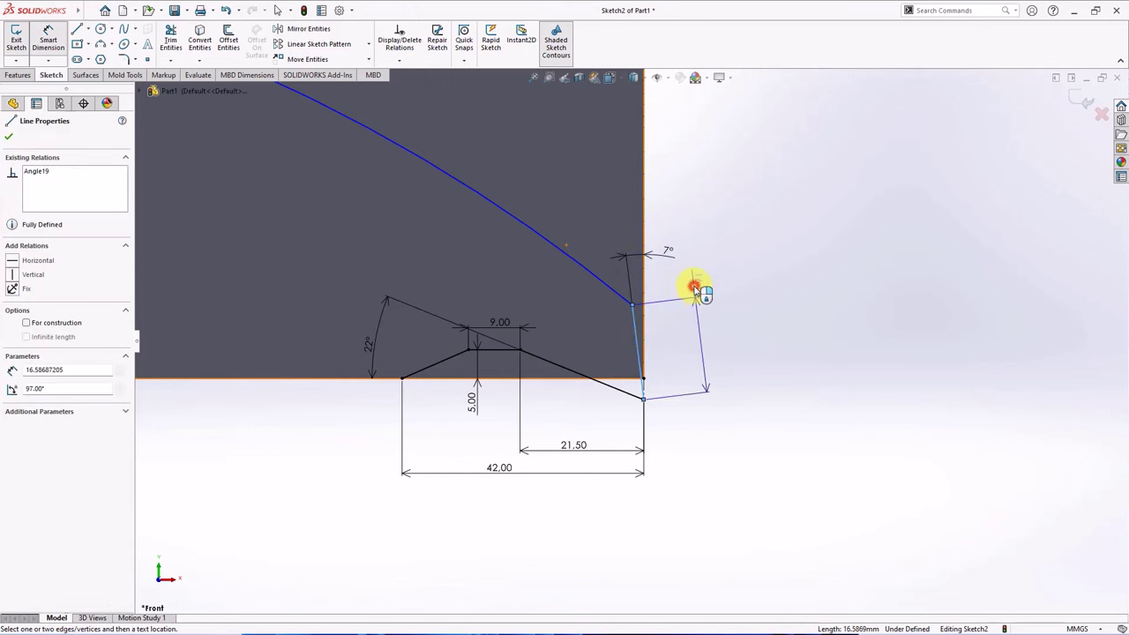
pyautogui.click(695, 289)
pyautogui.write('13')
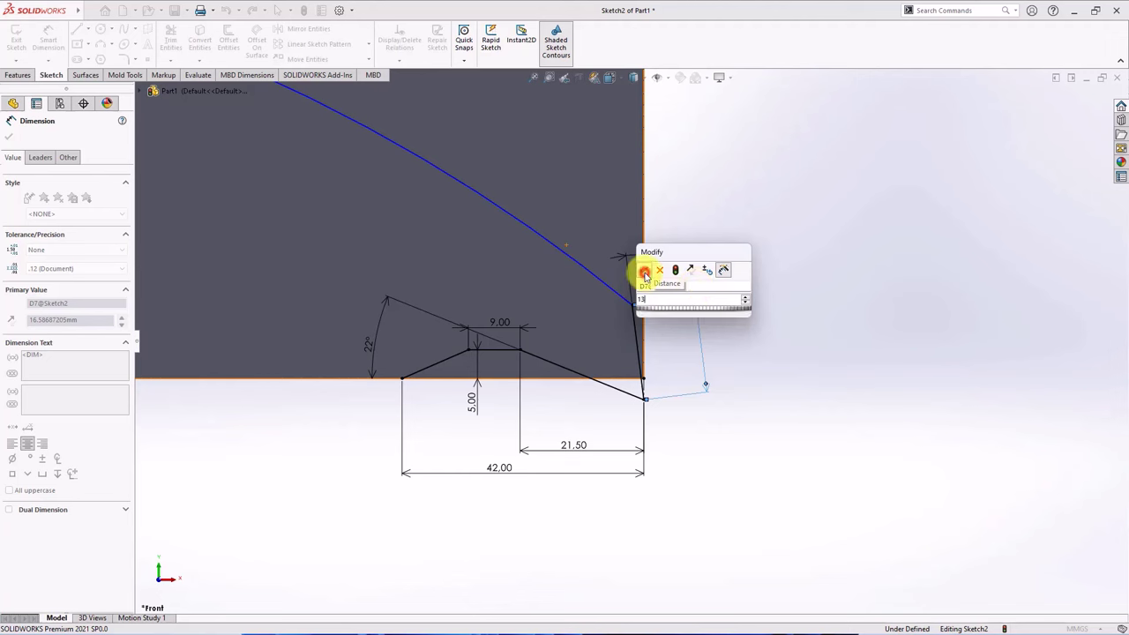
pyautogui.click(644, 273)
pyautogui.scroll(5, 733, 415)
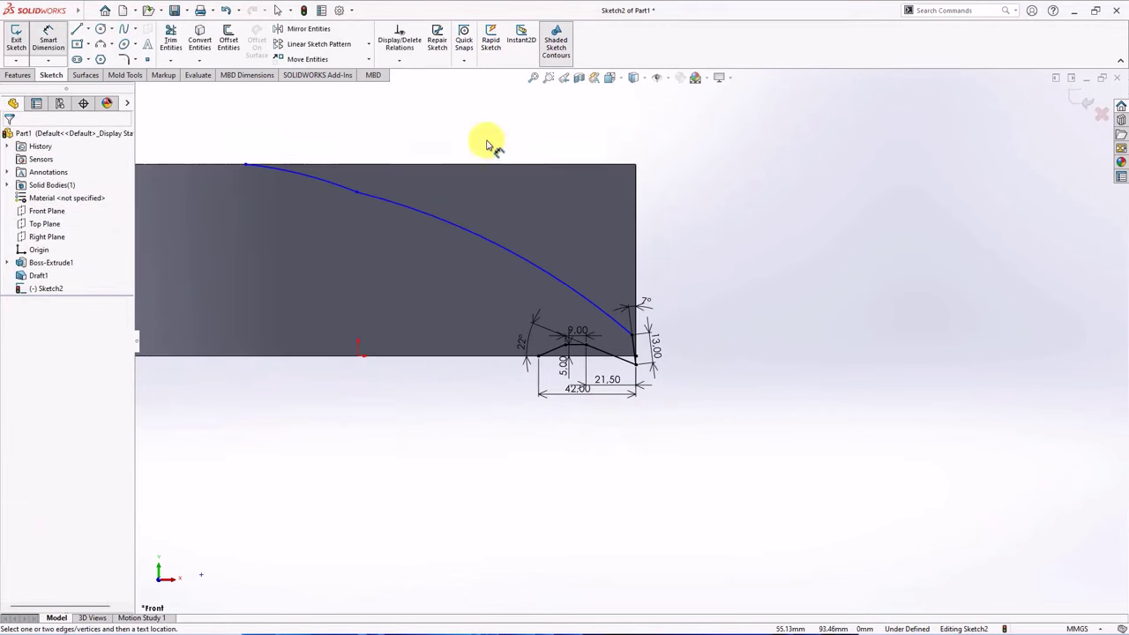
# Step: Dimension the curve's end point 54 mm and middle point 98 mm from the top-left corner
pyautogui.click(309, 194)
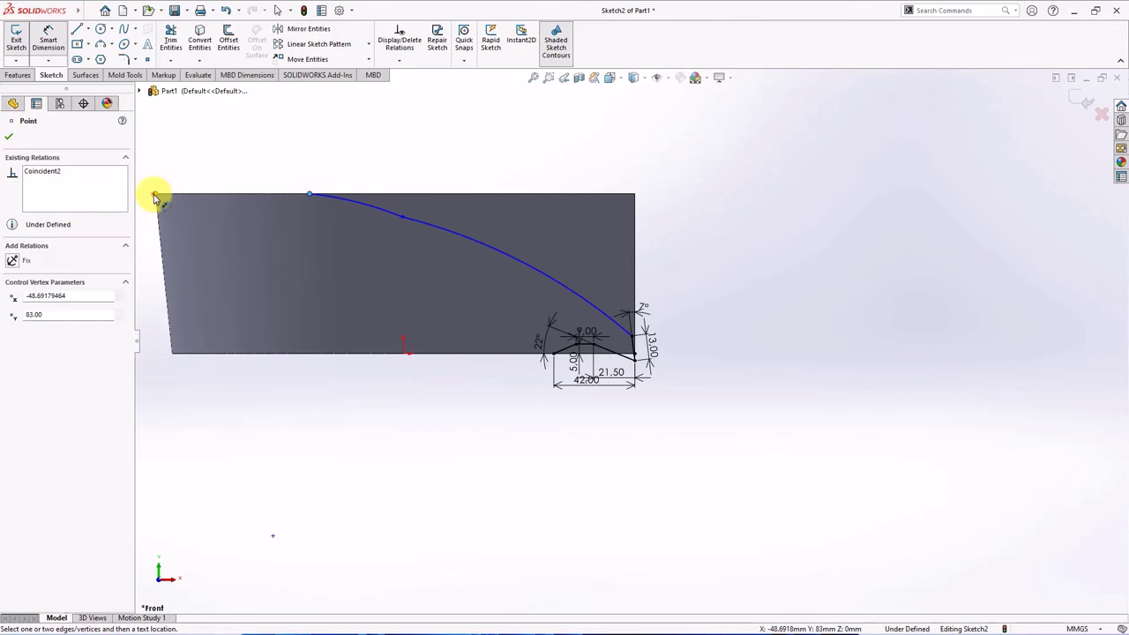
pyautogui.click(154, 194)
pyautogui.click(214, 164)
pyautogui.write('54')
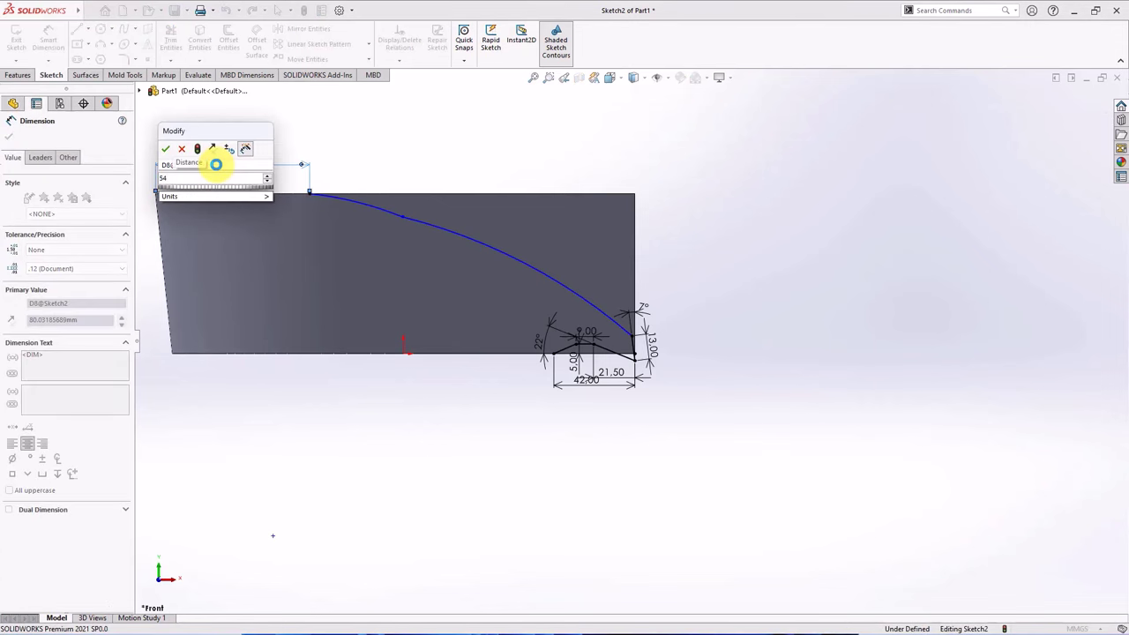
pyautogui.click(165, 151)
pyautogui.click(399, 216)
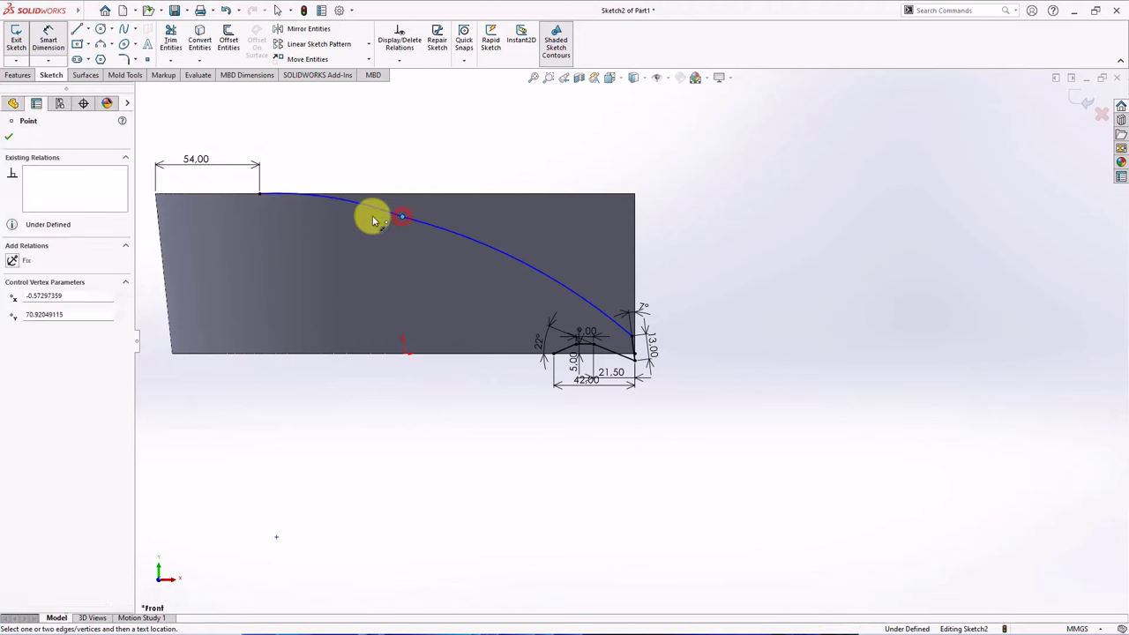
pyautogui.click(156, 193)
pyautogui.click(274, 143)
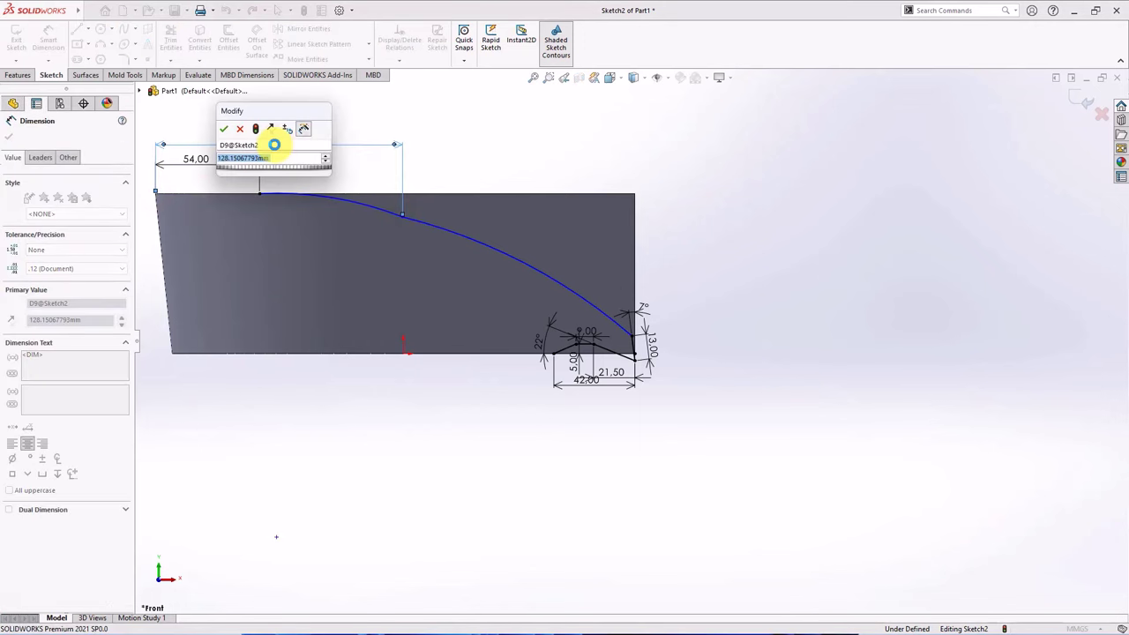
pyautogui.write('98')
pyautogui.click(223, 131)
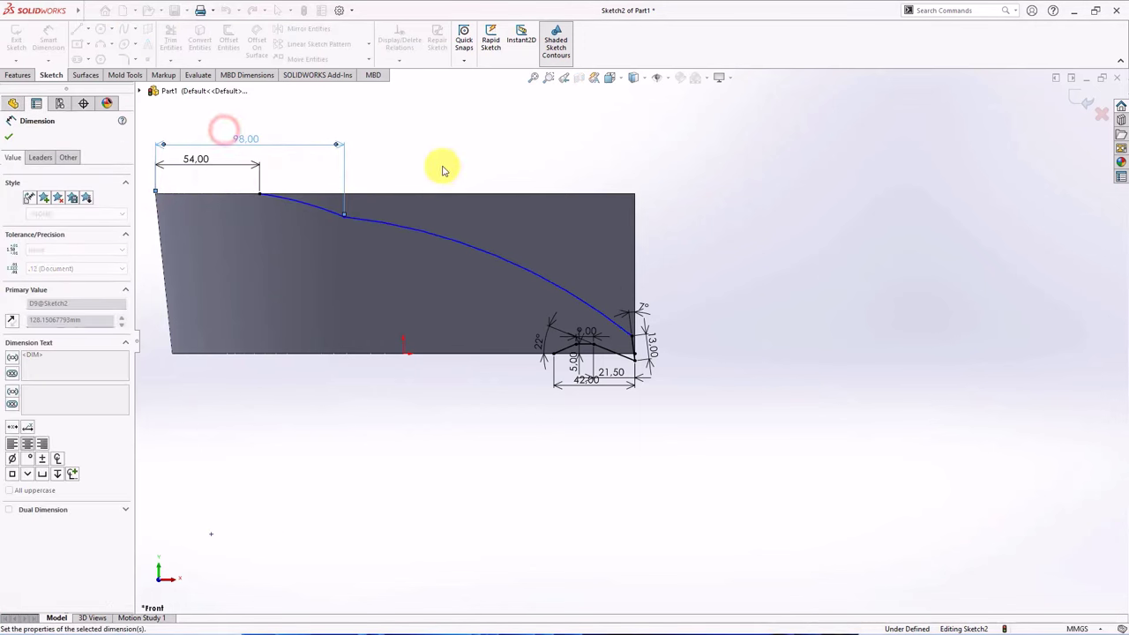
# Step: Make the two arcs of the curve tangent to each other
pyautogui.click(390, 64)
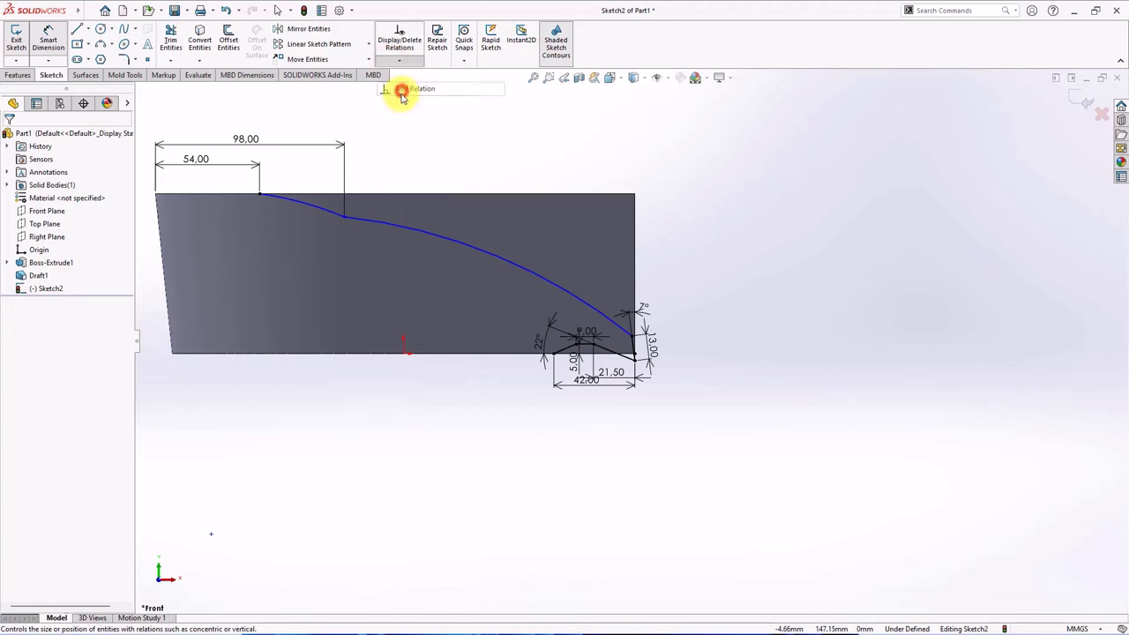
pyautogui.click(403, 83)
pyautogui.click(325, 210)
pyautogui.click(365, 220)
pyautogui.click(11, 344)
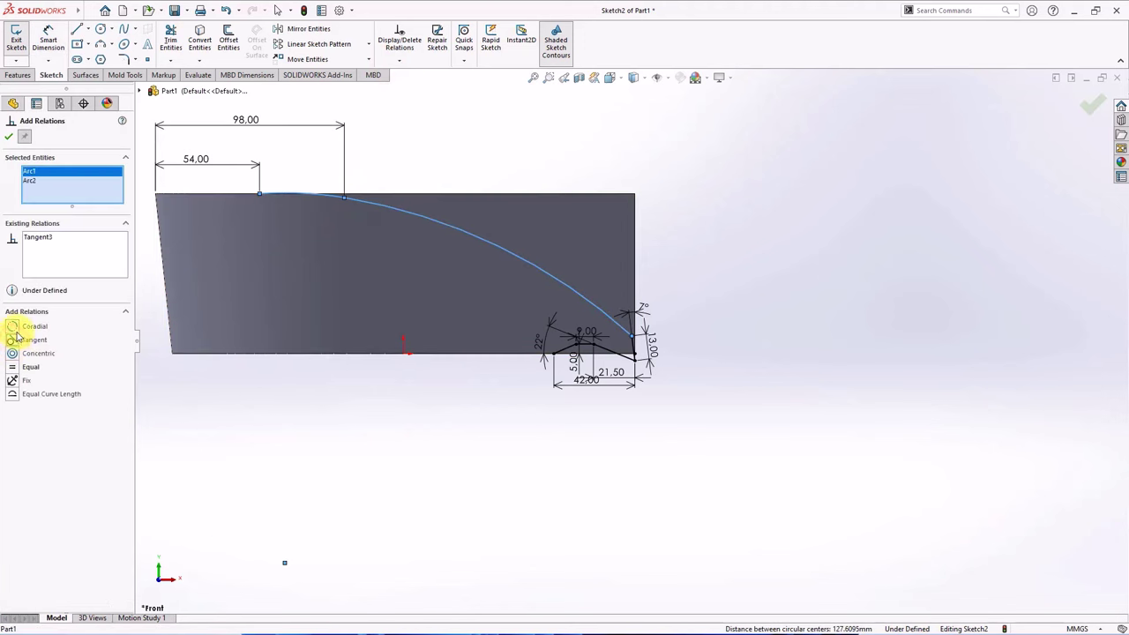
pyautogui.click(8, 138)
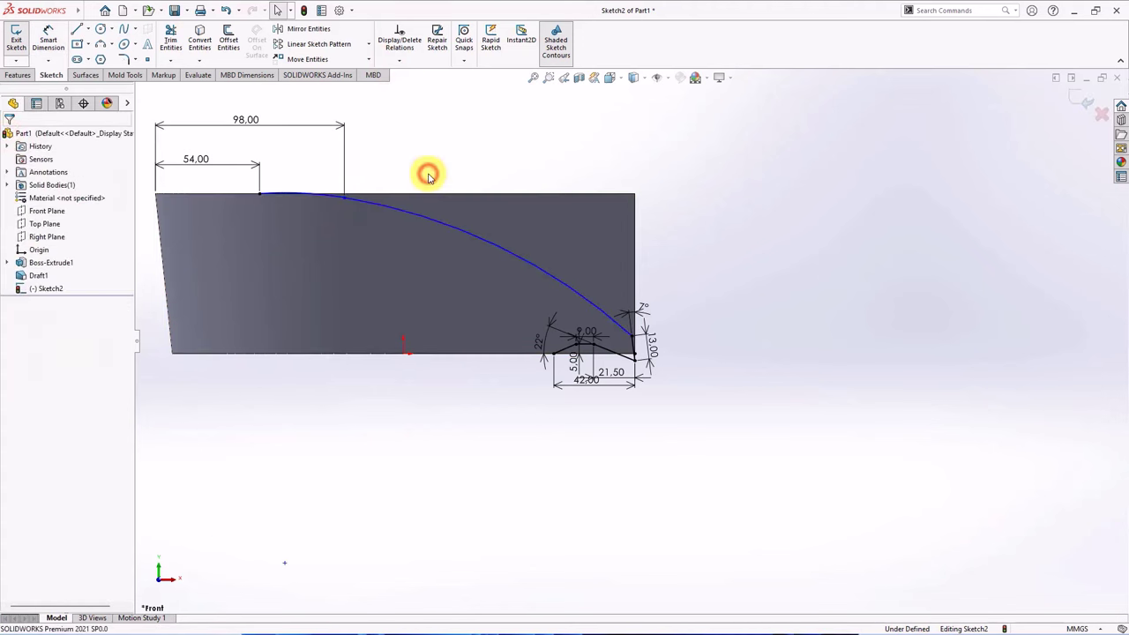
# Step: Reshape the arc and make it tangent to the part's top edge
pyautogui.click(345, 198)
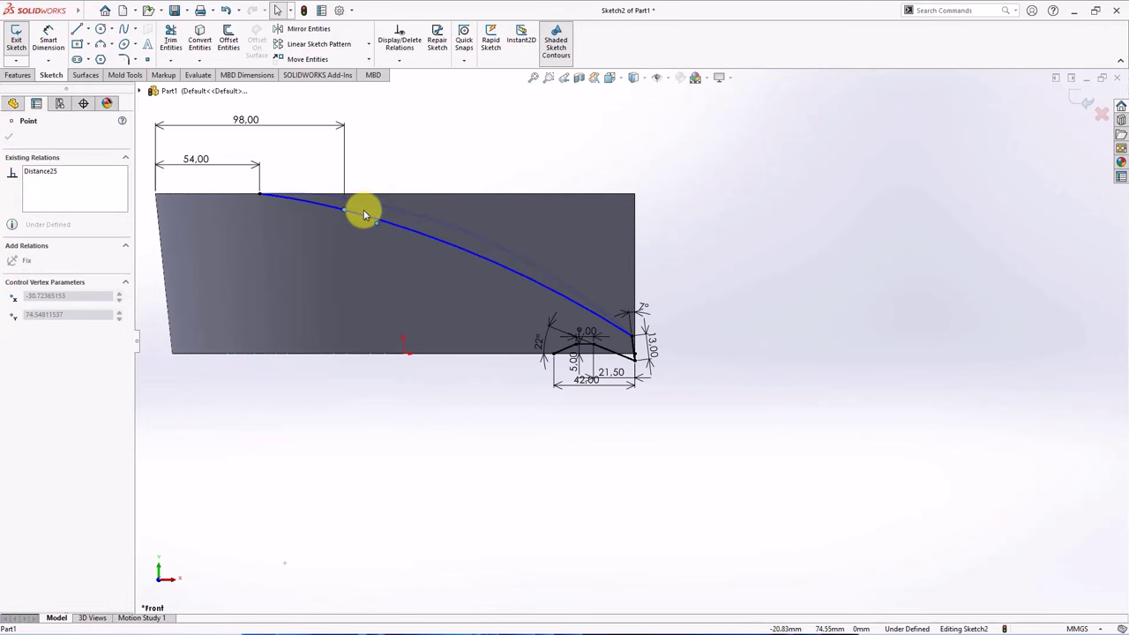
pyautogui.moveTo(354, 206); pyautogui.dragTo(370, 209)
pyautogui.click(365, 156)
pyautogui.click(305, 195)
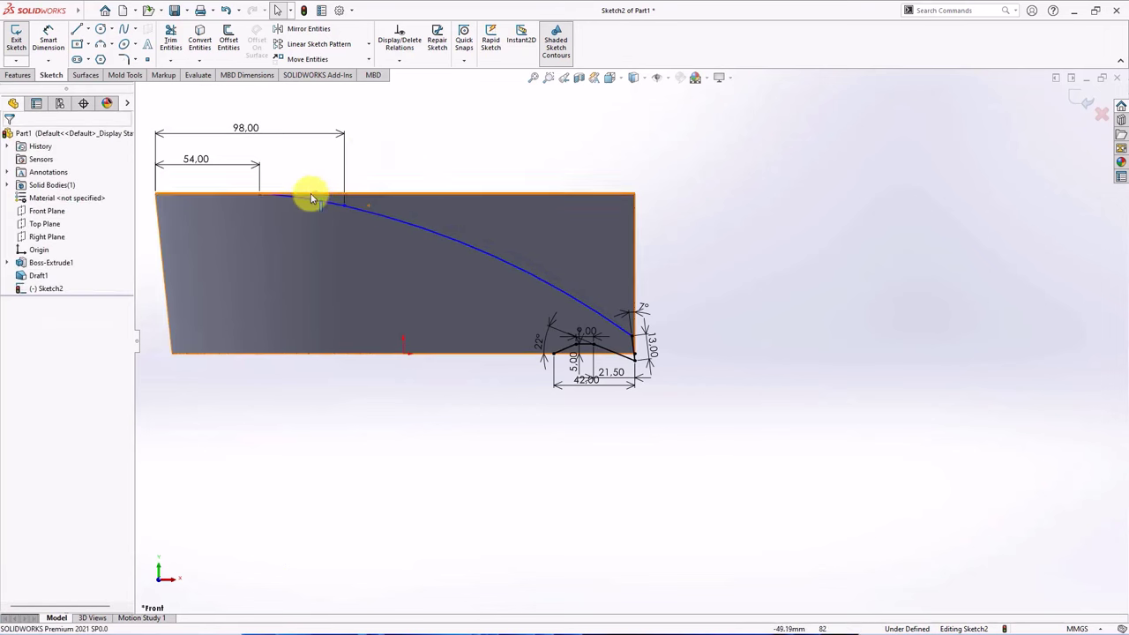
pyautogui.keyDown('ctrl'); pyautogui.click(239, 191); pyautogui.keyUp('ctrl')
pyautogui.click(271, 145)
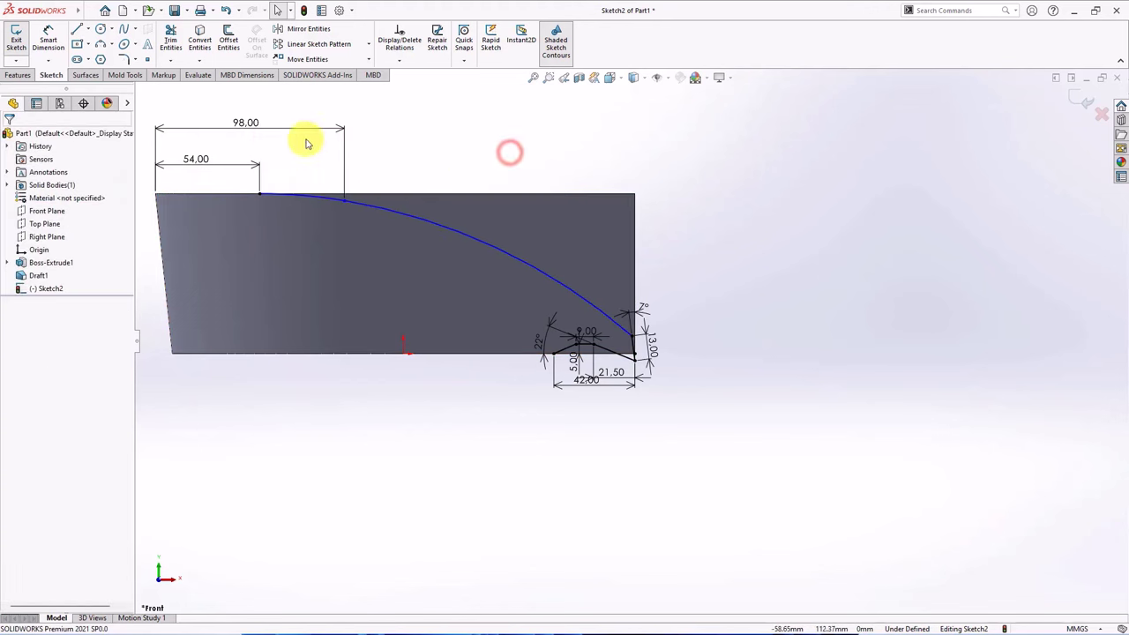
# Step: Dimension the arc radius to R200 and leave the sketch fully defined
pyautogui.click(49, 40)
pyautogui.click(309, 191)
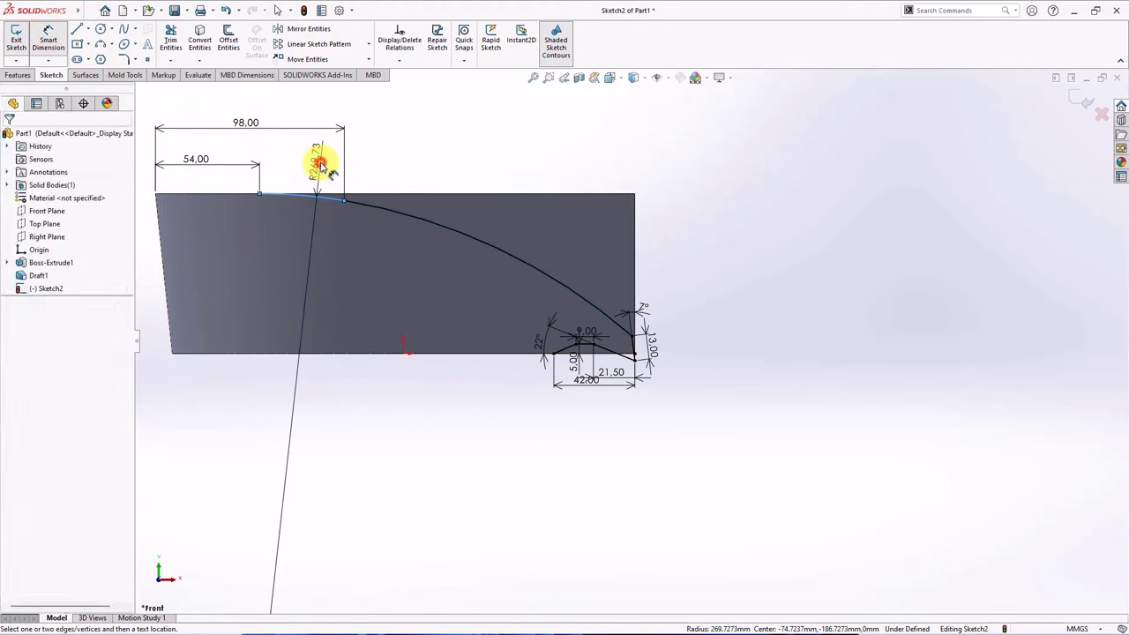
pyautogui.click(321, 165)
pyautogui.click(271, 145)
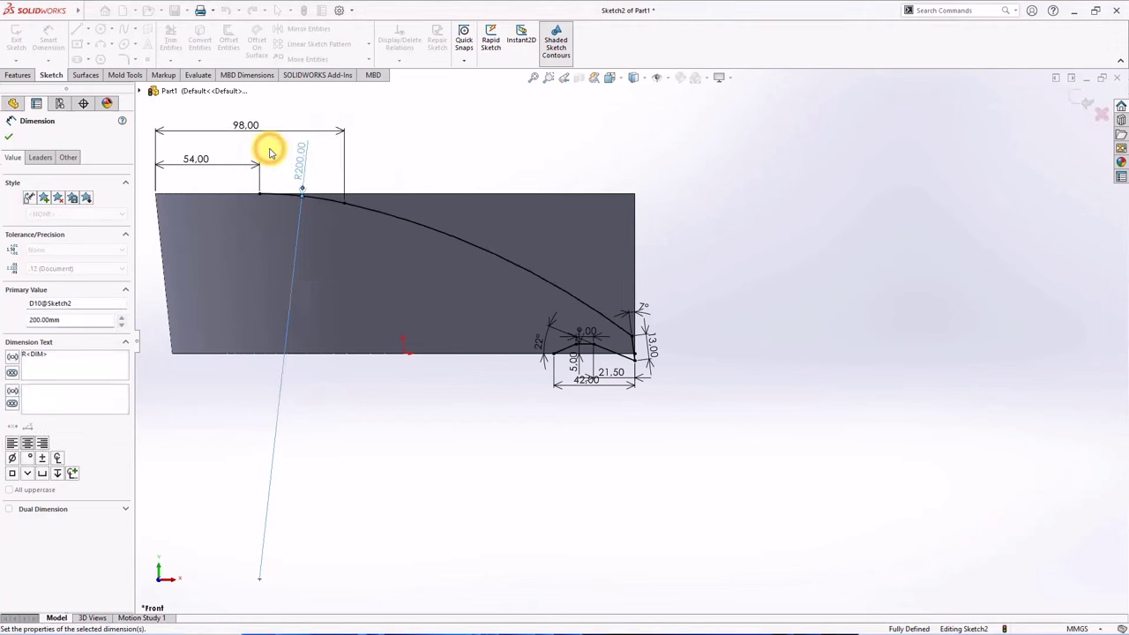
pyautogui.press('Escape')
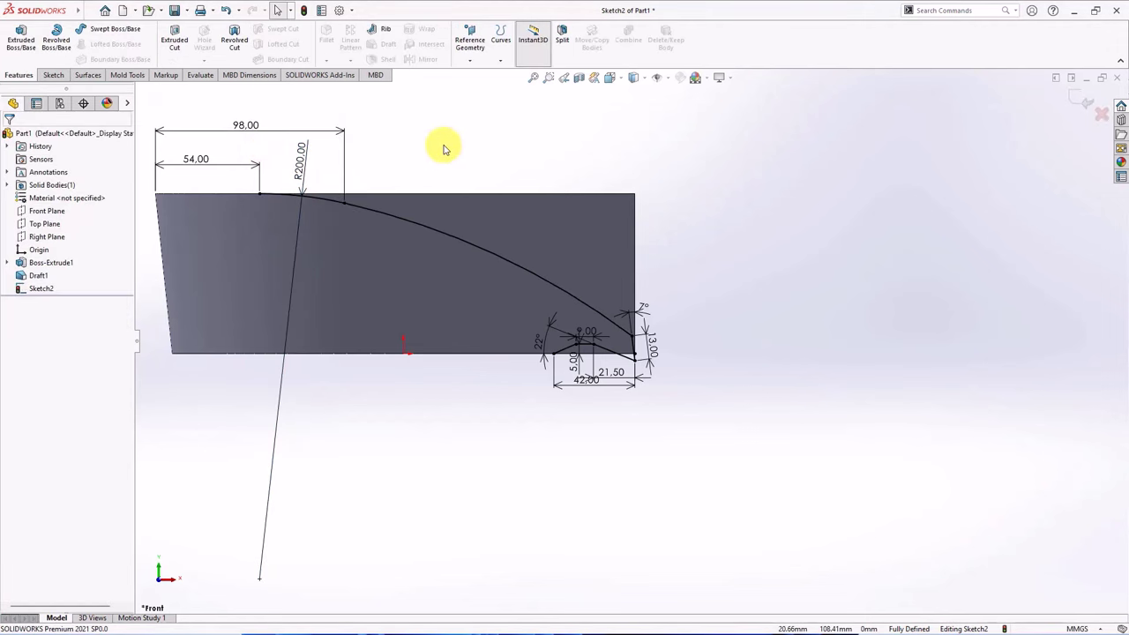
# Step: Split the part along Sketch2, consuming cut bodies 1 and 2, as Split1
pyautogui.hotkey('ctrl', '7')
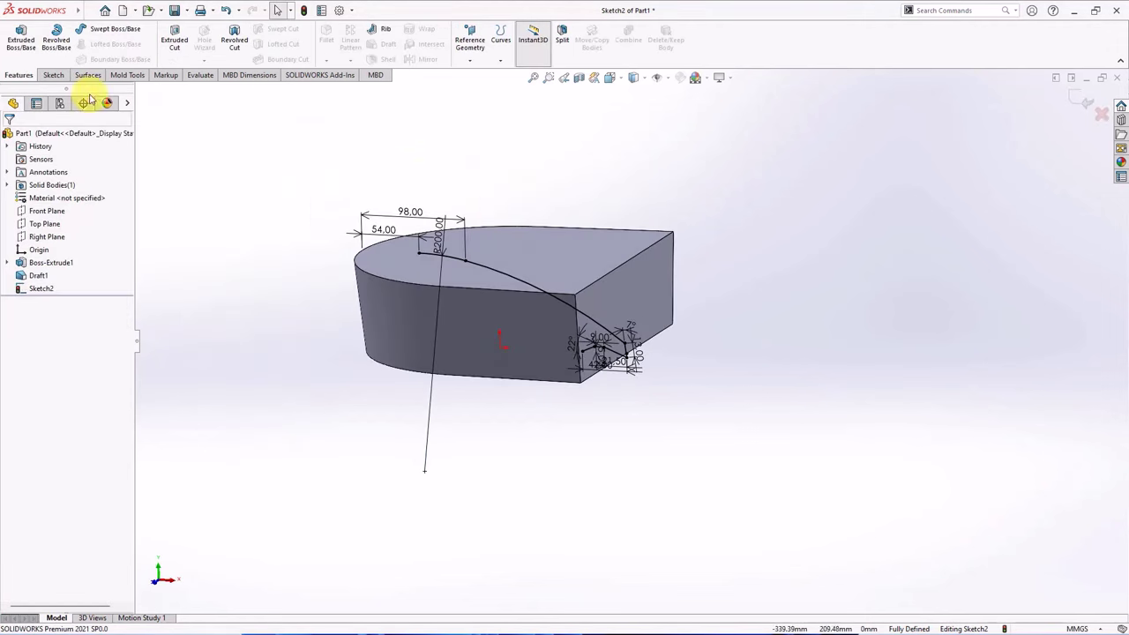
pyautogui.click(567, 46)
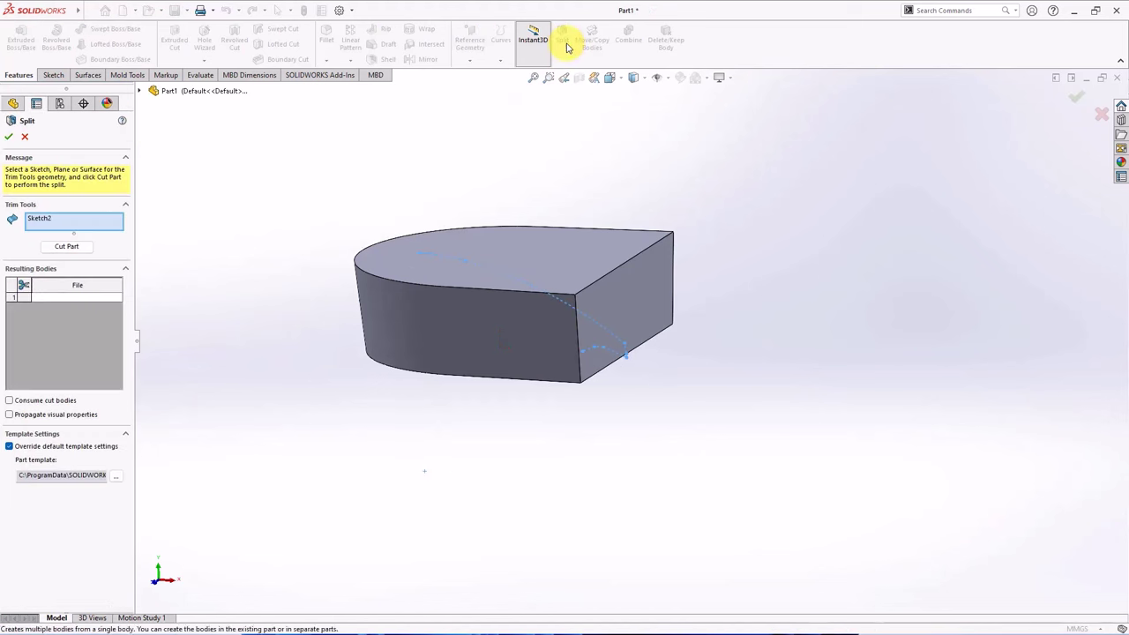
pyautogui.click(53, 248)
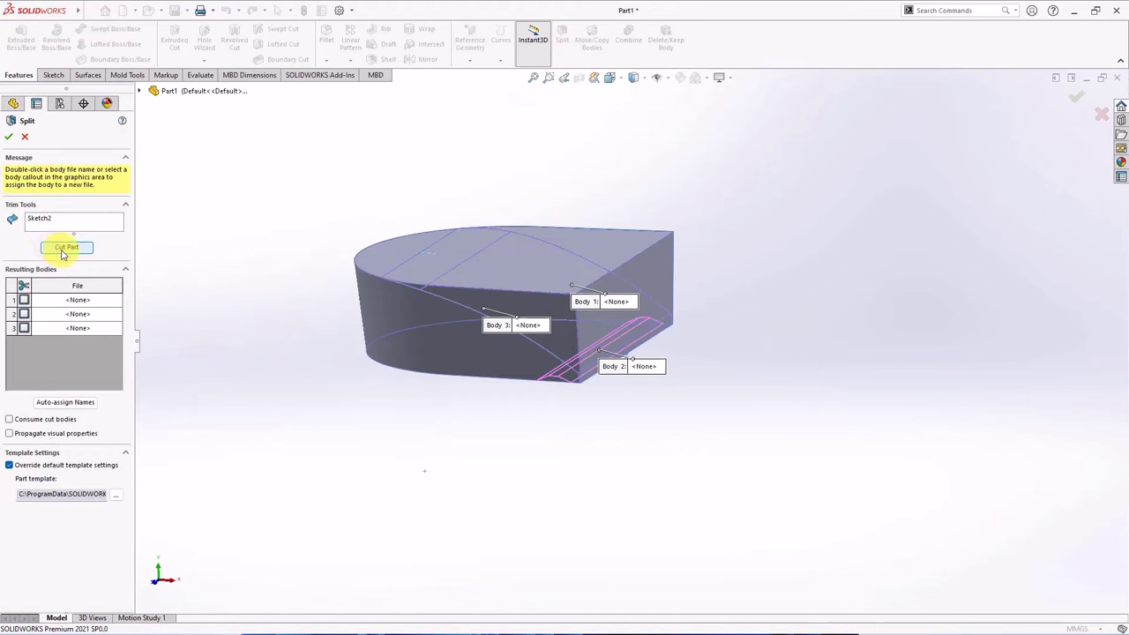
pyautogui.click(23, 283)
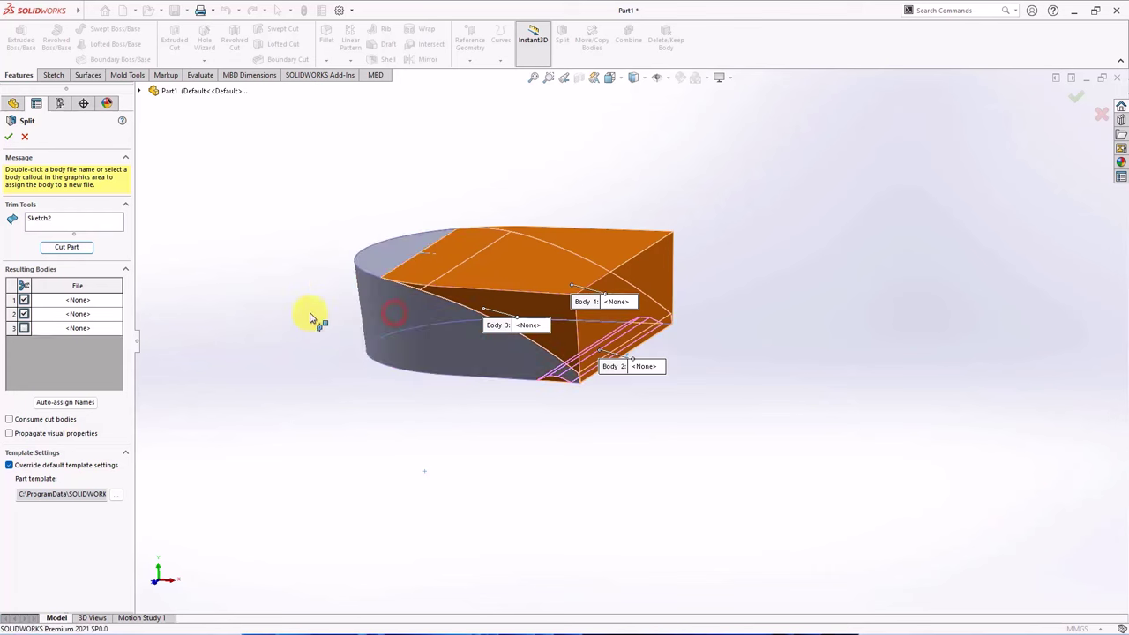
pyautogui.click(11, 137)
pyautogui.moveTo(355, 446); pyautogui.dragTo(375, 396, button='middle')
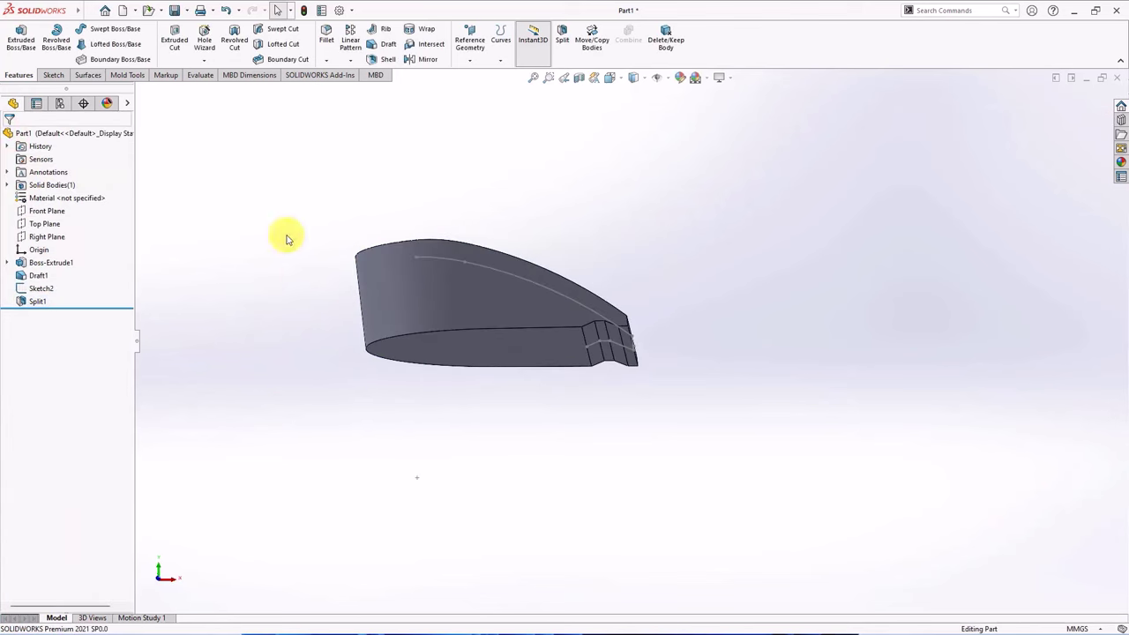
# Step: Delete and patch the small tip face of the lip as DeleteFace1
pyautogui.click(88, 75)
pyautogui.click(357, 35)
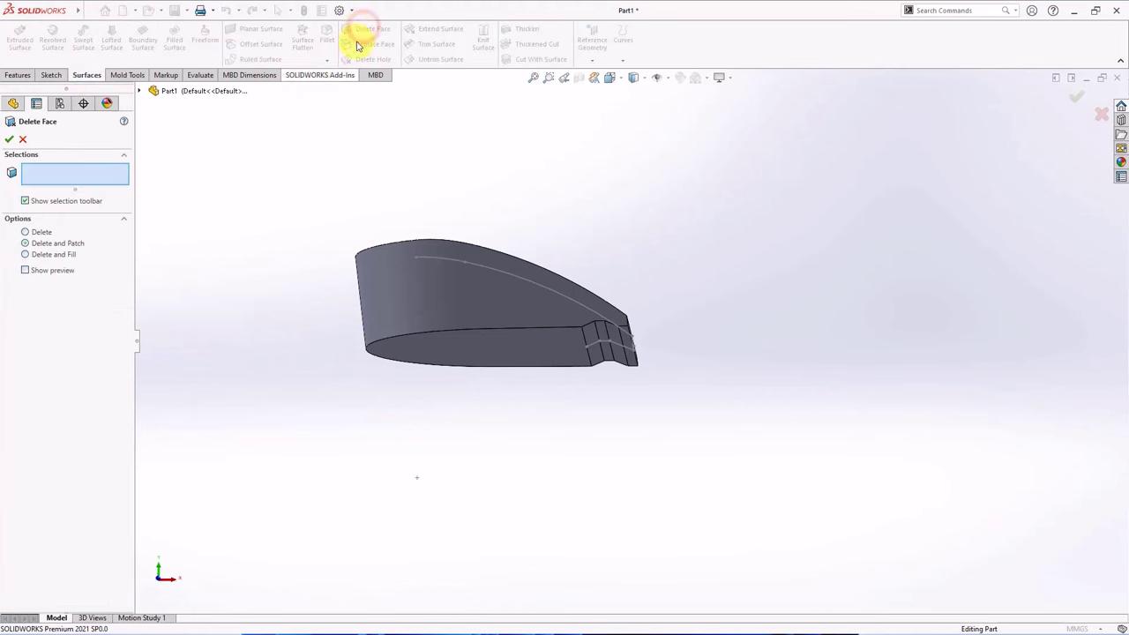
pyautogui.click(25, 269)
pyautogui.scroll(-5, 632, 352)
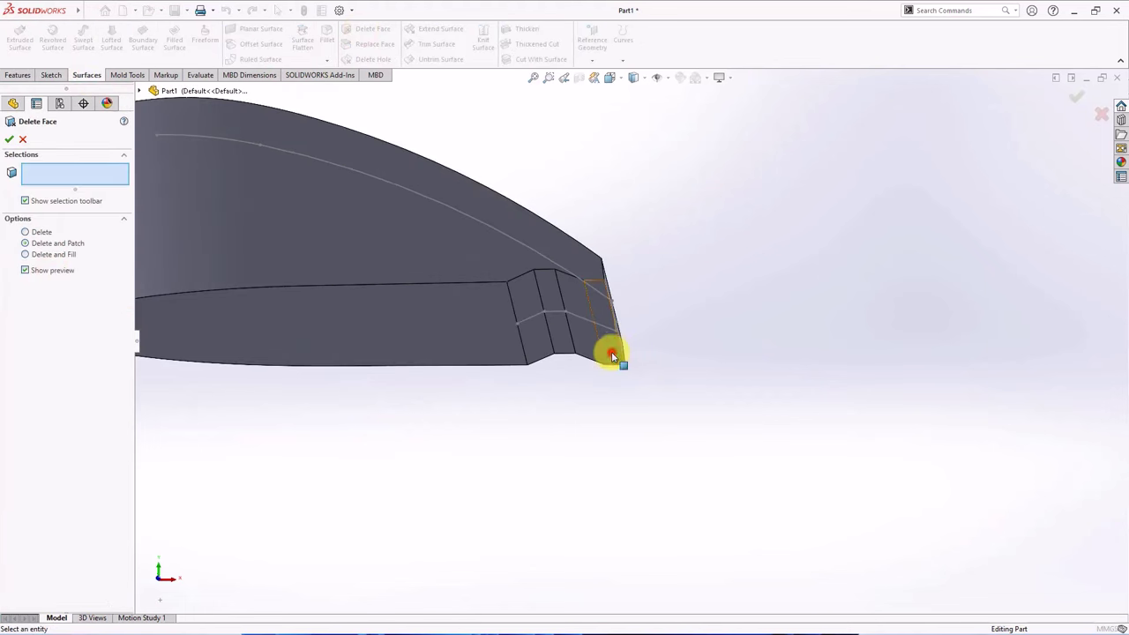
pyautogui.click(612, 355)
pyautogui.click(9, 138)
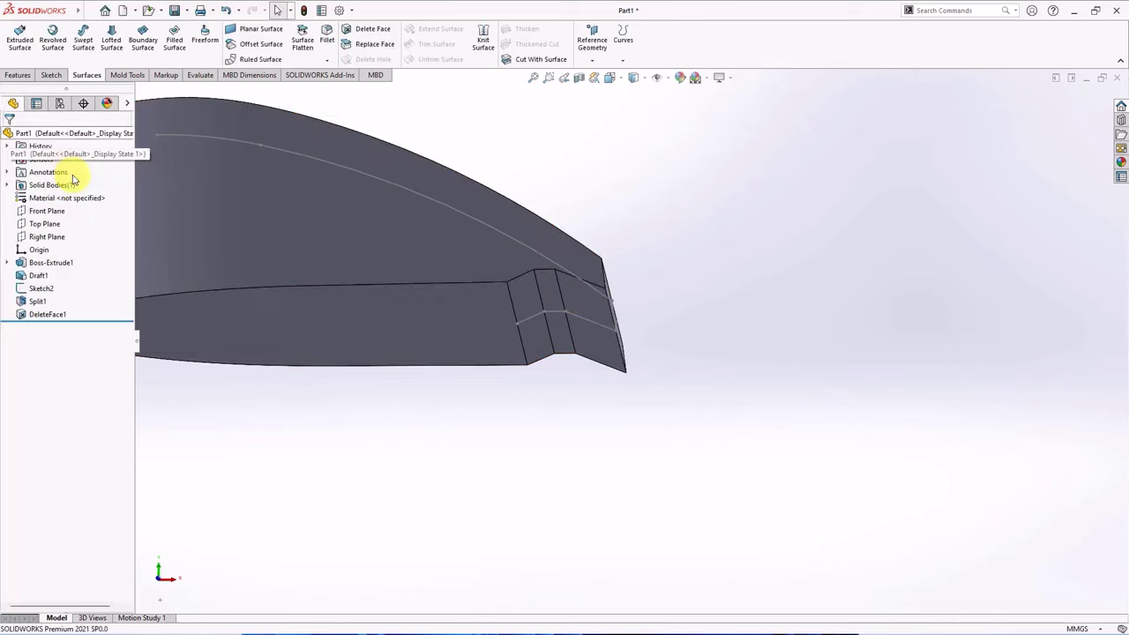
# Step: Hide Sketch2's curve on the model
pyautogui.moveTo(680, 222); pyautogui.dragTo(718, 282, button='middle')
pyautogui.scroll(5, 673, 250)
pyautogui.click(533, 267)
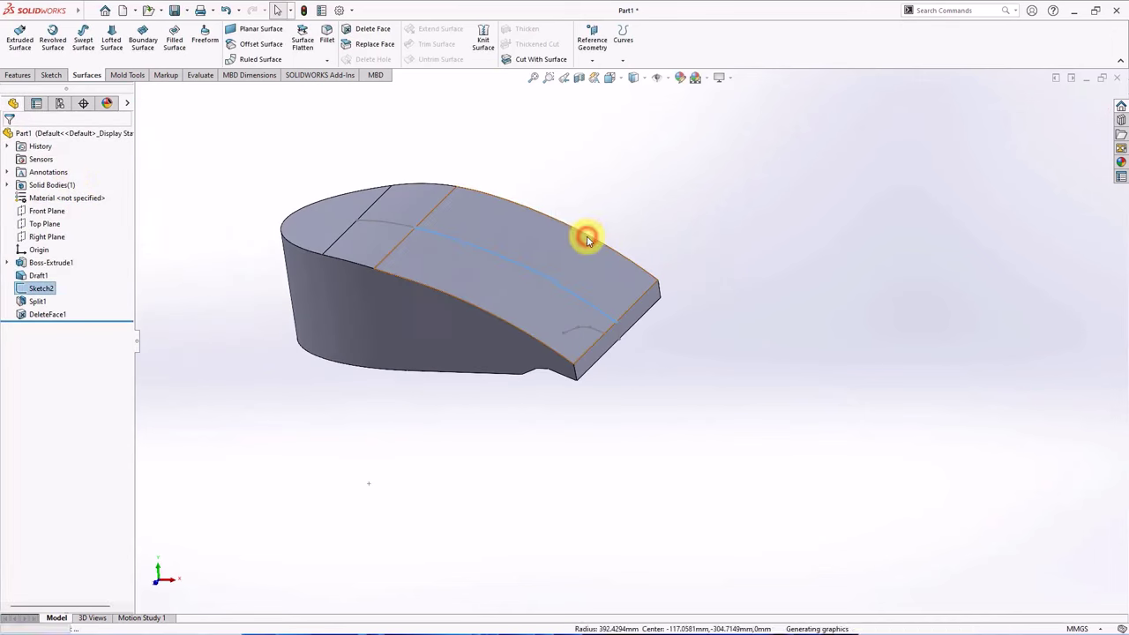
pyautogui.click(587, 239)
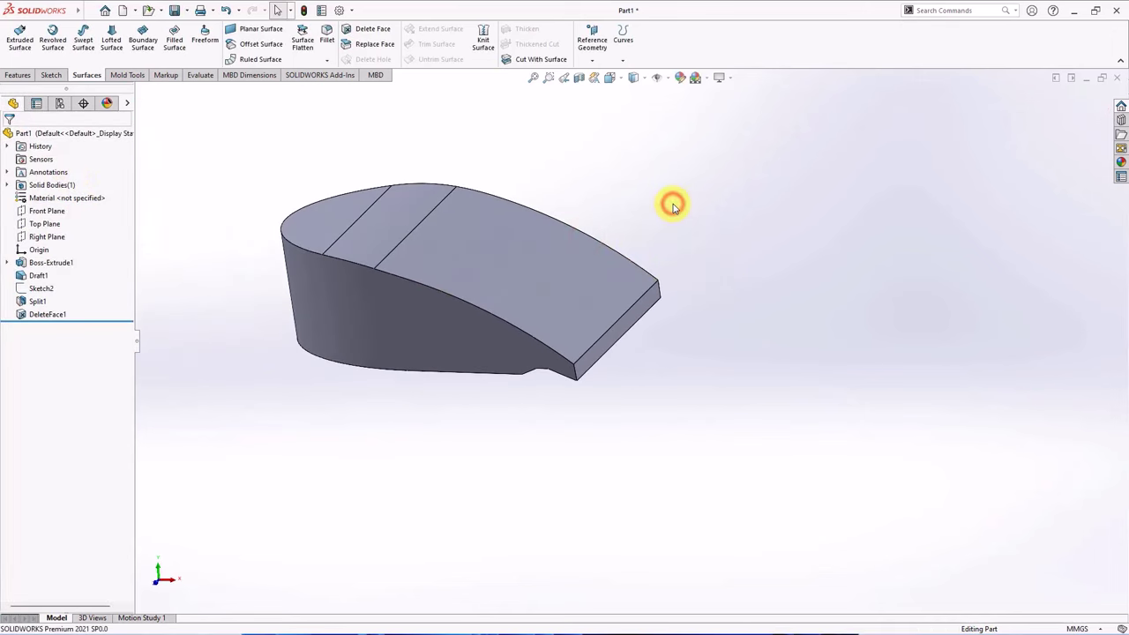
# Step: Round the front lip edge with an 8.5 mm constant-size fillet
pyautogui.click(327, 45)
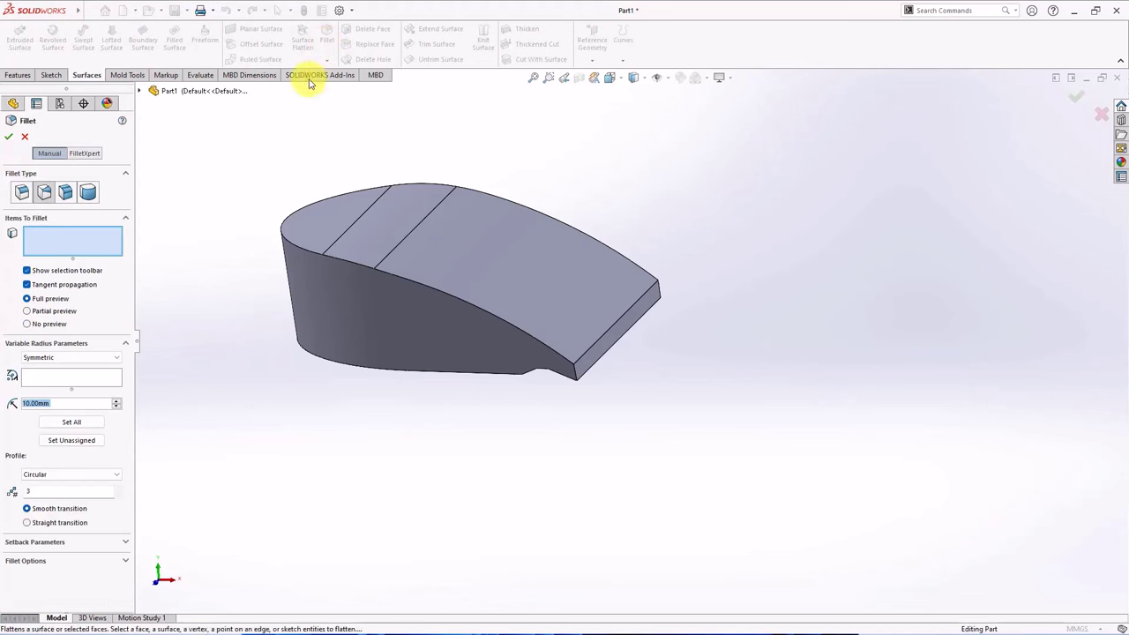
pyautogui.click(21, 192)
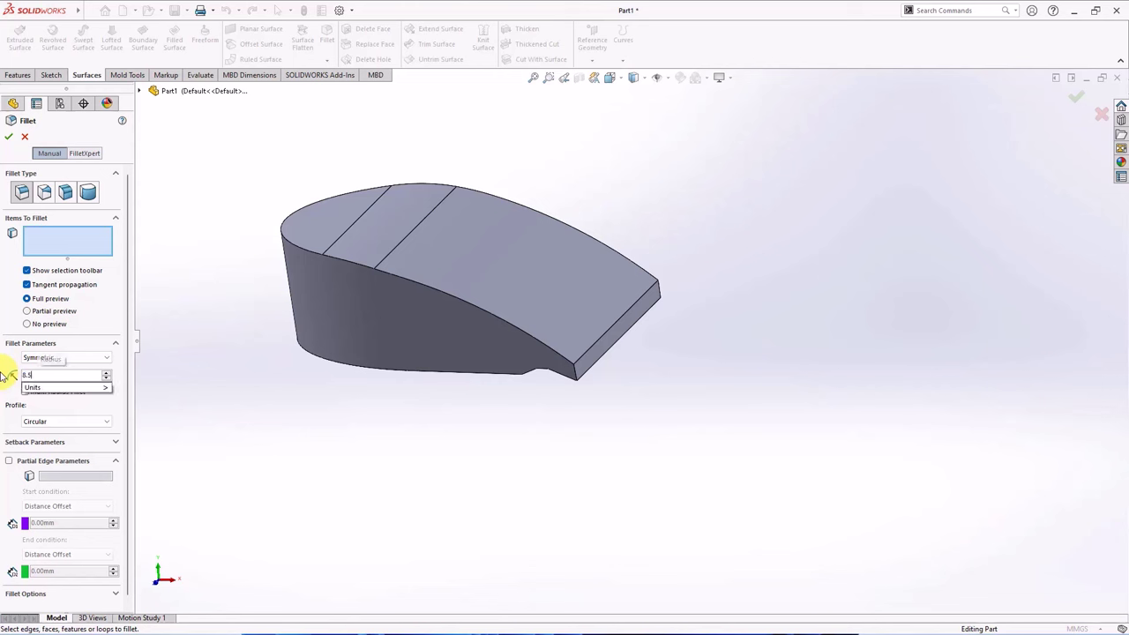
pyautogui.click(593, 352)
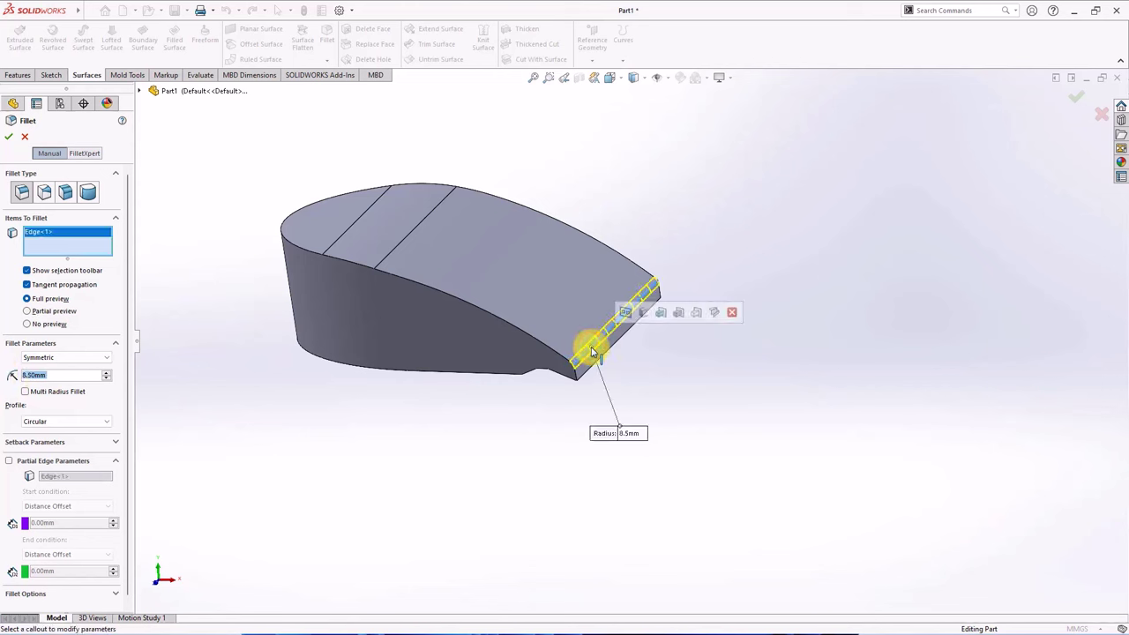
pyautogui.press('Return')
# Step: Add a 5 mm fillet to the three parallel lip edges
pyautogui.moveTo(647, 410); pyautogui.dragTo(676, 272, button='middle')
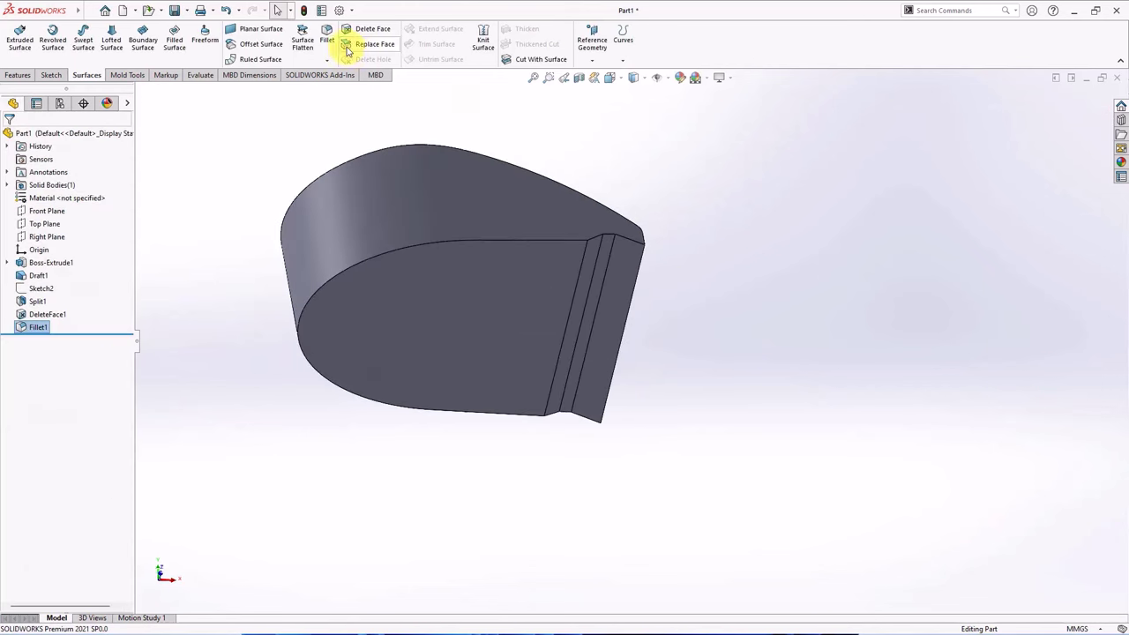
pyautogui.click(327, 36)
pyautogui.doubleClick(48, 376)
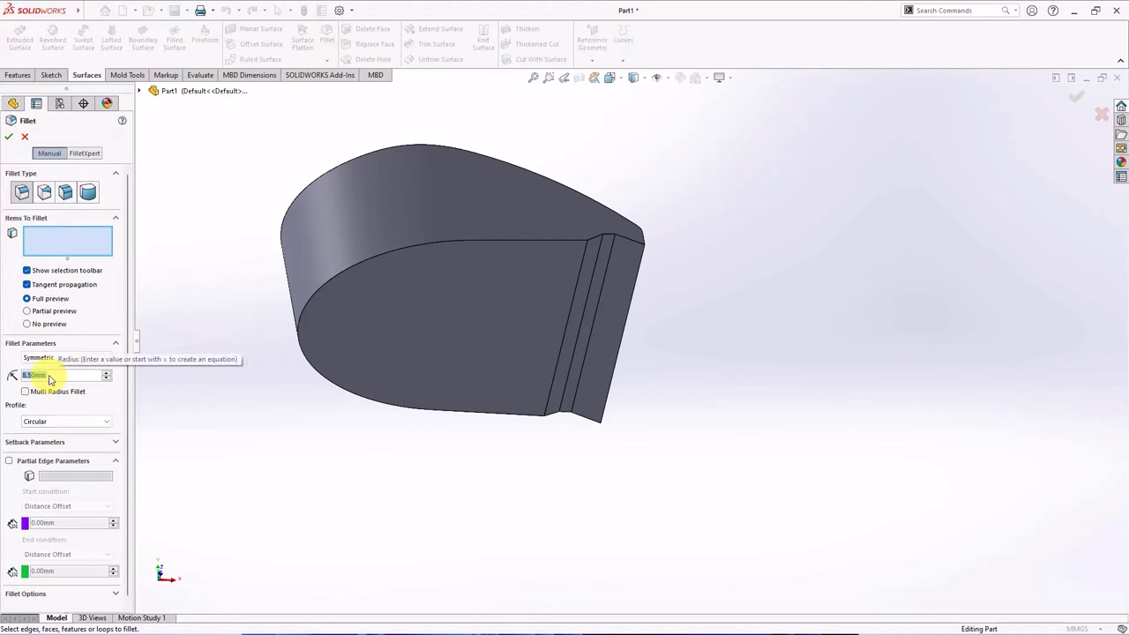
pyautogui.scroll(-2, 603, 287)
pyautogui.click(570, 287)
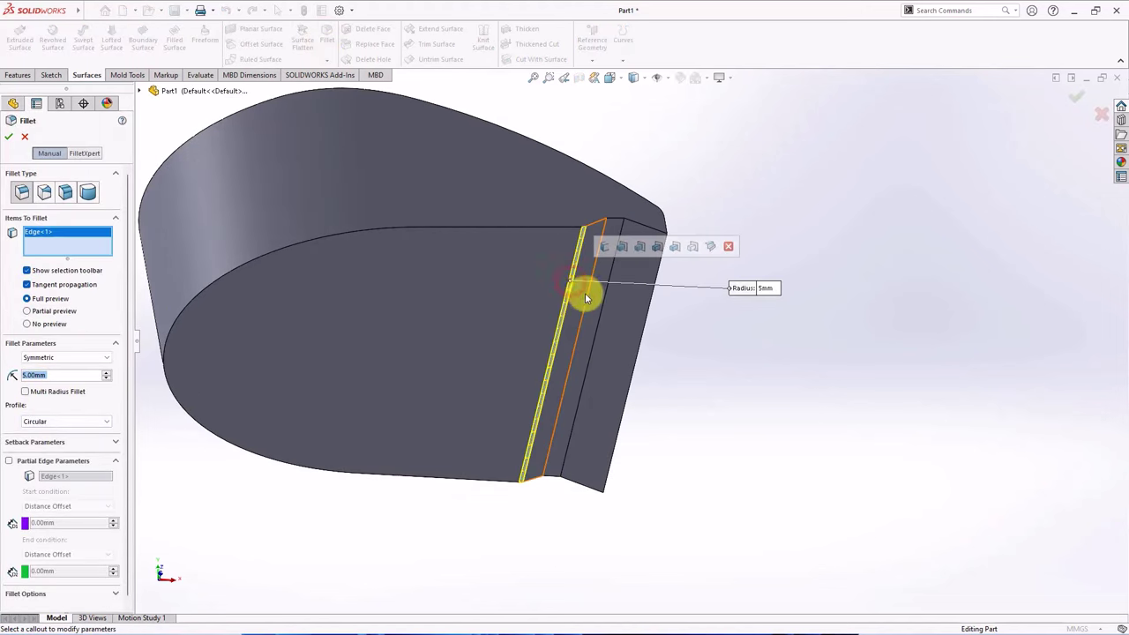
pyautogui.click(585, 293)
pyautogui.click(602, 307)
pyautogui.press('Return')
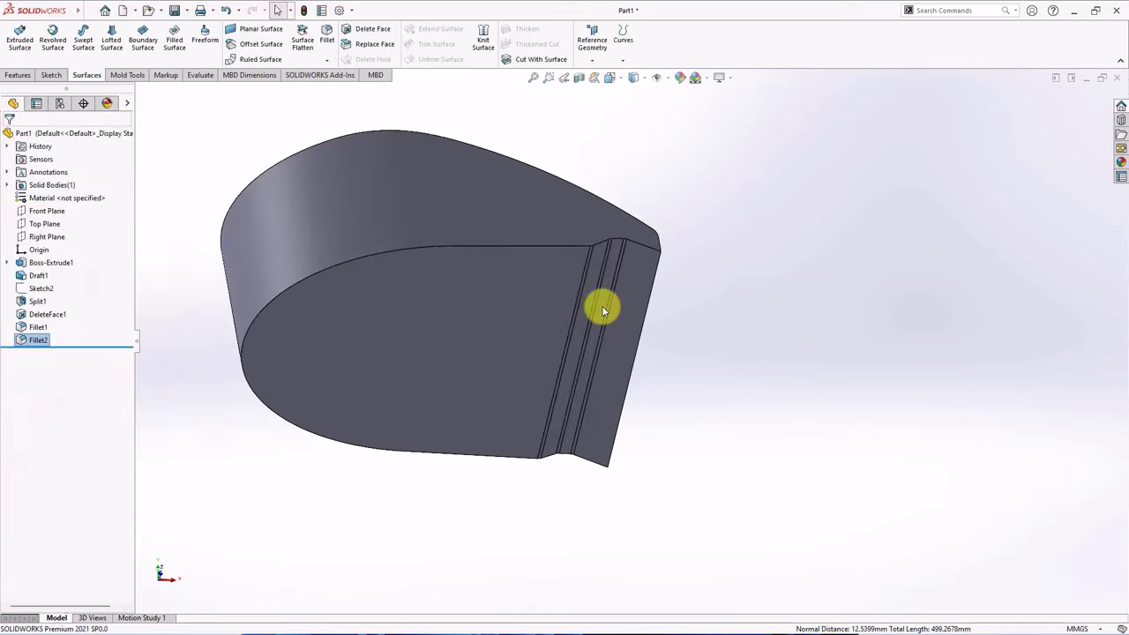
pyautogui.hotkey('ctrl', '1')
# Step: Start a Front Plane sketch and offset the top edge 13 mm downward
pyautogui.click(44, 215)
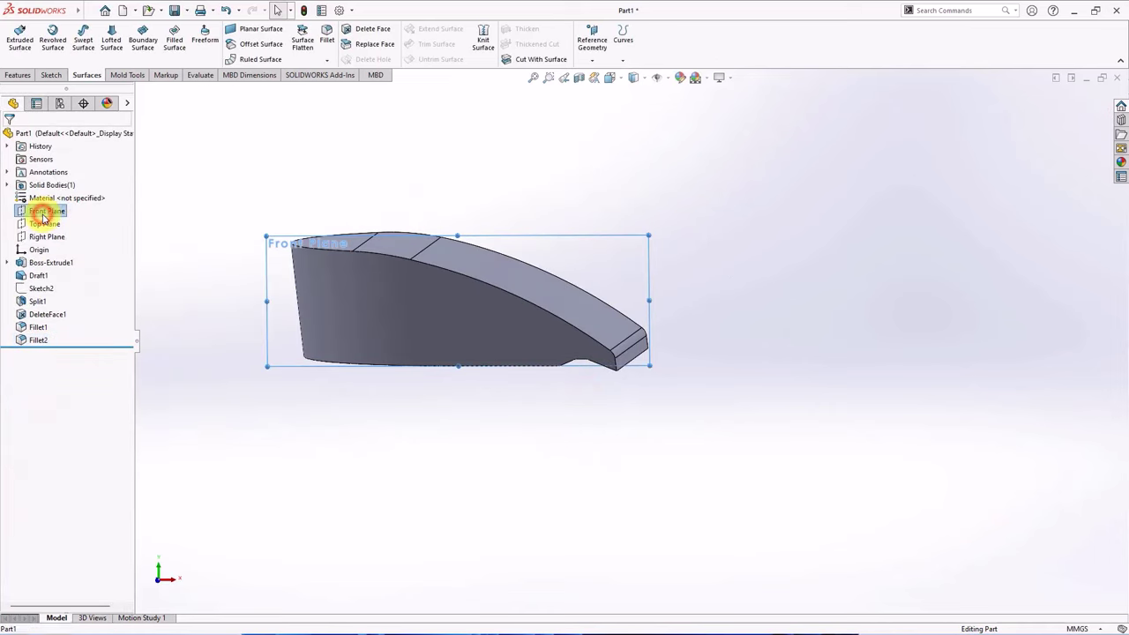
pyautogui.click(56, 204)
pyautogui.click(273, 182)
pyautogui.click(228, 42)
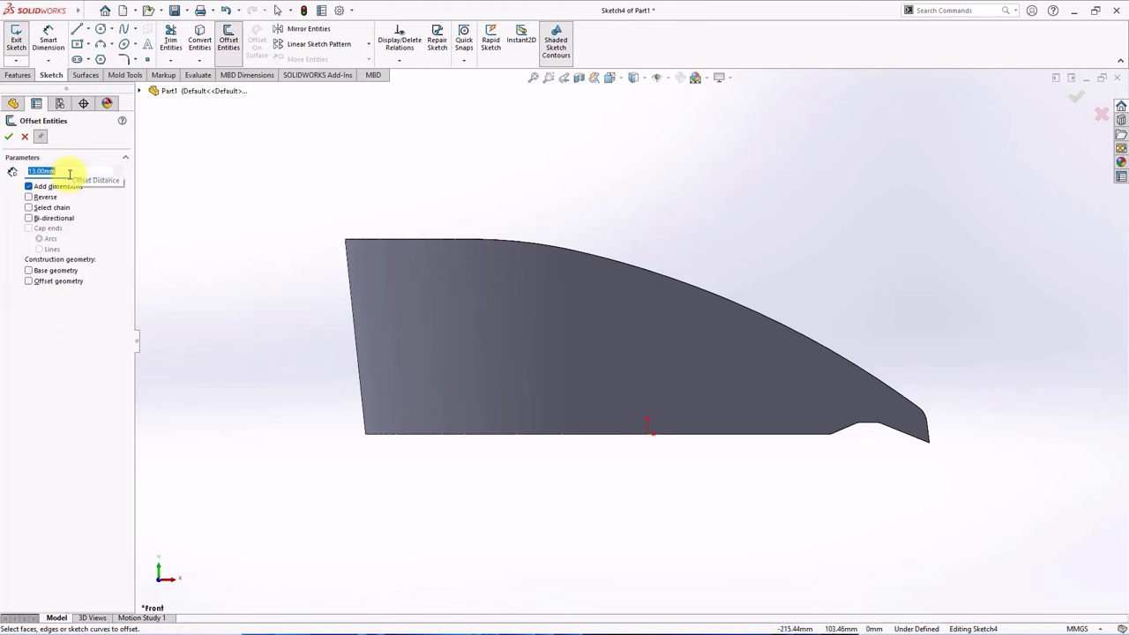
pyautogui.click(384, 242)
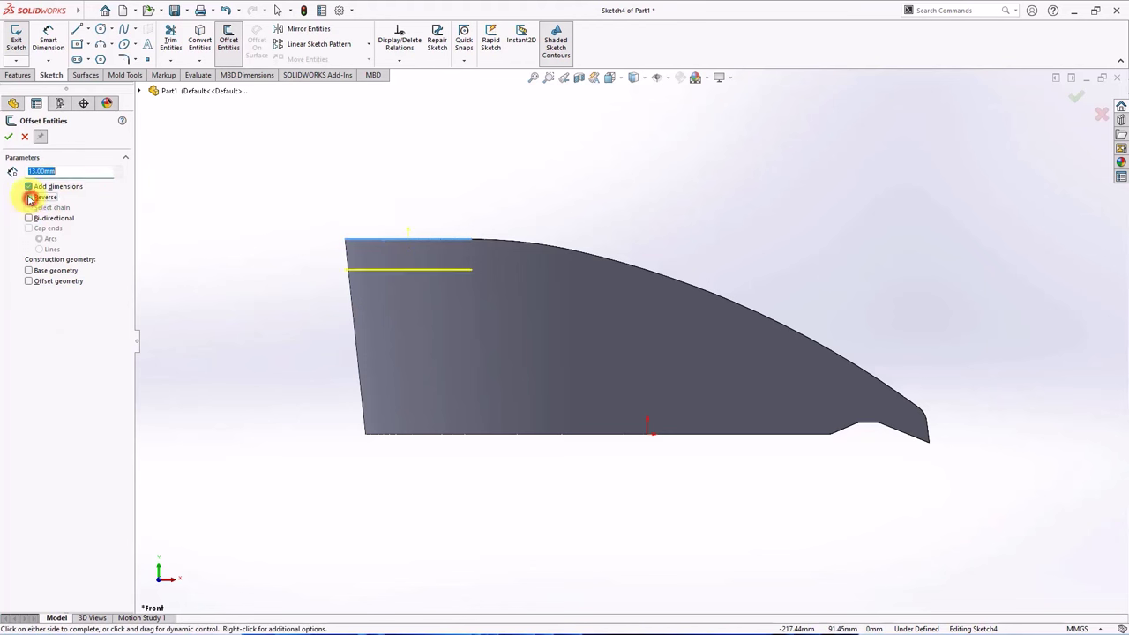
pyautogui.click(9, 135)
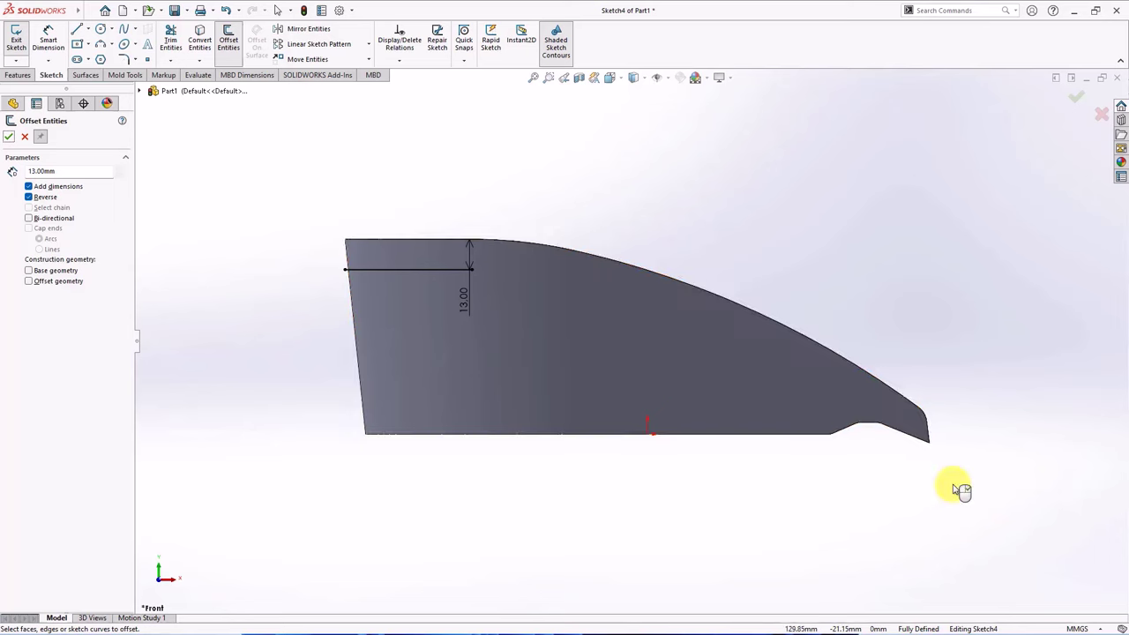
# Step: Offset the lip's tip edge 1 mm into Sketch4
pyautogui.scroll(-3, 959, 486)
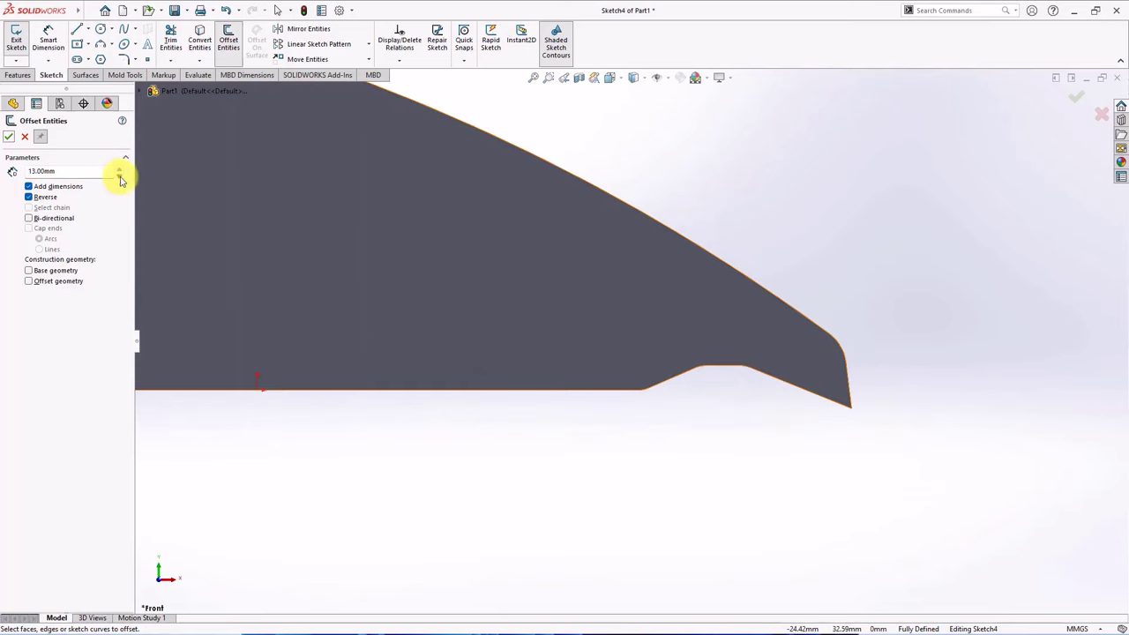
pyautogui.click(845, 395)
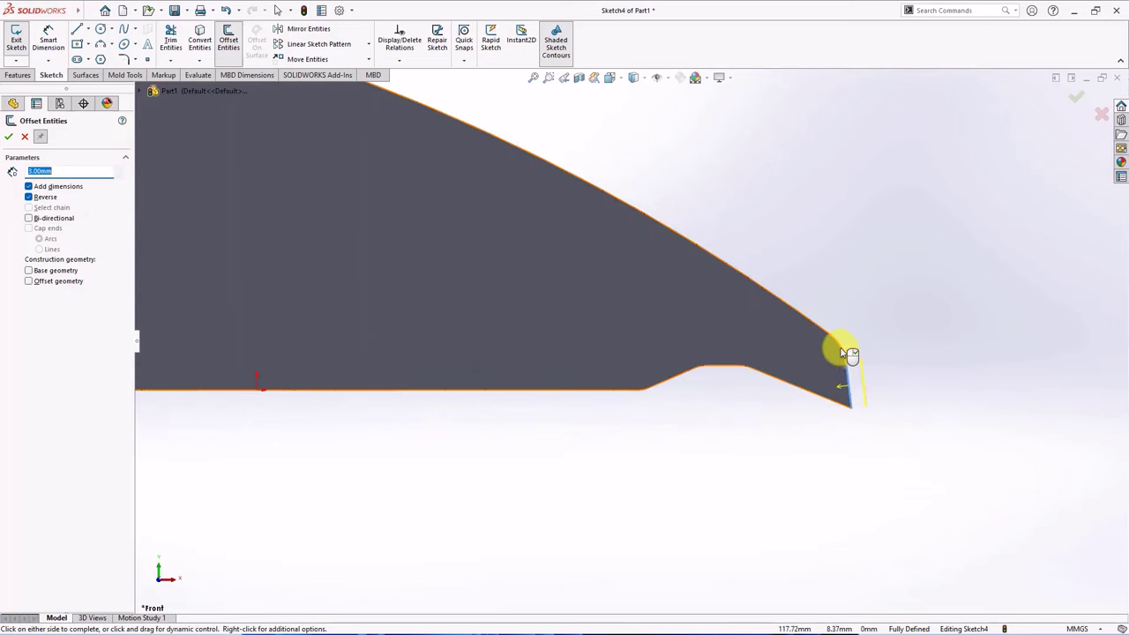
pyautogui.click(8, 136)
pyautogui.scroll(4, 718, 353)
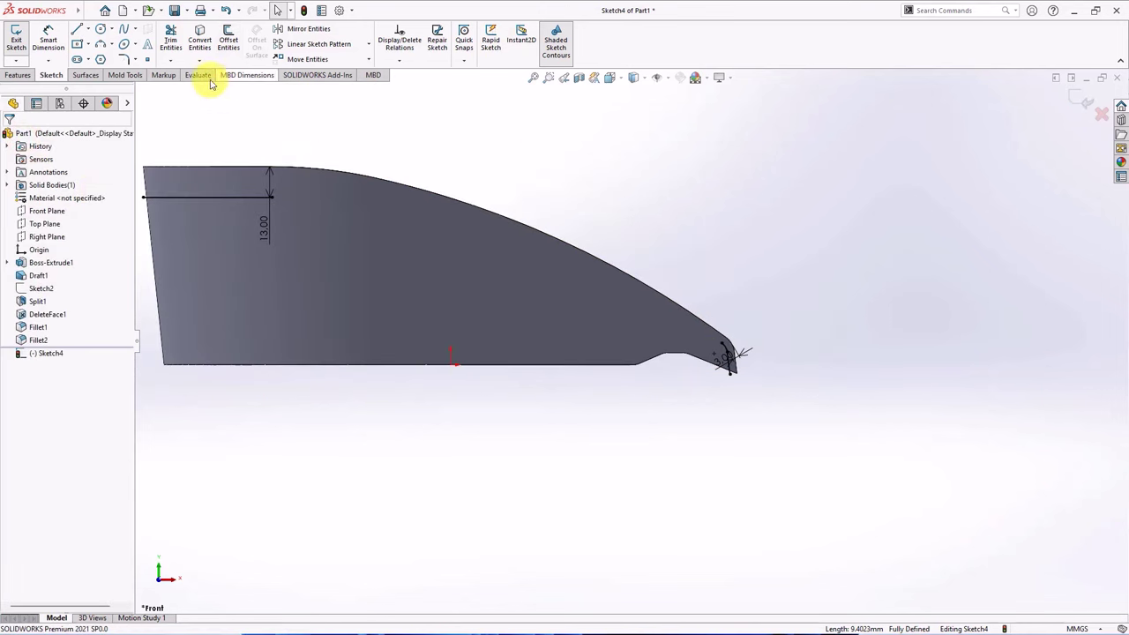
# Step: Draw two 3-point arcs from the 13 mm line's end toward the lip tip
pyautogui.click(101, 45)
pyautogui.click(271, 196)
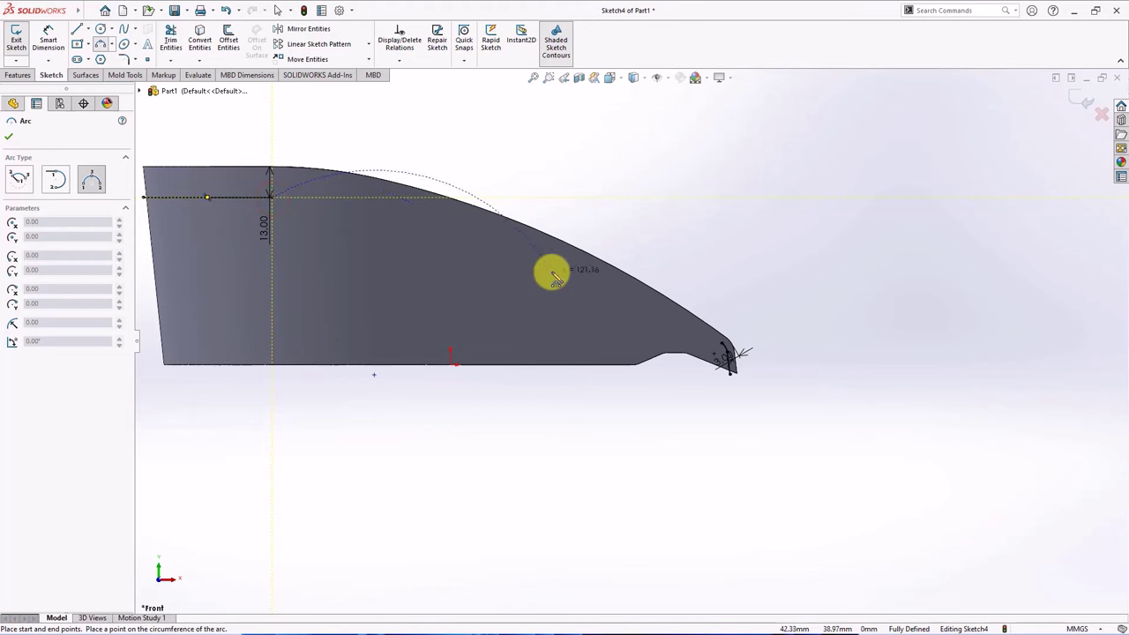
pyautogui.click(485, 236)
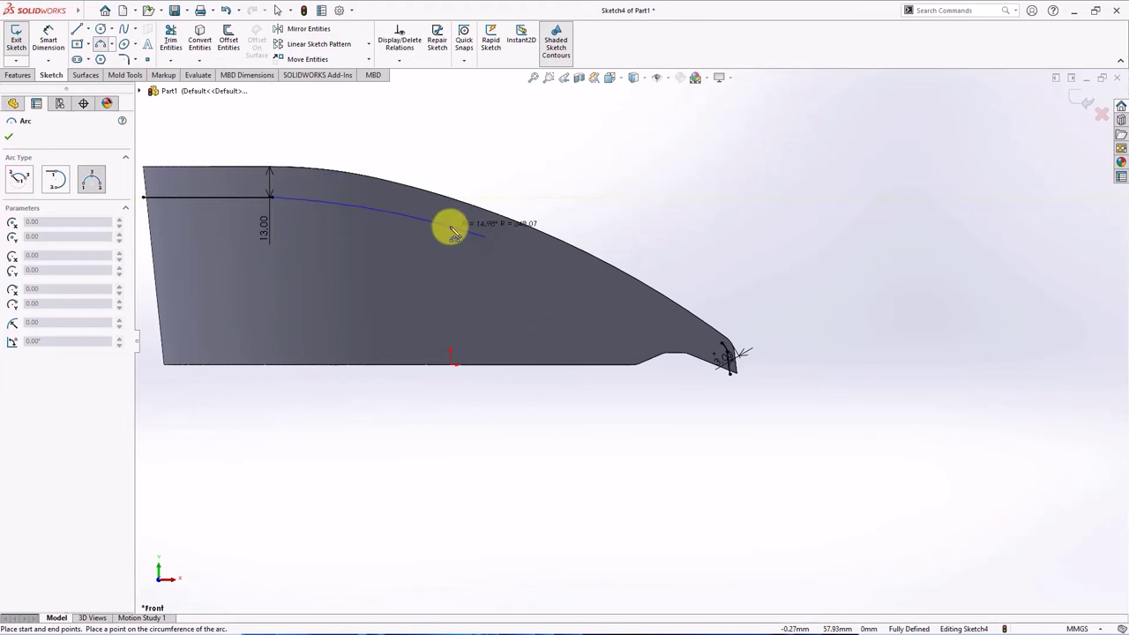
pyautogui.click(449, 227)
pyautogui.click(724, 345)
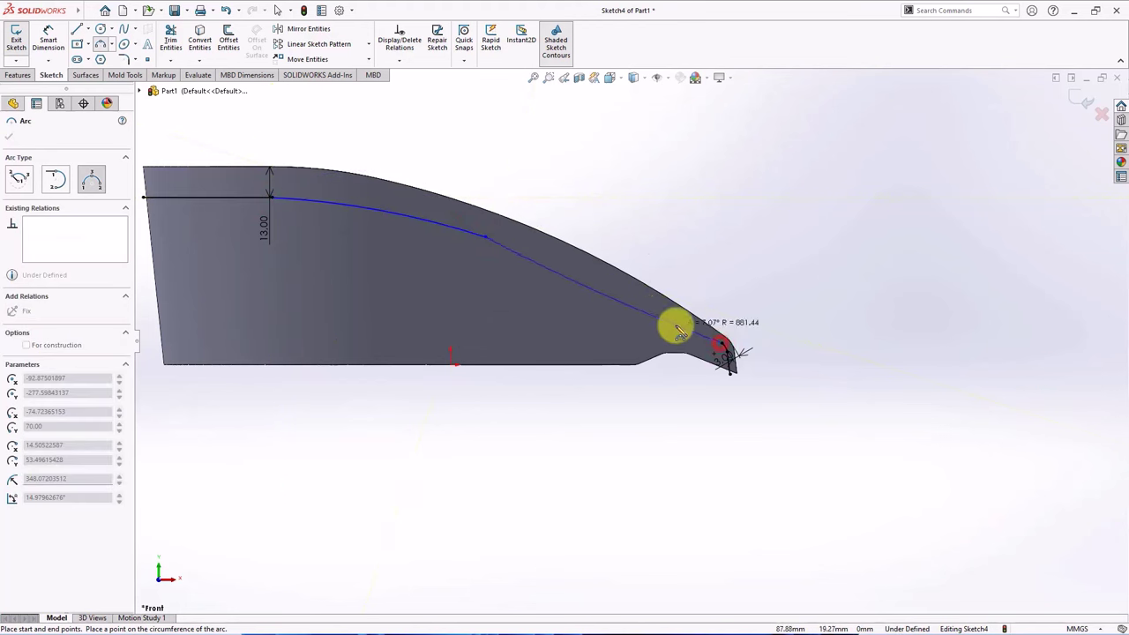
pyautogui.rightClick(610, 289)
pyautogui.click(639, 294)
# Step: Reshape the curve's middle point and make the first two arcs tangent
pyautogui.click(279, 199)
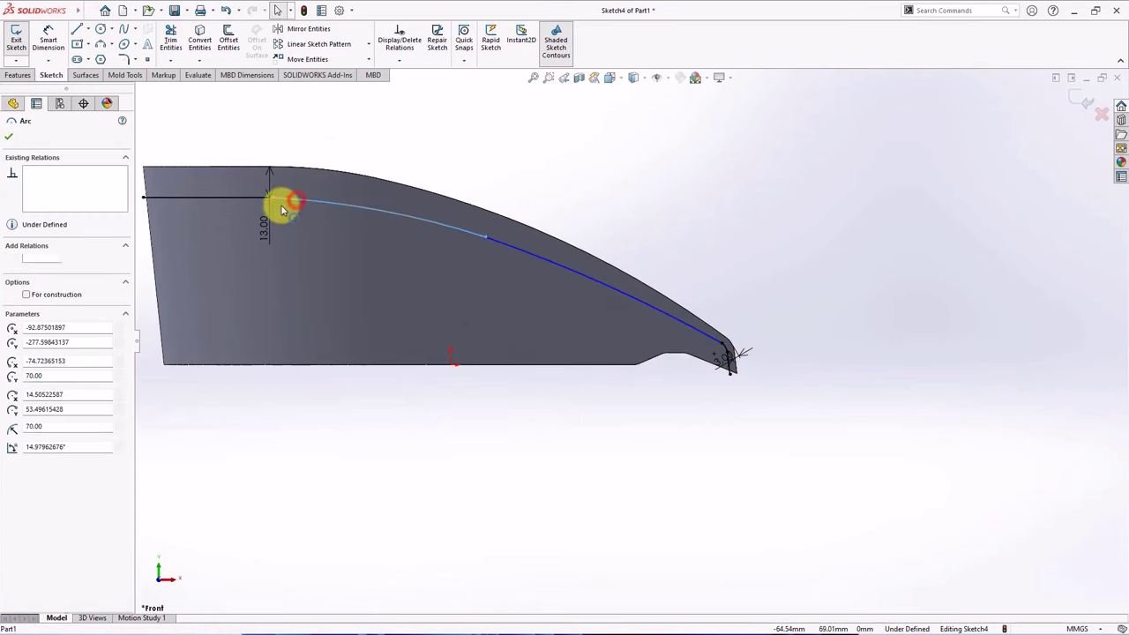
pyautogui.keyDown('ctrl'); pyautogui.click(247, 197); pyautogui.keyUp('ctrl')
pyautogui.click(503, 302)
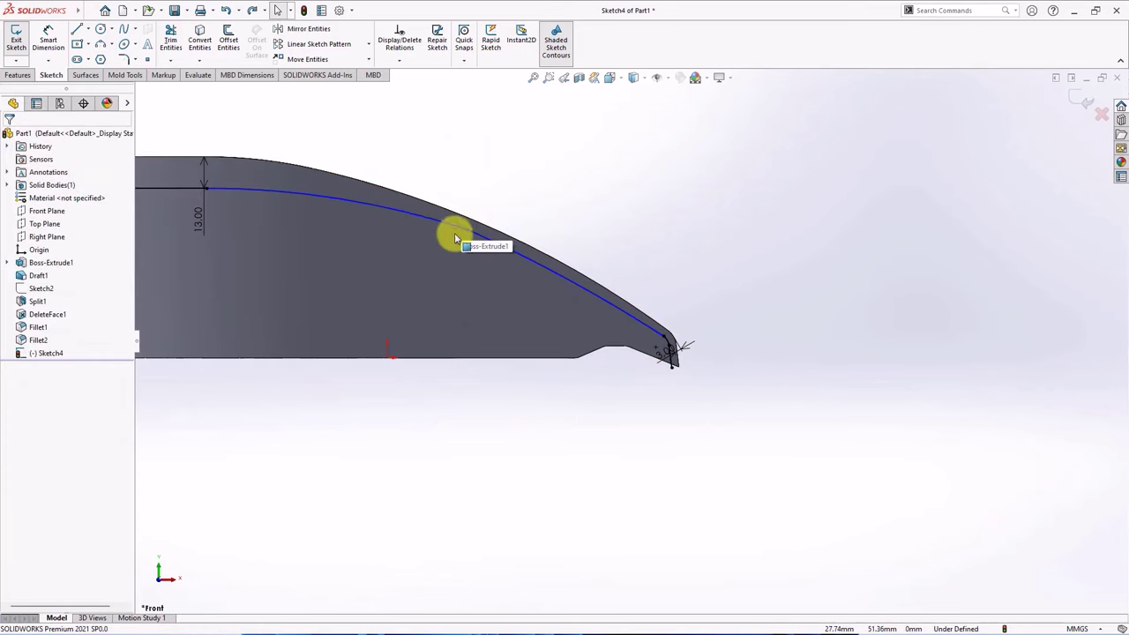
pyautogui.moveTo(466, 233); pyautogui.dragTo(360, 209)
pyautogui.click(644, 241)
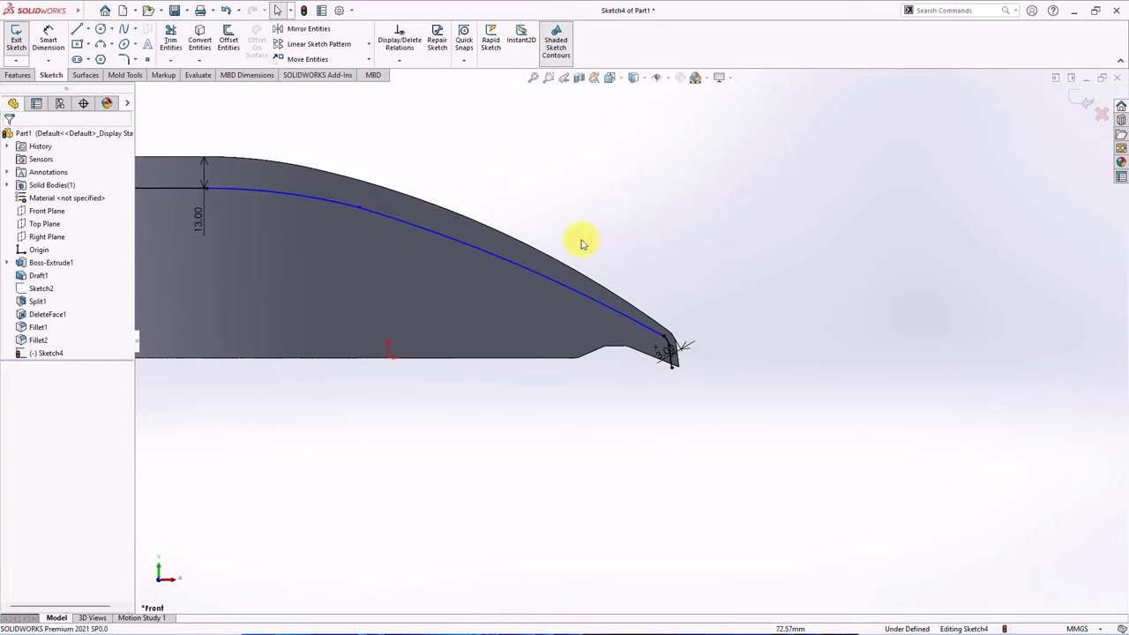
pyautogui.click(466, 249)
pyautogui.keyDown('ctrl'); pyautogui.click(341, 202); pyautogui.keyUp('ctrl')
pyautogui.click(424, 171)
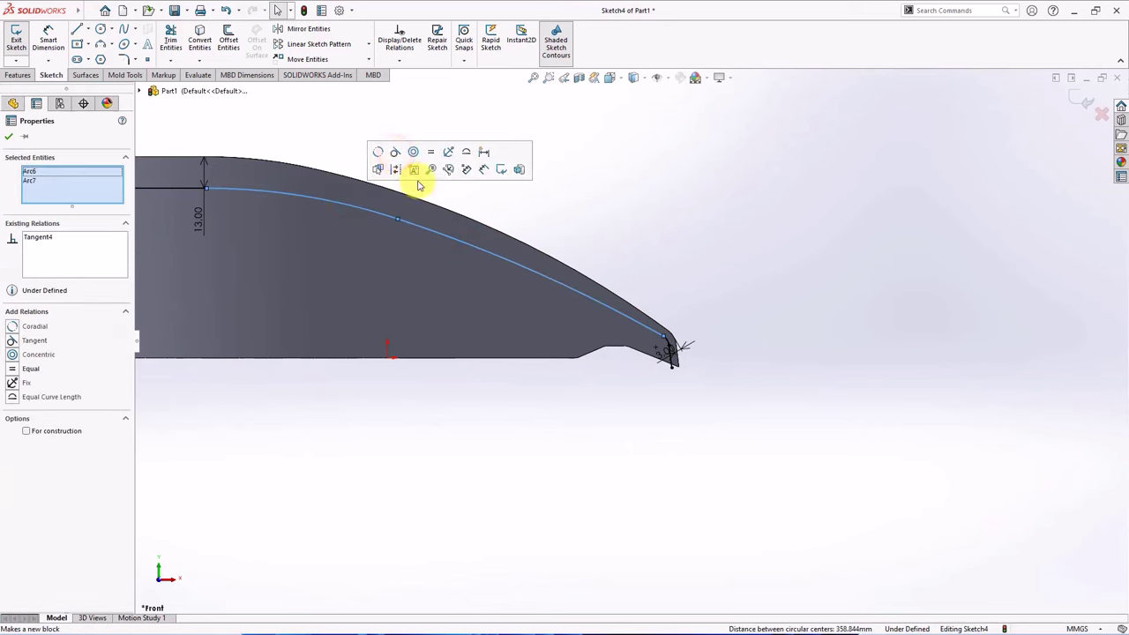
pyautogui.click(625, 238)
# Step: Pull the curve end onto the lip corner and make the arcs there tangent
pyautogui.scroll(-2, 671, 319)
pyautogui.scroll(-1, 668, 340)
pyautogui.scroll(-1, 660, 344)
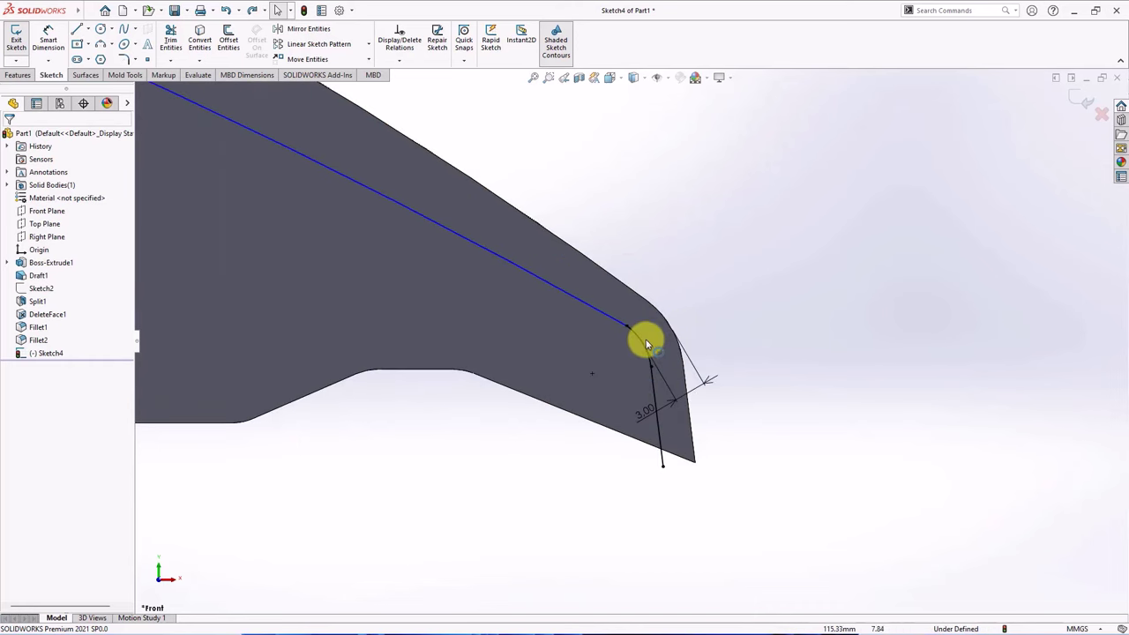
pyautogui.moveTo(626, 328); pyautogui.dragTo(615, 318)
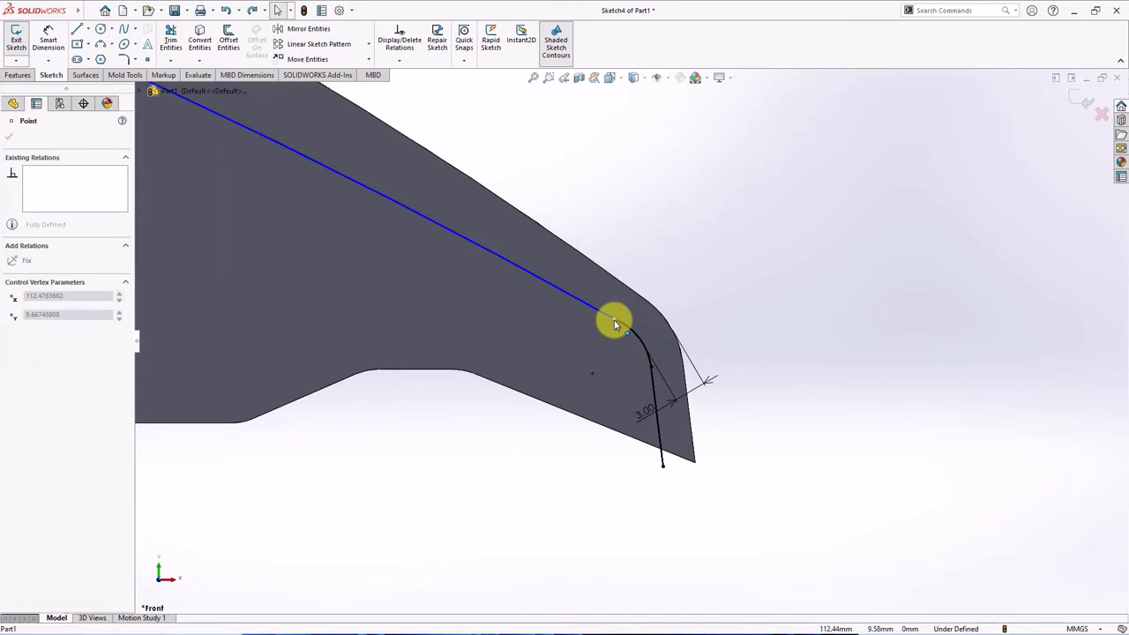
pyautogui.click(612, 209)
pyautogui.click(618, 327)
pyautogui.keyDown('ctrl'); pyautogui.click(625, 320); pyautogui.keyUp('ctrl')
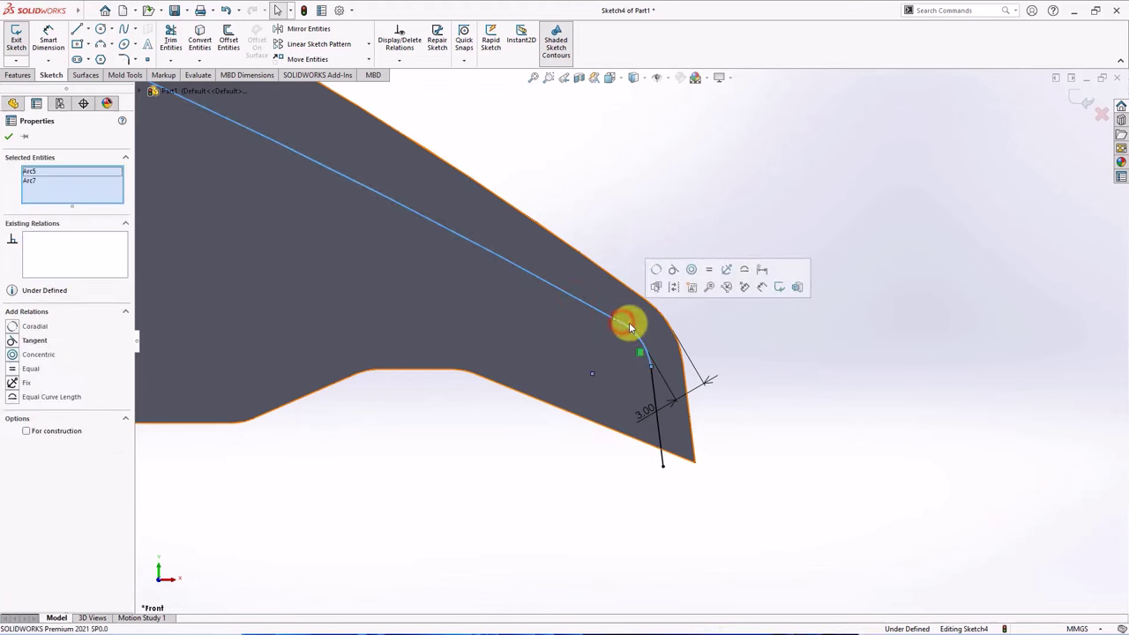
pyautogui.click(673, 269)
pyautogui.click(640, 203)
pyautogui.scroll(5, 670, 277)
pyautogui.scroll(-2, 435, 232)
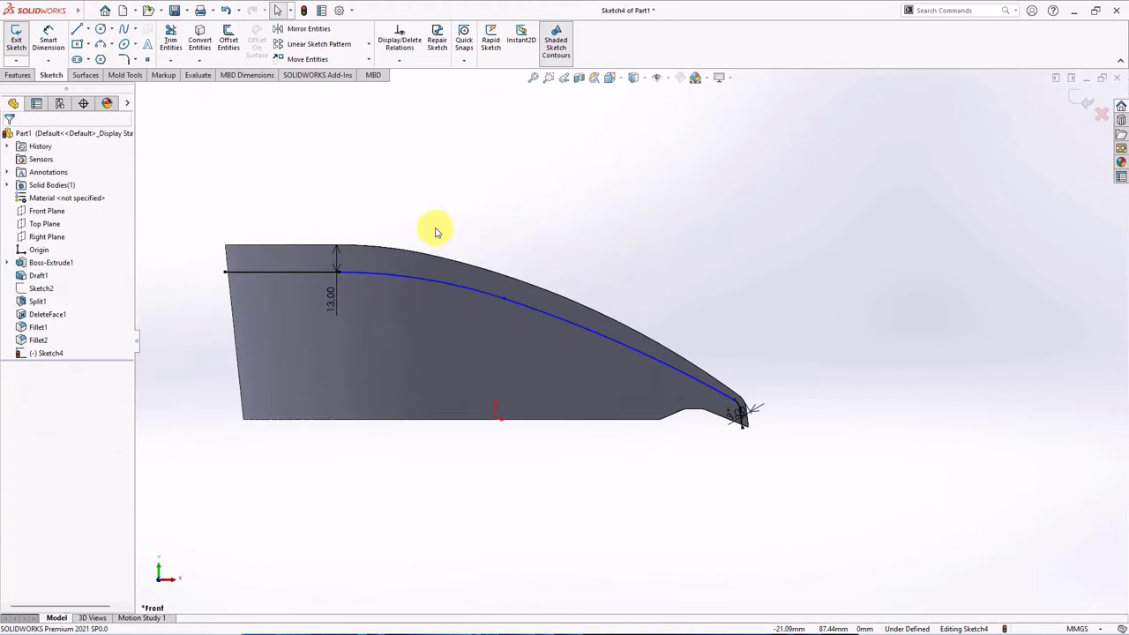
# Step: Dimension Sketch4's two arcs to R250 and R500
pyautogui.click(46, 39)
pyautogui.click(433, 278)
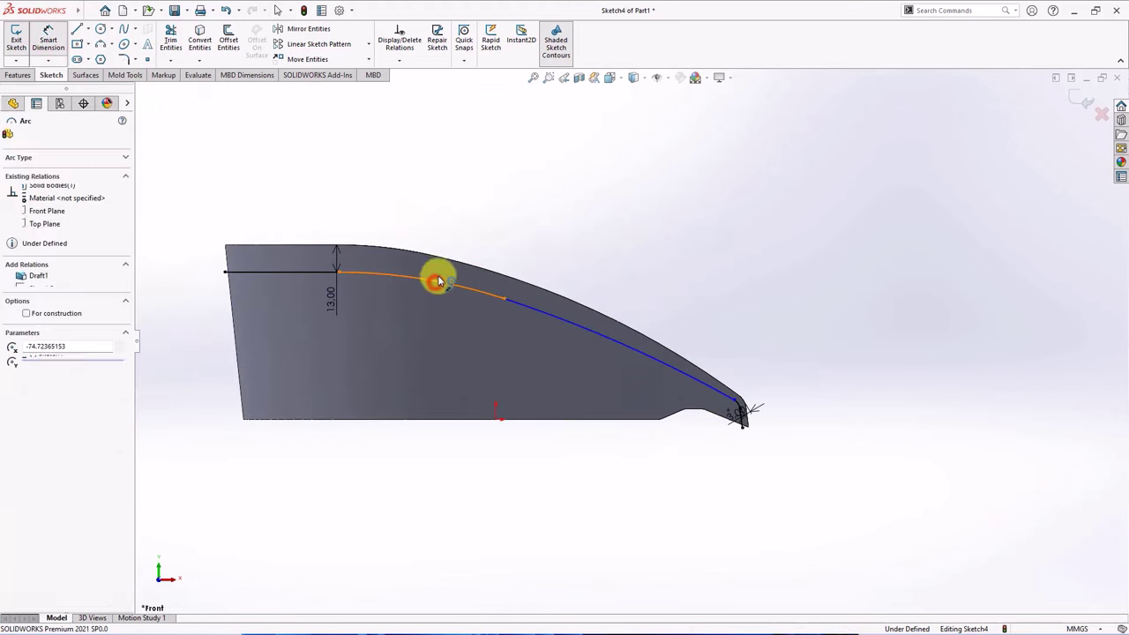
pyautogui.click(458, 216)
pyautogui.write('250')
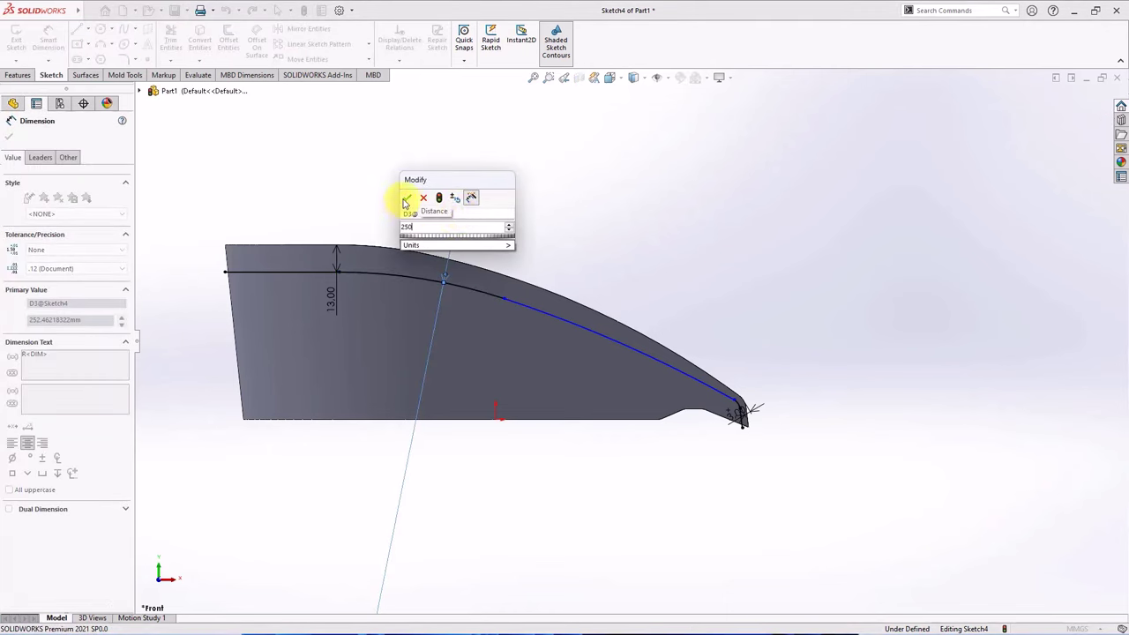
pyautogui.click(405, 200)
pyautogui.click(577, 254)
pyautogui.click(555, 307)
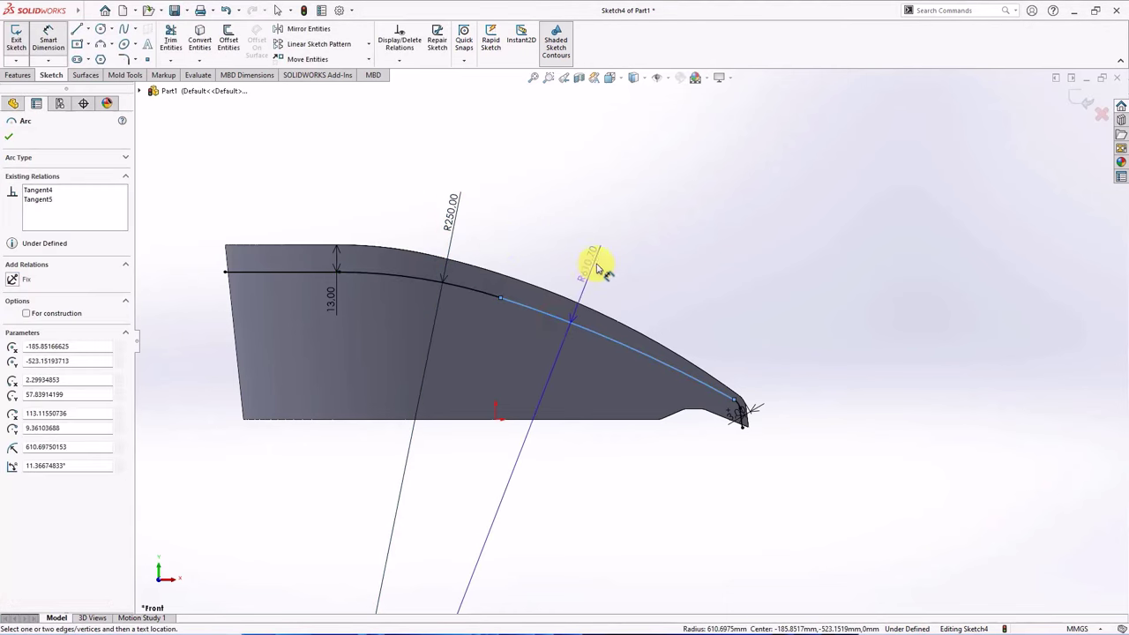
pyautogui.click(597, 269)
pyautogui.write('500')
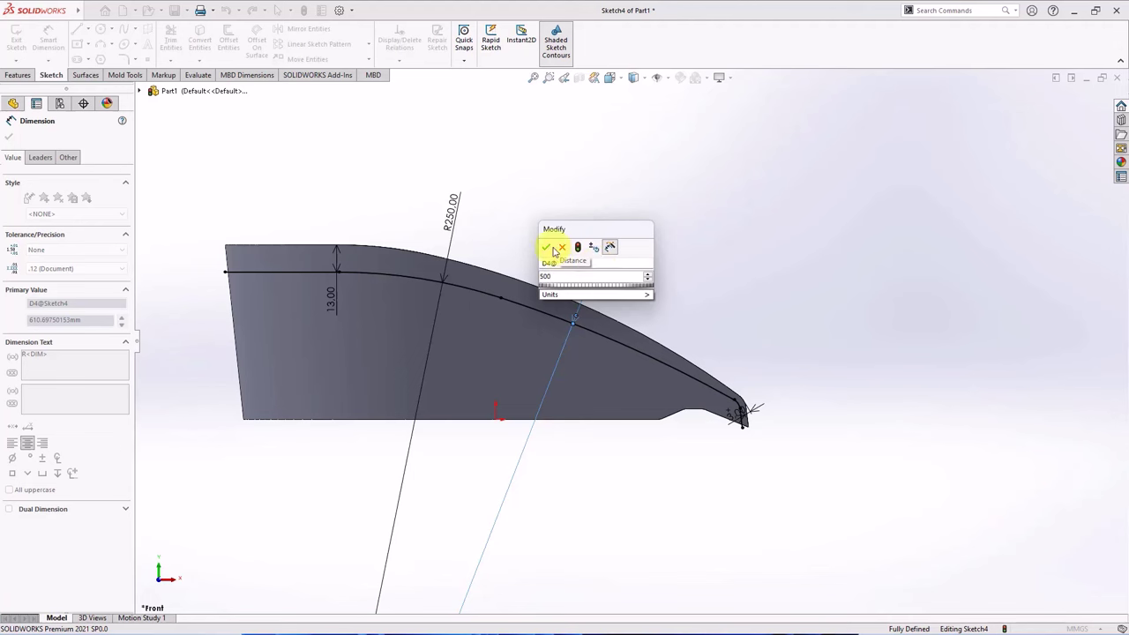
pyautogui.click(547, 246)
pyautogui.click(541, 239)
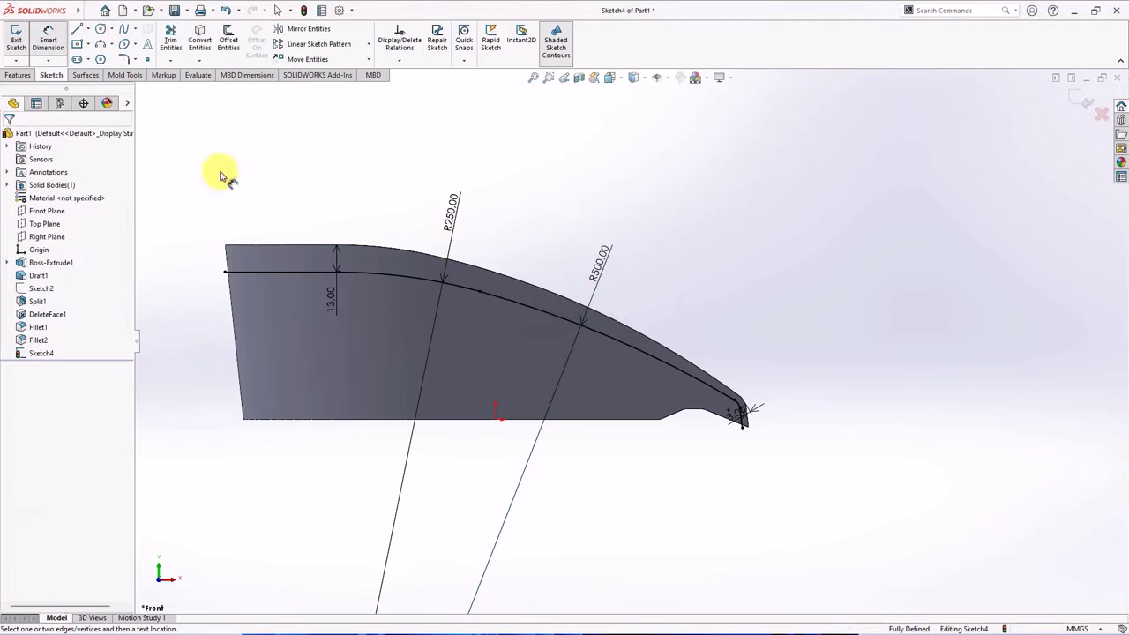
pyautogui.click(16, 75)
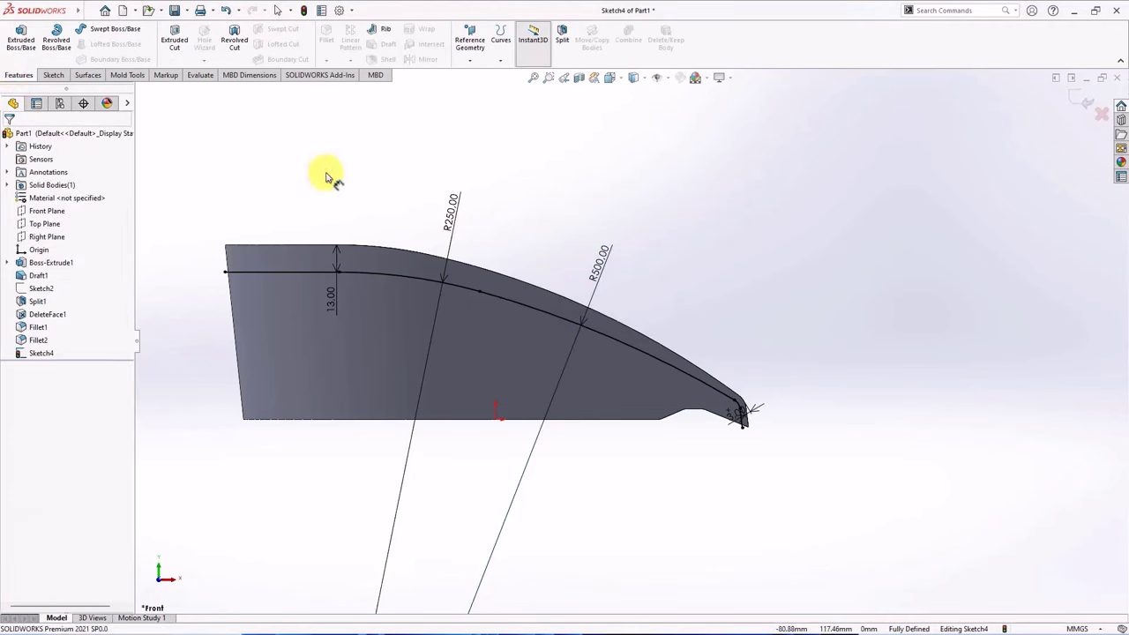
pyautogui.hotkey('ctrl', '7')
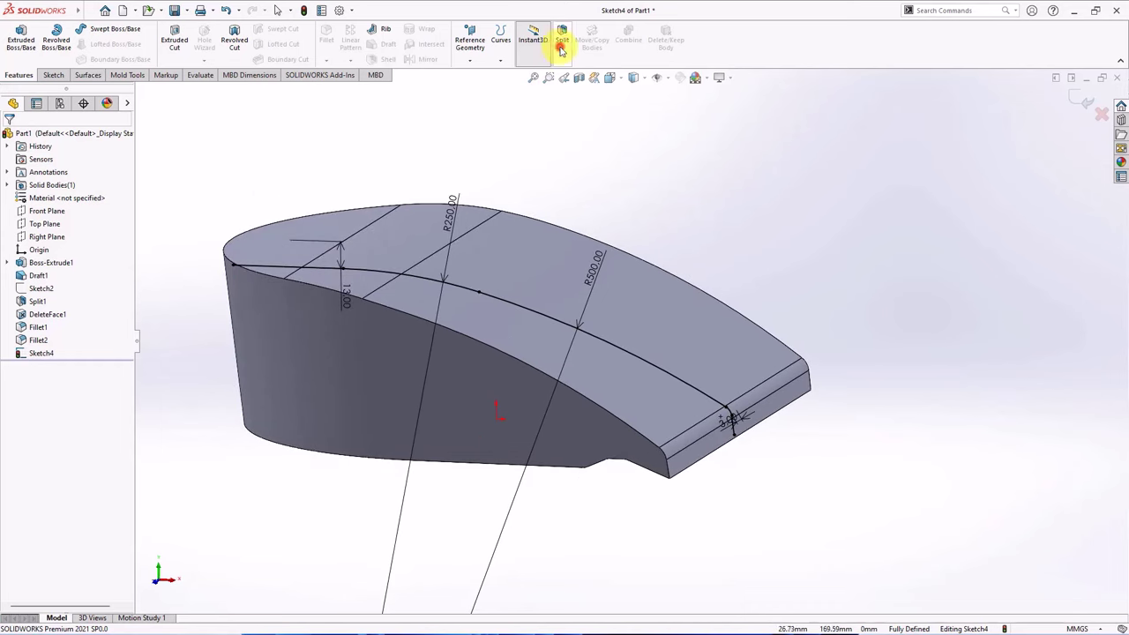
# Step: Split the part into two bodies along Sketch4, then roll back above Split2
pyautogui.click(562, 44)
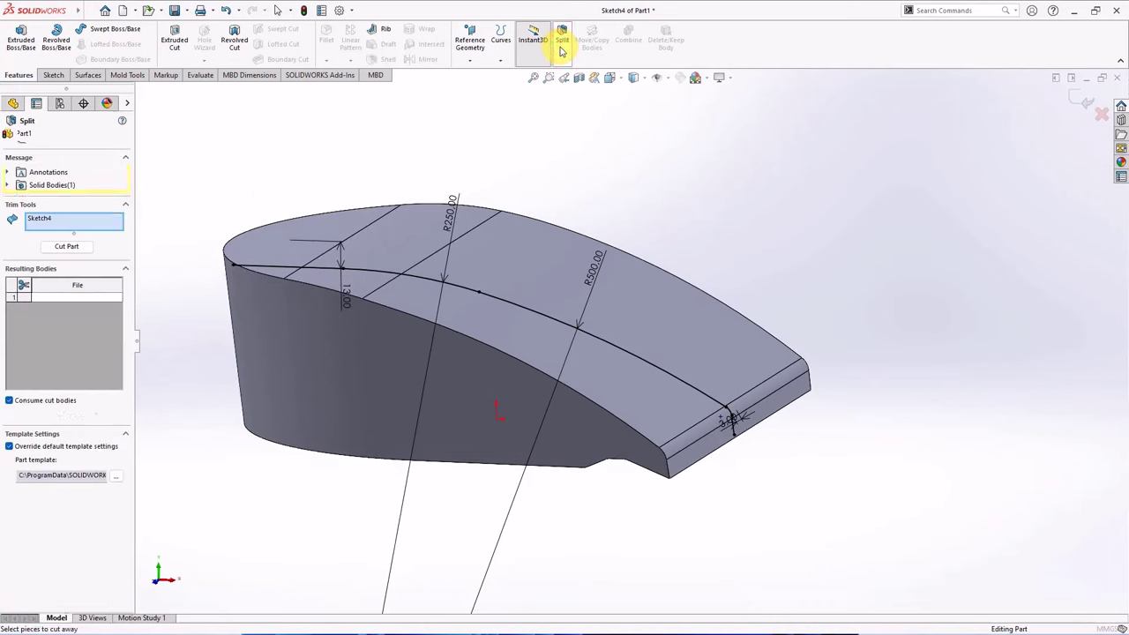
pyautogui.click(62, 248)
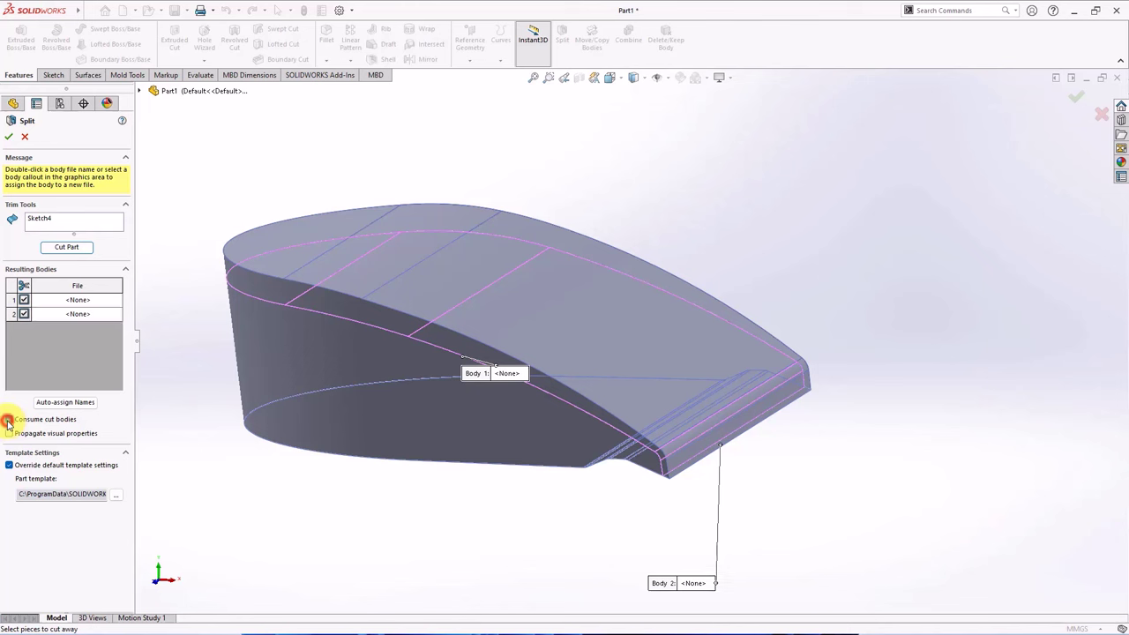
pyautogui.click(9, 137)
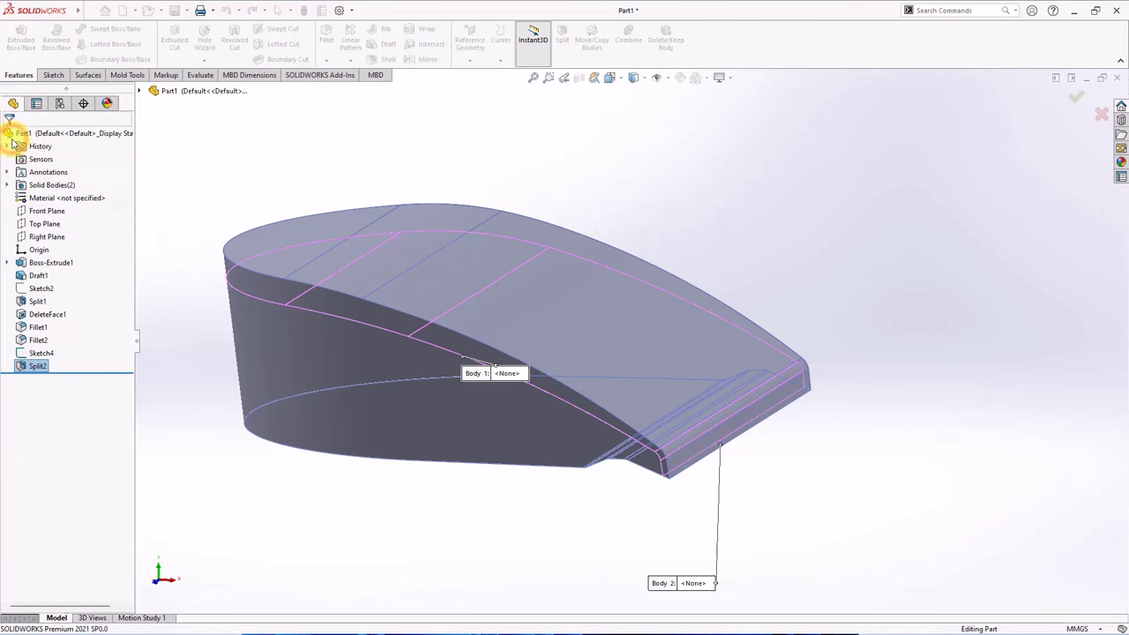
pyautogui.click(243, 181)
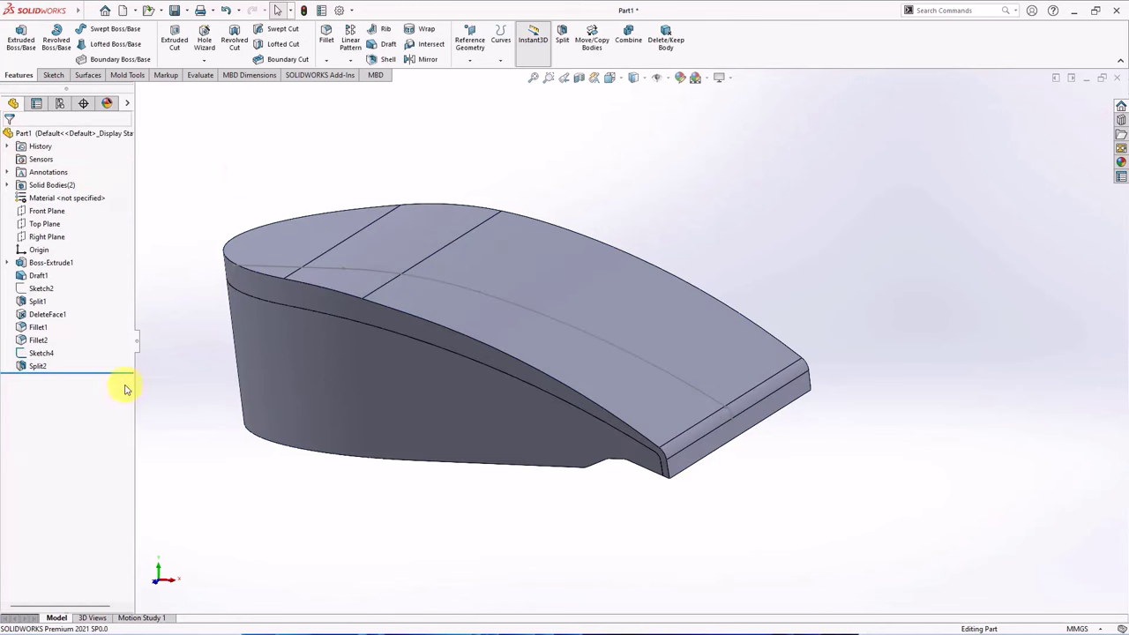
pyautogui.moveTo(99, 372); pyautogui.dragTo(95, 360)
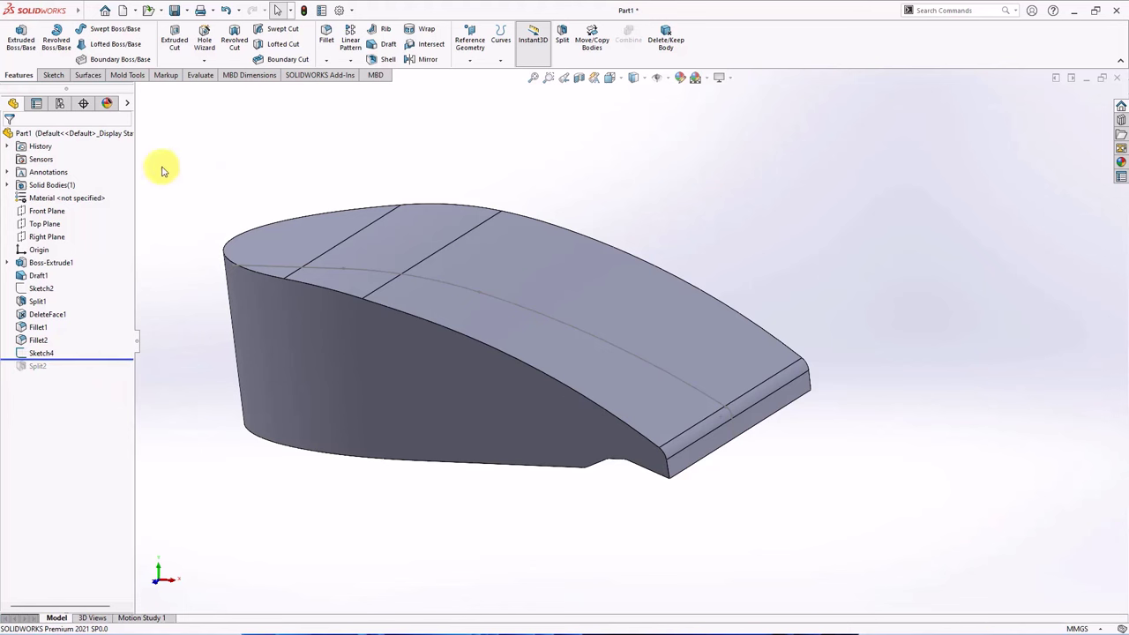
# Step: Make a hidden 0 mm offset surface of the side face, then roll forward past Split2
pyautogui.click(89, 77)
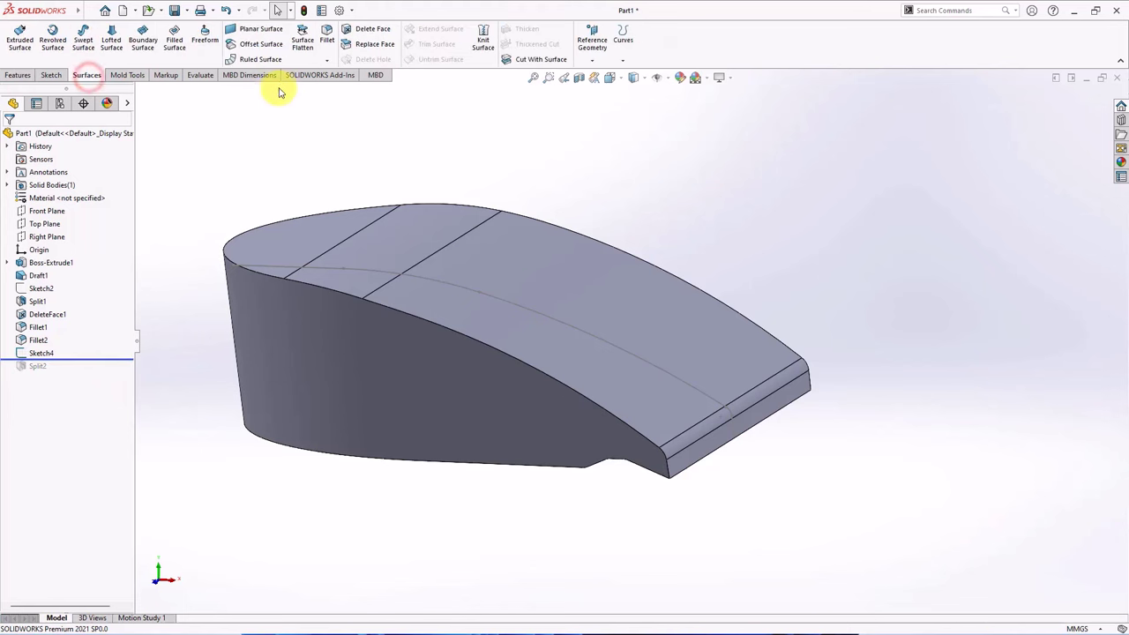
pyautogui.click(258, 46)
pyautogui.click(373, 383)
pyautogui.click(34, 199)
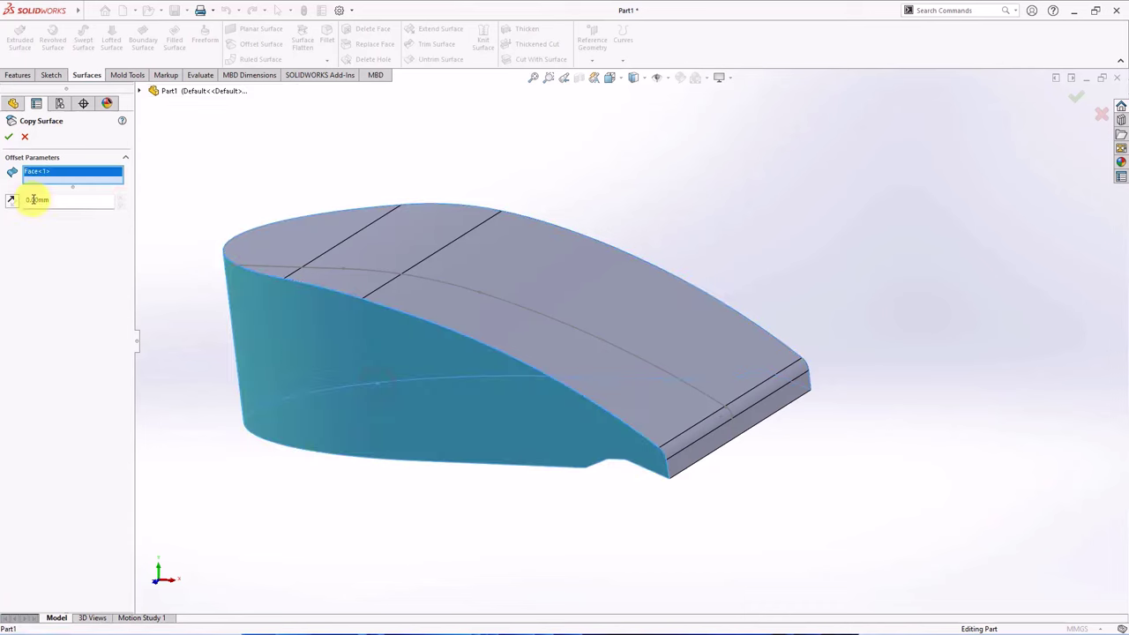
pyautogui.moveTo(280, 221)
pyautogui.mouseDown(button='middle')
pyautogui.moveTo(466, 283)
pyautogui.moveTo(301, 244)
pyautogui.mouseUp(button='middle')
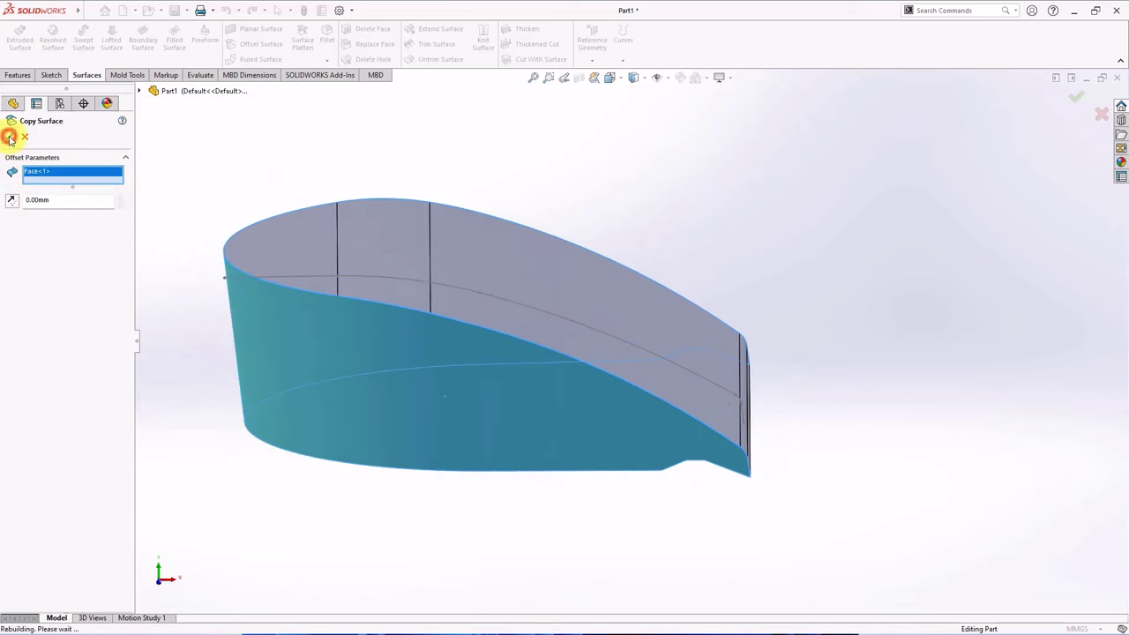
pyautogui.click(228, 165)
pyautogui.click(58, 378)
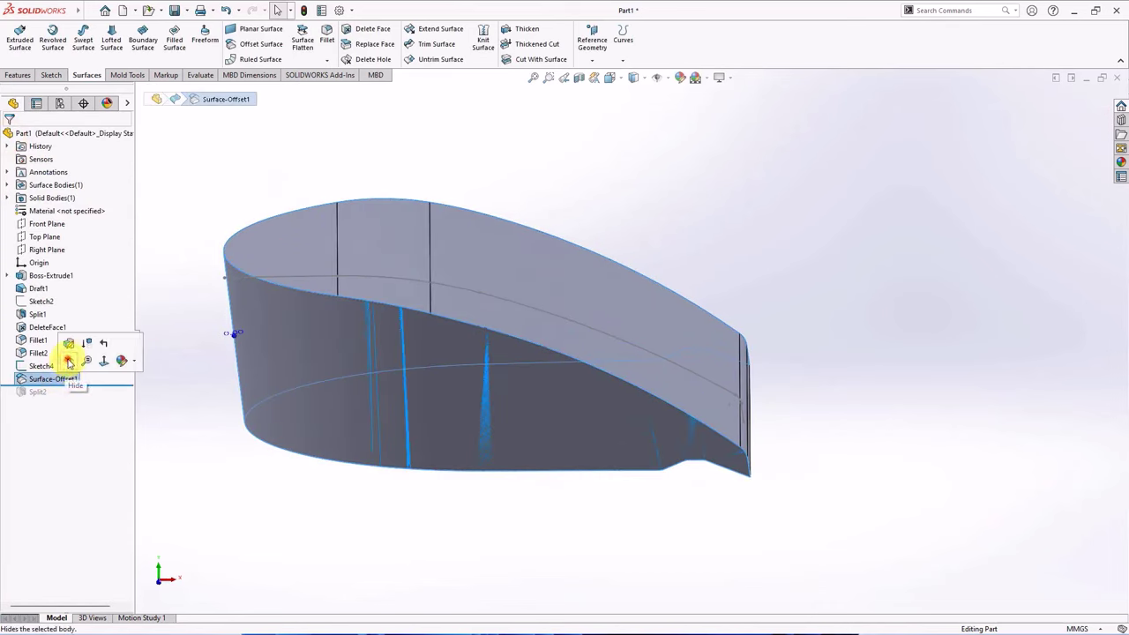
pyautogui.moveTo(87, 385); pyautogui.dragTo(85, 399)
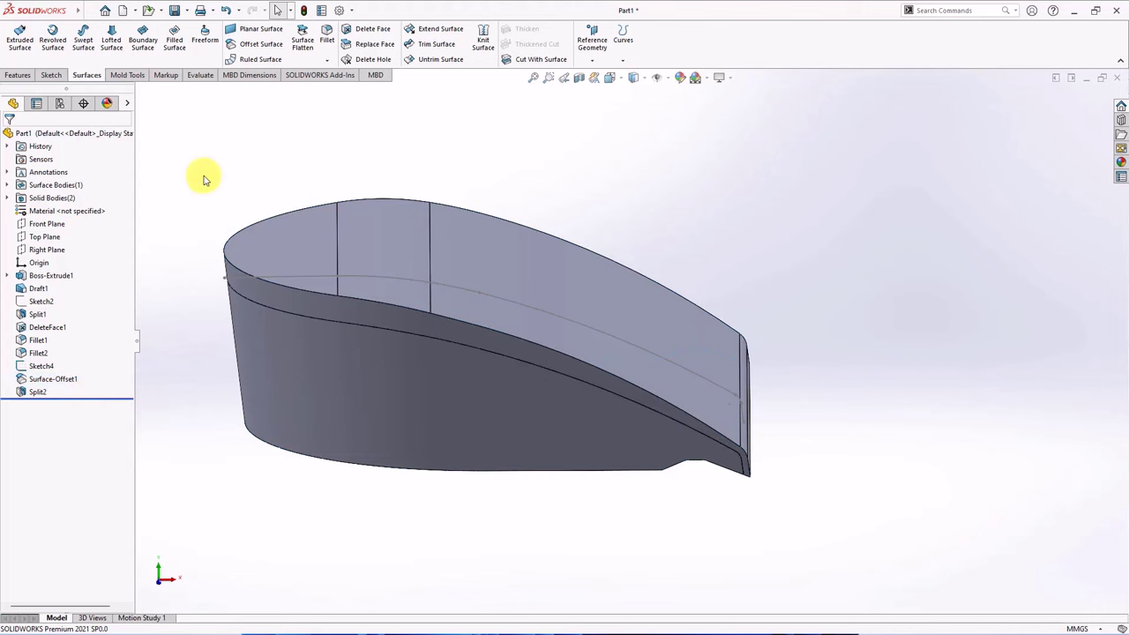
# Step: Offset the selected face by 30 mm as Move Face1
pyautogui.click(125, 74)
pyautogui.click(254, 58)
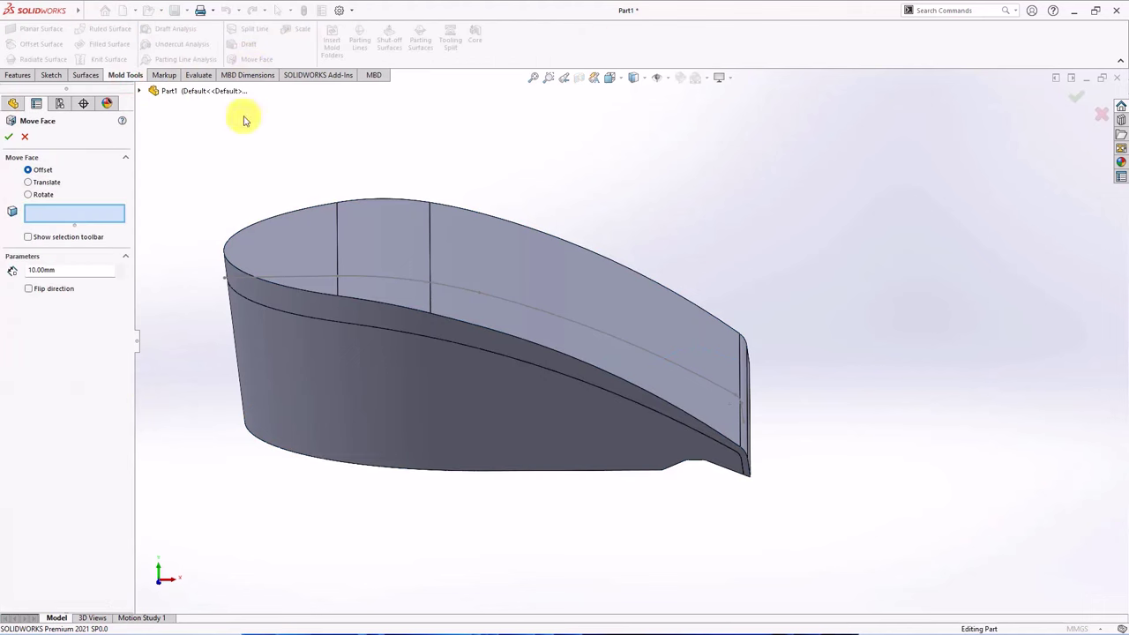
pyautogui.click(282, 305)
pyautogui.moveTo(285, 308); pyautogui.dragTo(210, 342, button='middle')
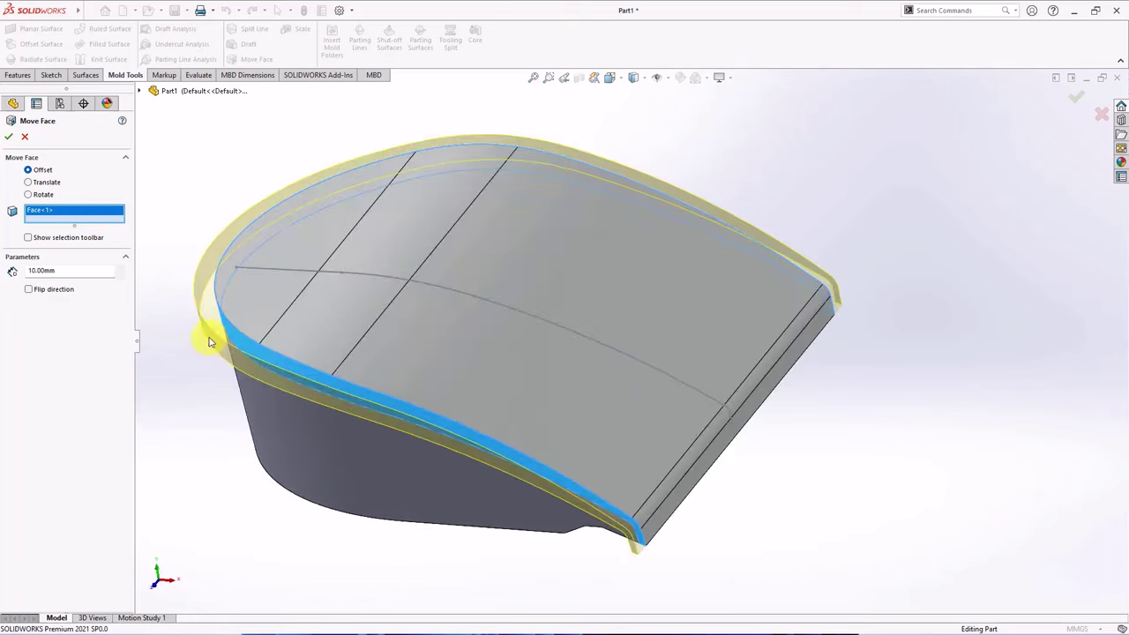
pyautogui.click(119, 268)
pyautogui.click(119, 268)
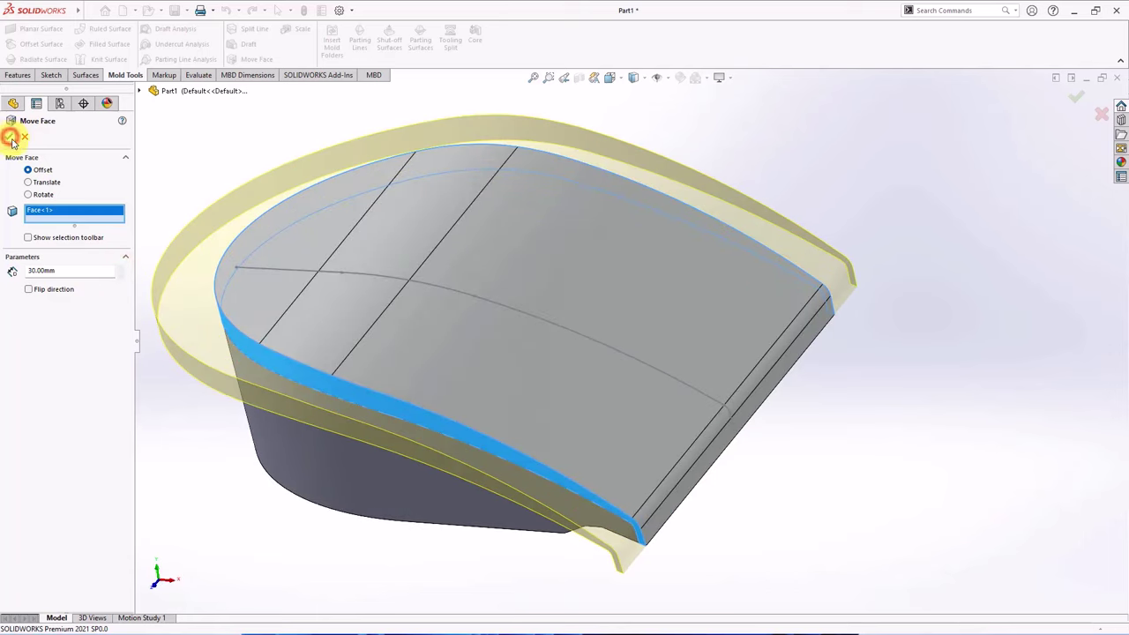
pyautogui.click(9, 138)
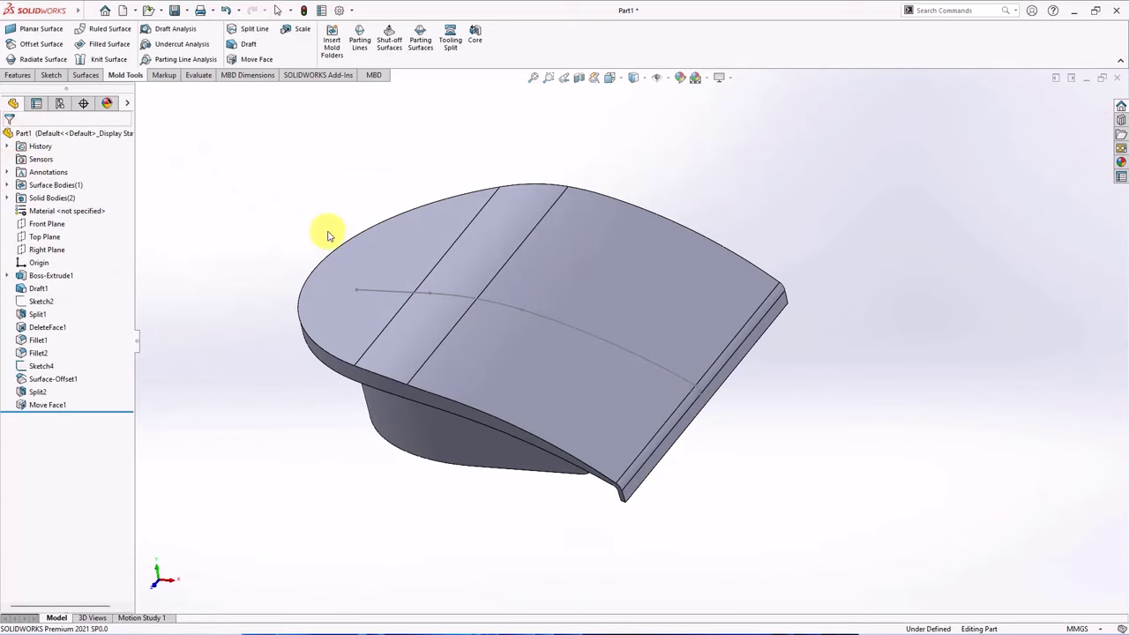
# Step: Hide the sketch curve and roll the tree back above Split2
pyautogui.click(392, 295)
pyautogui.click(441, 252)
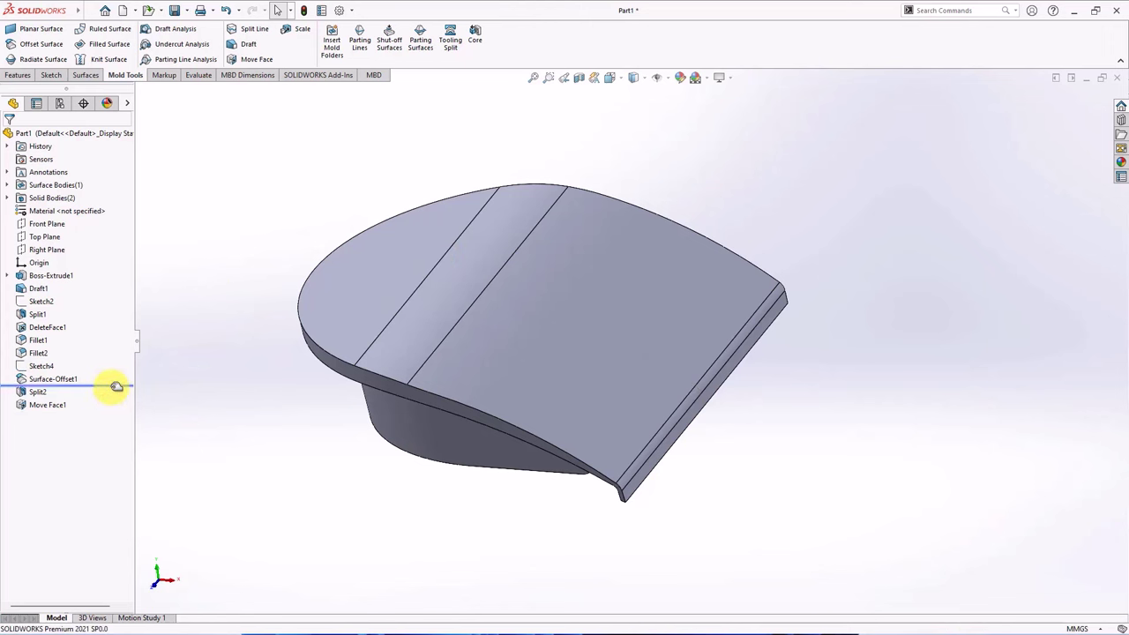
pyautogui.moveTo(117, 386); pyautogui.dragTo(114, 384)
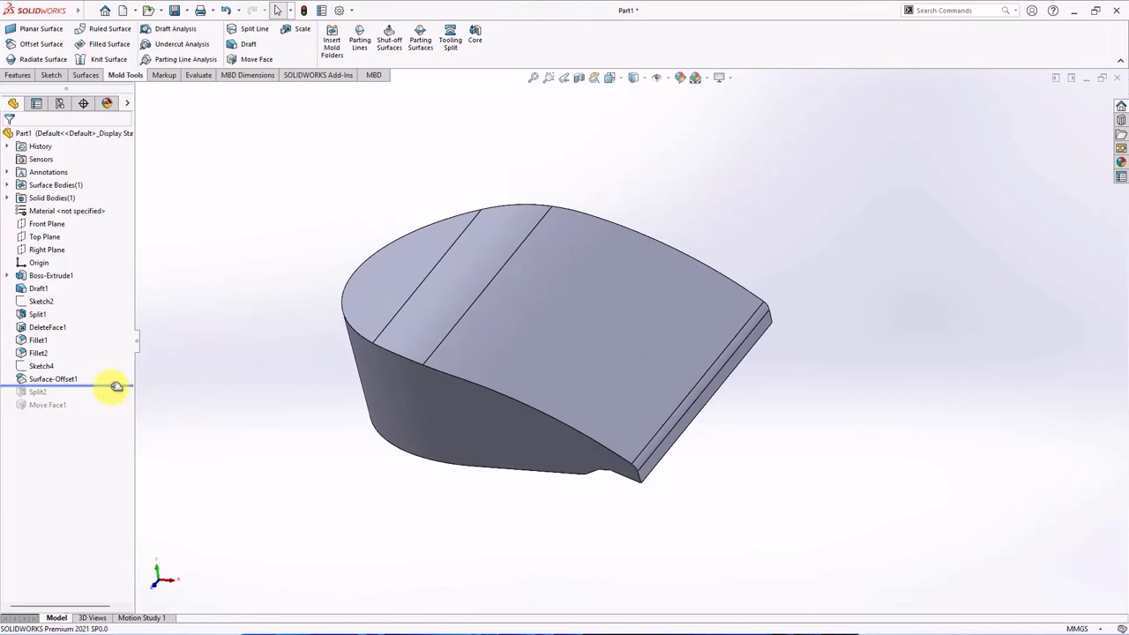
# Step: Start a Top Plane sketch and draw a horizontal centerline across to the part's right edge
pyautogui.click(40, 238)
pyautogui.click(52, 220)
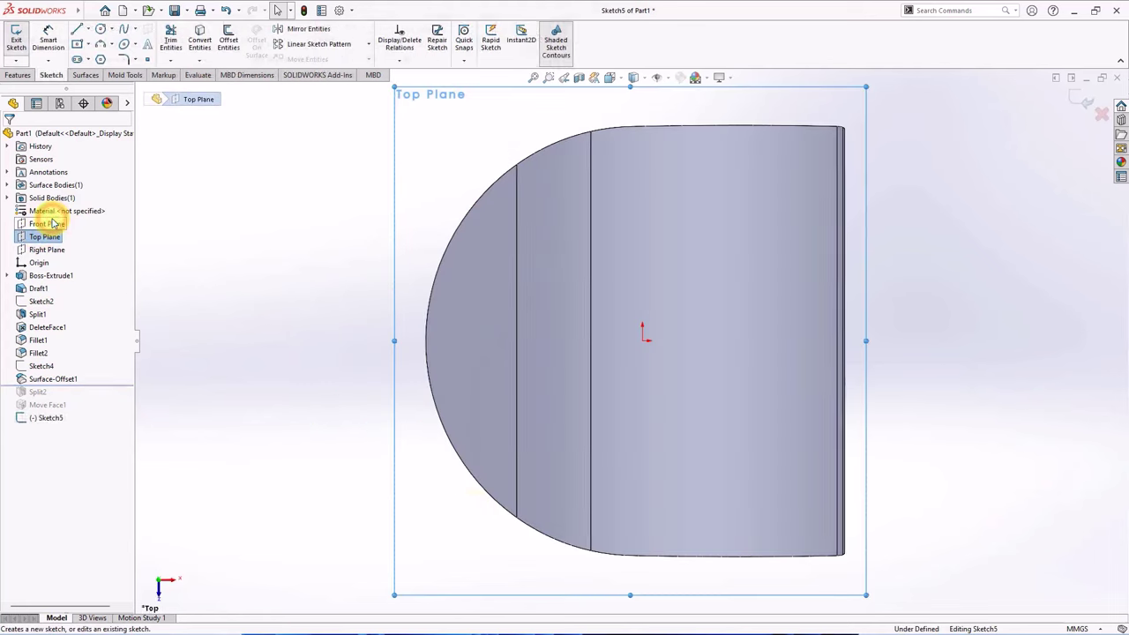
pyautogui.click(53, 75)
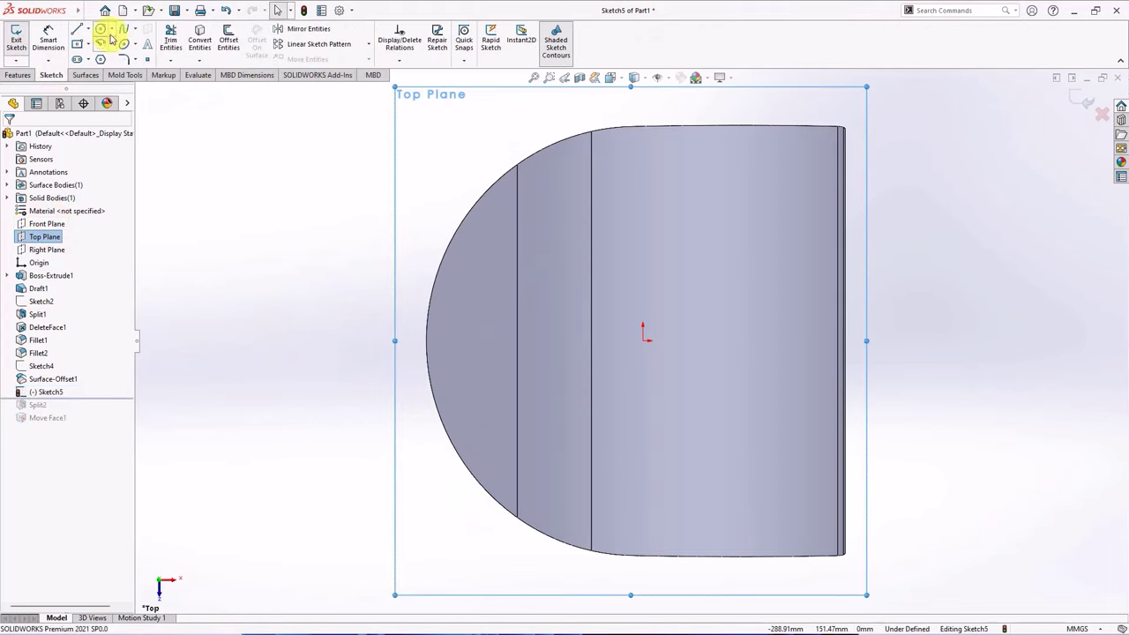
pyautogui.click(80, 29)
pyautogui.click(370, 341)
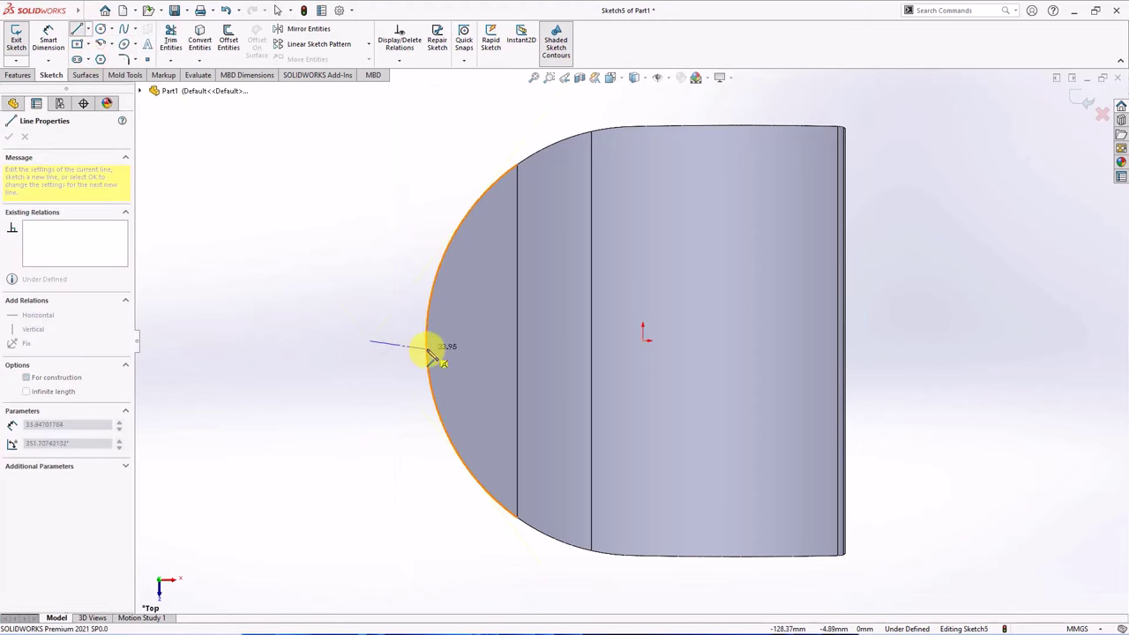
pyautogui.click(425, 341)
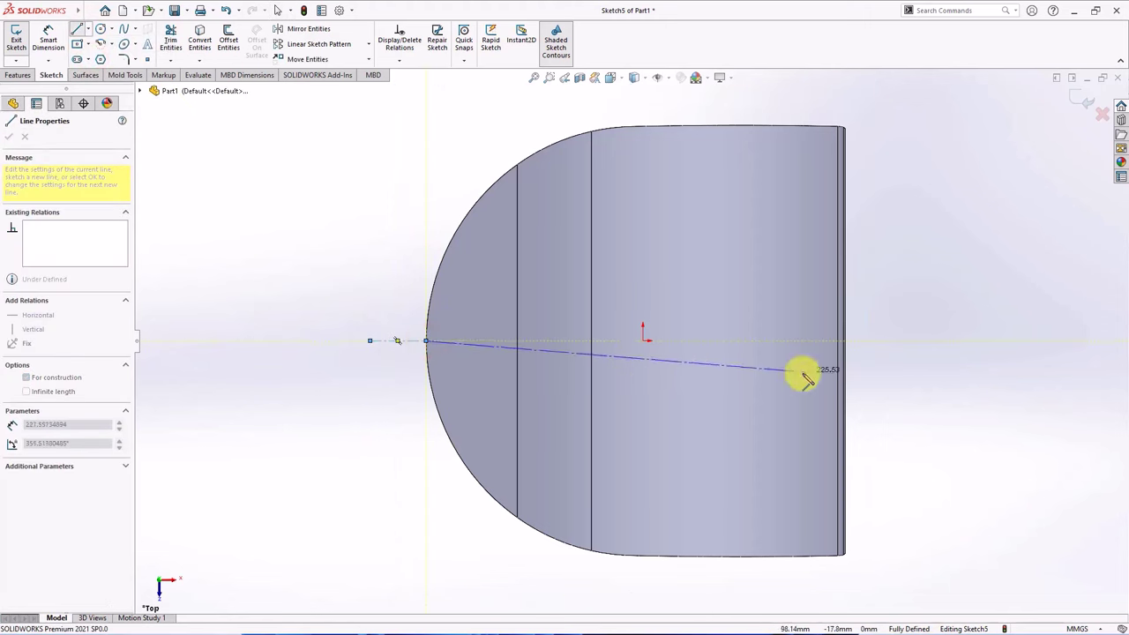
pyautogui.click(845, 341)
pyautogui.click(844, 581)
pyautogui.rightClick(844, 581)
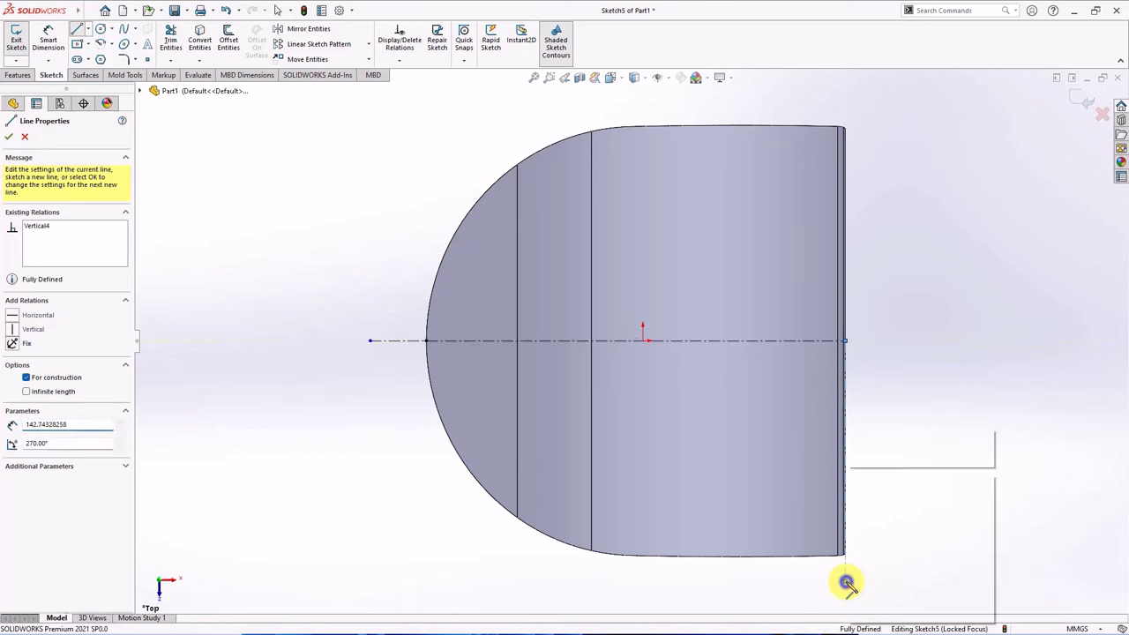
pyautogui.click(873, 484)
# Step: Draw the outline: bottom line, large tangent arc around the left, top line and closing line
pyautogui.click(77, 29)
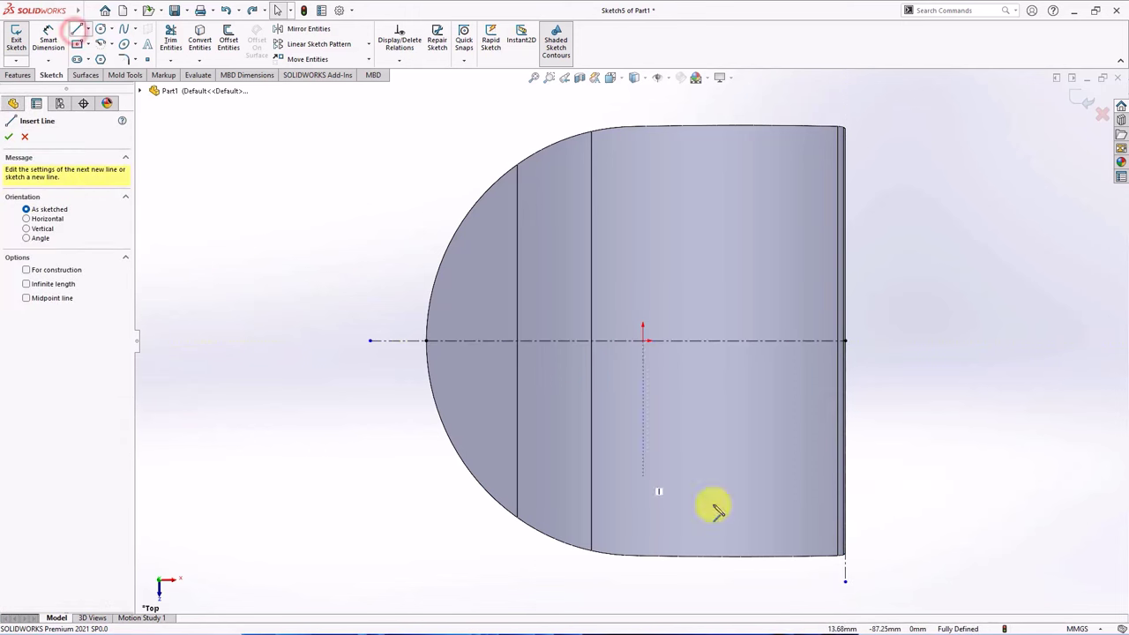
pyautogui.click(844, 581)
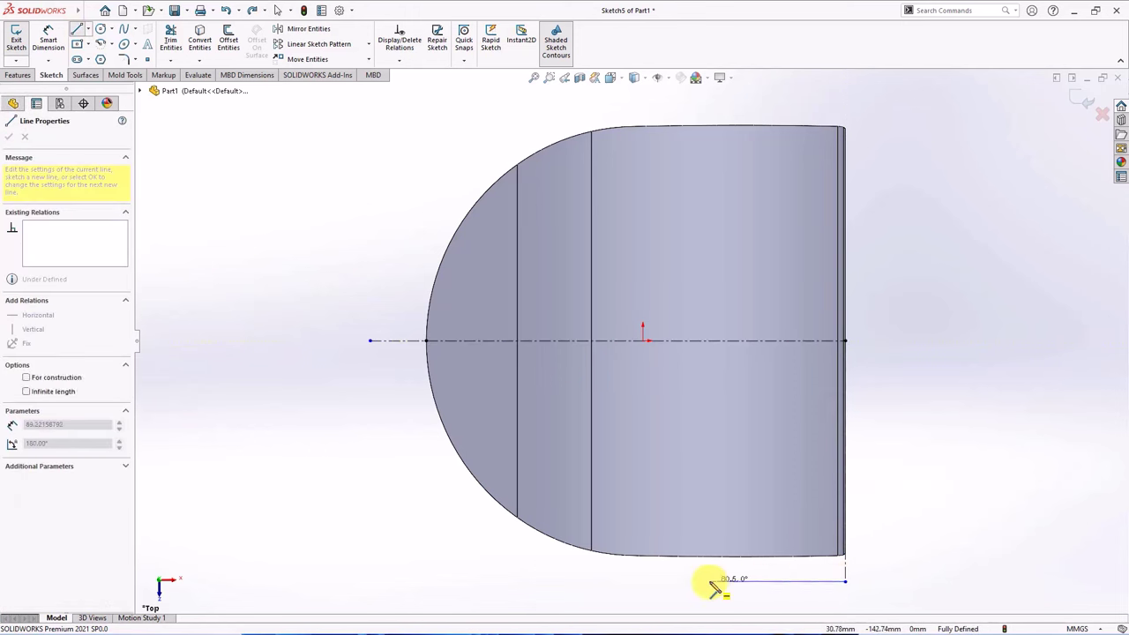
pyautogui.click(572, 583)
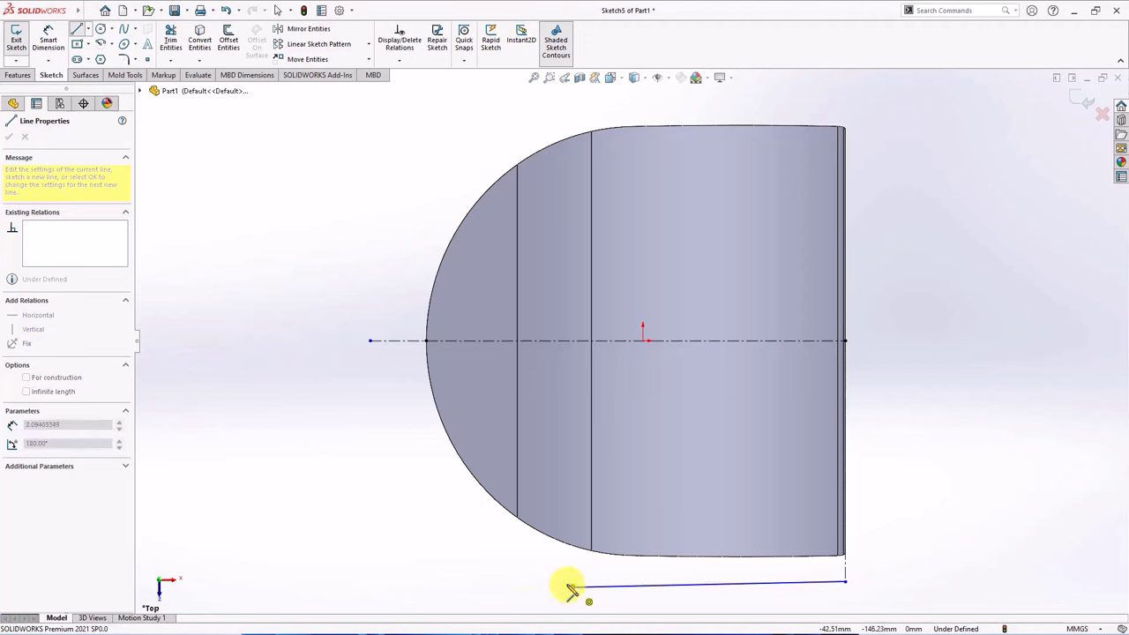
pyautogui.click(571, 94)
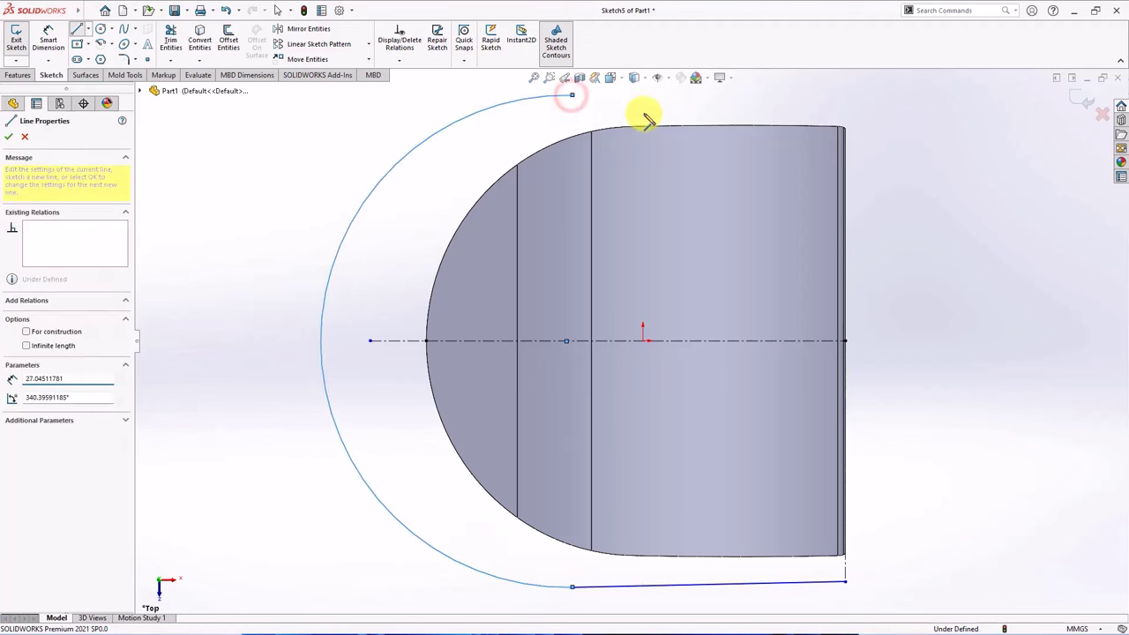
pyautogui.click(845, 102)
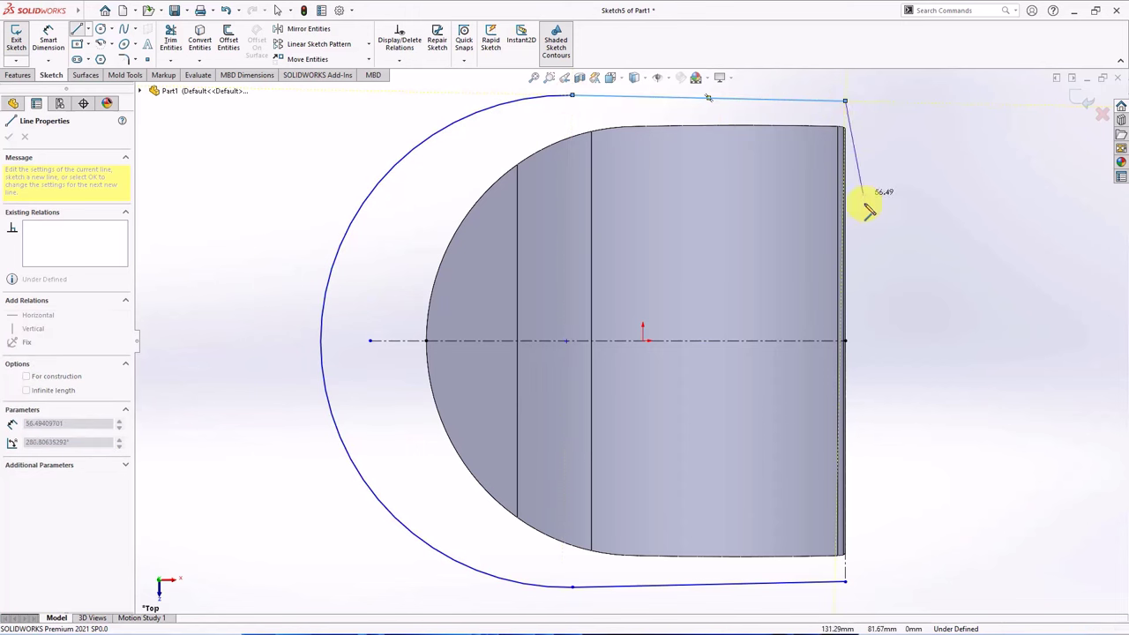
pyautogui.click(845, 340)
# Step: Delete the right closing line and center the centerline on the origin
pyautogui.rightClick(858, 340)
pyautogui.click(870, 294)
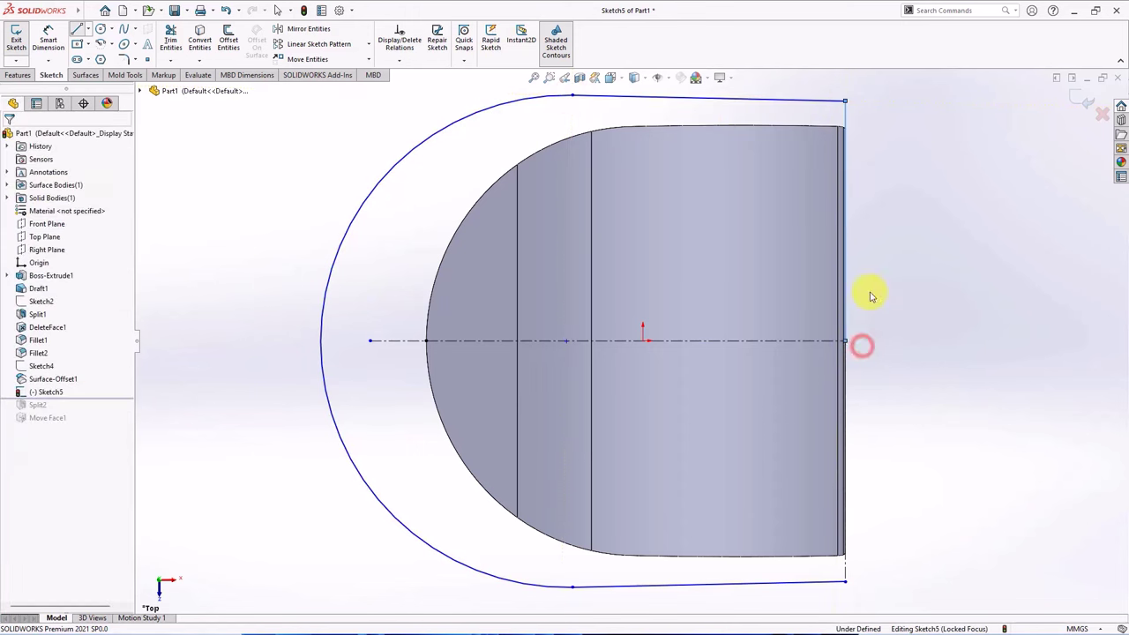
pyautogui.click(845, 123)
pyautogui.click(899, 83)
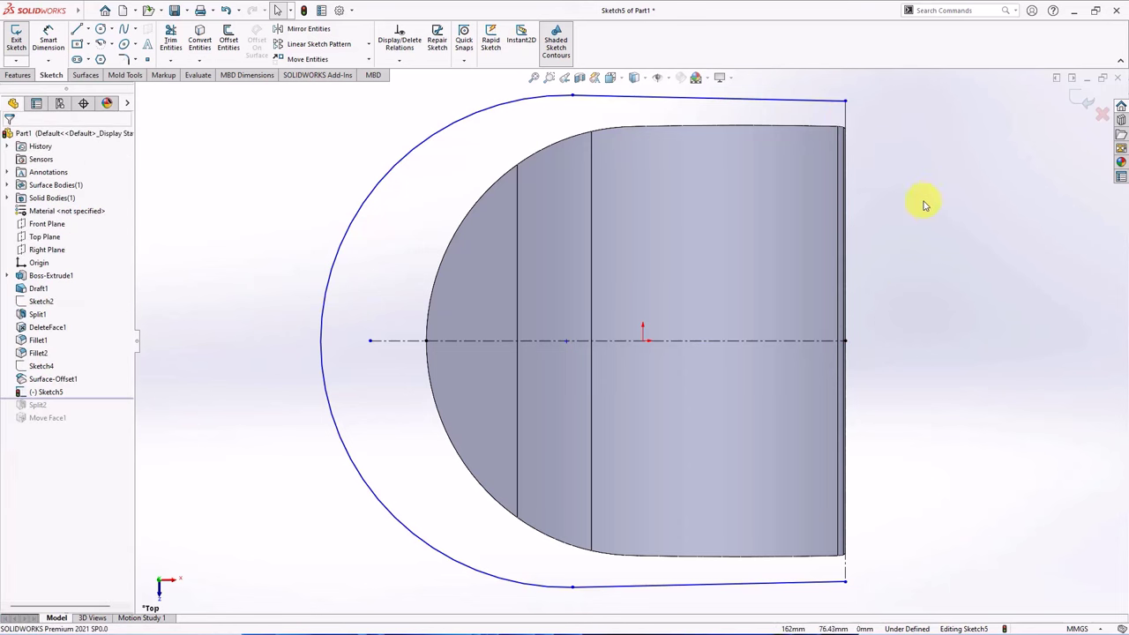
pyautogui.click(566, 340)
pyautogui.click(611, 345)
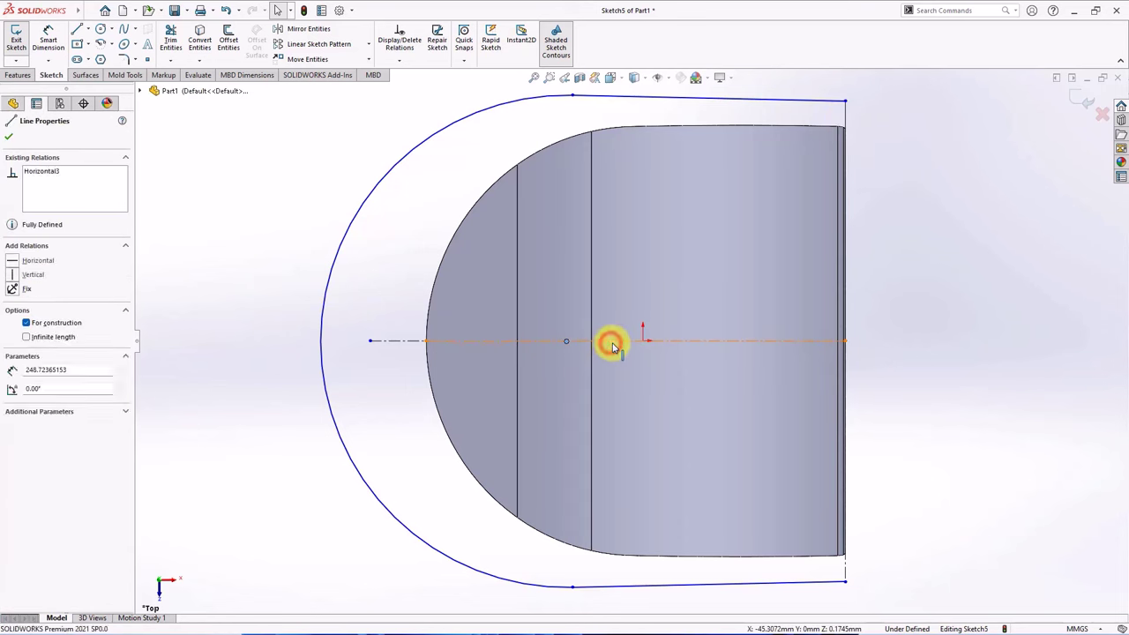
pyautogui.keyDown('ctrl'); pyautogui.click(643, 341); pyautogui.keyUp('ctrl')
pyautogui.click(659, 297)
# Step: Put the centerline's left end at the arc midpoint and align both tangent points vertically
pyautogui.click(323, 365)
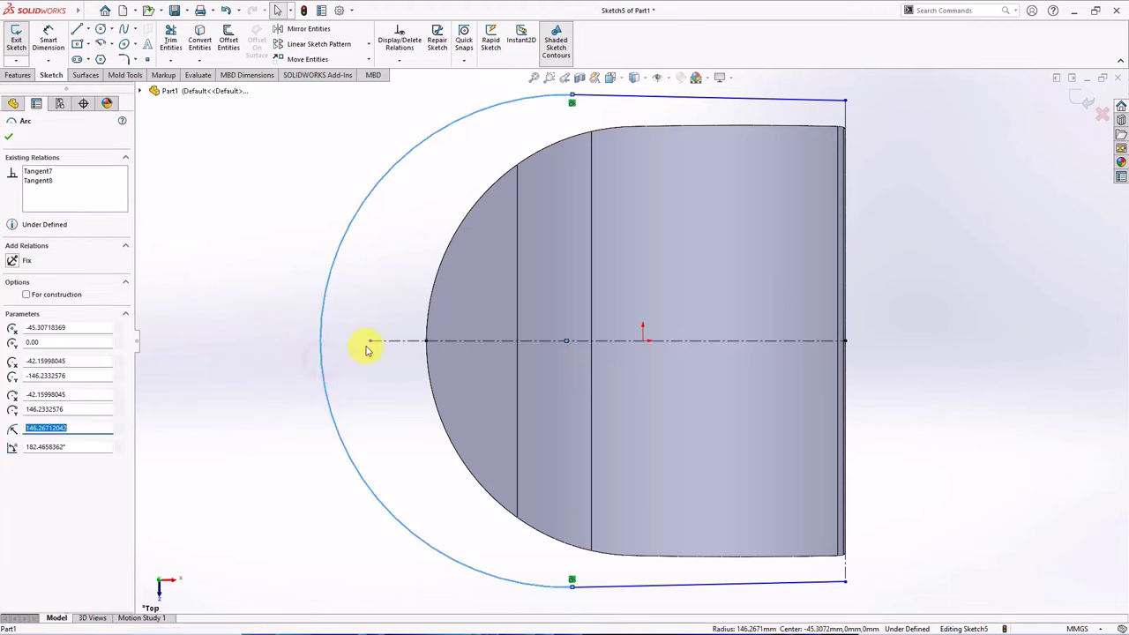
pyautogui.keyDown('ctrl'); pyautogui.click(369, 341); pyautogui.keyUp('ctrl')
pyautogui.click(422, 293)
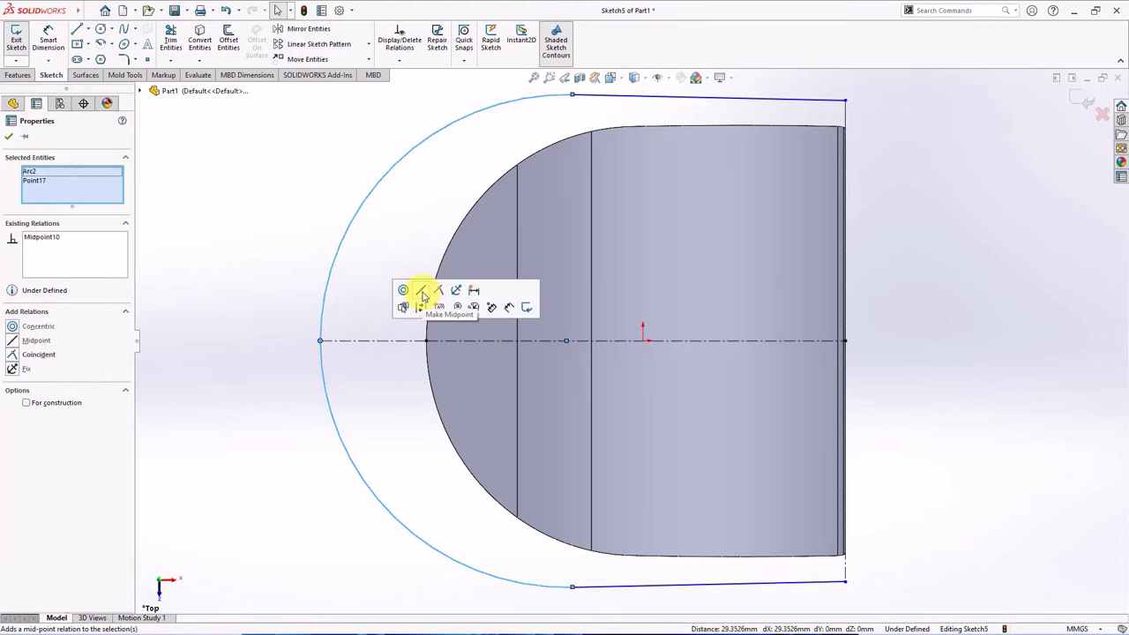
pyautogui.click(572, 95)
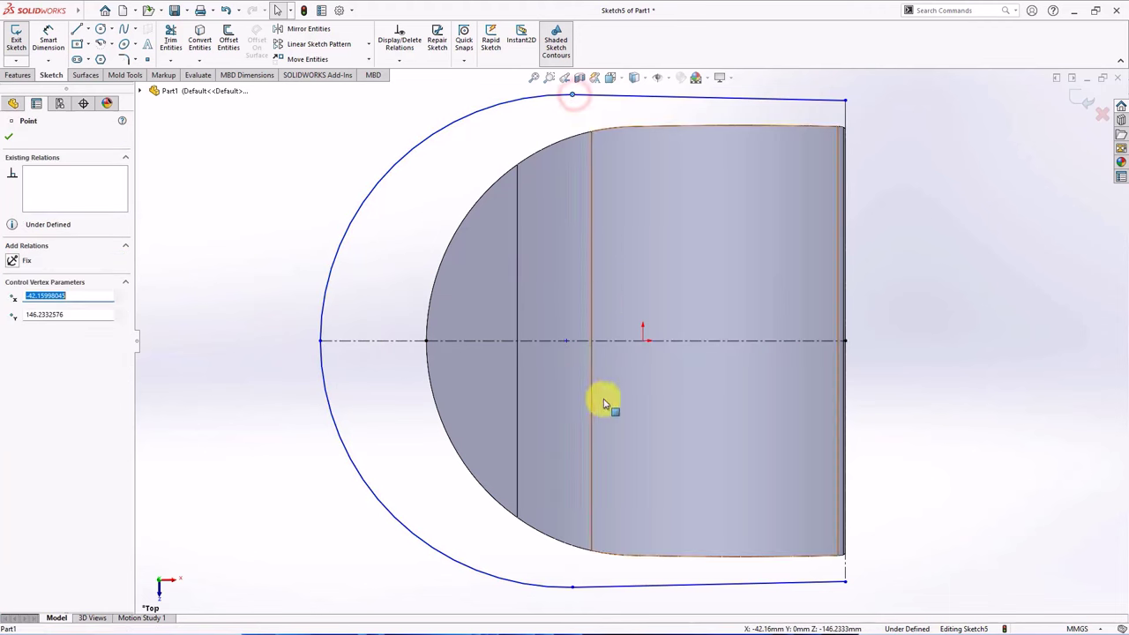
pyautogui.keyDown('ctrl'); pyautogui.click(573, 586); pyautogui.keyUp('ctrl')
pyautogui.click(623, 533)
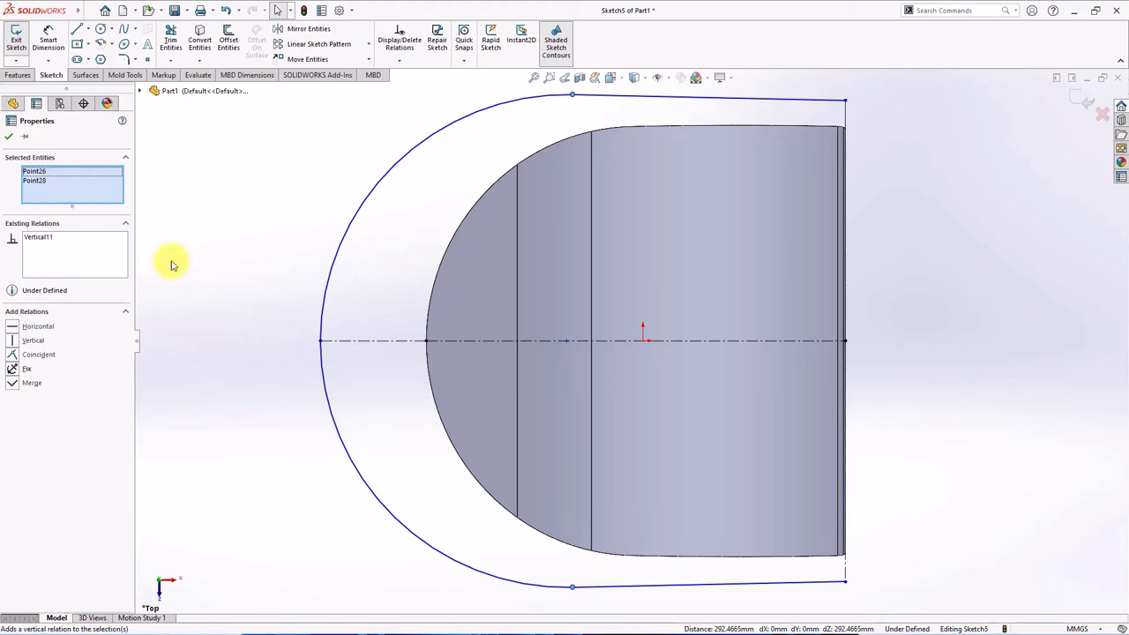
pyautogui.click(6, 138)
# Step: Dimension the 8 mm gap, the 0.5° taper angle and the 25.00 rounded-end offset
pyautogui.click(844, 584)
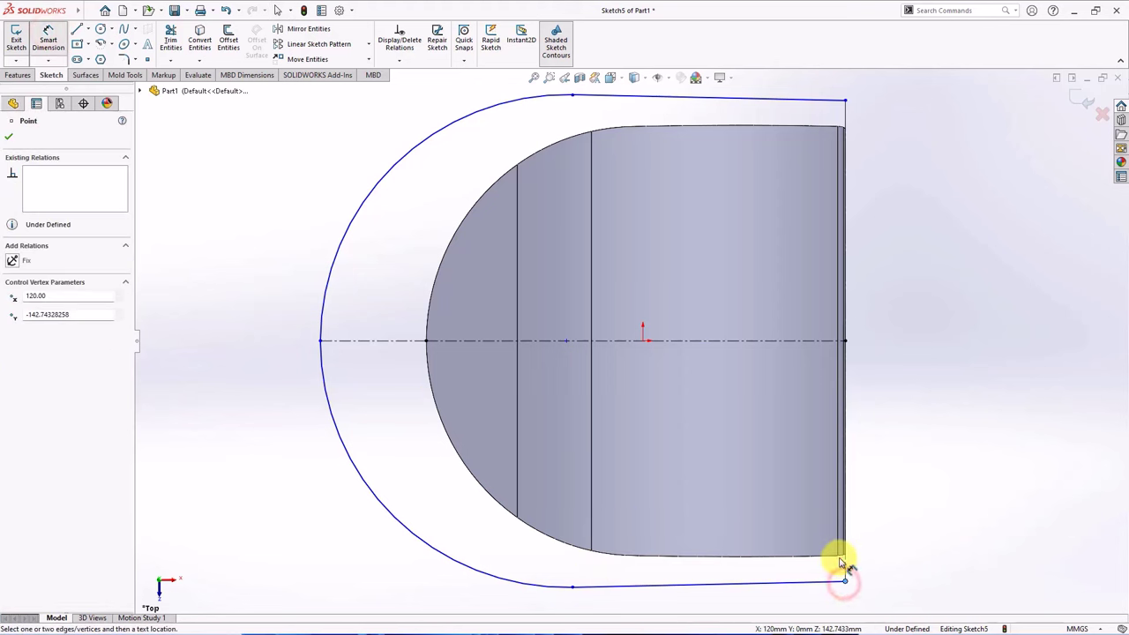
pyautogui.click(837, 556)
pyautogui.click(865, 575)
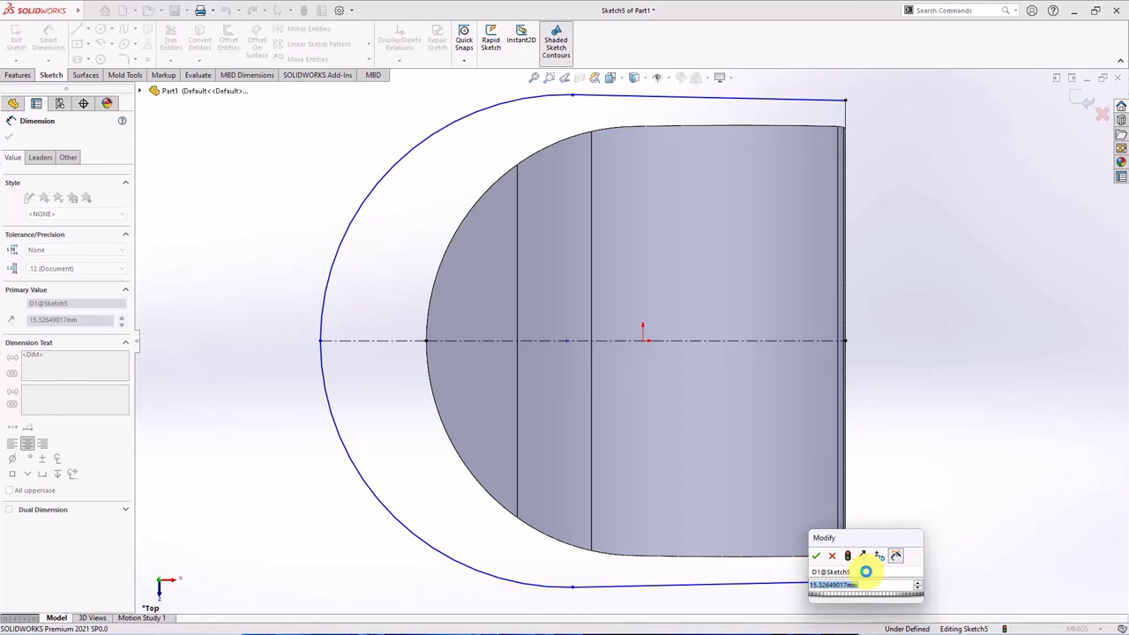
pyautogui.write('8')
pyautogui.click(813, 555)
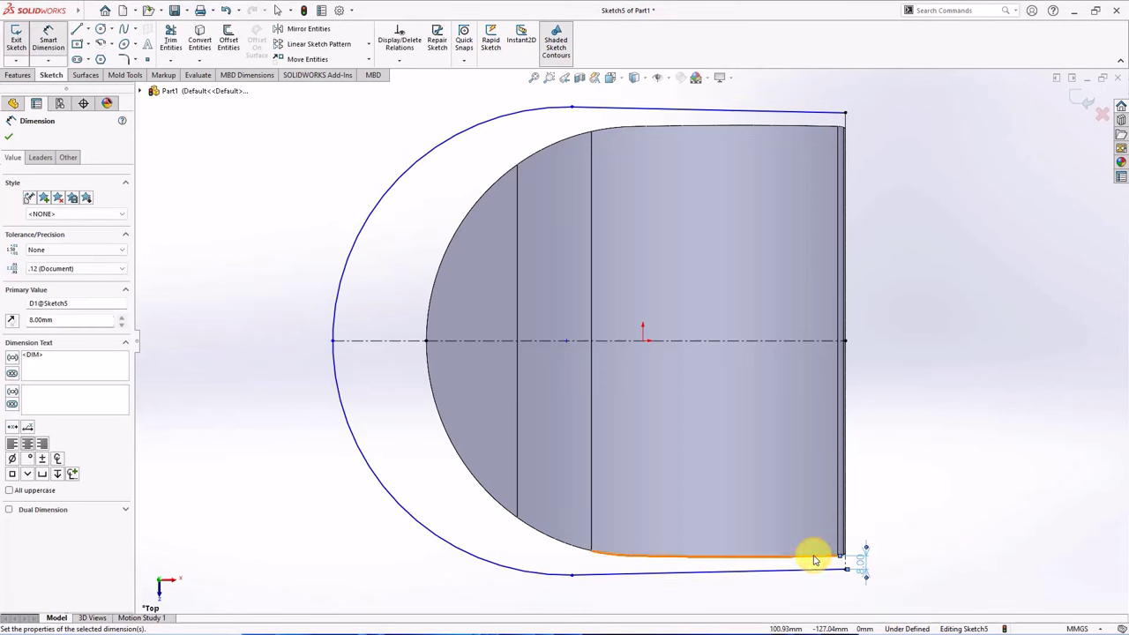
pyautogui.click(817, 574)
pyautogui.click(785, 341)
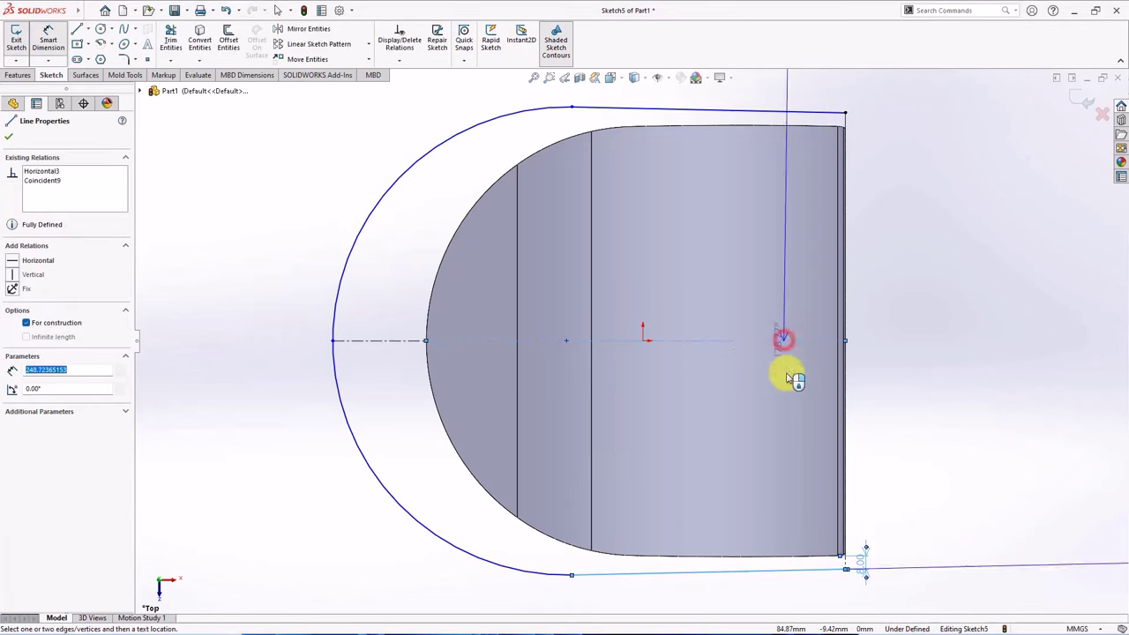
pyautogui.click(701, 463)
pyautogui.write('0.5')
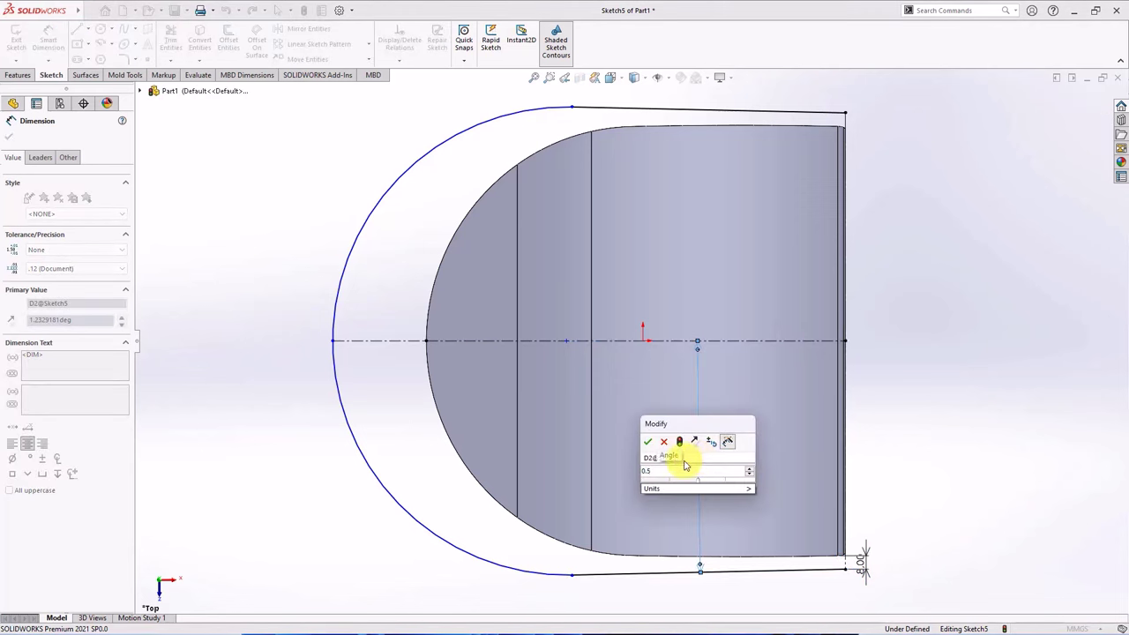
pyautogui.click(648, 441)
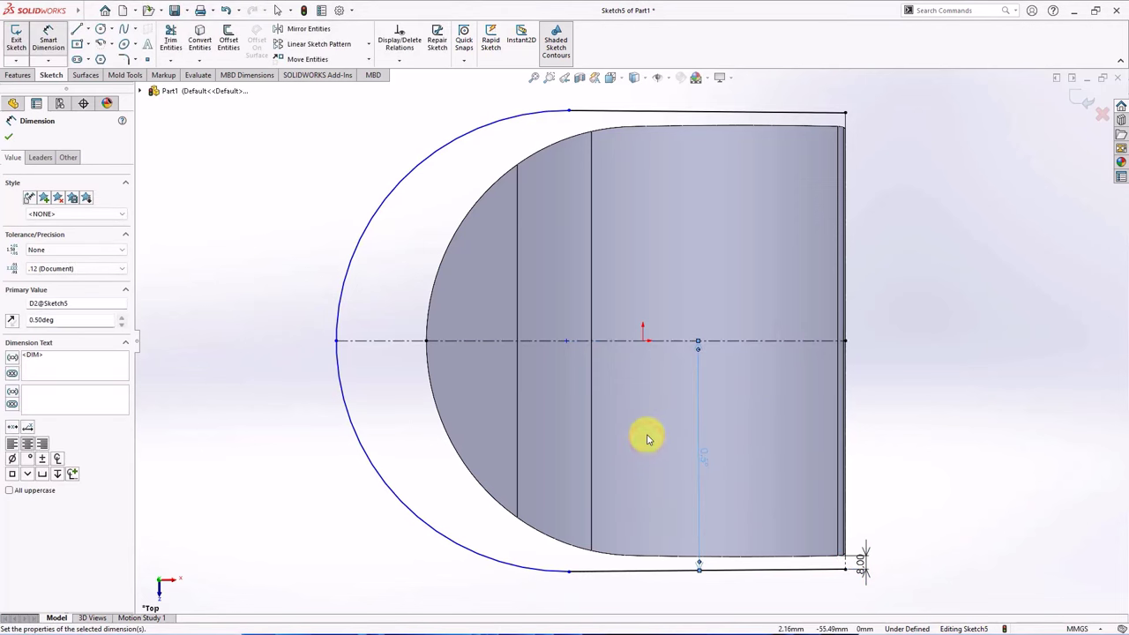
pyautogui.click(369, 341)
pyautogui.write('25')
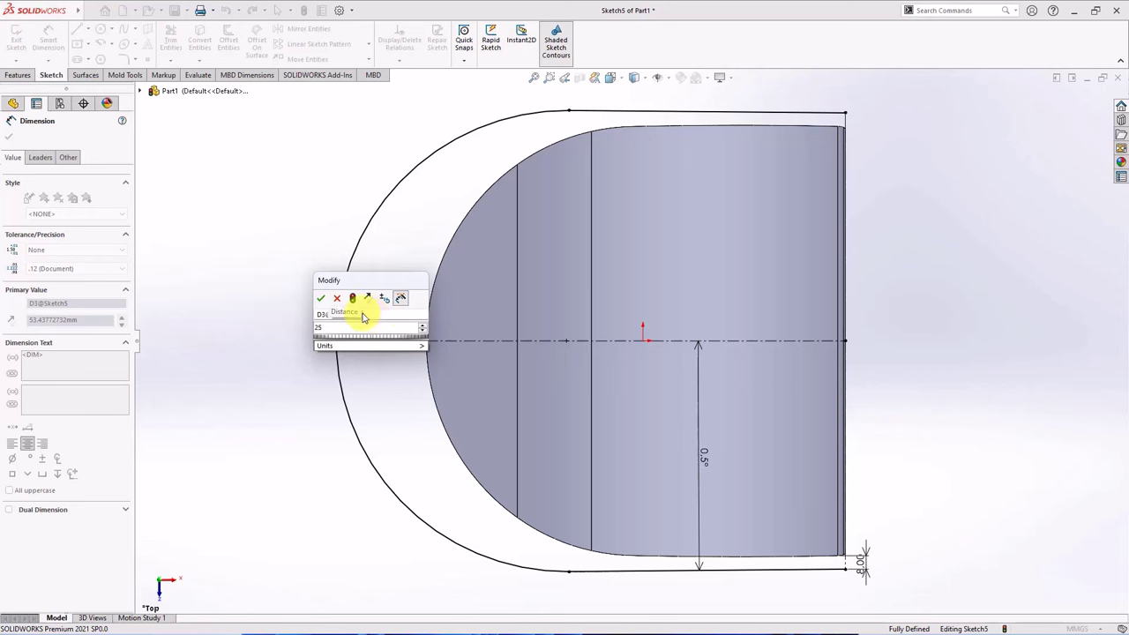
pyautogui.click(320, 301)
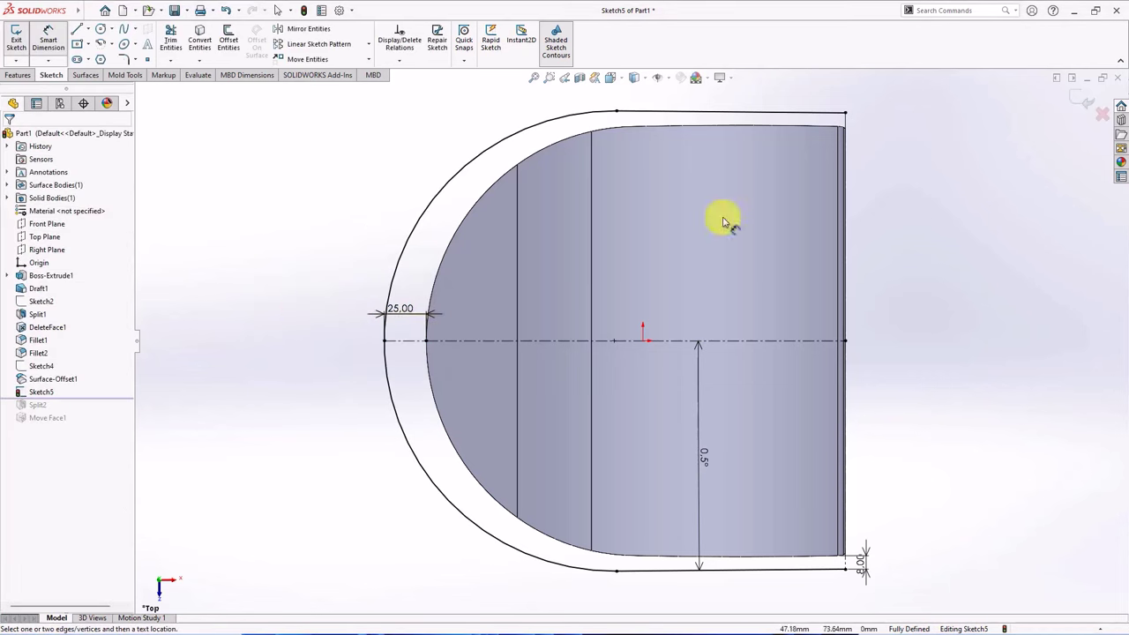
# Step: Exit Sketch5 and roll the feature history forward to just after Move Face1
pyautogui.click(1085, 99)
pyautogui.moveTo(971, 435)
pyautogui.mouseDown(button='middle')
pyautogui.moveTo(982, 411)
pyautogui.moveTo(962, 285)
pyautogui.mouseUp(button='middle')
pyautogui.click(102, 399)
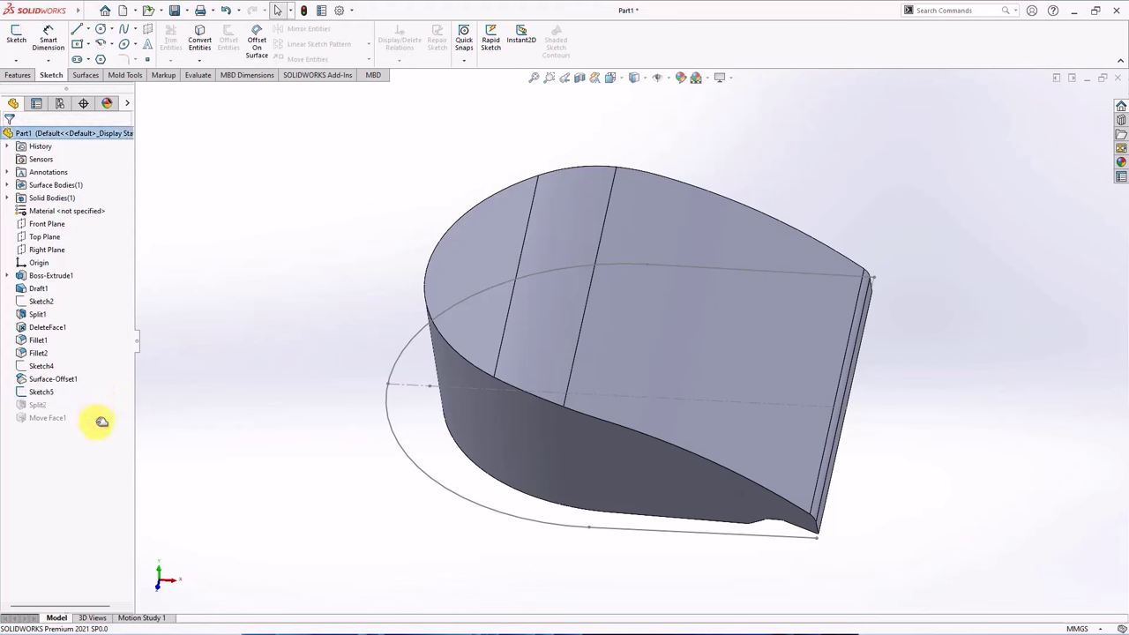
pyautogui.moveTo(102, 421); pyautogui.dragTo(96, 424)
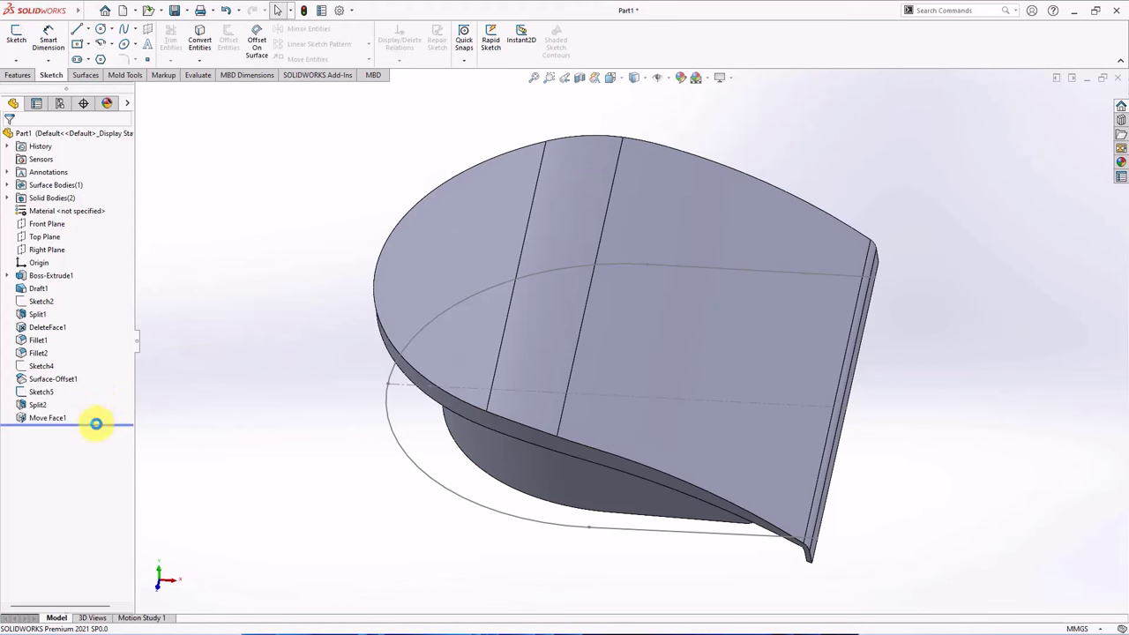
# Step: Split the moved-face body along Sketch5 with Cut Bodies, creating Split3
pyautogui.click(41, 392)
pyautogui.click(19, 75)
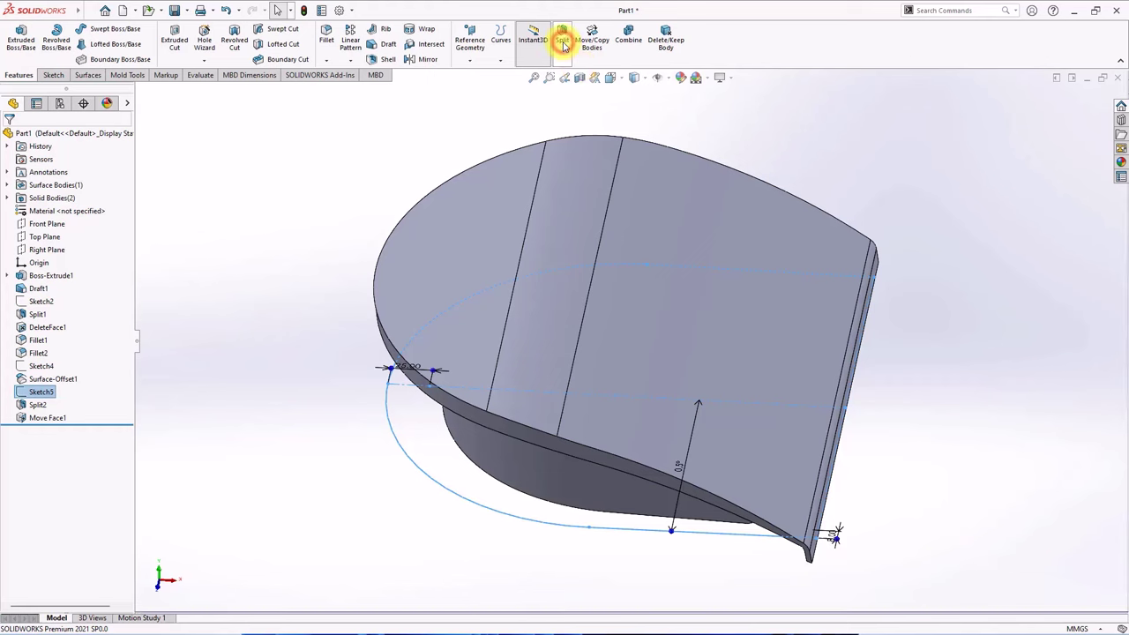
pyautogui.click(561, 37)
pyautogui.click(63, 316)
pyautogui.click(415, 285)
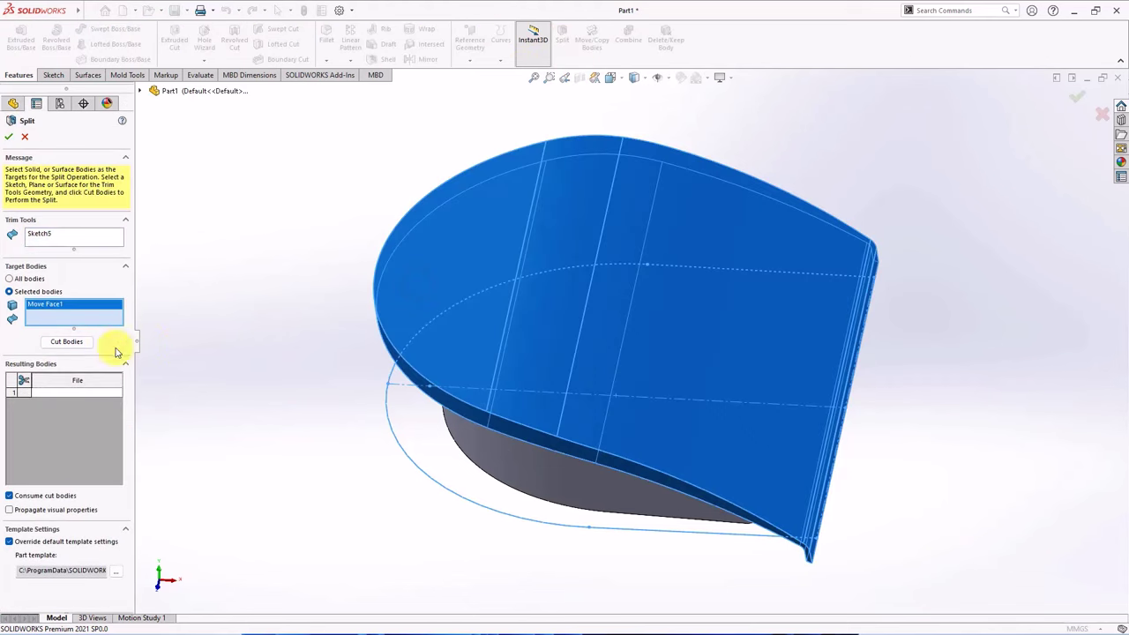
pyautogui.click(75, 340)
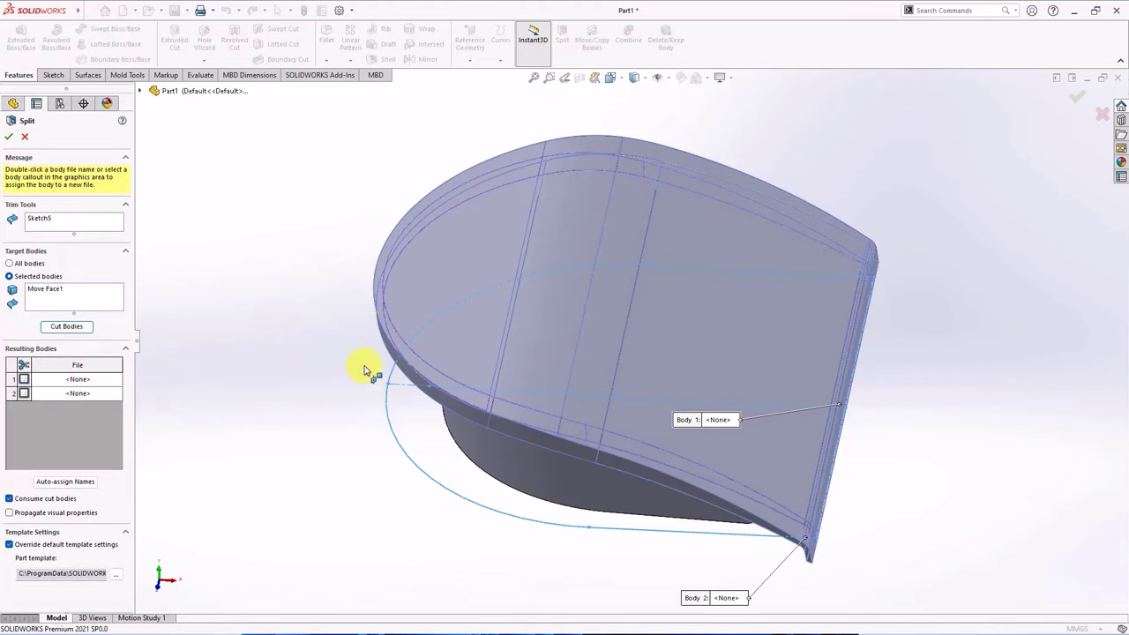
pyautogui.click(397, 341)
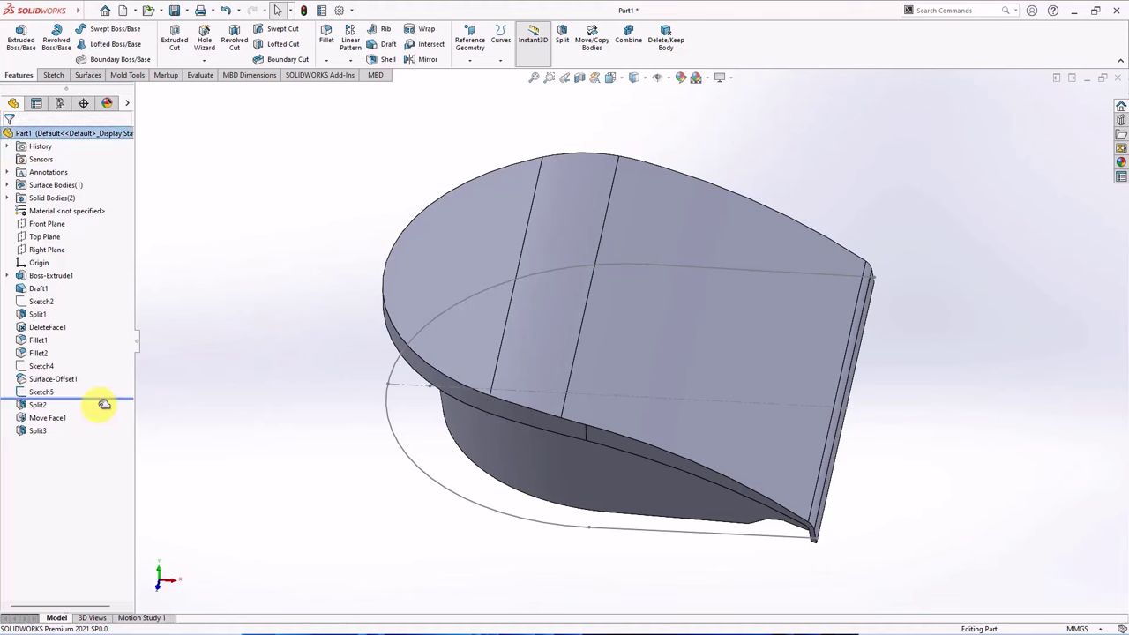
pyautogui.moveTo(104, 437); pyautogui.dragTo(100, 398)
# Step: Replace Sketch5's arc, top and bottom lines with one open fitted spline
pyautogui.click(35, 391)
pyautogui.click(25, 357)
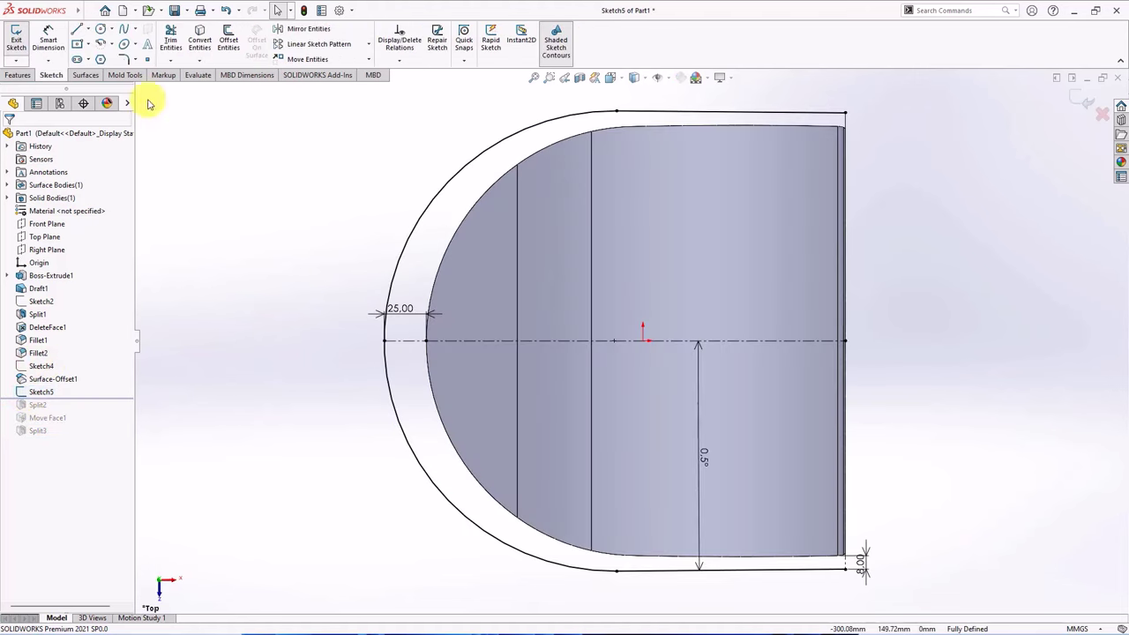
pyautogui.click(109, 11)
pyautogui.moveTo(209, 370)
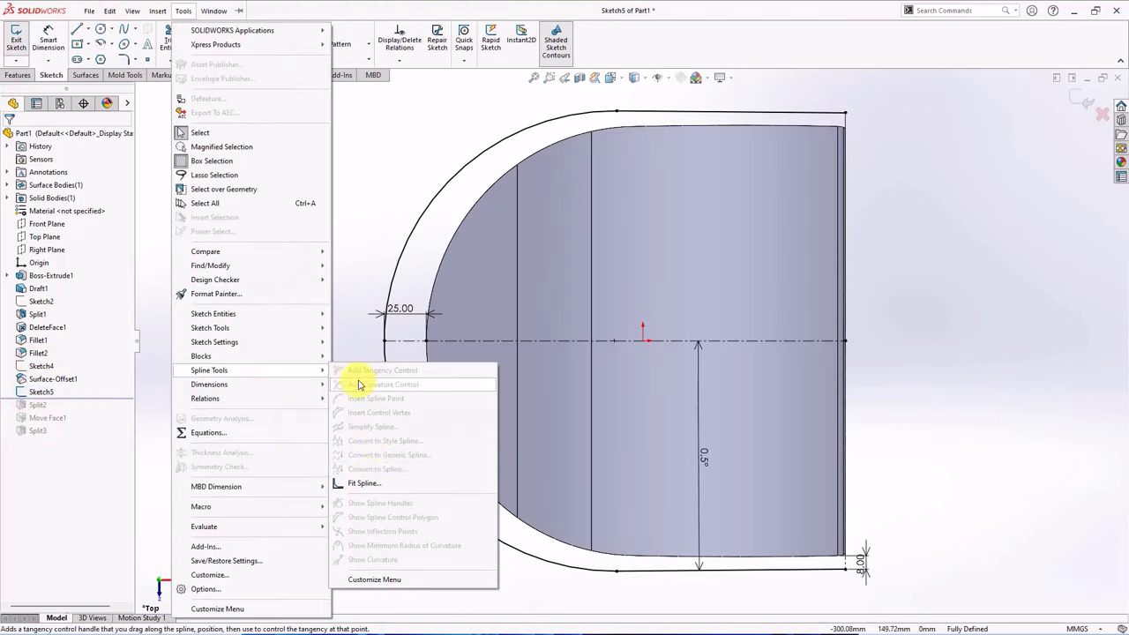
pyautogui.click(366, 484)
pyautogui.click(28, 182)
pyautogui.click(523, 174)
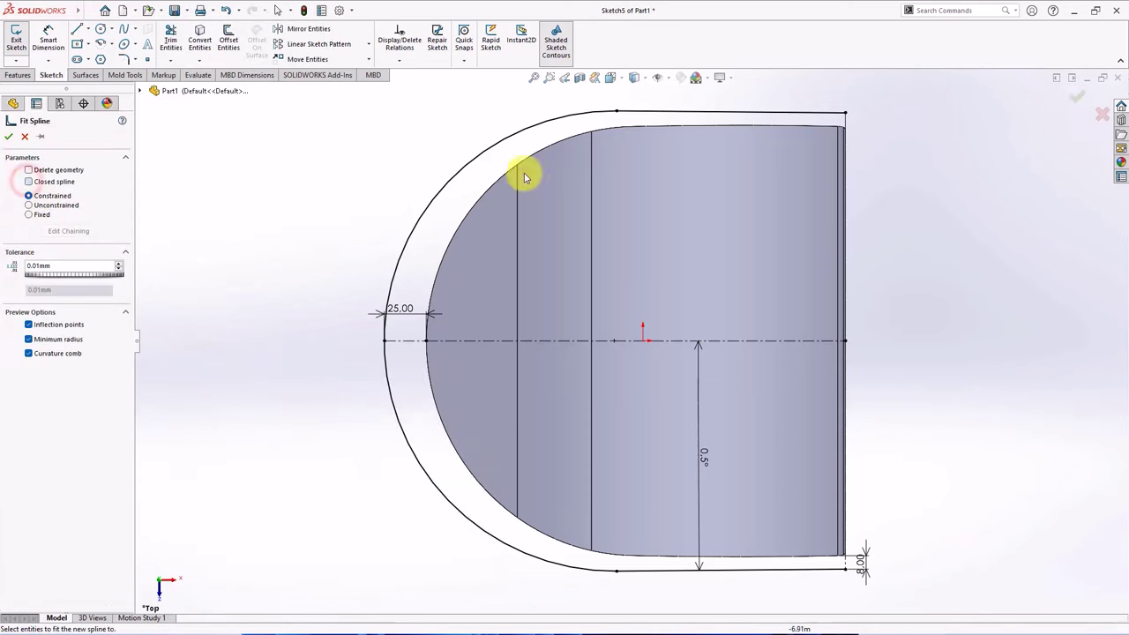
pyautogui.click(617, 111)
pyautogui.click(645, 572)
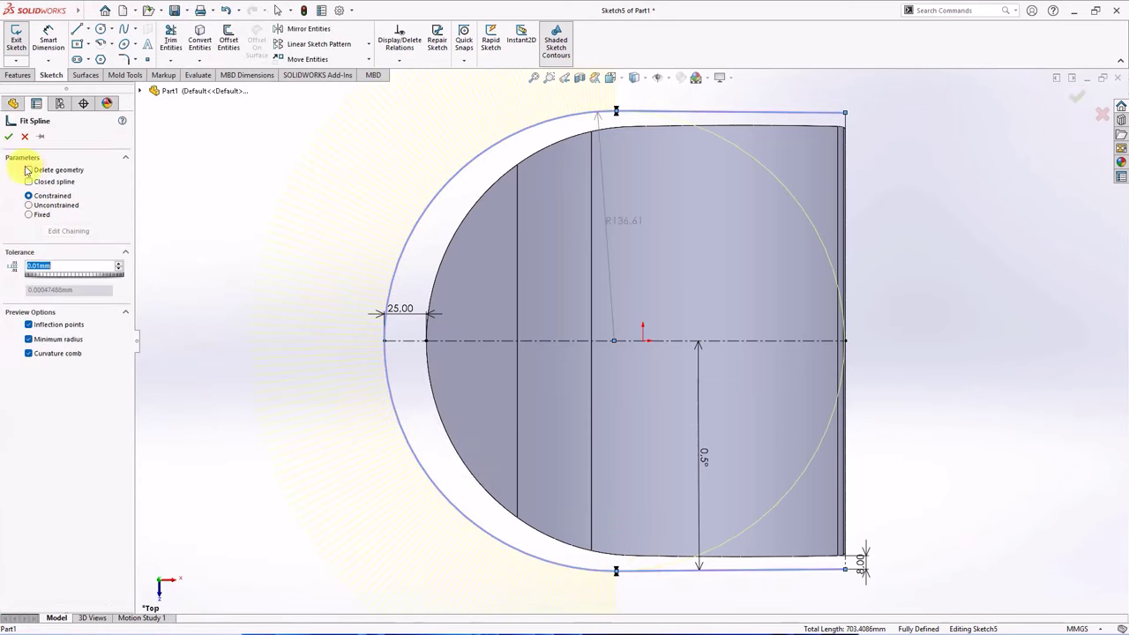
pyautogui.click(9, 136)
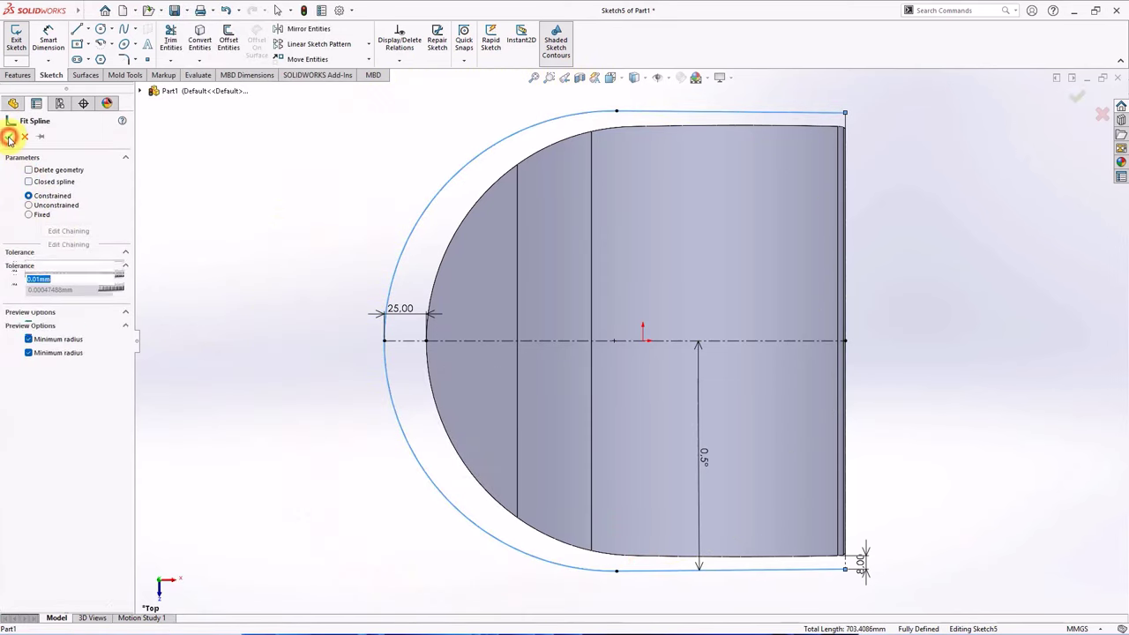
# Step: Exit the sketch and roll the model forward past Split3
pyautogui.click(1079, 99)
pyautogui.moveTo(793, 417); pyautogui.dragTo(579, 330, button='middle')
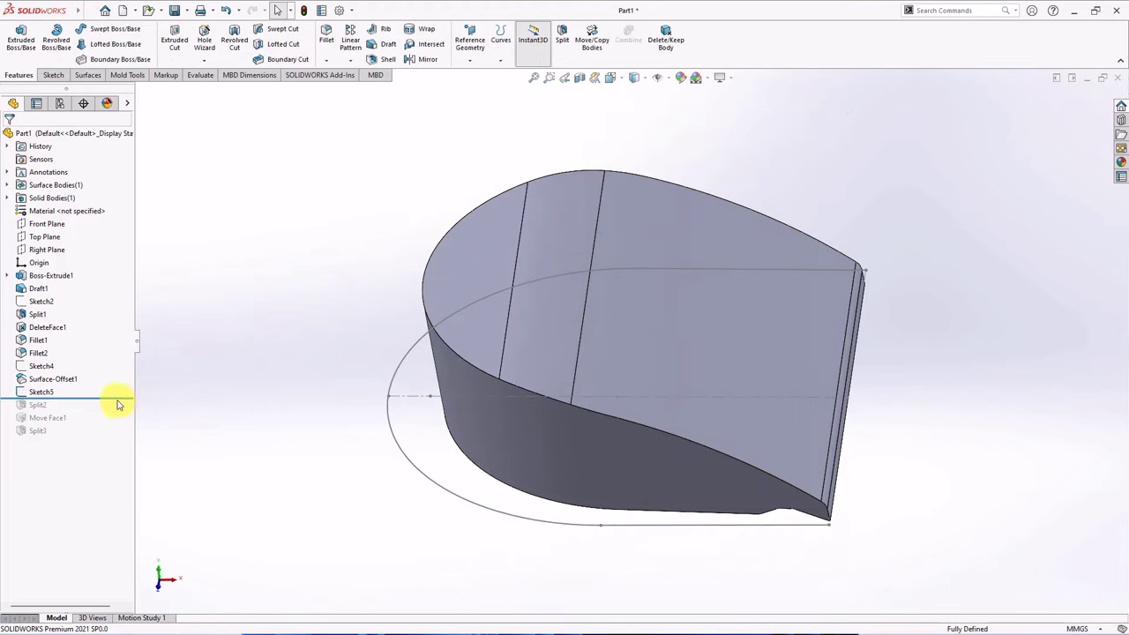
pyautogui.moveTo(119, 405); pyautogui.dragTo(113, 436)
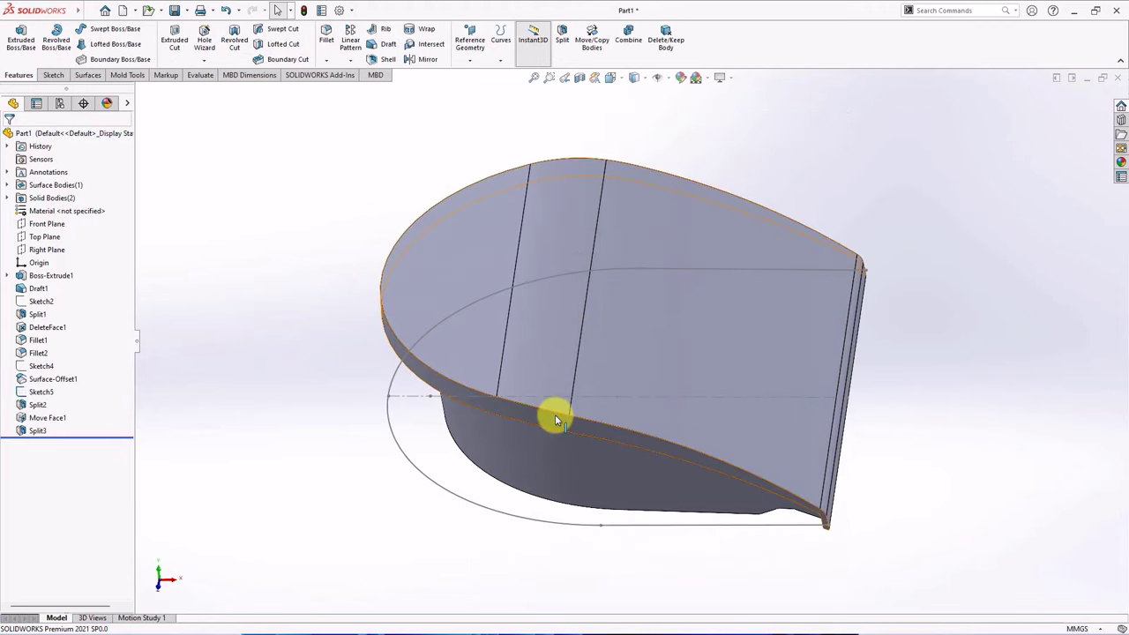
pyautogui.moveTo(315, 368); pyautogui.dragTo(524, 568, button='middle')
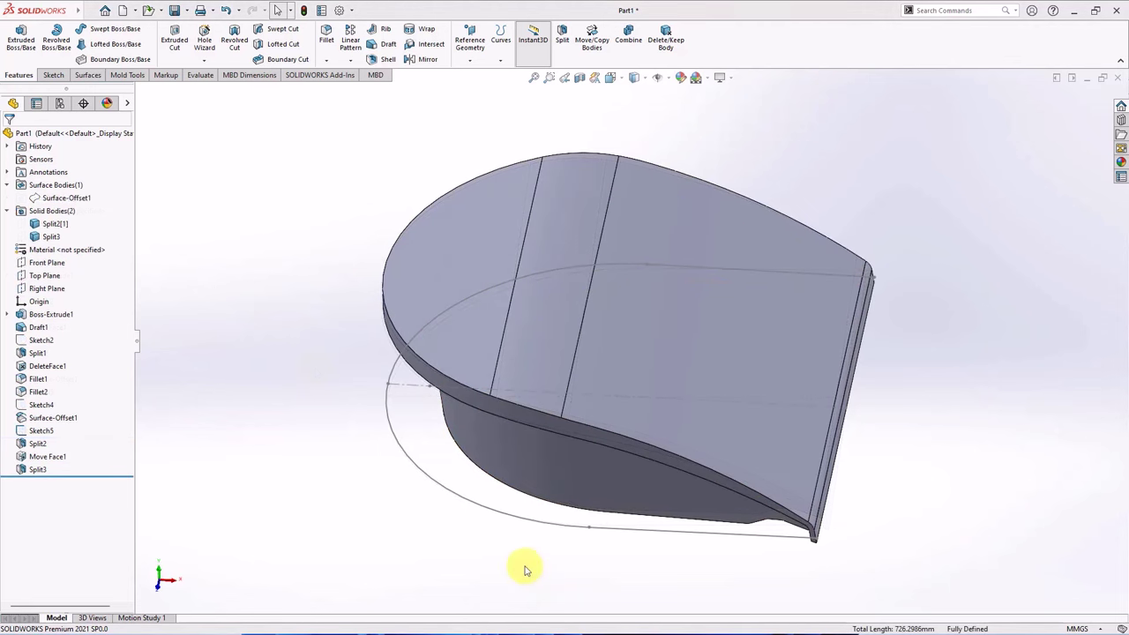
# Step: Split the Split3 lip body along Surface-Offset1 with Cut Bodies
pyautogui.click(508, 518)
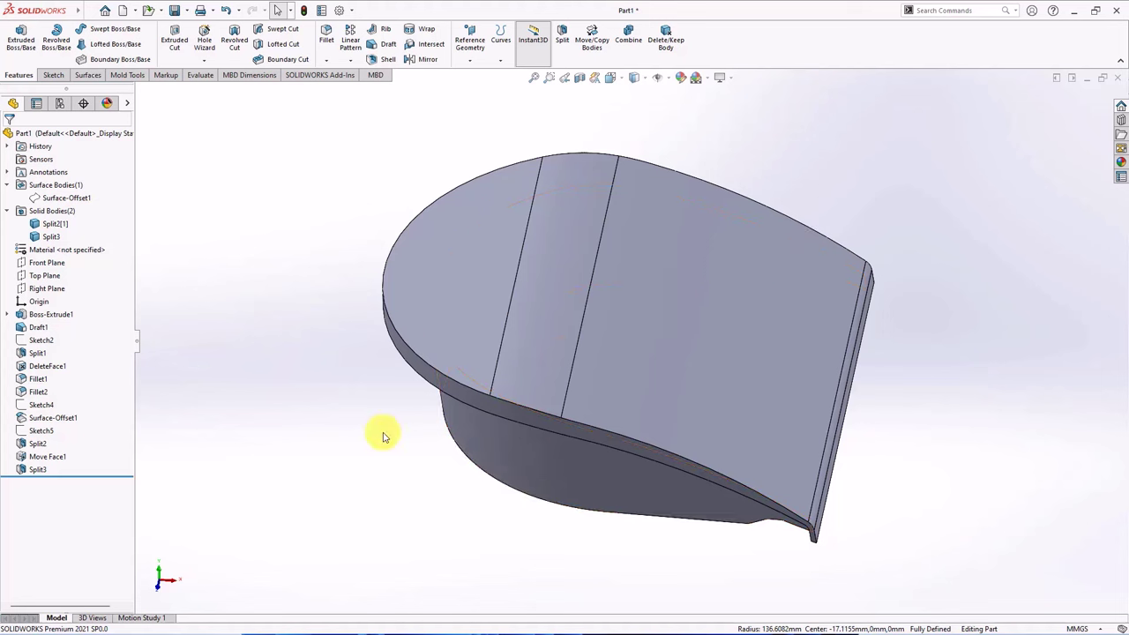
pyautogui.click(70, 199)
pyautogui.click(562, 40)
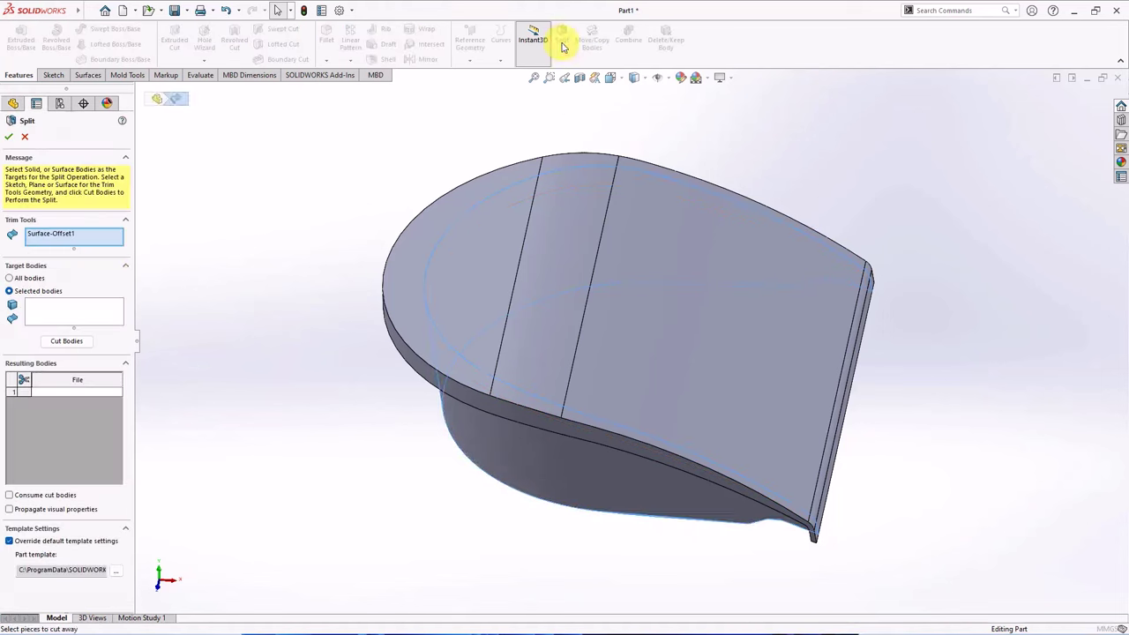
pyautogui.click(80, 308)
pyautogui.click(408, 309)
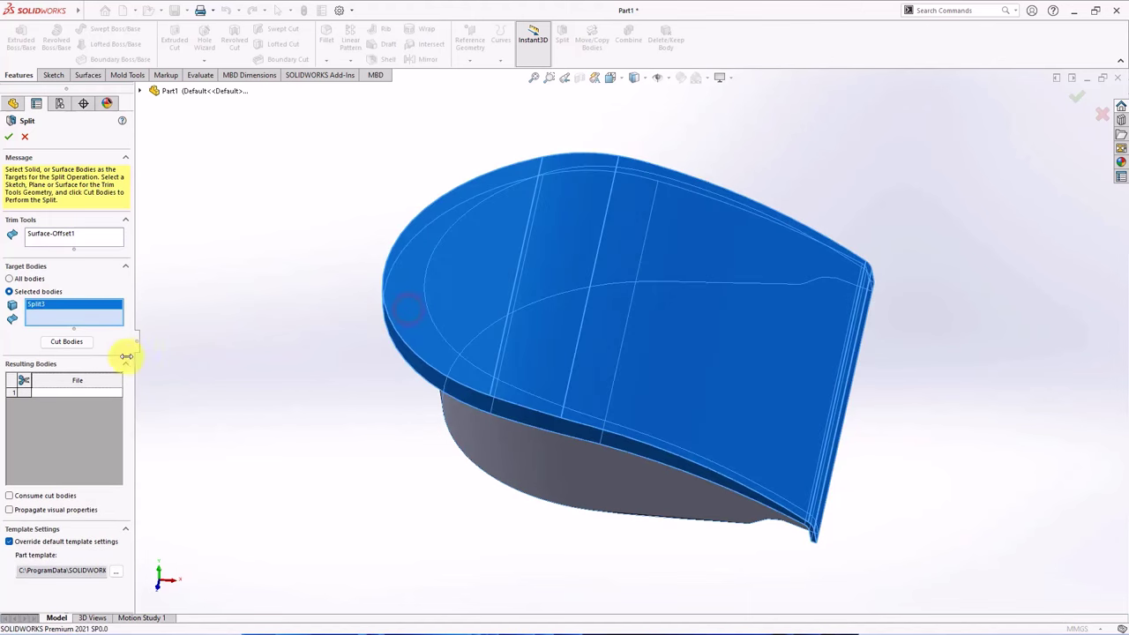
pyautogui.click(61, 342)
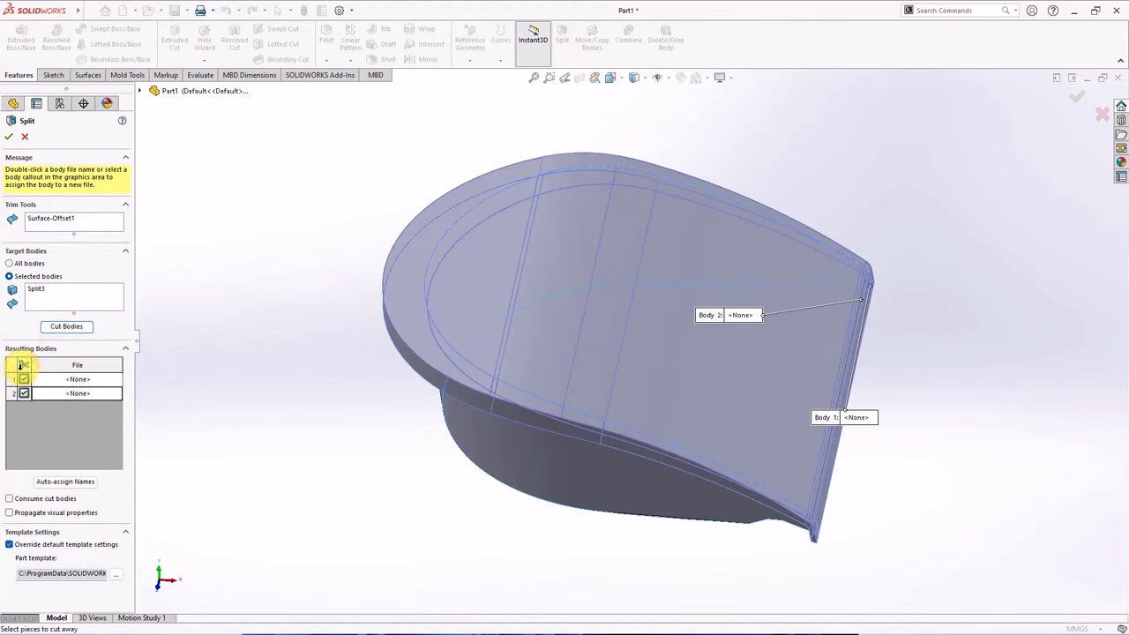
pyautogui.click(7, 137)
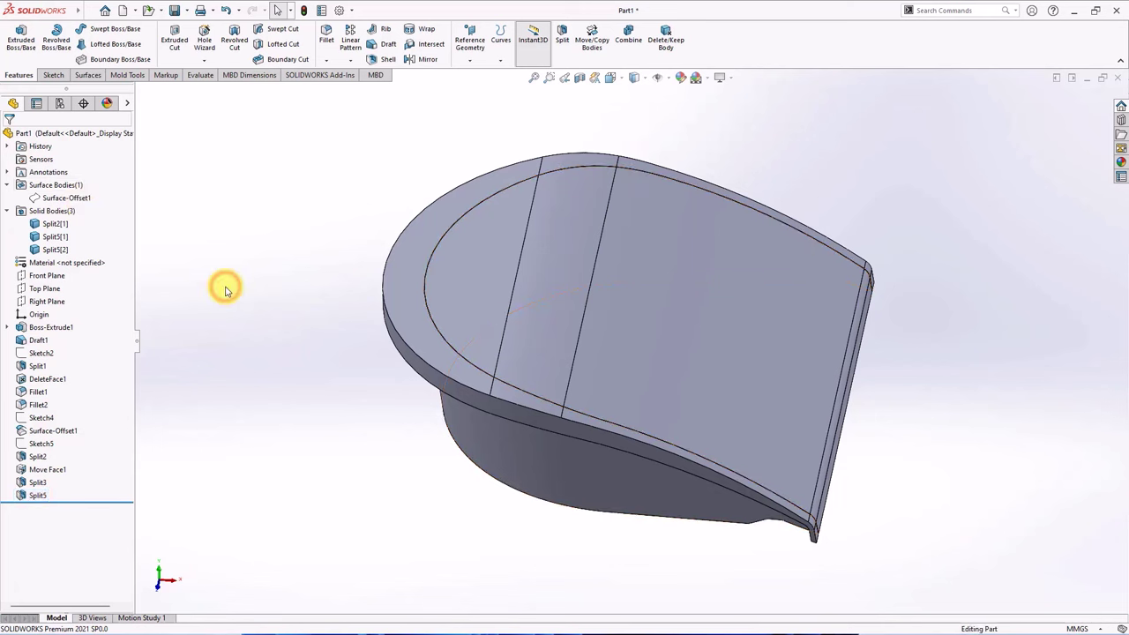
# Step: Hide the rim body, combine the inner lip with the main body, then show the rim again
pyautogui.click(410, 307)
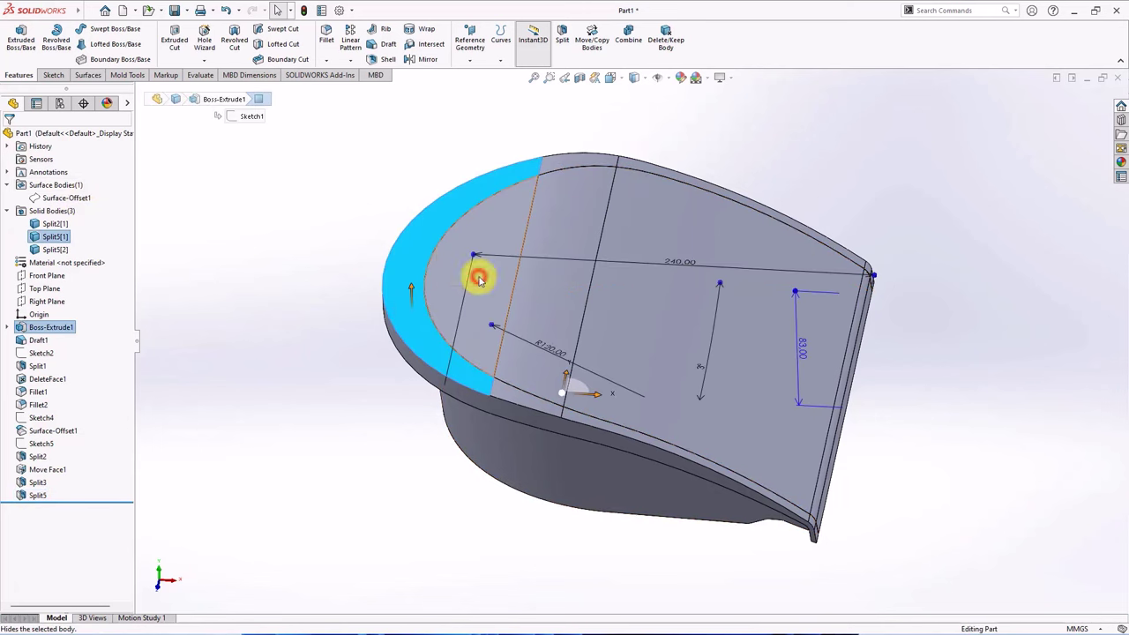
pyautogui.click(479, 269)
pyautogui.click(627, 37)
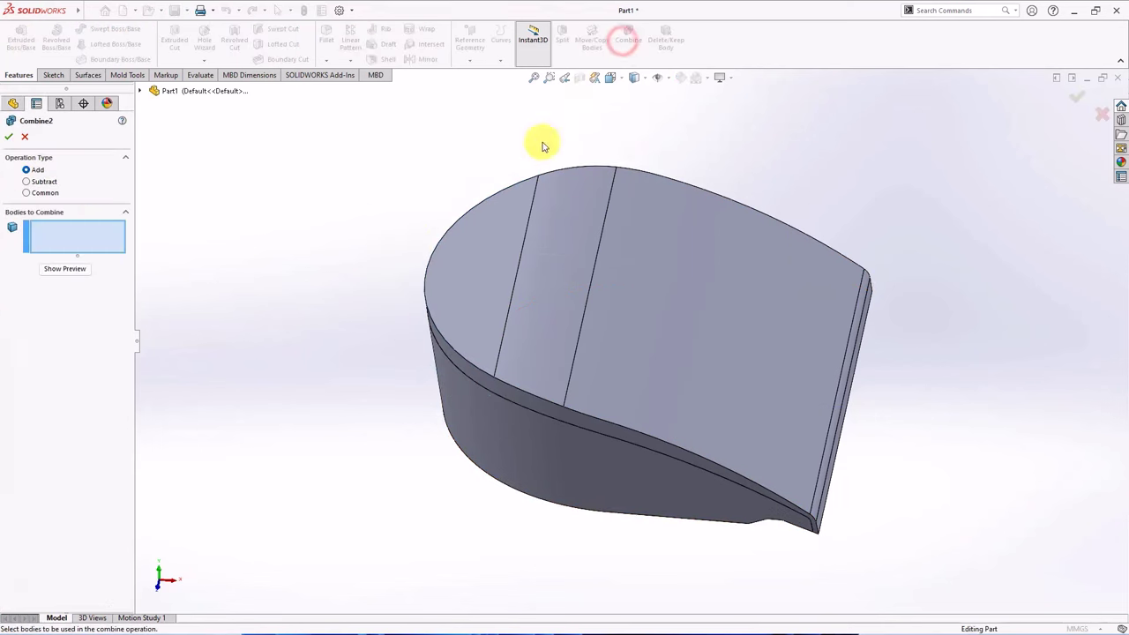
pyautogui.click(494, 248)
pyautogui.click(494, 410)
pyautogui.click(7, 137)
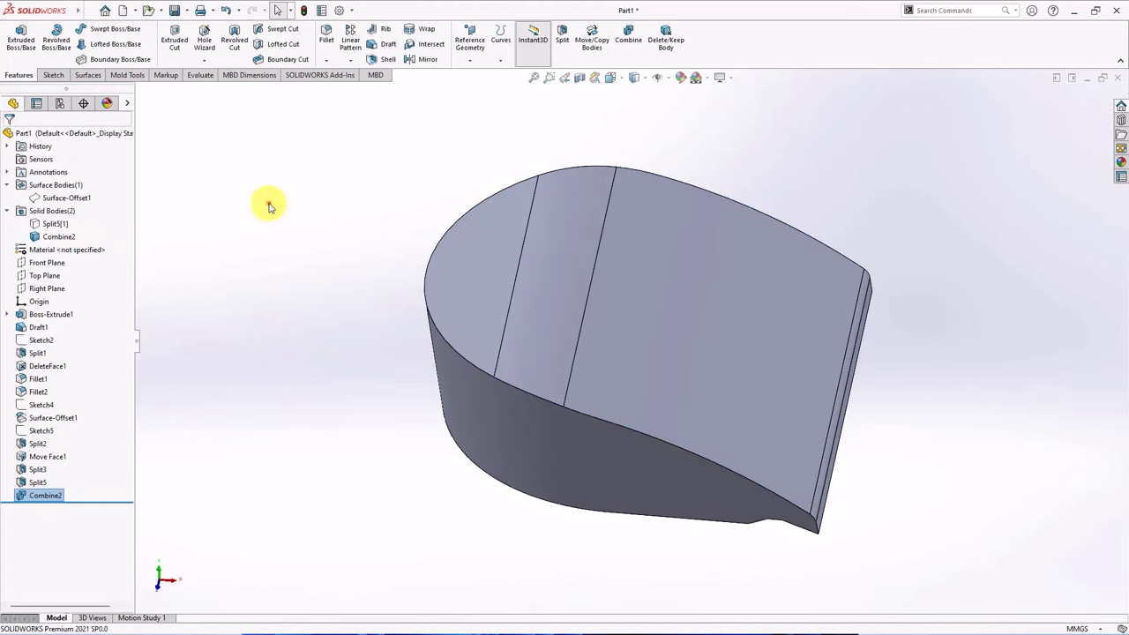
pyautogui.click(50, 223)
pyautogui.click(66, 210)
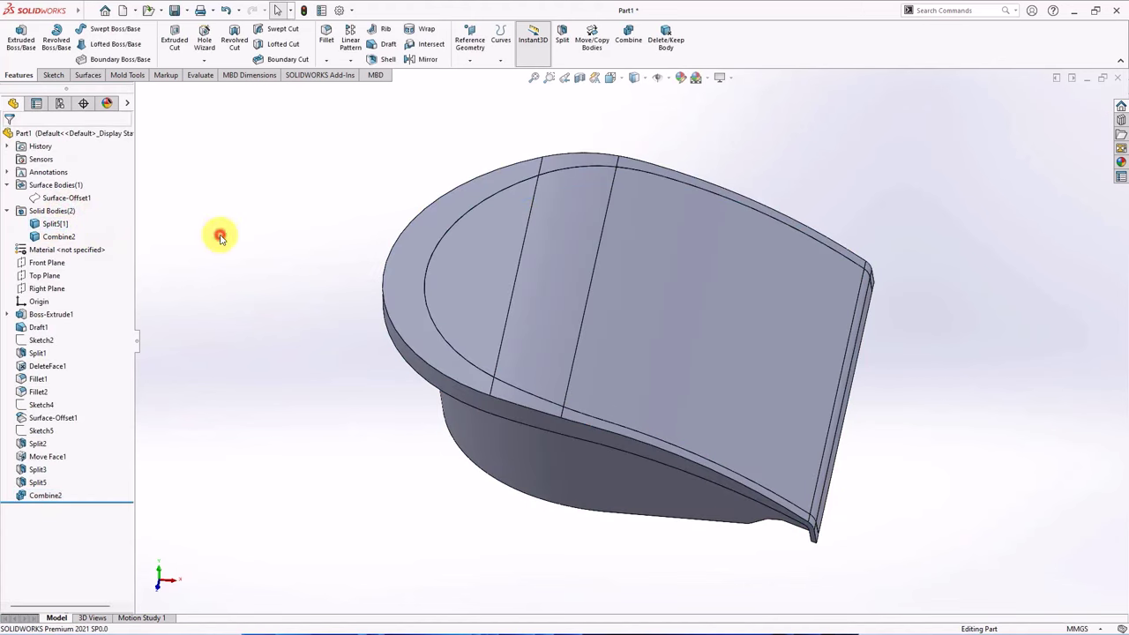
pyautogui.click(44, 275)
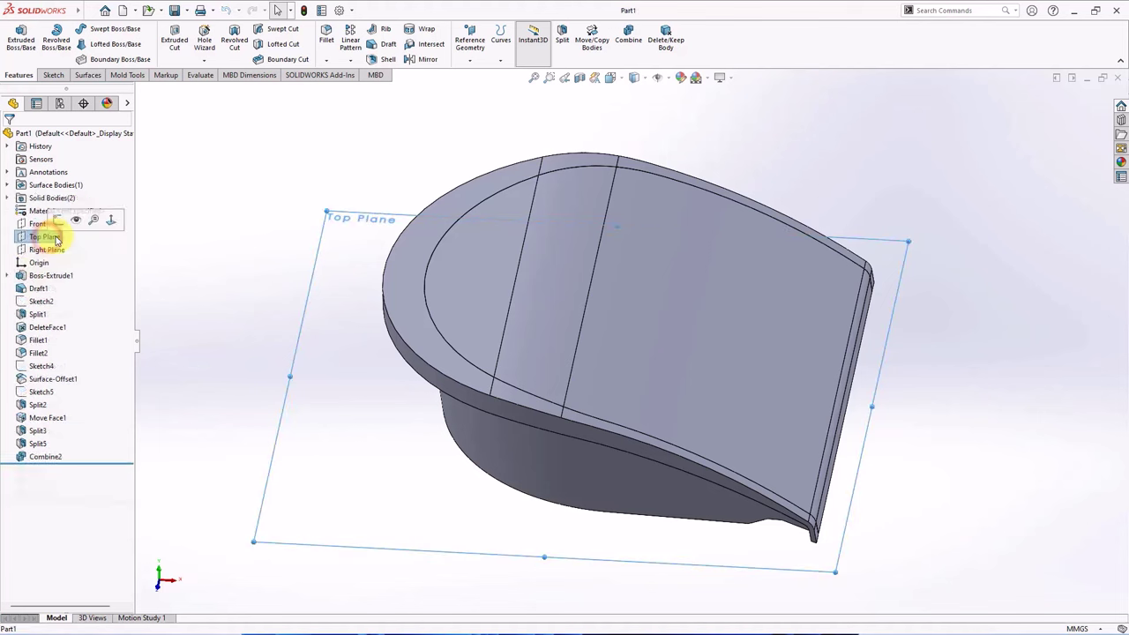
# Step: Start a parting-line draft pulled from the Top Plane on the tangent chain of top outer edges
pyautogui.click(372, 44)
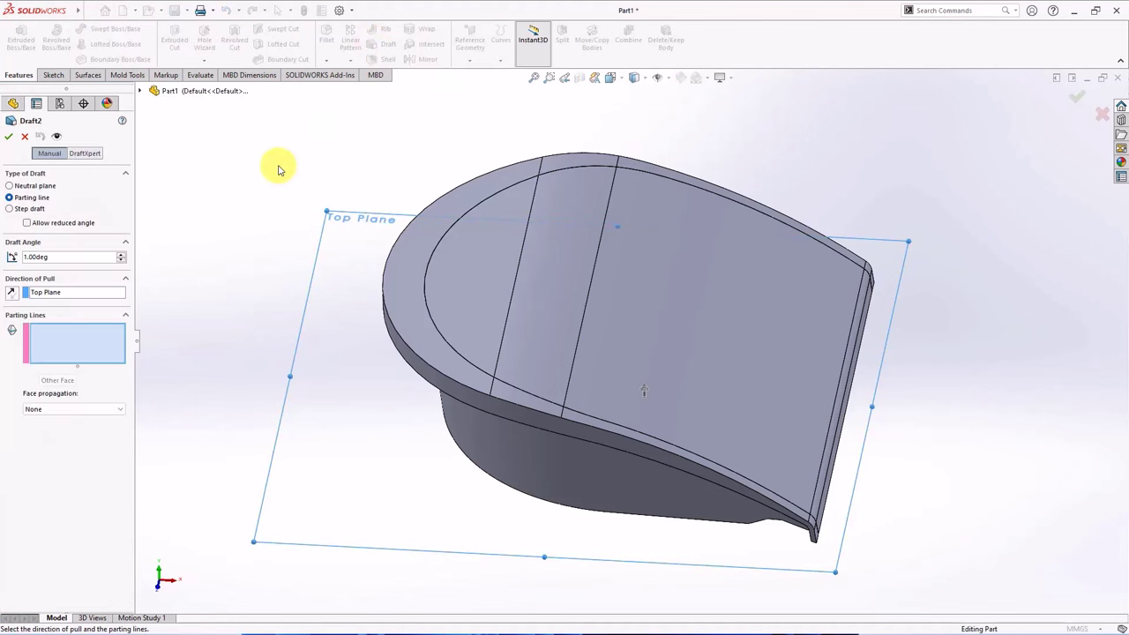
pyautogui.moveTo(271, 210); pyautogui.dragTo(151, 220, button='middle')
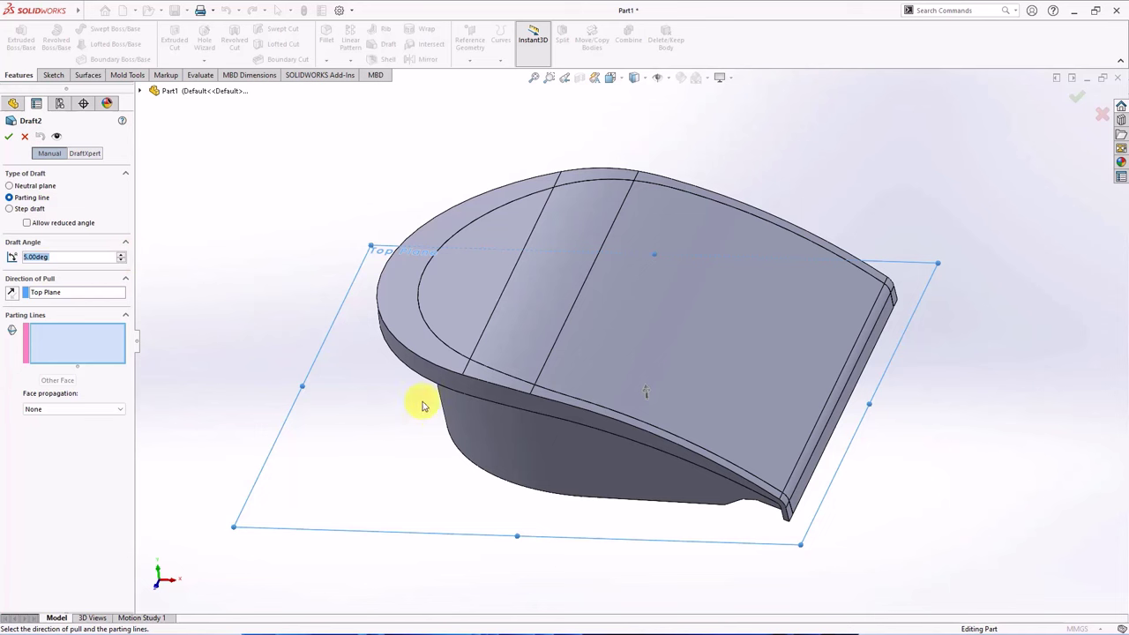
pyautogui.rightClick(378, 303)
pyautogui.click(424, 416)
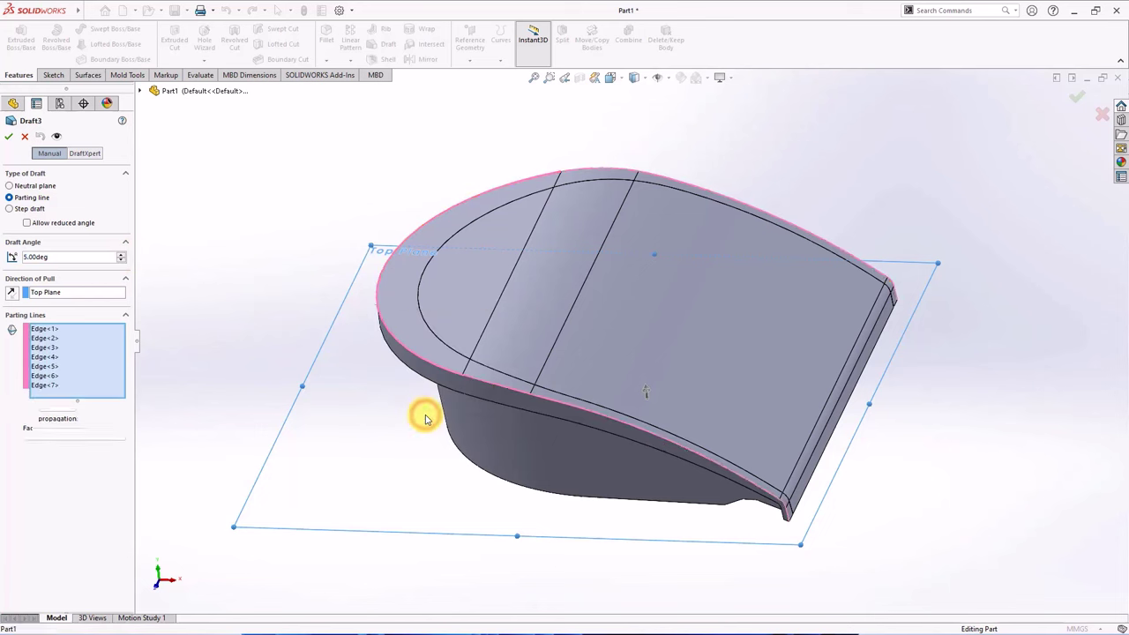
pyautogui.moveTo(887, 335)
pyautogui.mouseDown(button='middle')
pyautogui.moveTo(743, 317)
pyautogui.moveTo(655, 390)
pyautogui.mouseUp(button='middle')
pyautogui.scroll(-5, 662, 373)
pyautogui.scroll(-3, 605, 344)
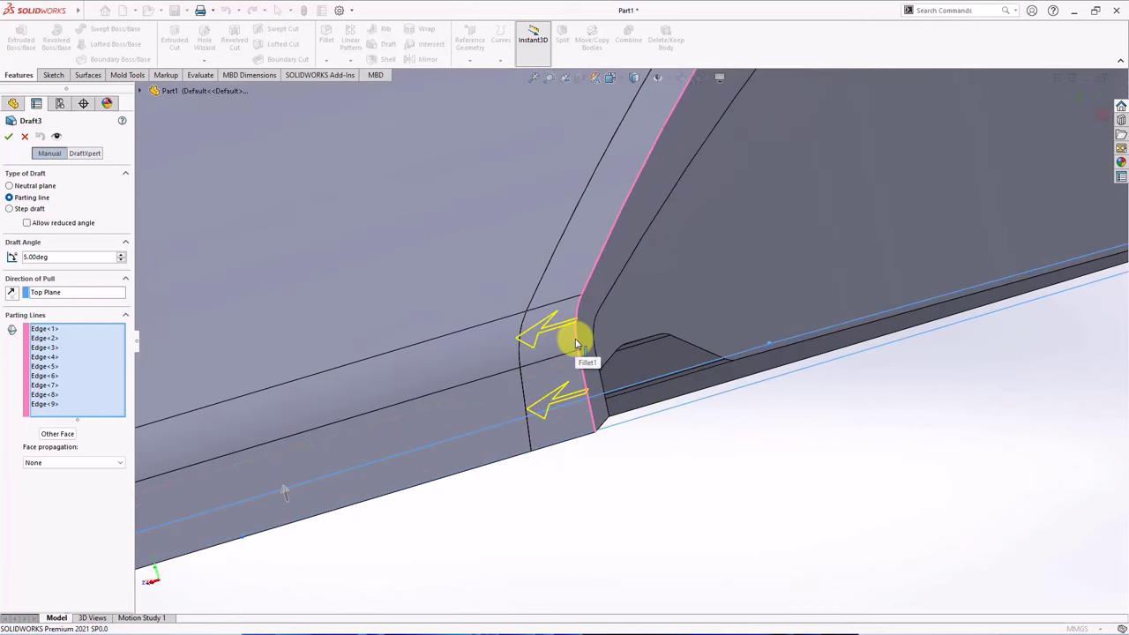
# Step: Flip one parting edge to draft the other face and confirm the 5° Draft3
pyautogui.click(55, 436)
pyautogui.click(46, 396)
pyautogui.click(53, 432)
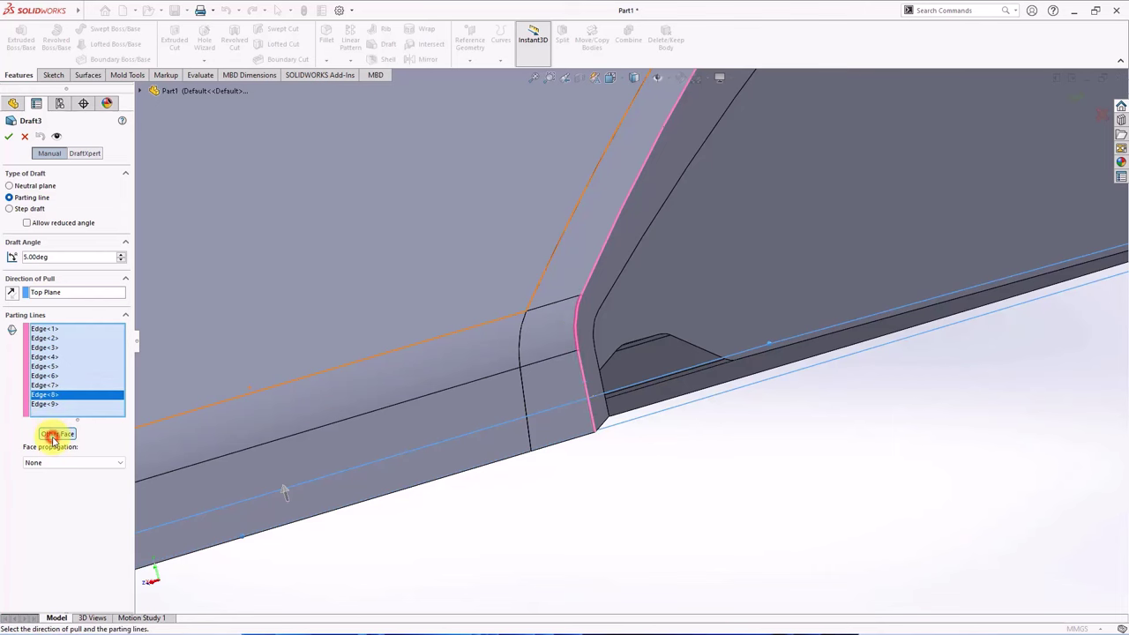
pyautogui.scroll(3, 688, 340)
pyautogui.scroll(5, 687, 340)
pyautogui.moveTo(688, 340)
pyautogui.mouseDown(button='middle')
pyautogui.moveTo(802, 298)
pyautogui.moveTo(794, 373)
pyautogui.mouseUp(button='middle')
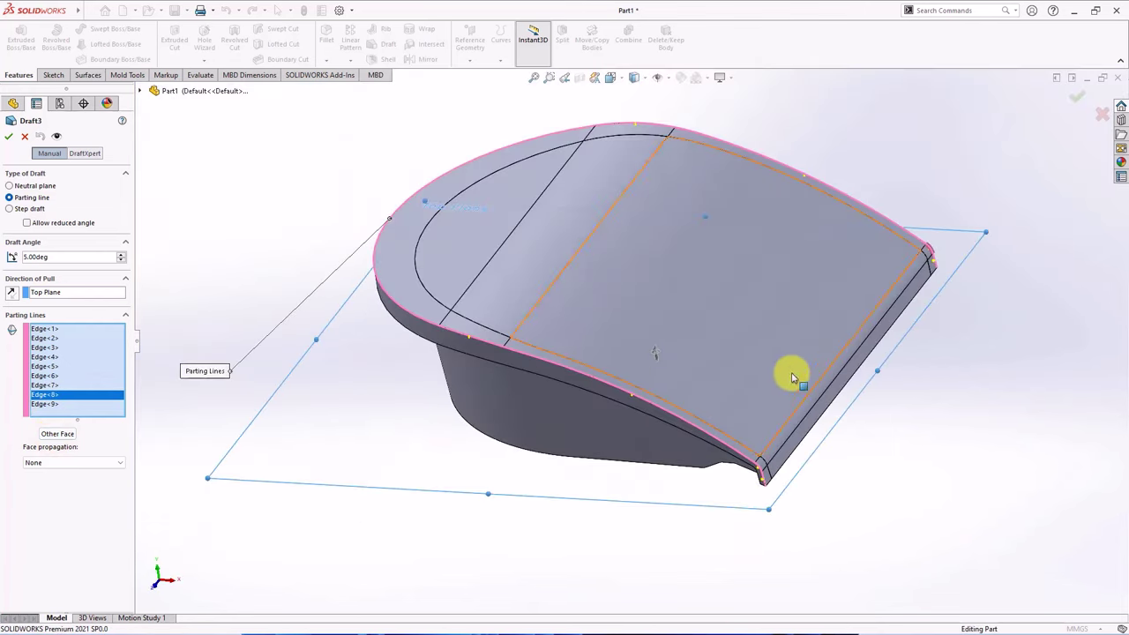
pyautogui.scroll(-3, 680, 429)
pyautogui.click(9, 138)
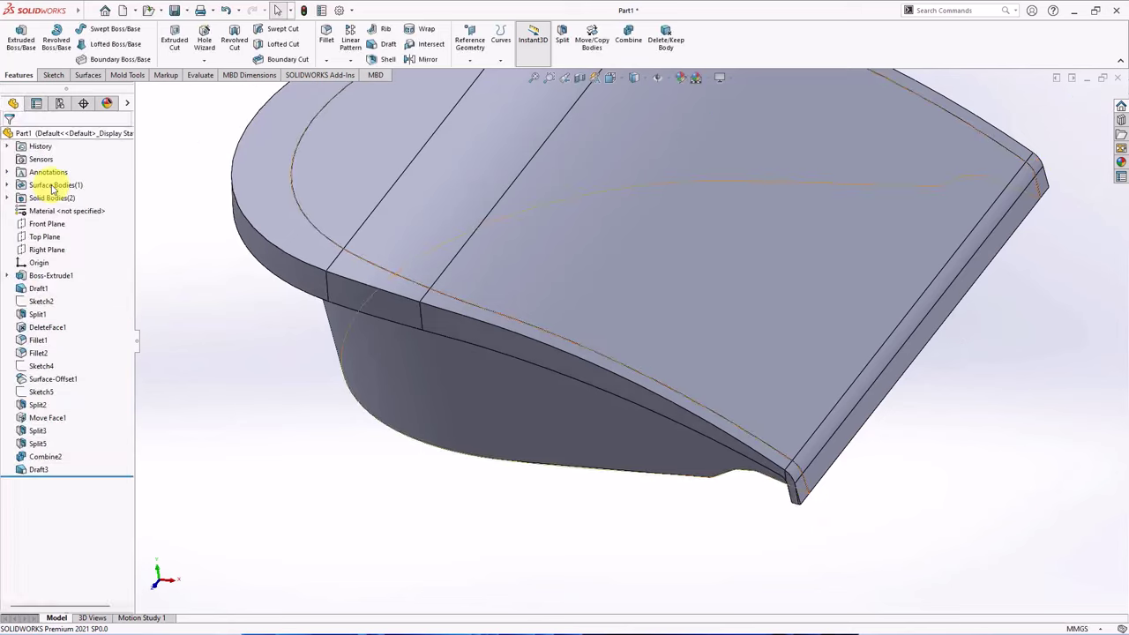
# Step: Compare the part with and without Draft3 by rolling the history back and forward
pyautogui.scroll(3, 504, 297)
pyautogui.moveTo(504, 297); pyautogui.dragTo(533, 226, button='middle')
pyautogui.hotkey('ctrl', '1')
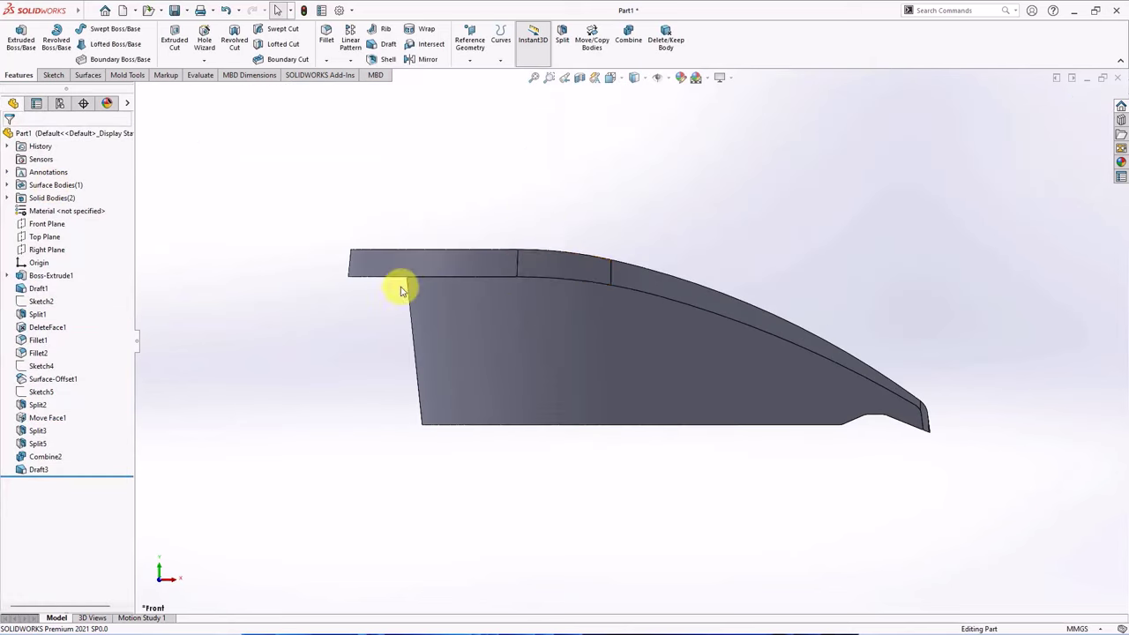
pyautogui.scroll(-3, 396, 285)
pyautogui.moveTo(93, 477)
pyautogui.mouseDown()
pyautogui.moveTo(104, 466)
pyautogui.moveTo(100, 476)
pyautogui.mouseUp()
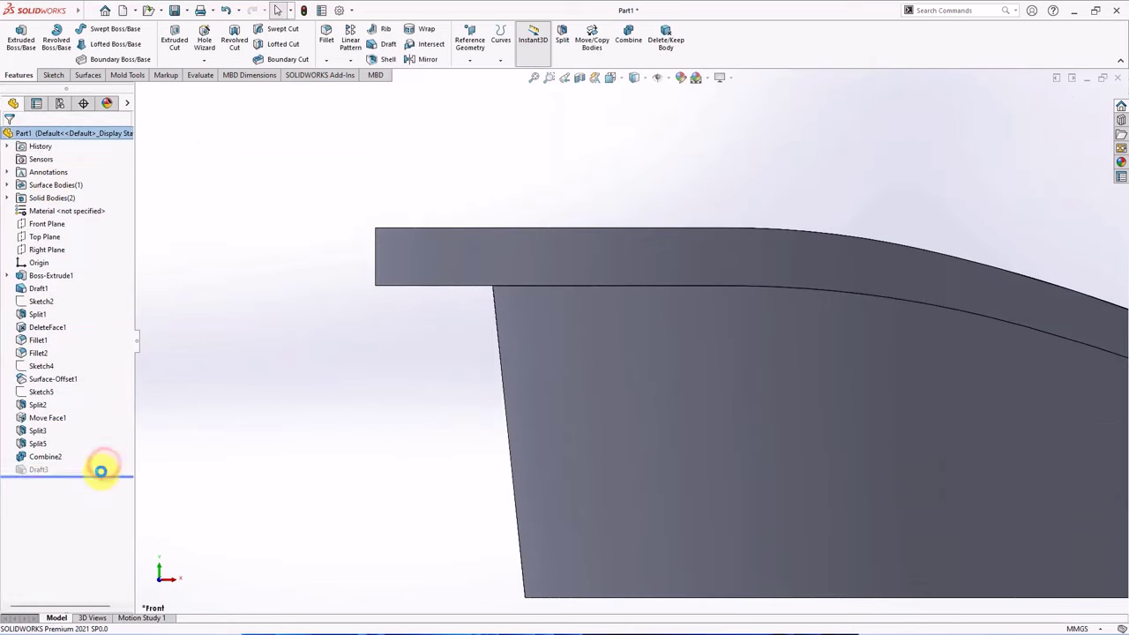
pyautogui.scroll(3, 429, 347)
pyautogui.moveTo(428, 347)
pyautogui.mouseDown(button='middle')
pyautogui.moveTo(610, 395)
pyautogui.moveTo(748, 392)
pyautogui.mouseUp(button='middle')
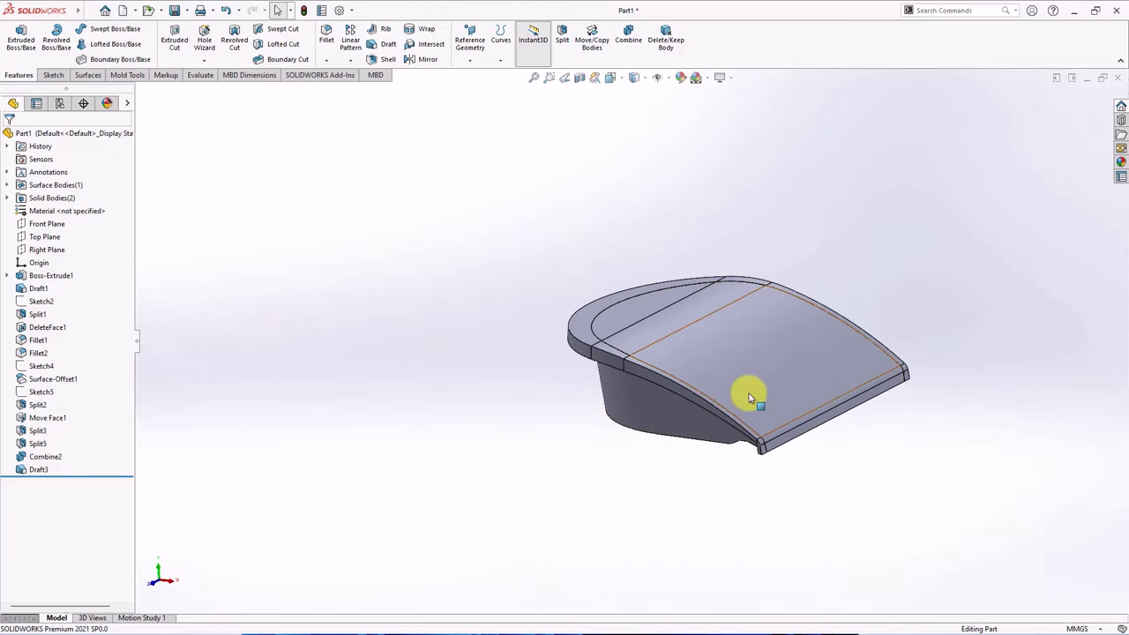
pyautogui.scroll(-2, 749, 396)
pyautogui.click(612, 381)
pyautogui.moveTo(613, 380); pyautogui.dragTo(408, 297, button='middle')
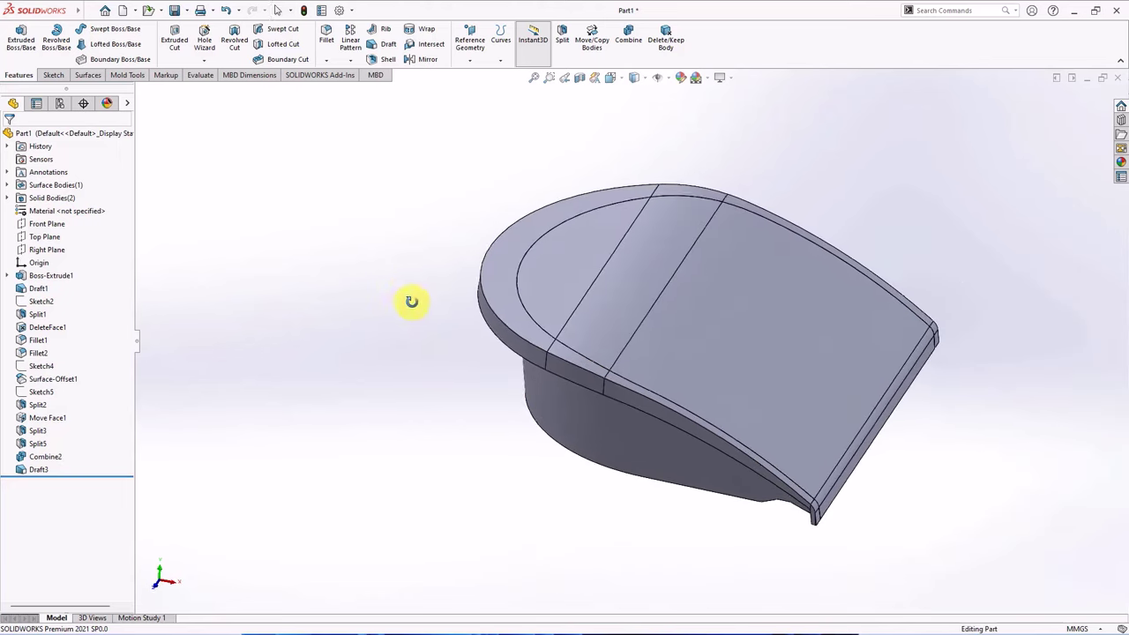
# Step: Start a variable-size fillet on the first rim edge with 5 mm at both control points
pyautogui.click(327, 37)
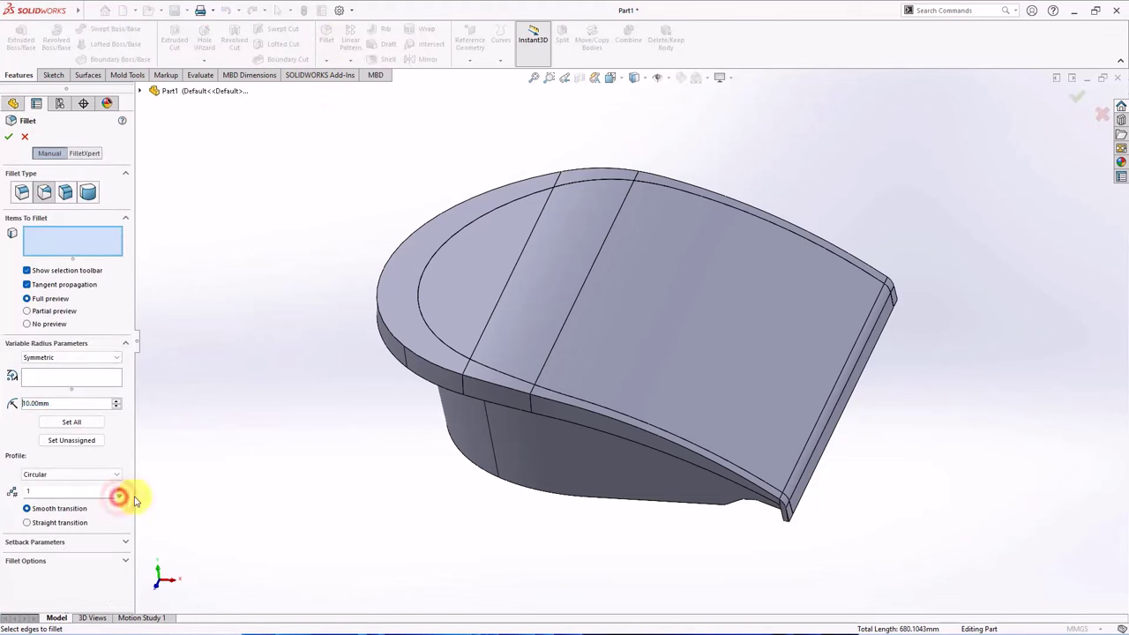
pyautogui.click(396, 343)
pyautogui.click(435, 391)
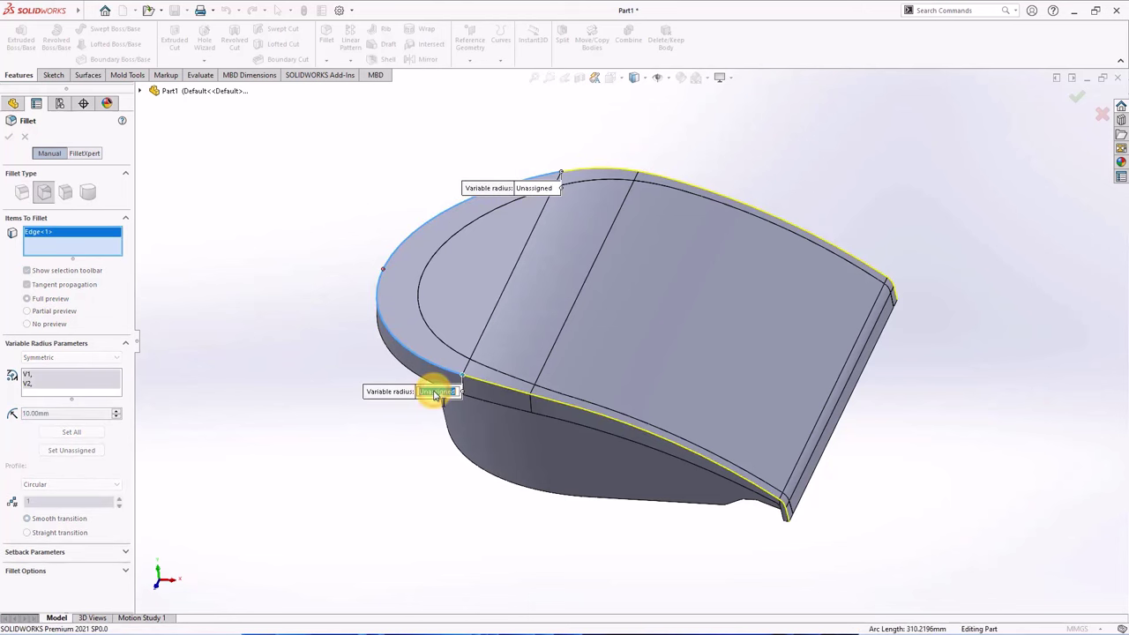
pyautogui.write('5')
pyautogui.press('Return')
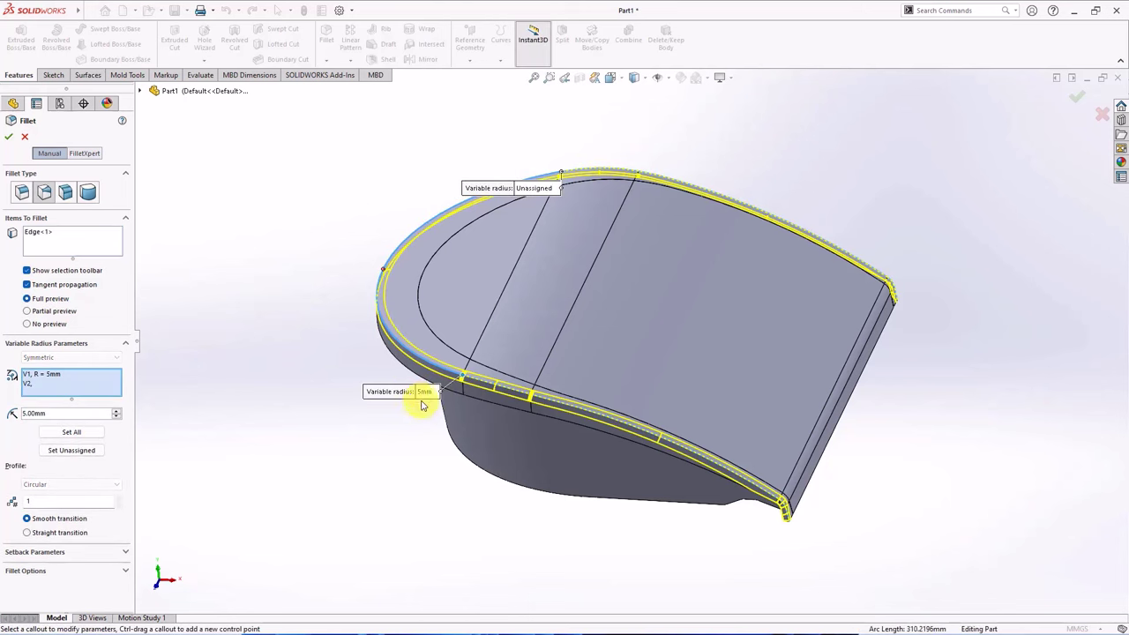
pyautogui.click(535, 188)
pyautogui.click(687, 150)
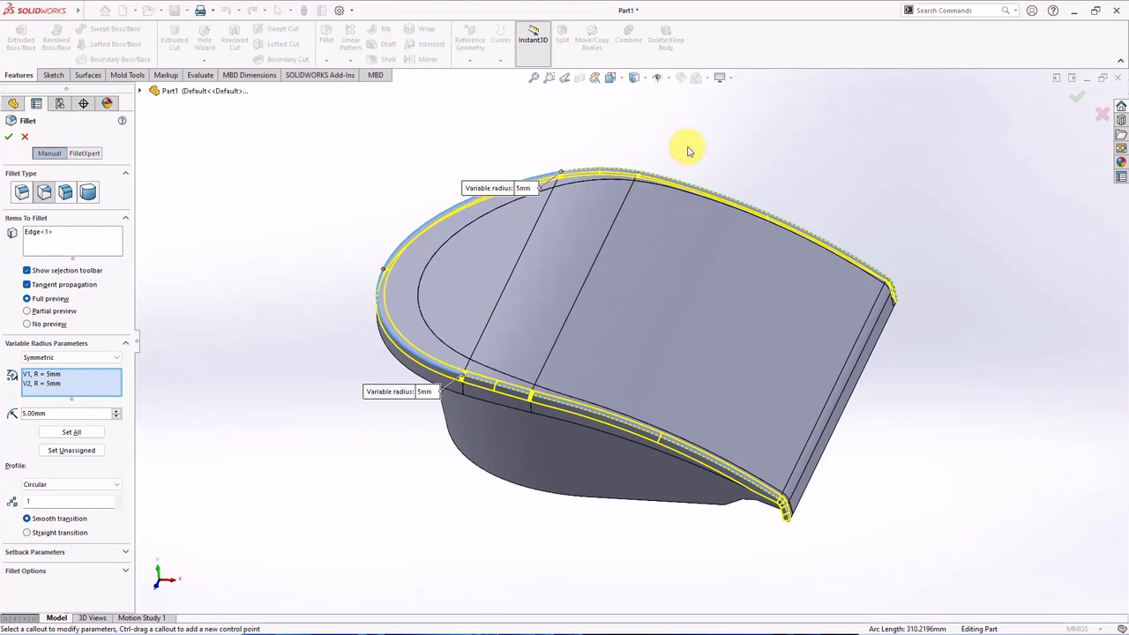
pyautogui.click(70, 243)
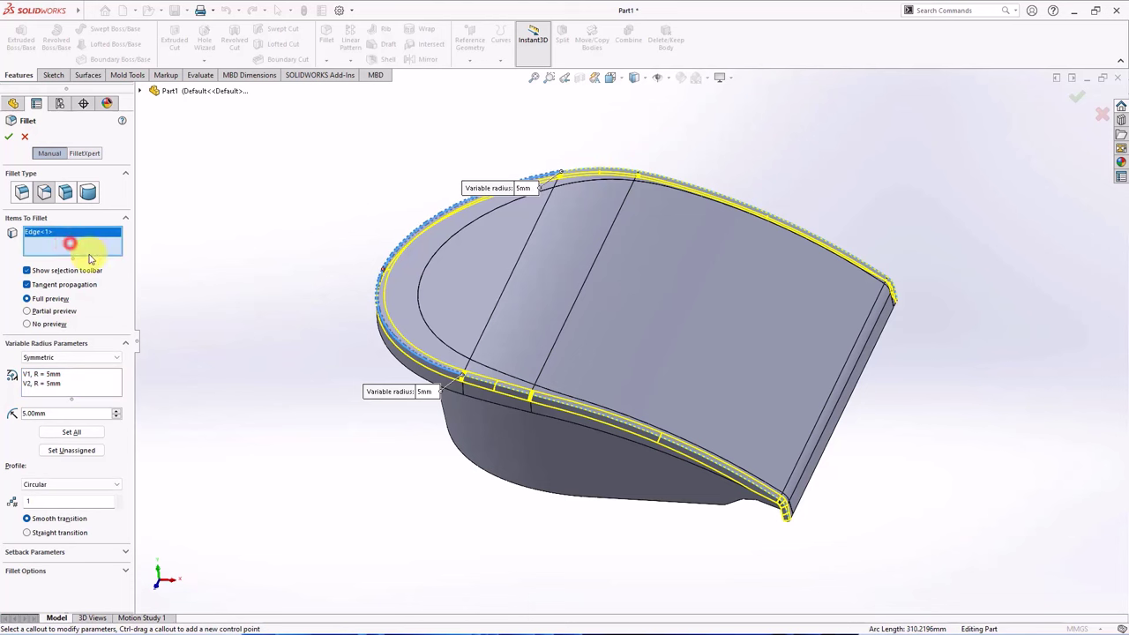
# Step: Add the next rim edge with 3 mm at the lip end and 4 mm at the middle
pyautogui.click(708, 459)
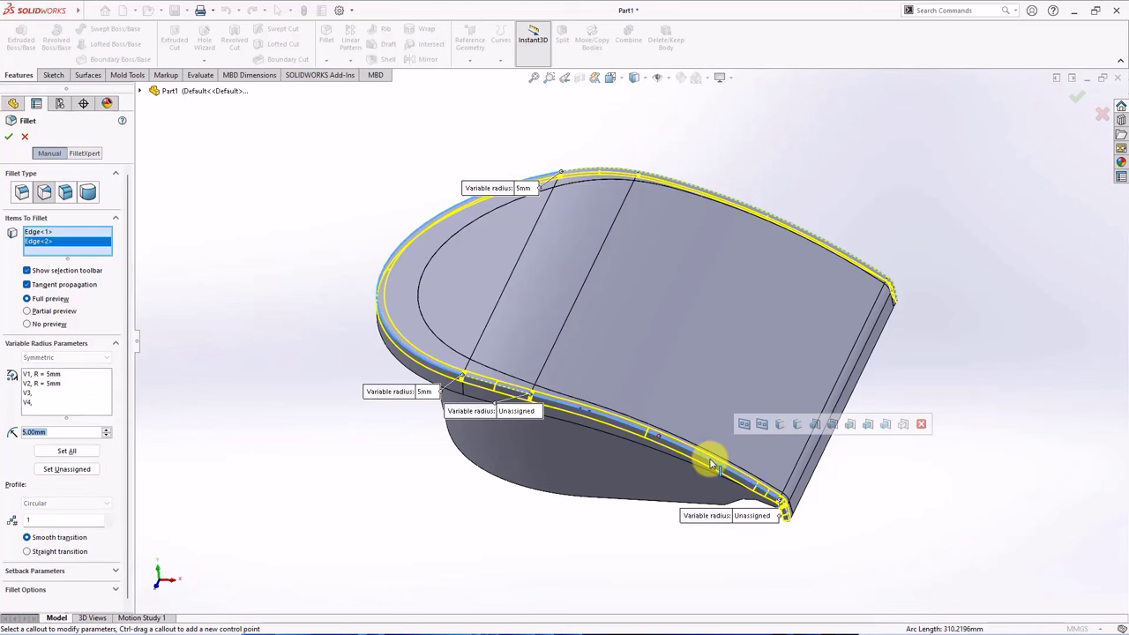
pyautogui.moveTo(749, 518); pyautogui.dragTo(776, 571)
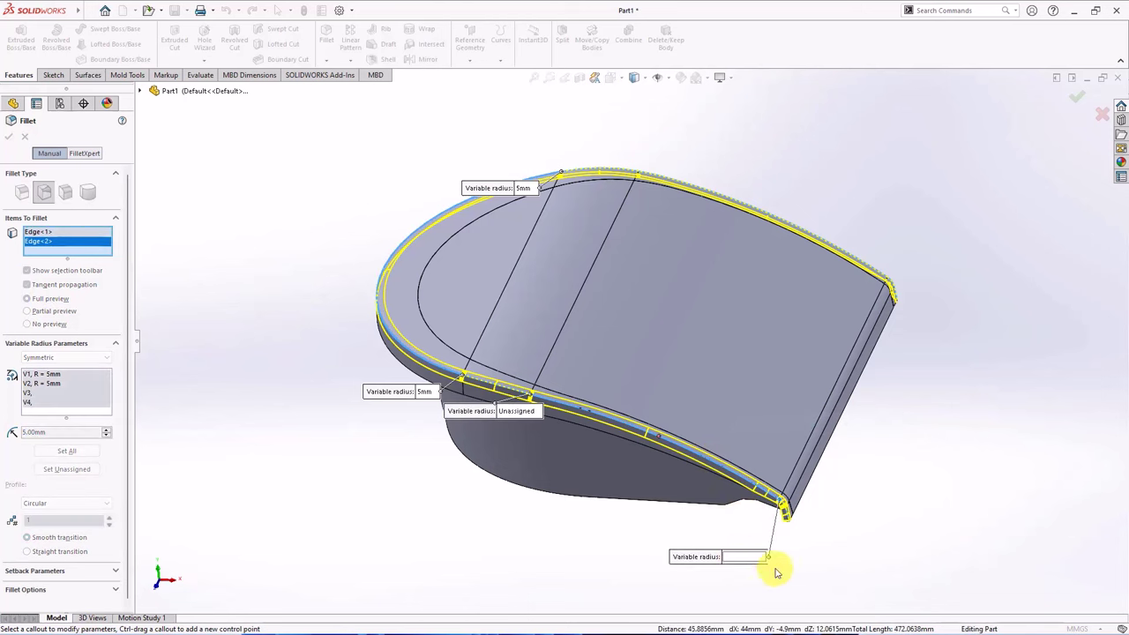
pyautogui.write('3')
pyautogui.press('Return')
pyautogui.click(518, 411)
pyautogui.write('4')
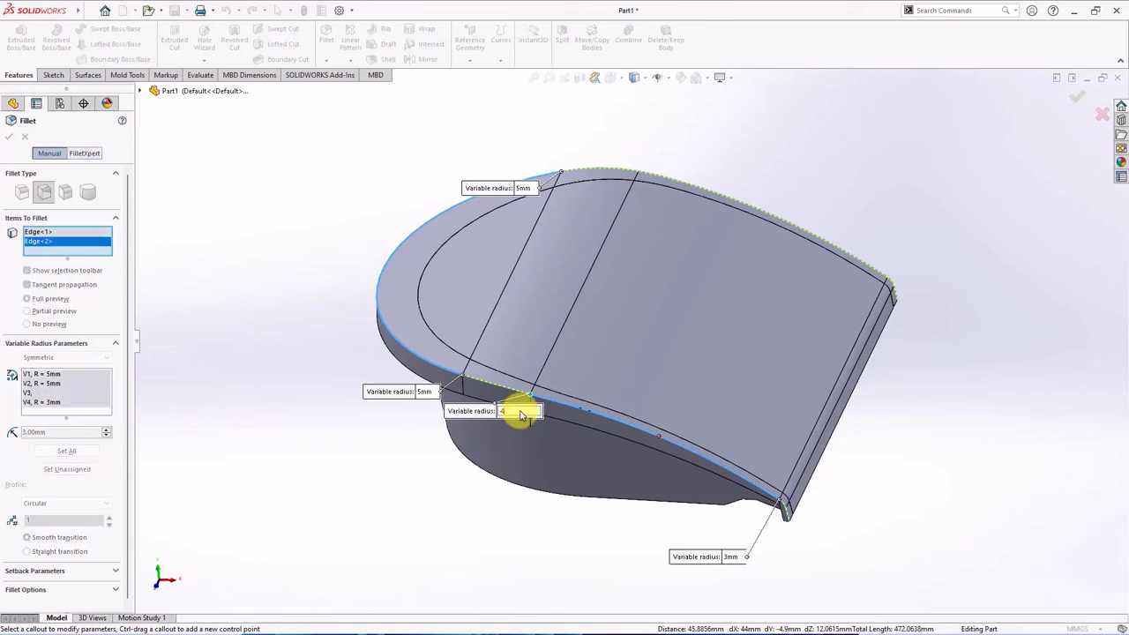
pyautogui.press('Return')
# Step: Add the third and fourth rim edges, setting their remaining control points to 3 mm and 4 mm
pyautogui.click(523, 398)
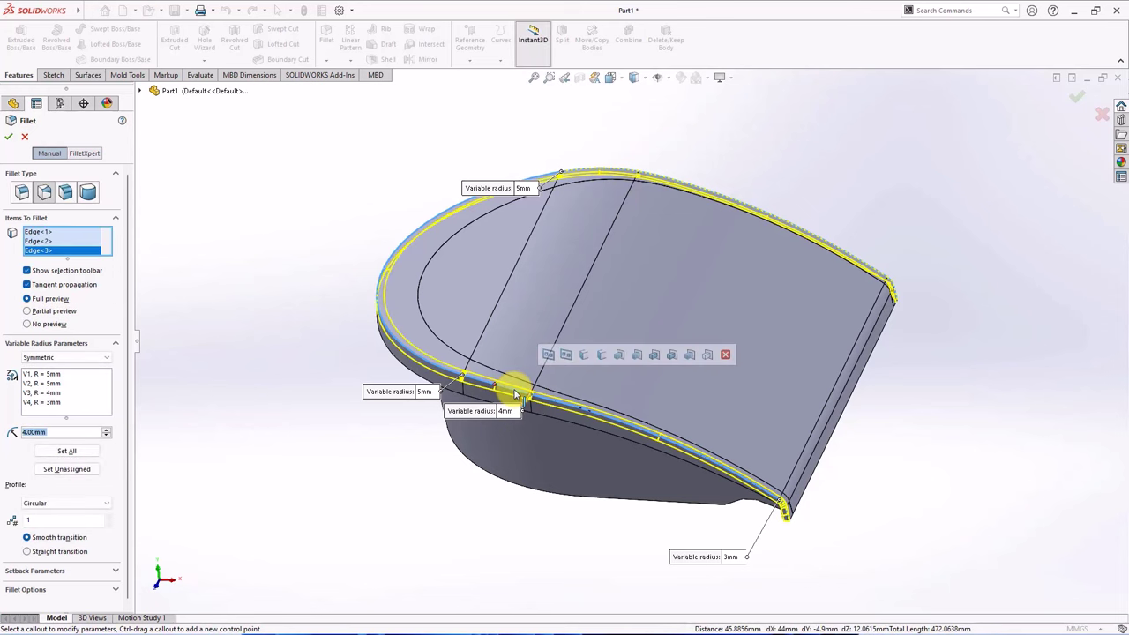
pyautogui.moveTo(527, 406)
pyautogui.mouseDown(button='middle')
pyautogui.moveTo(708, 344)
pyautogui.moveTo(537, 433)
pyautogui.moveTo(670, 502)
pyautogui.moveTo(632, 430)
pyautogui.mouseUp(button='middle')
pyautogui.click(632, 429)
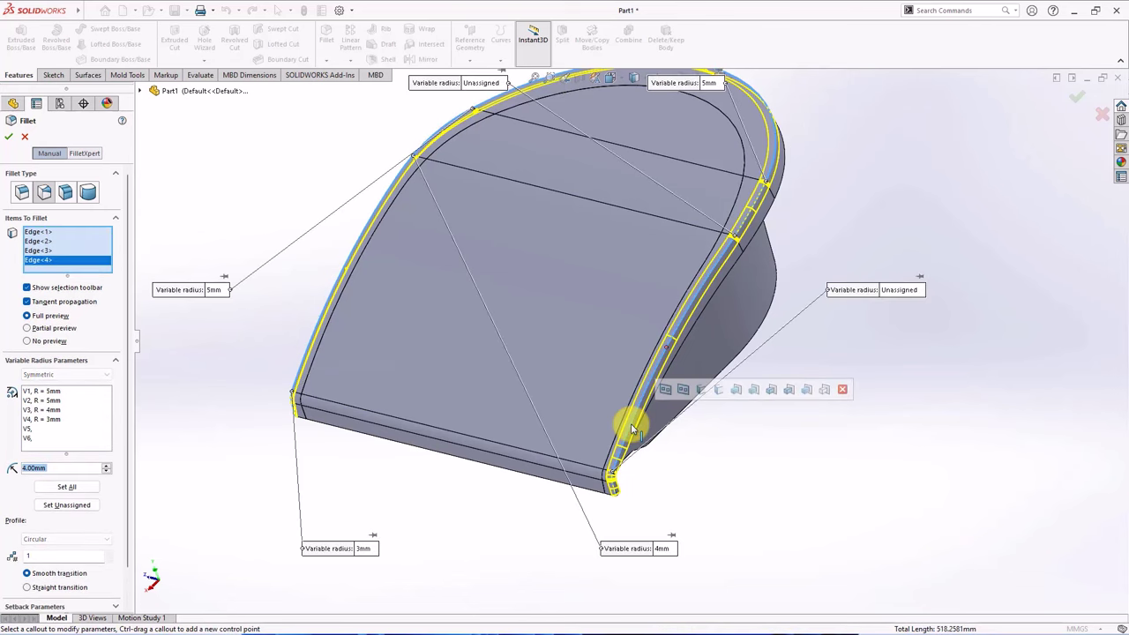
pyautogui.click(899, 291)
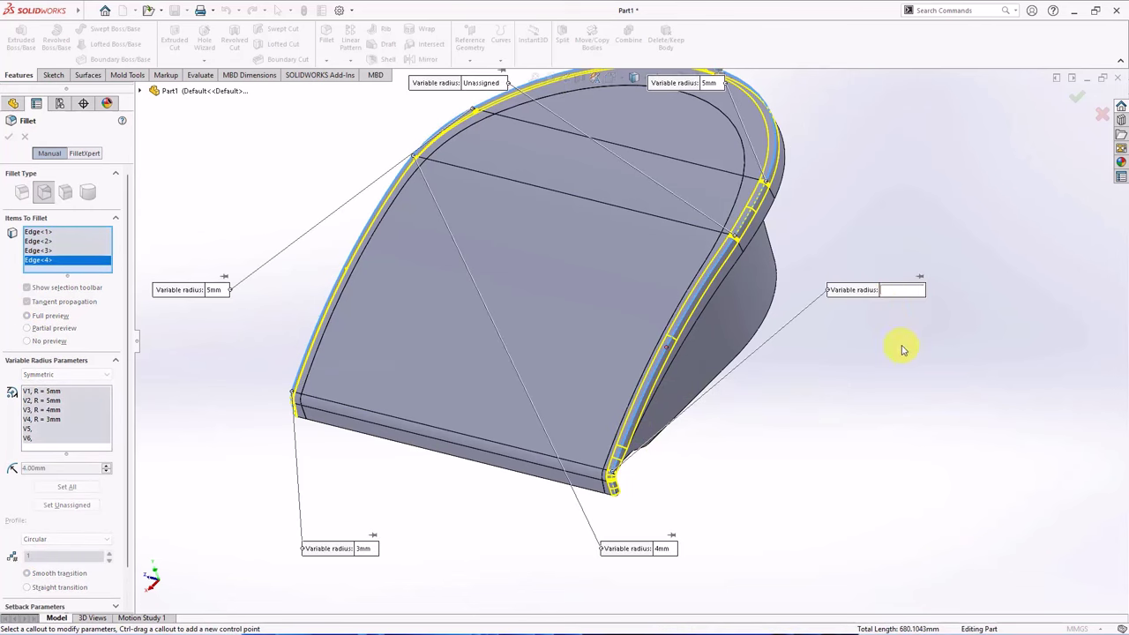
pyautogui.write('3')
pyautogui.press('Return')
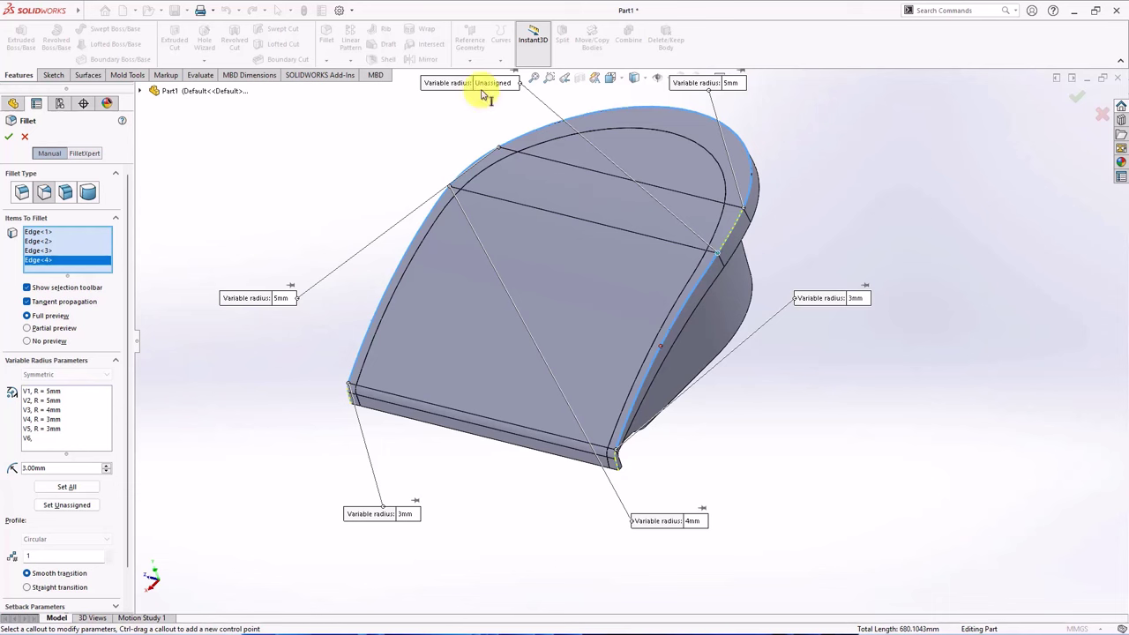
pyautogui.moveTo(482, 92)
pyautogui.mouseDown()
pyautogui.moveTo(806, 373)
pyautogui.moveTo(805, 394)
pyautogui.mouseUp()
pyautogui.click(806, 394)
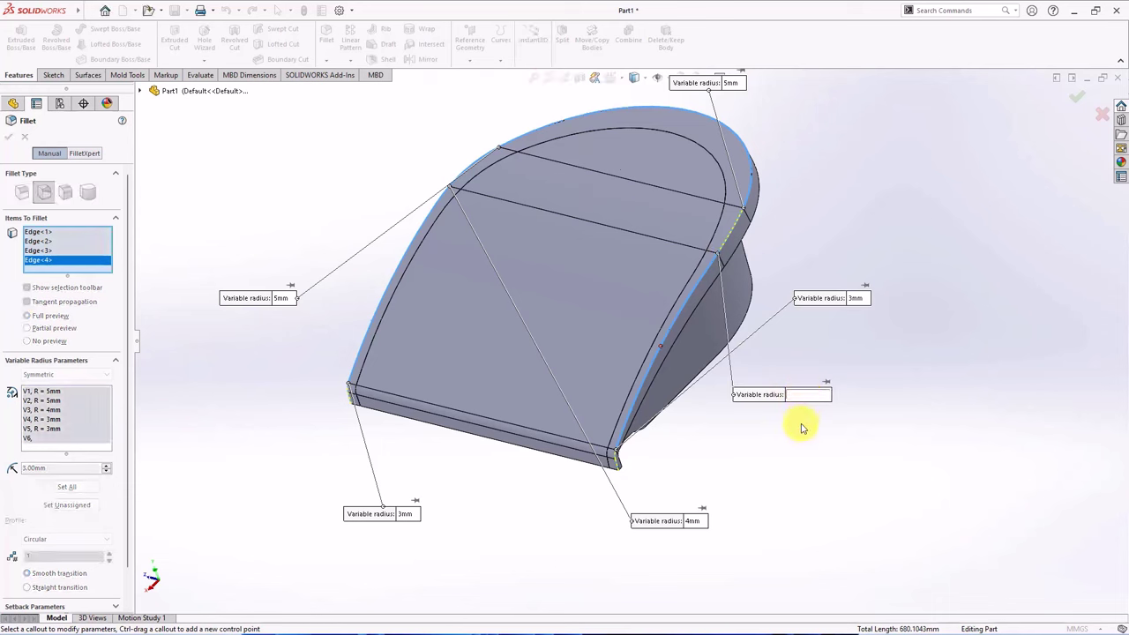
pyautogui.write('4')
pyautogui.press('Return')
# Step: Add the final rim edge, use straight transitions without tangent propagation, and confirm VarFillet4
pyautogui.click(725, 242)
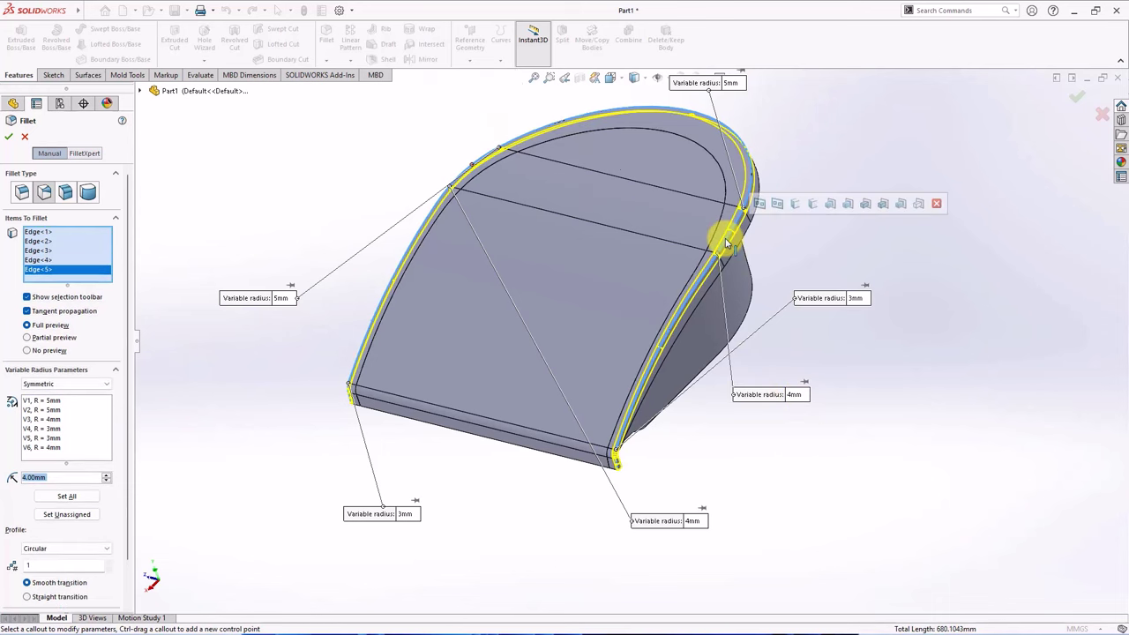
pyautogui.click(11, 137)
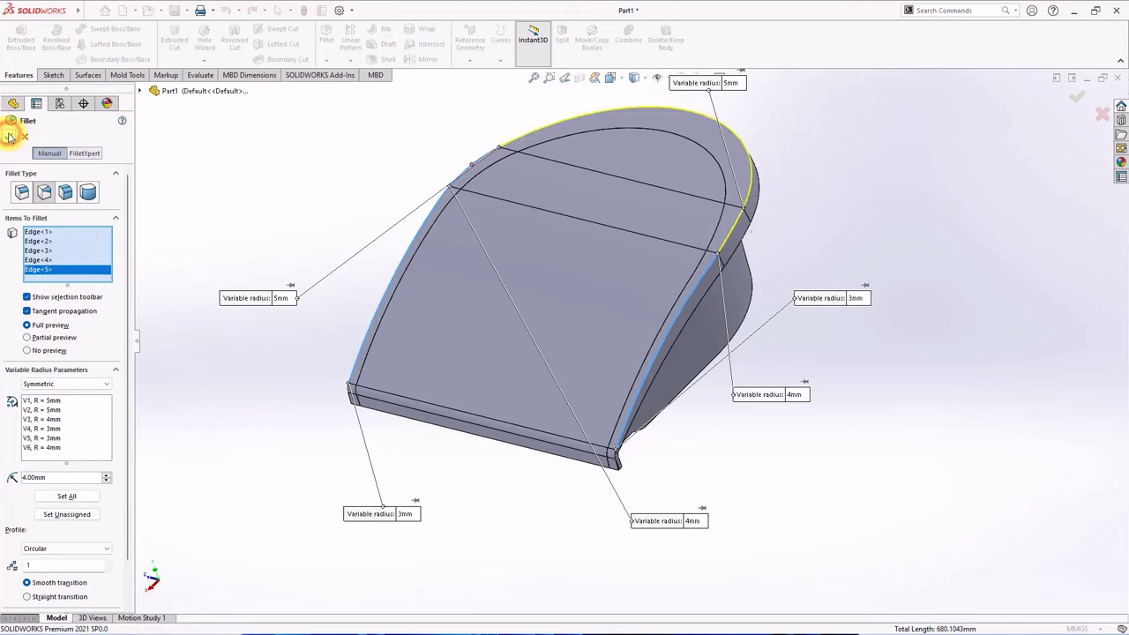
pyautogui.click(27, 596)
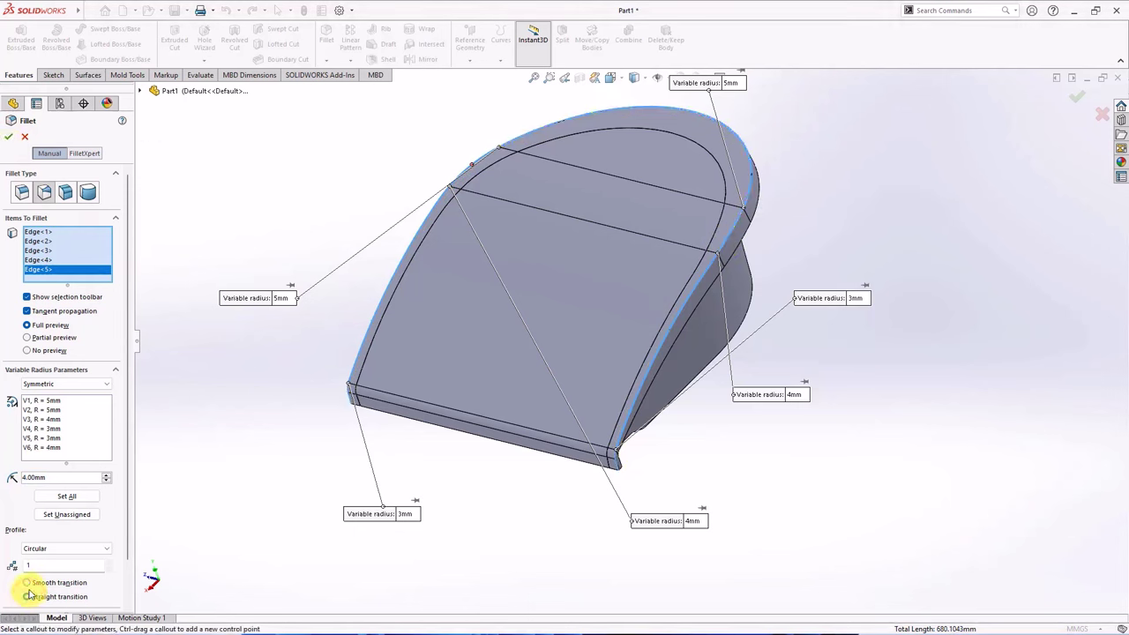
pyautogui.click(10, 137)
pyautogui.click(27, 312)
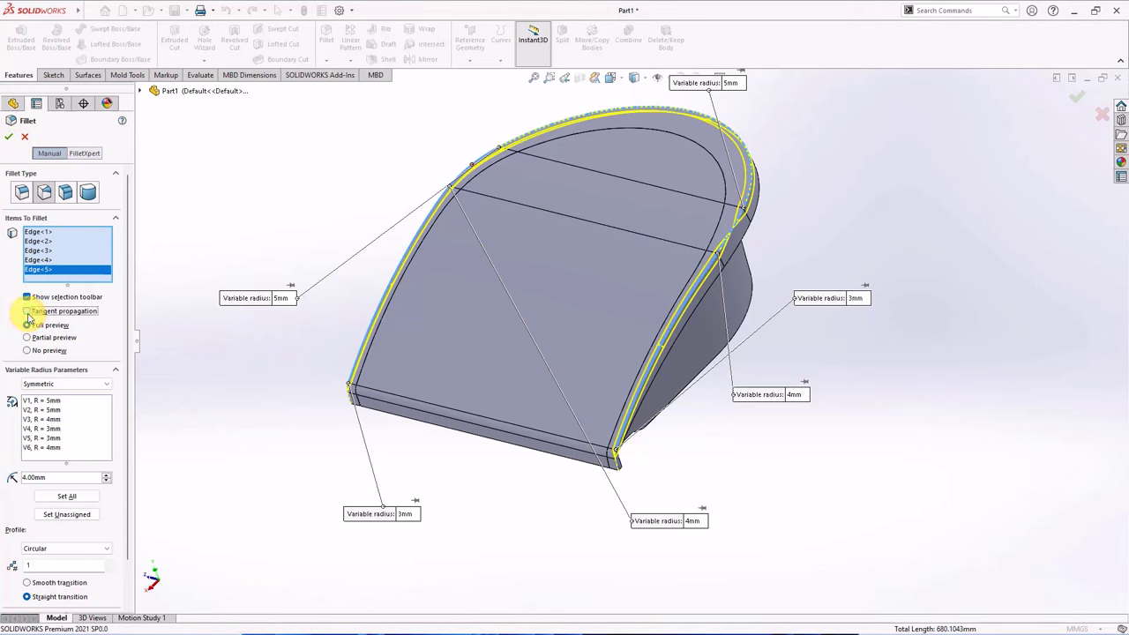
pyautogui.click(727, 238)
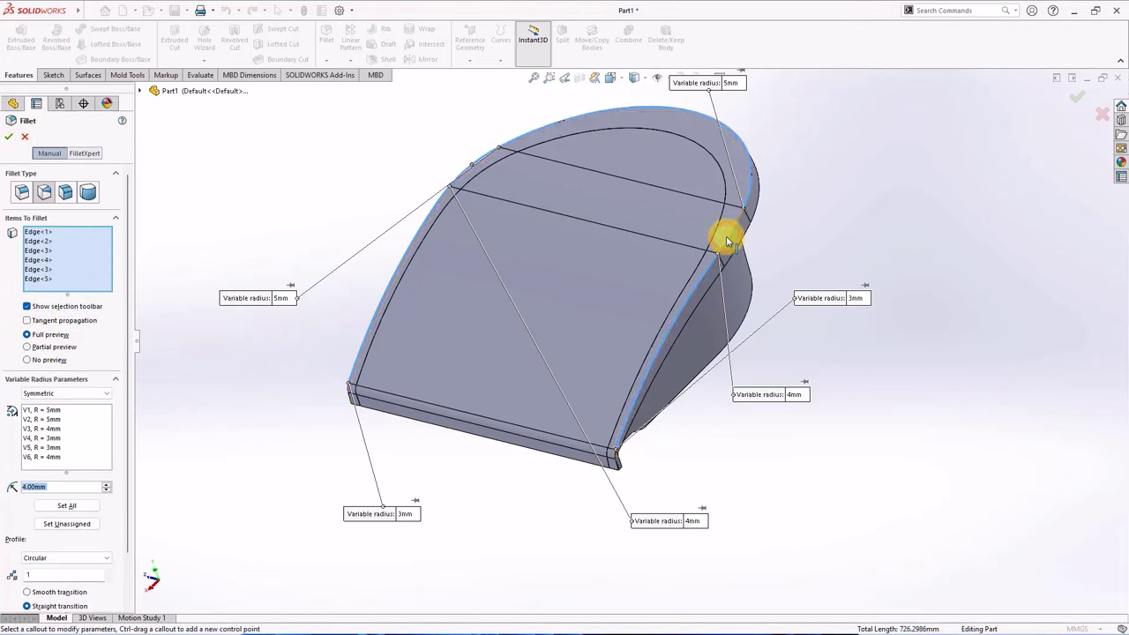
pyautogui.click(9, 136)
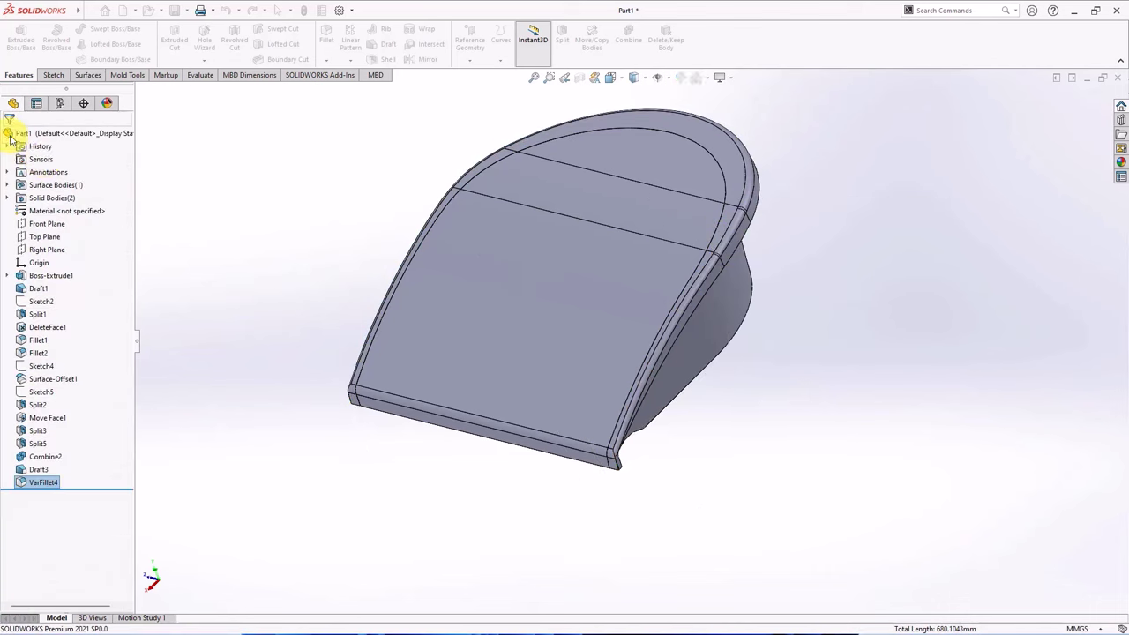
# Step: Hide the main solid body, leaving only the curved lip, and start Shell at 10.00 mm
pyautogui.moveTo(350, 290); pyautogui.dragTo(486, 217, button='middle')
pyautogui.scroll(-3, 645, 314)
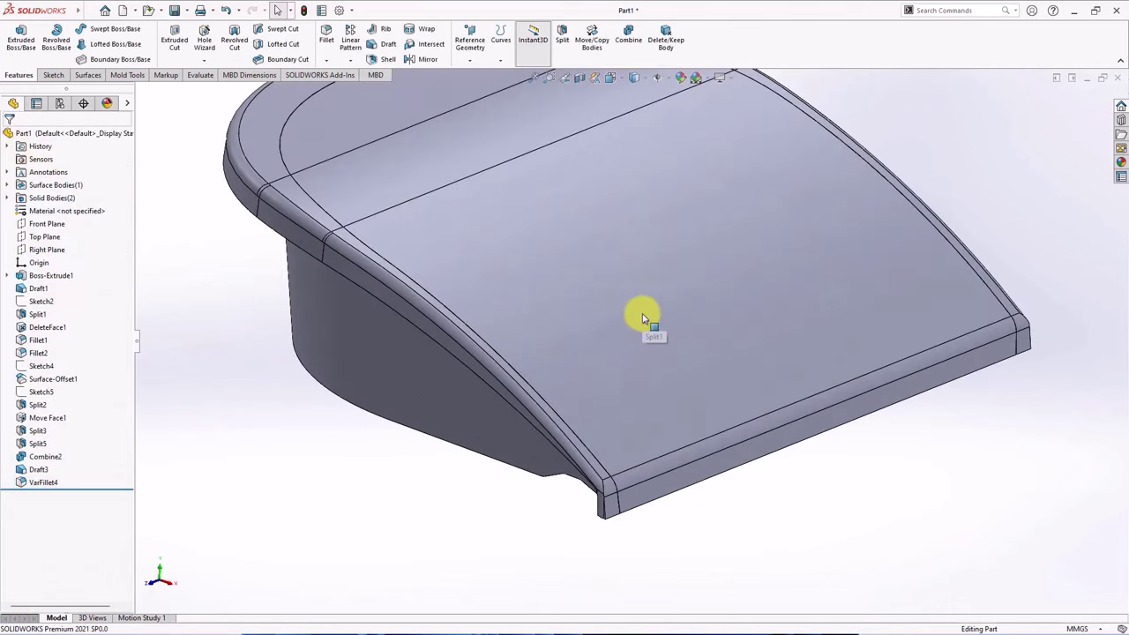
pyautogui.click(596, 280)
pyautogui.click(648, 246)
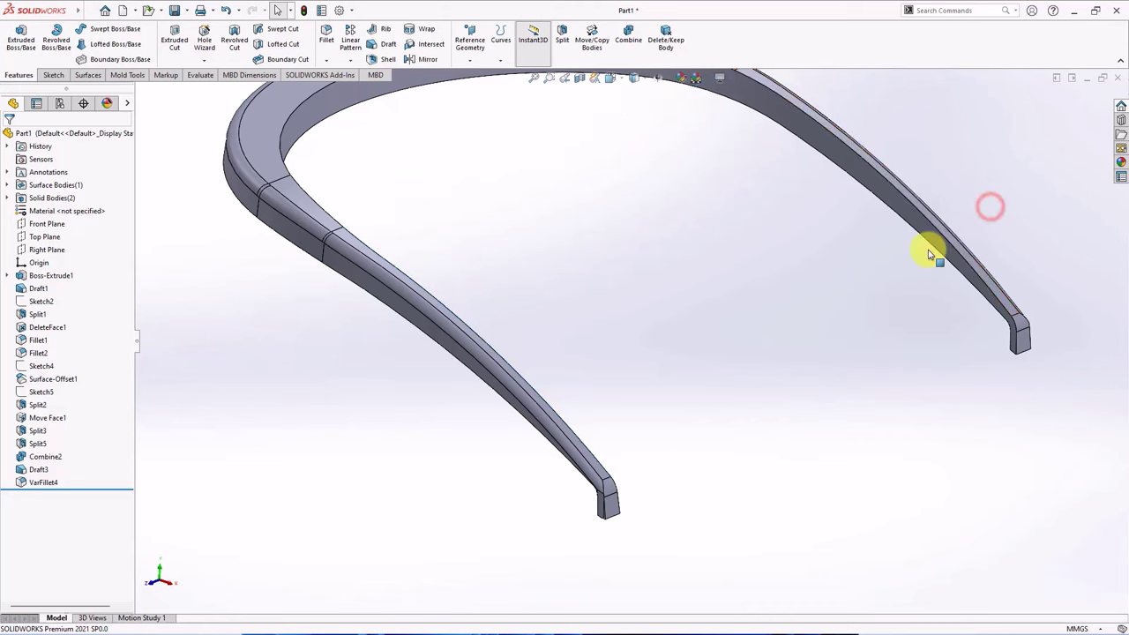
pyautogui.moveTo(574, 291); pyautogui.dragTo(327, 221, button='middle')
pyautogui.click(379, 58)
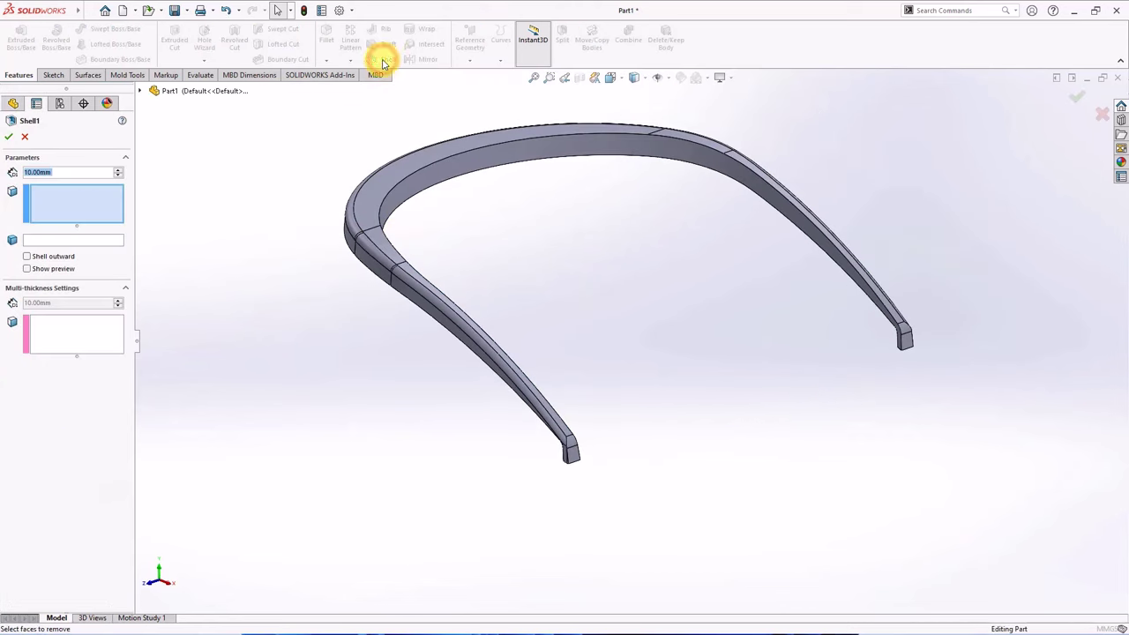
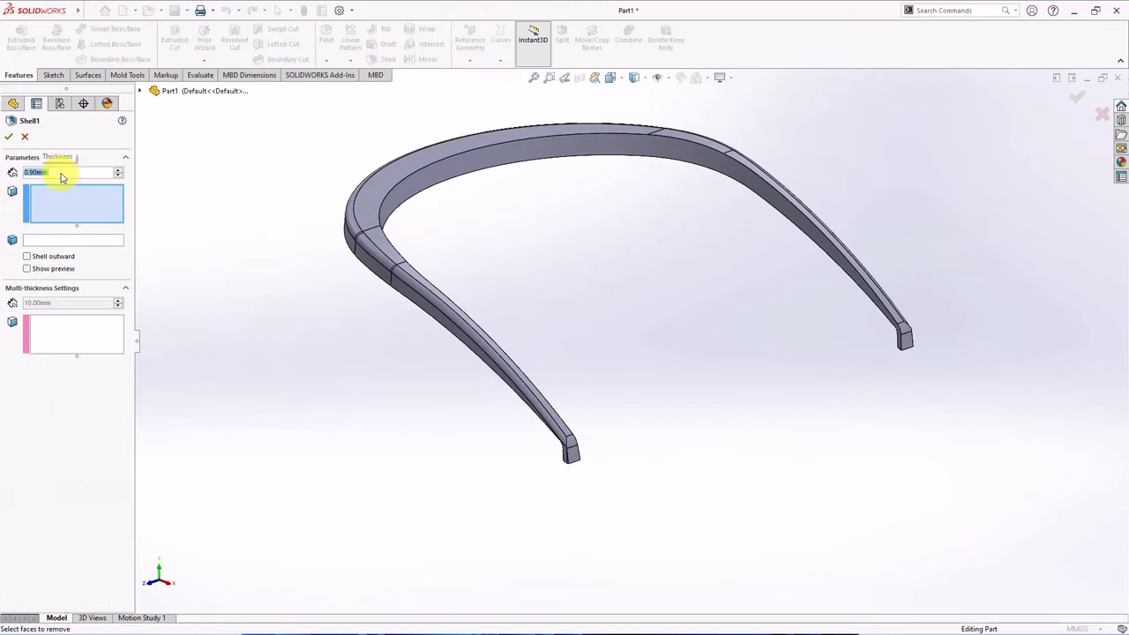
# Step: Mark the frame's top face and the arc, diagonal arm, bend and upper-arm faces for removal
pyautogui.click(426, 181)
pyautogui.moveTo(478, 209); pyautogui.dragTo(478, 239, button='middle')
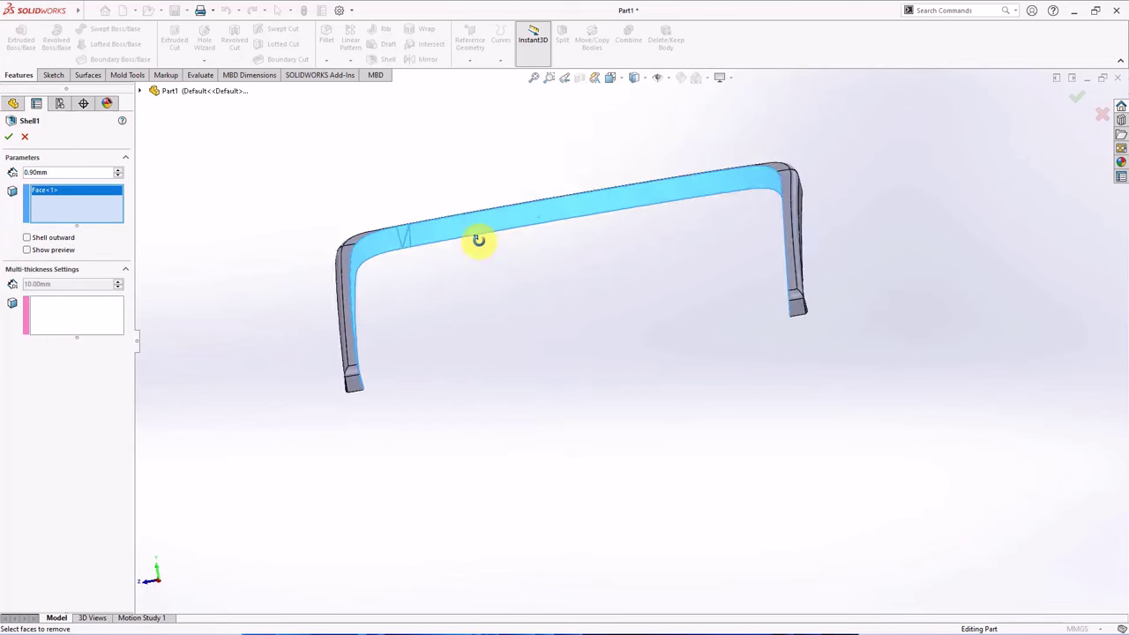
pyautogui.scroll(-3, 417, 335)
pyautogui.moveTo(416, 335)
pyautogui.mouseDown(button='middle')
pyautogui.moveTo(383, 307)
pyautogui.moveTo(386, 151)
pyautogui.mouseUp(button='middle')
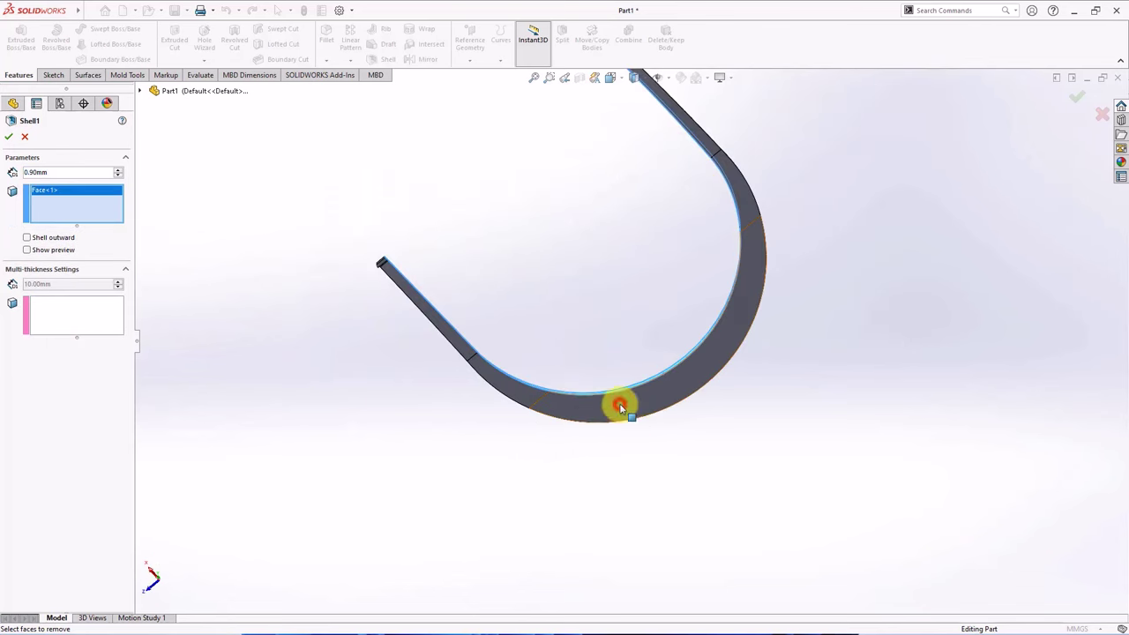
pyautogui.click(530, 396)
pyautogui.click(495, 372)
pyautogui.click(464, 347)
pyautogui.click(738, 196)
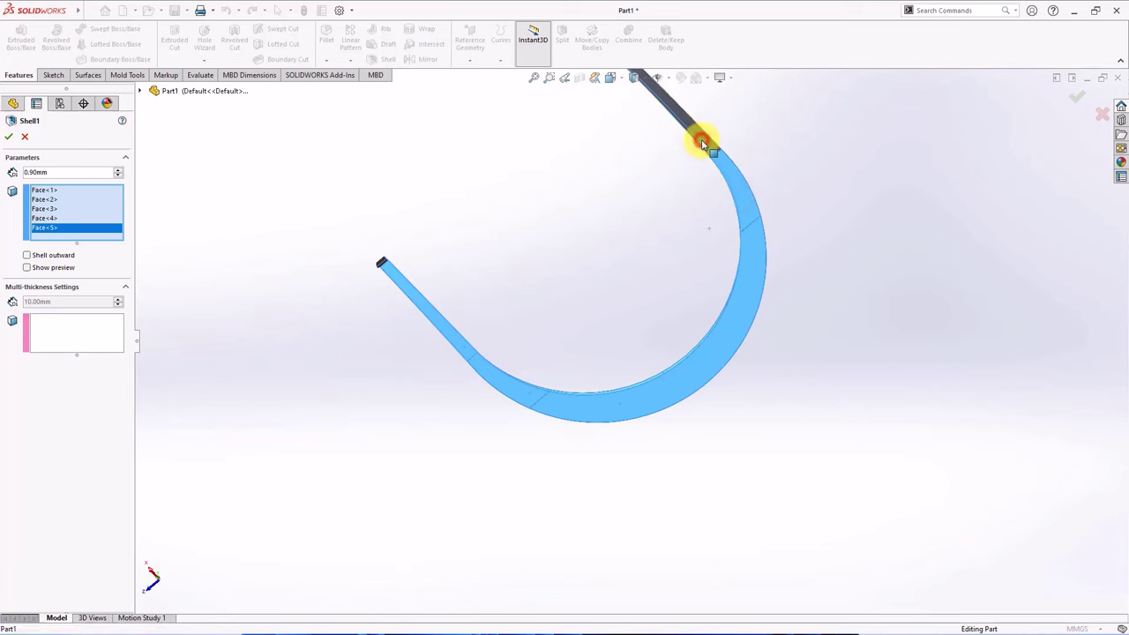
pyautogui.click(706, 144)
# Step: Add the remaining arm and arm-end faces, then preview the 0.90 mm shell
pyautogui.scroll(-5, 453, 277)
pyautogui.click(454, 304)
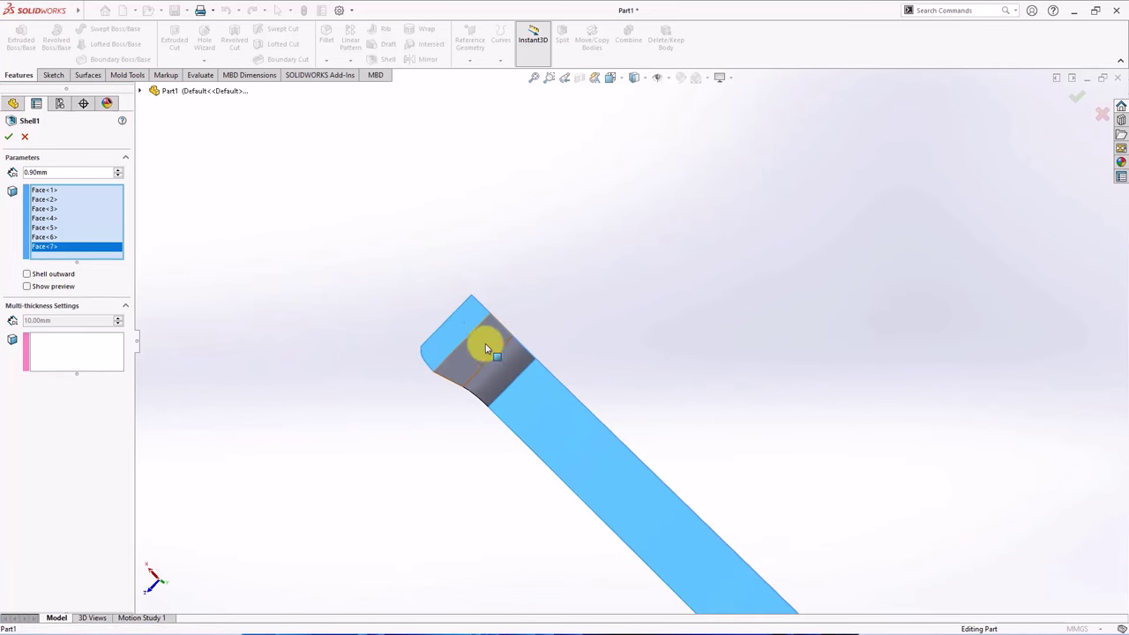
pyautogui.click(483, 341)
pyautogui.click(504, 368)
pyautogui.scroll(5, 529, 361)
pyautogui.scroll(-3, 794, 264)
pyautogui.scroll(-3, 547, 244)
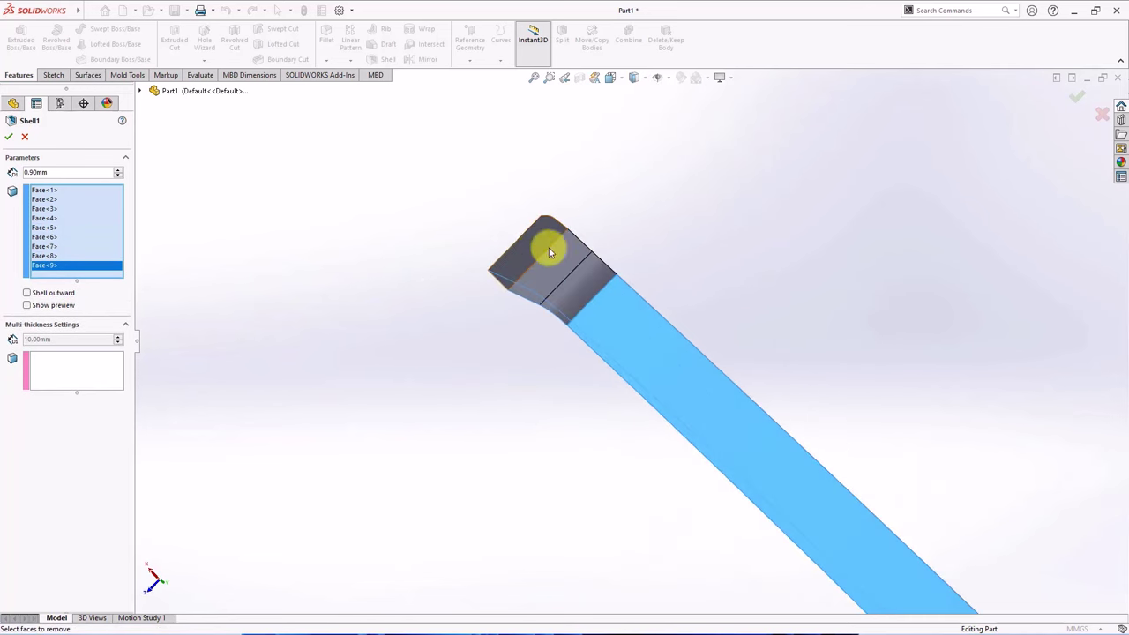
pyautogui.click(557, 267)
pyautogui.click(572, 284)
pyautogui.click(582, 297)
pyautogui.moveTo(582, 298)
pyautogui.mouseDown(button='middle')
pyautogui.moveTo(668, 338)
pyautogui.moveTo(650, 323)
pyautogui.moveTo(404, 432)
pyautogui.mouseUp(button='middle')
pyautogui.click(28, 333)
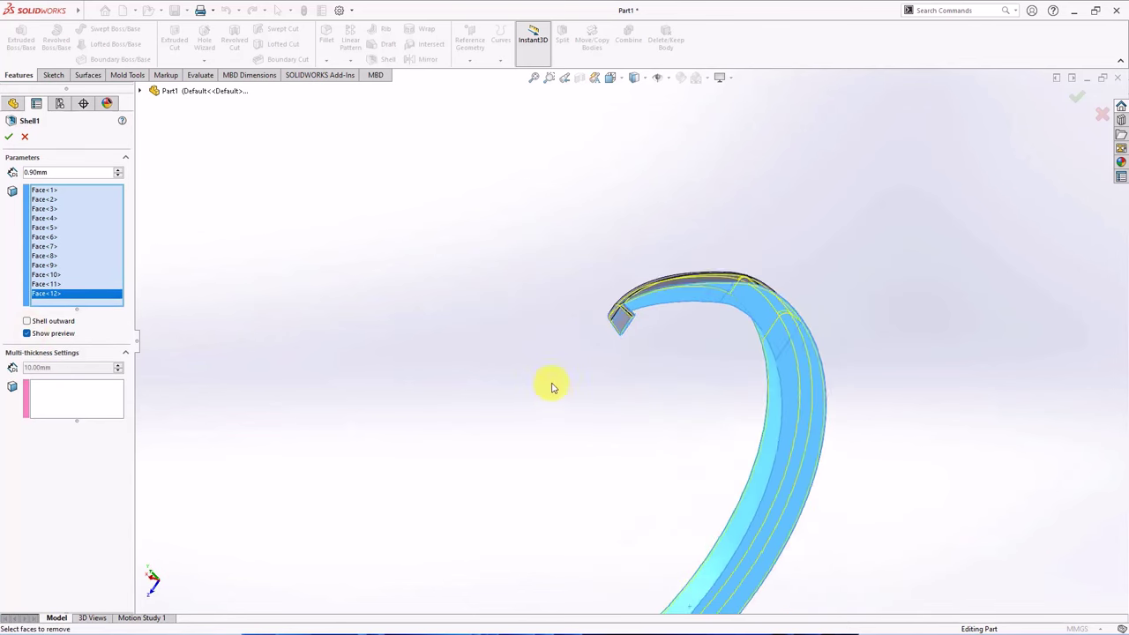
pyautogui.moveTo(547, 383); pyautogui.dragTo(641, 400, button='middle')
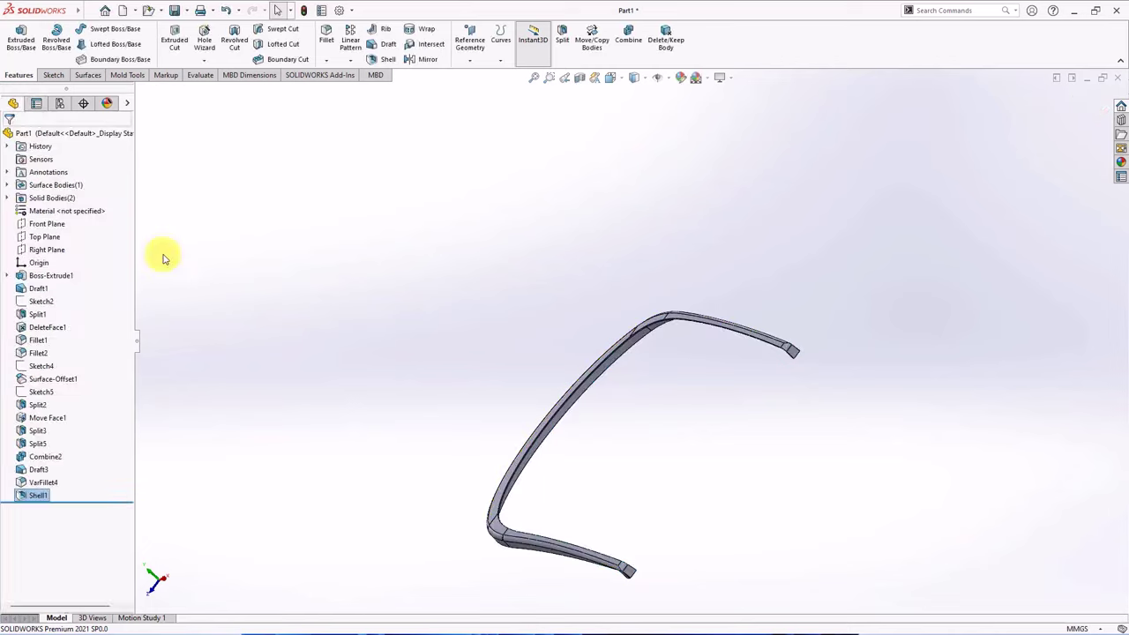
# Step: Show the Combine2 body, hide the Shell1 body, and view the housing's underside
pyautogui.moveTo(393, 421)
pyautogui.mouseDown(button='middle')
pyautogui.moveTo(549, 484)
pyautogui.moveTo(549, 320)
pyautogui.moveTo(503, 402)
pyautogui.mouseUp(button='middle')
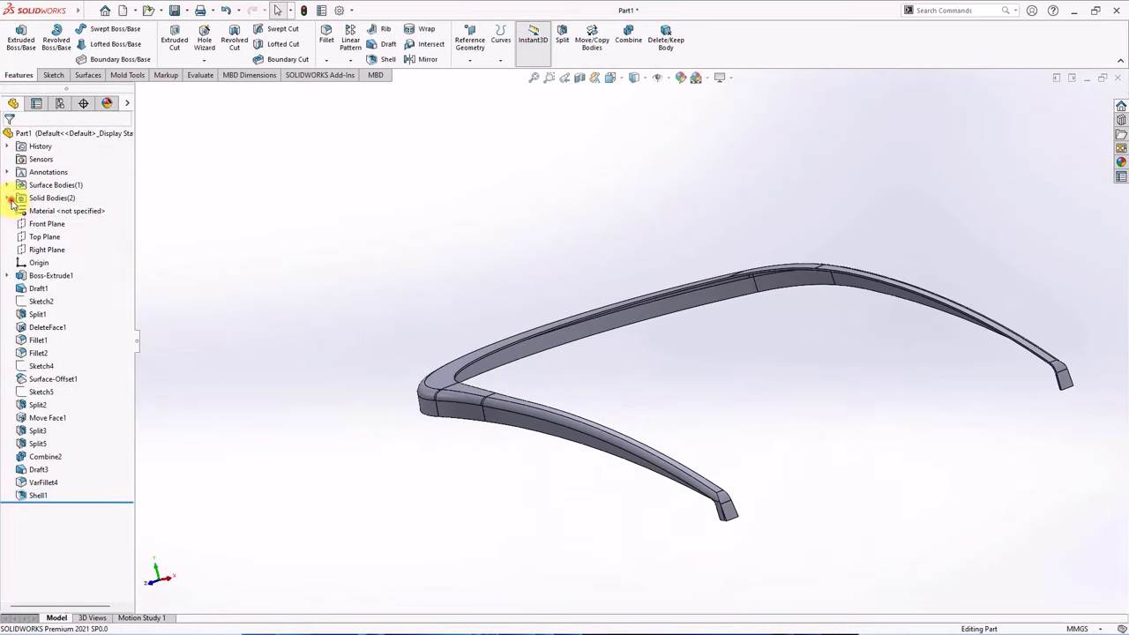
pyautogui.click(7, 197)
pyautogui.click(59, 210)
pyautogui.click(44, 191)
pyautogui.click(335, 245)
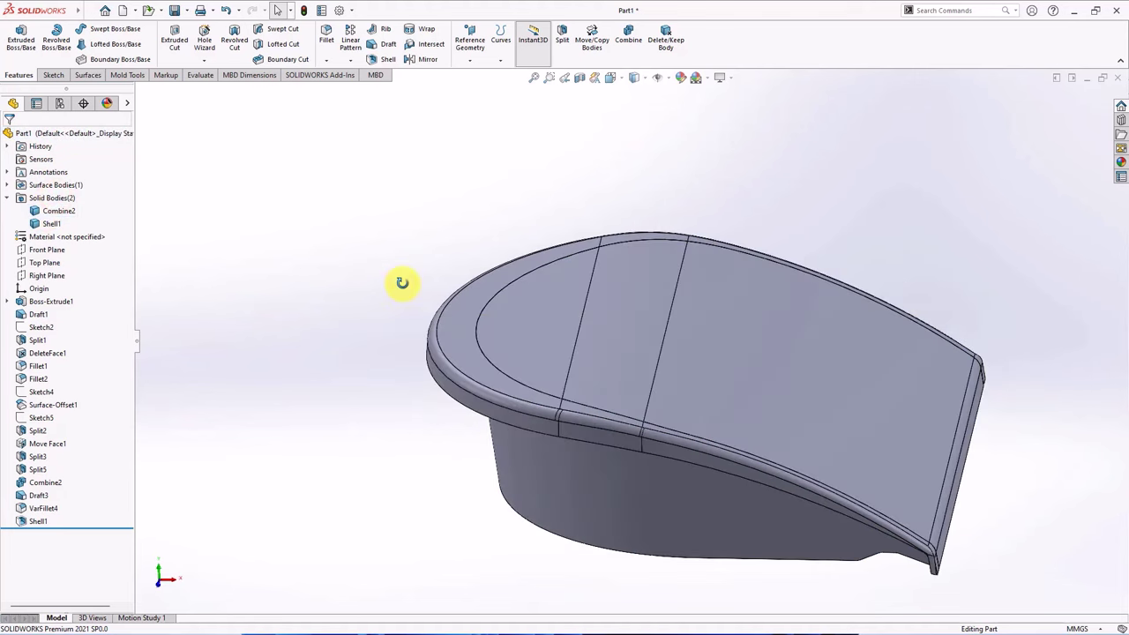
pyautogui.click(46, 223)
pyautogui.click(215, 268)
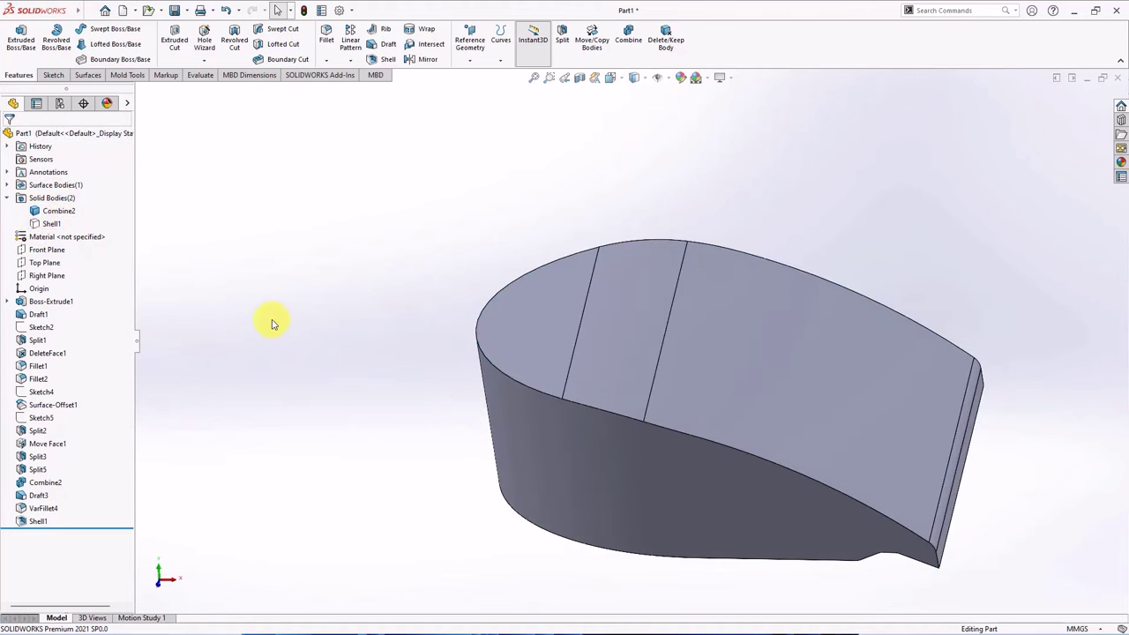
pyautogui.moveTo(300, 359)
pyautogui.mouseDown(button='middle')
pyautogui.moveTo(327, 209)
pyautogui.moveTo(365, 270)
pyautogui.moveTo(365, 252)
pyautogui.moveTo(611, 391)
pyautogui.mouseUp(button='middle')
# Step: Start a sketch on the bottom face with a centerline from the origin to the arc edge
pyautogui.click(612, 391)
pyautogui.click(667, 354)
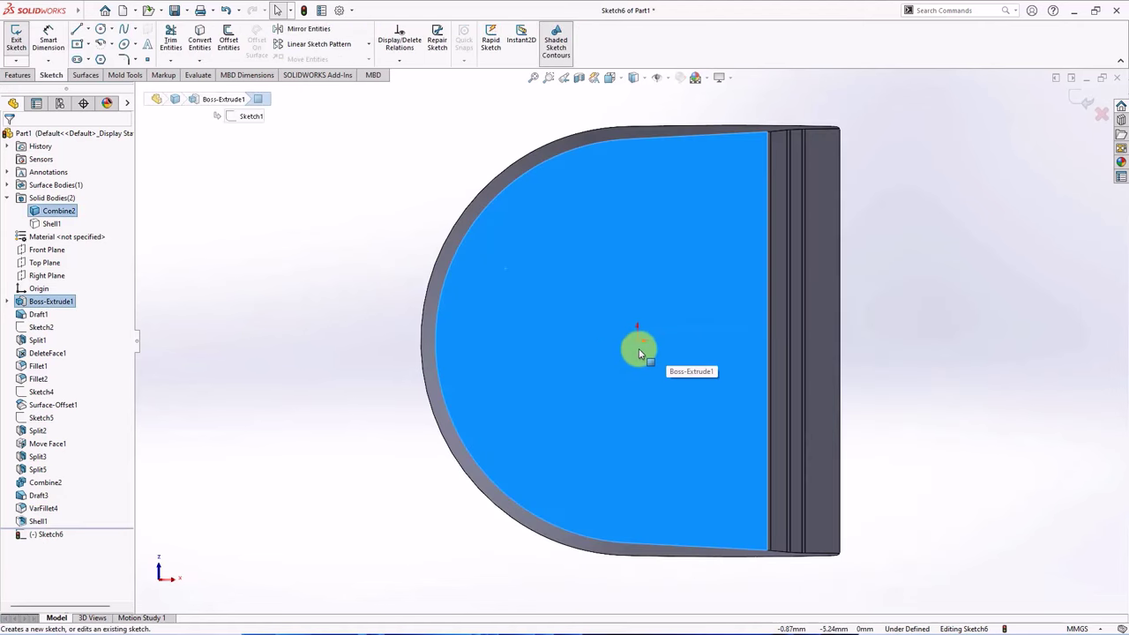
pyautogui.click(88, 31)
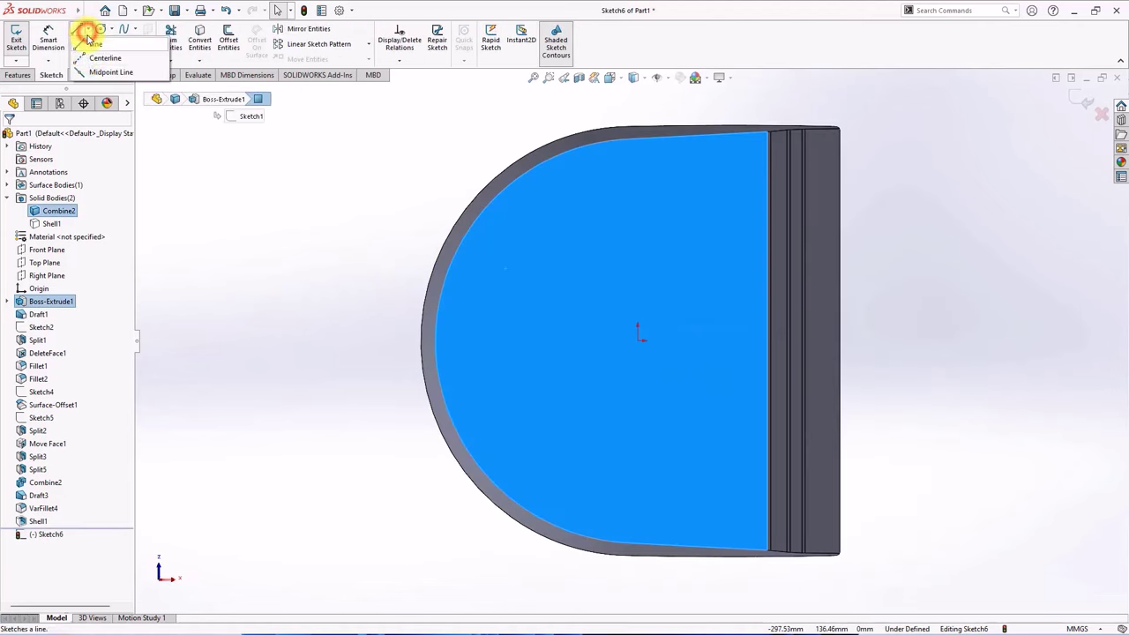
pyautogui.click(93, 52)
pyautogui.click(638, 338)
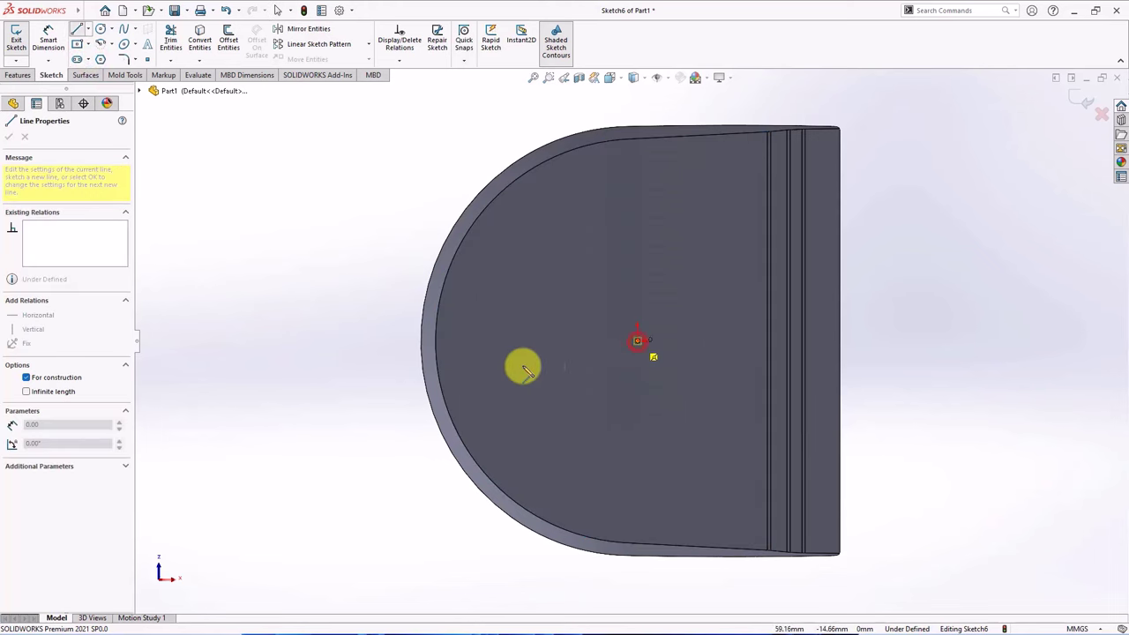
pyautogui.click(421, 339)
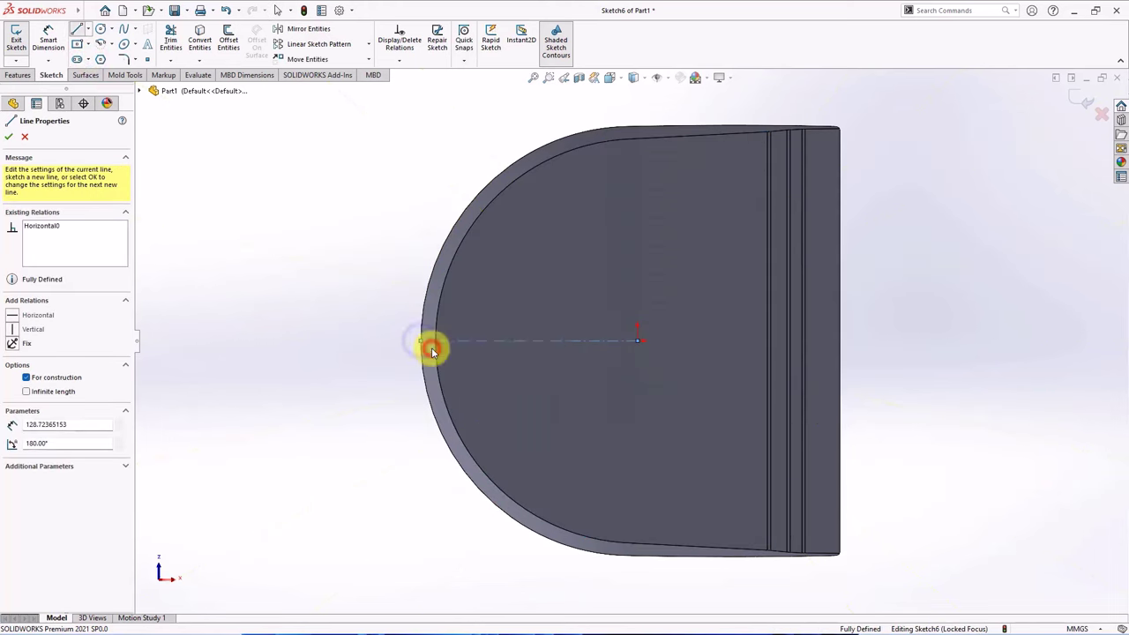
pyautogui.press('Escape')
# Step: Draw a center rectangle at the centerline's end and dimension its height 28 mm
pyautogui.click(81, 60)
pyautogui.click(421, 340)
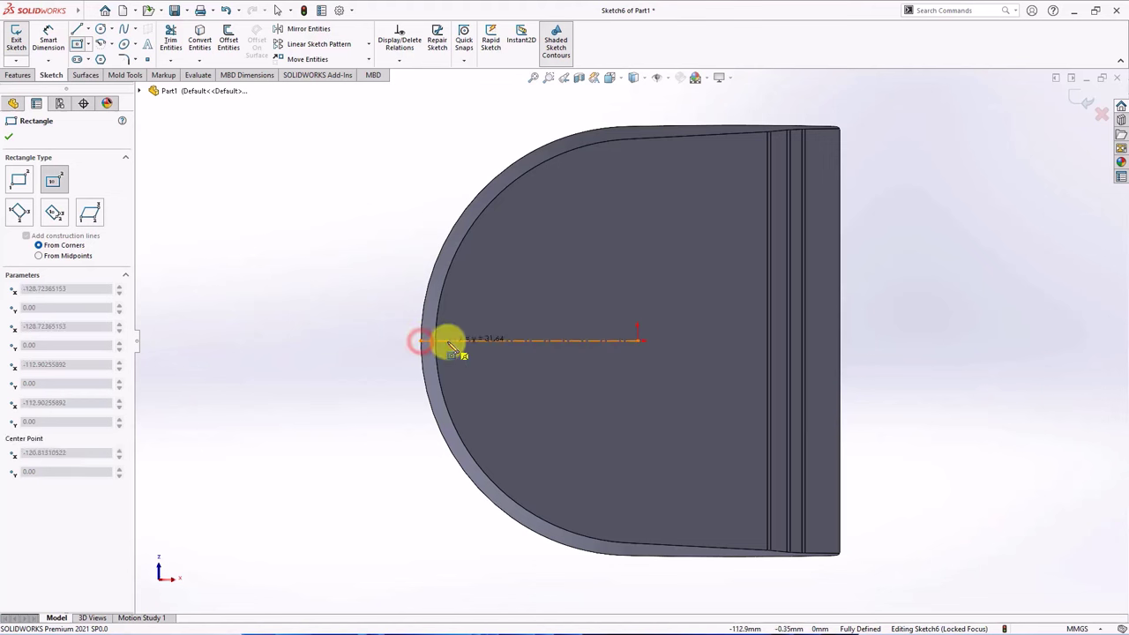
pyautogui.click(471, 314)
pyautogui.click(53, 46)
pyautogui.click(370, 328)
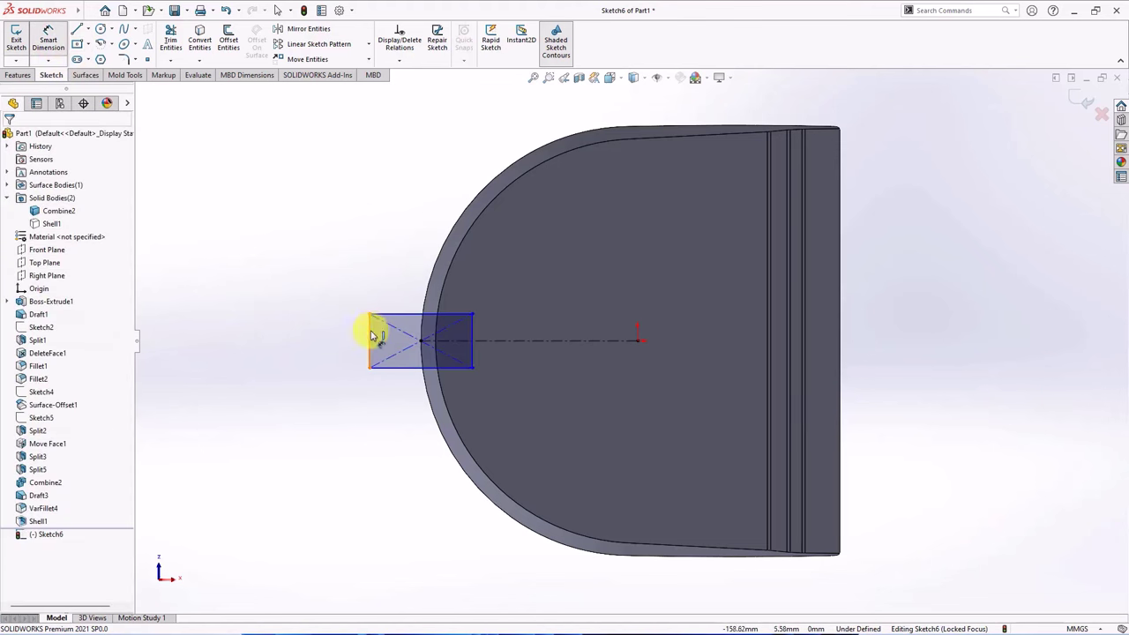
pyautogui.click(327, 334)
pyautogui.write('28')
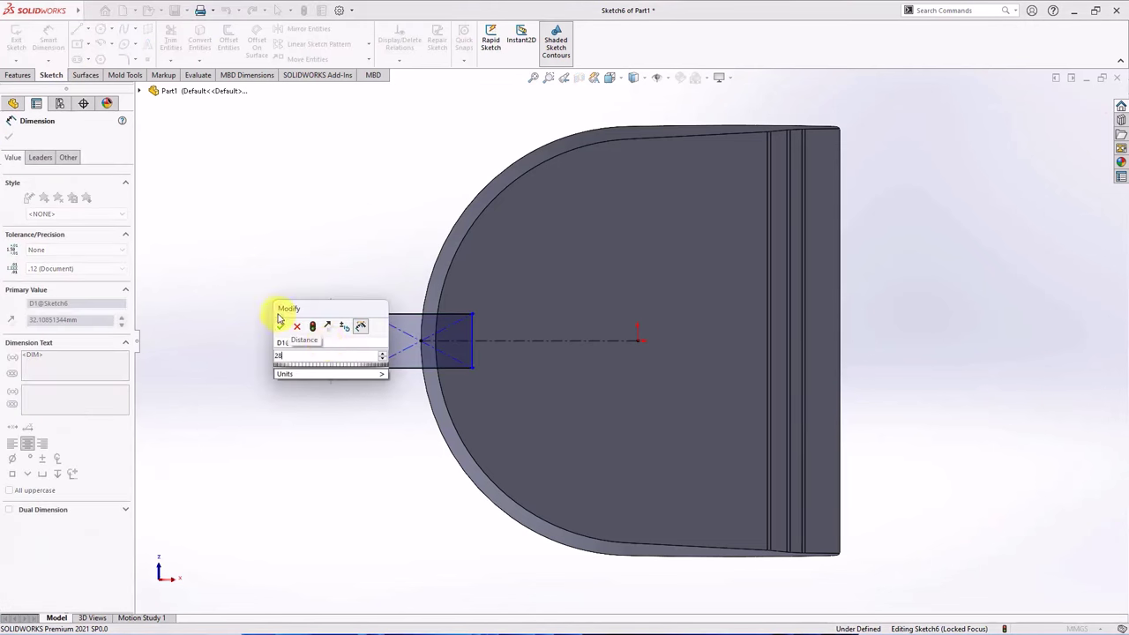
pyautogui.click(280, 324)
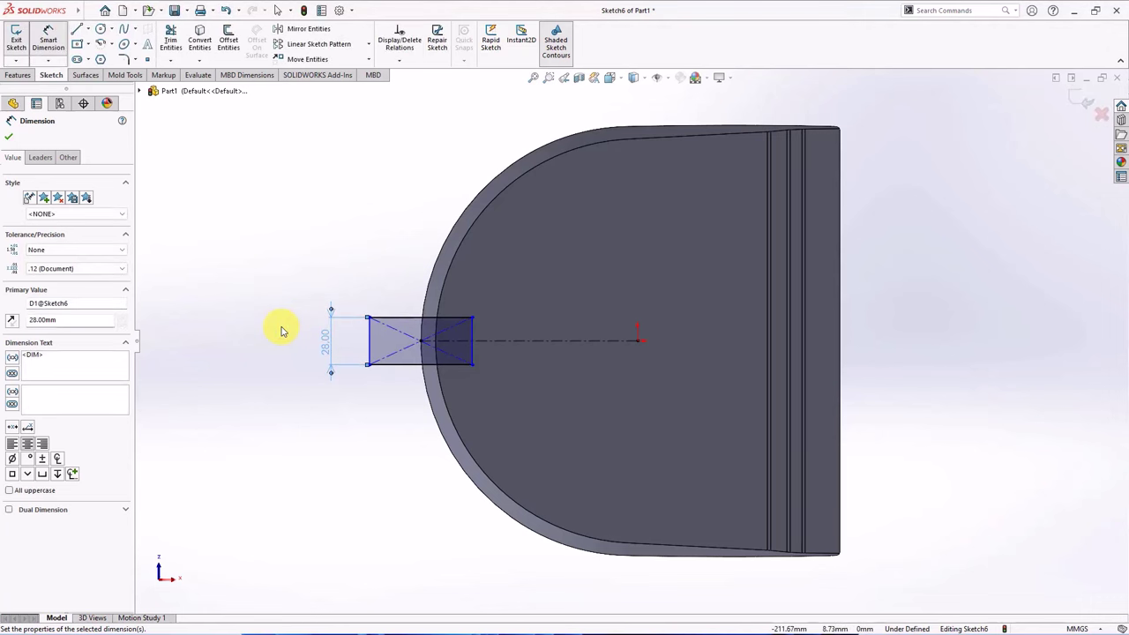
# Step: Locate the rectangle 232 mm from the part's right edge
pyautogui.moveTo(494, 335); pyautogui.dragTo(793, 301)
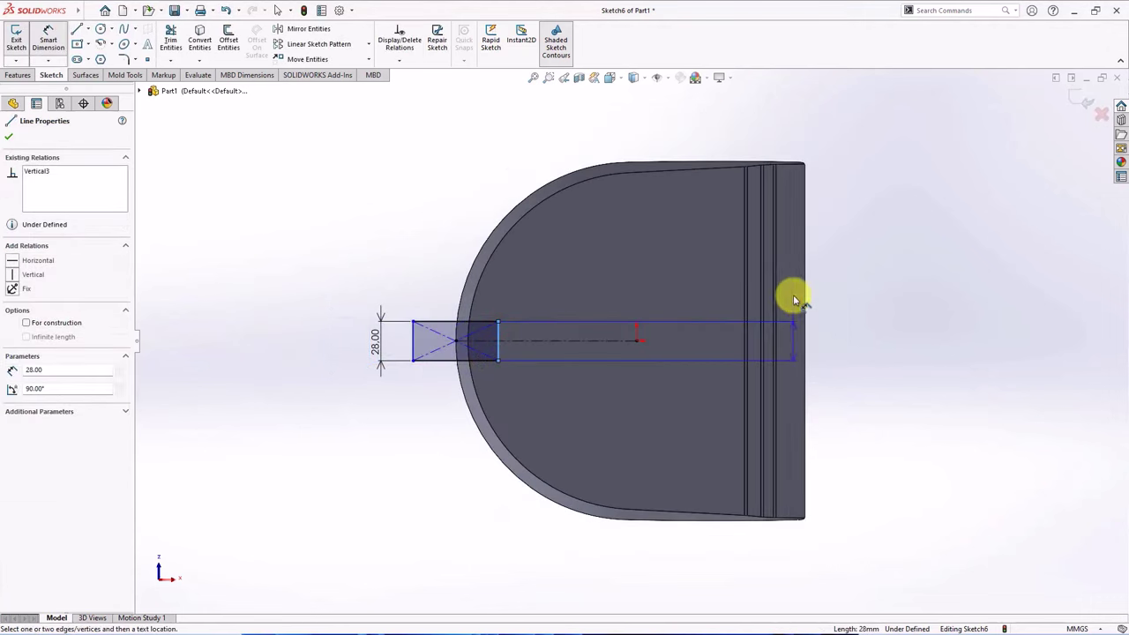
pyautogui.click(804, 304)
pyautogui.click(668, 131)
pyautogui.write('23')
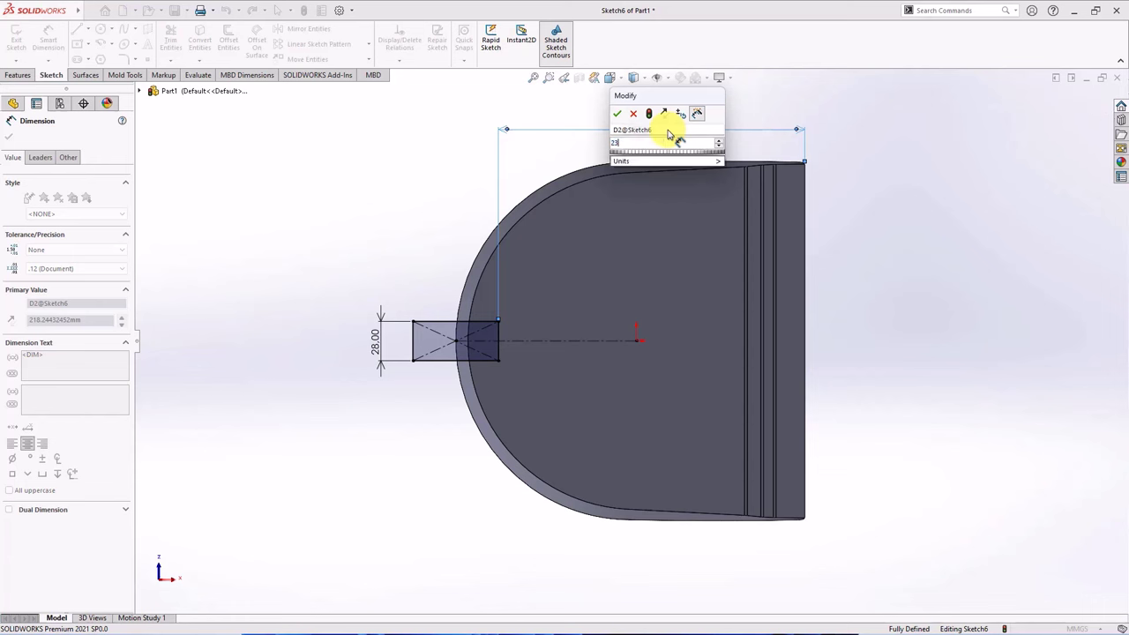
pyautogui.write('2')
pyautogui.press('Return')
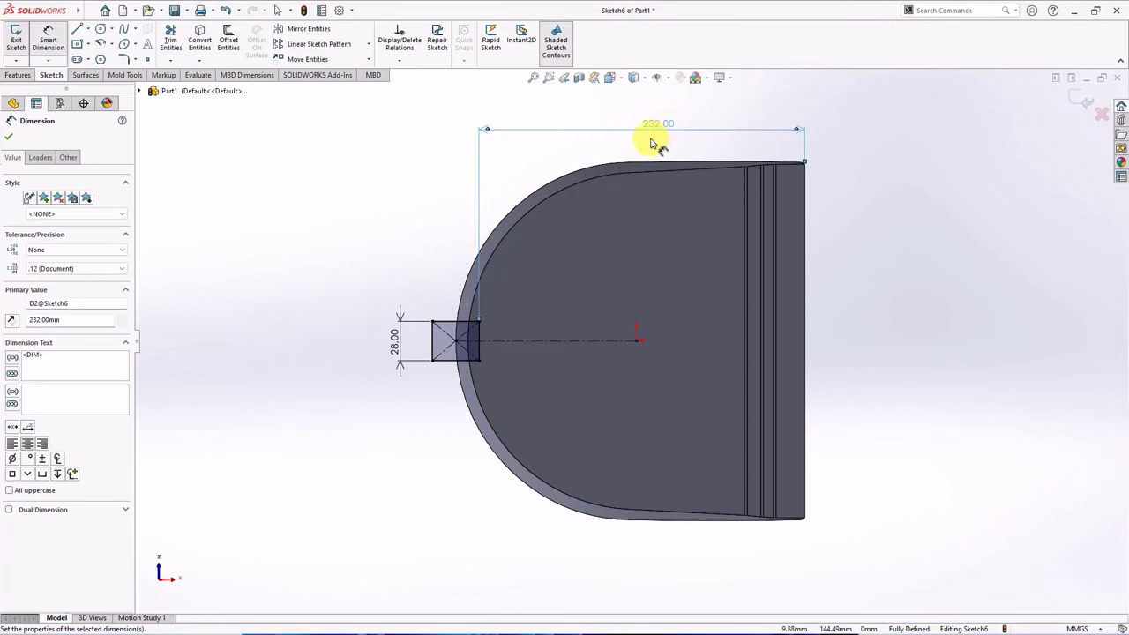
pyautogui.press('Escape')
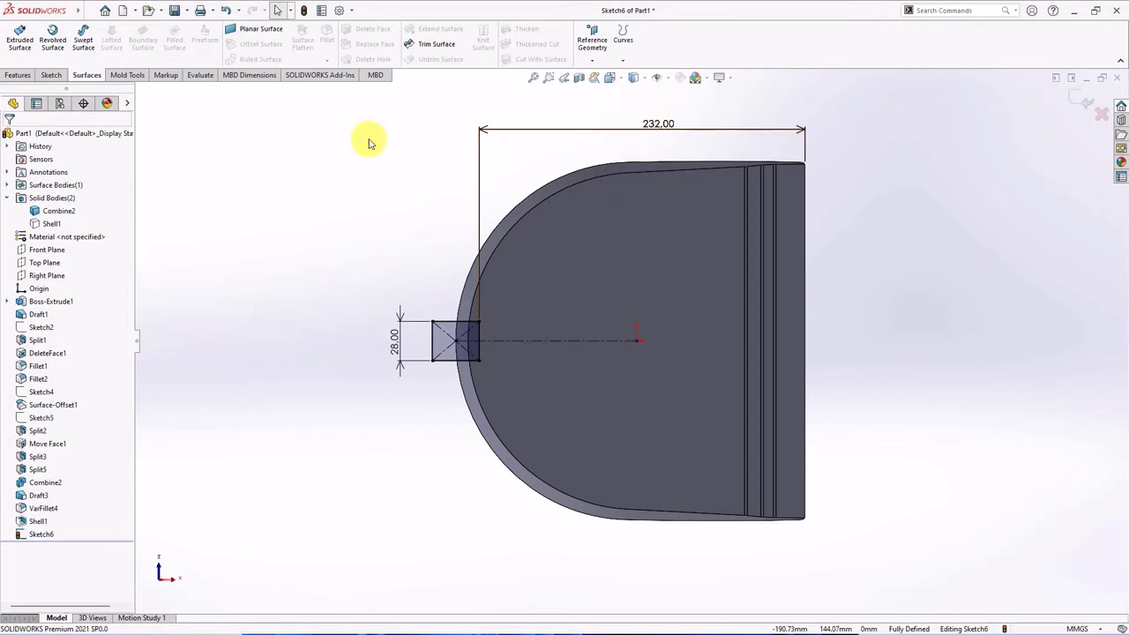
# Step: Cut Sketch6's rectangle Through All with a 1.00° draft as Cut-Extrude1
pyautogui.click(13, 75)
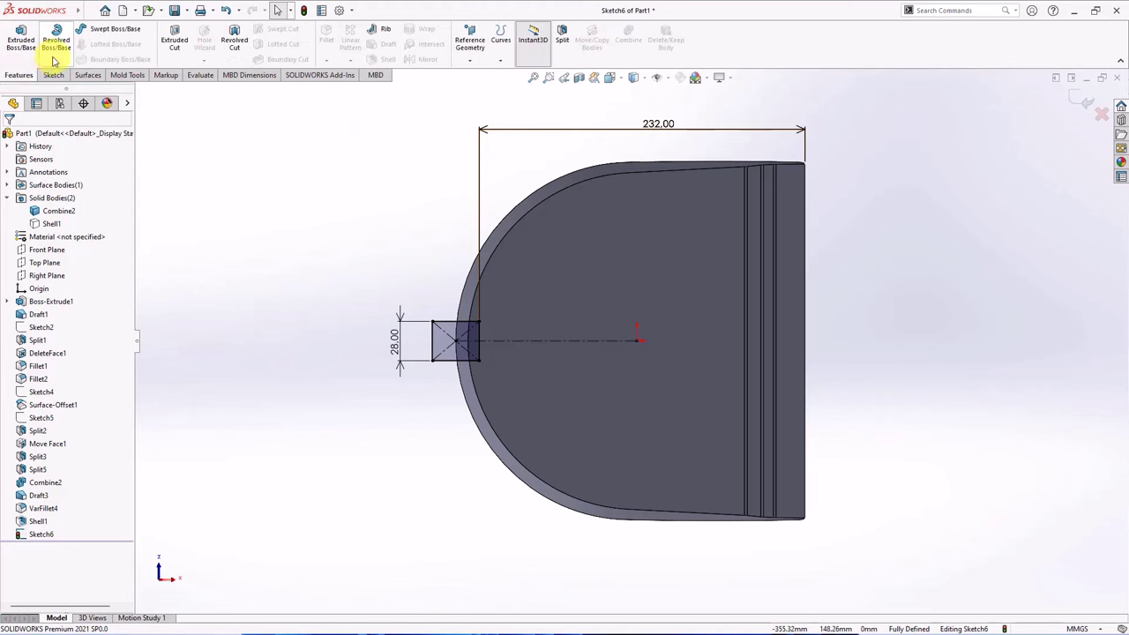
pyautogui.click(176, 42)
pyautogui.click(59, 208)
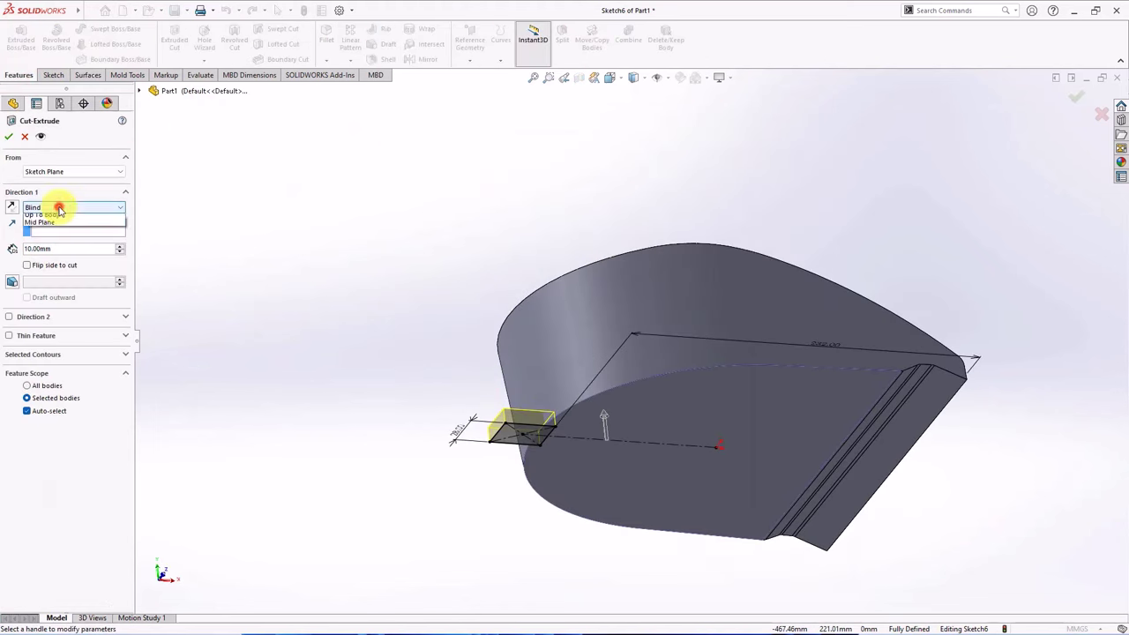
pyautogui.click(61, 221)
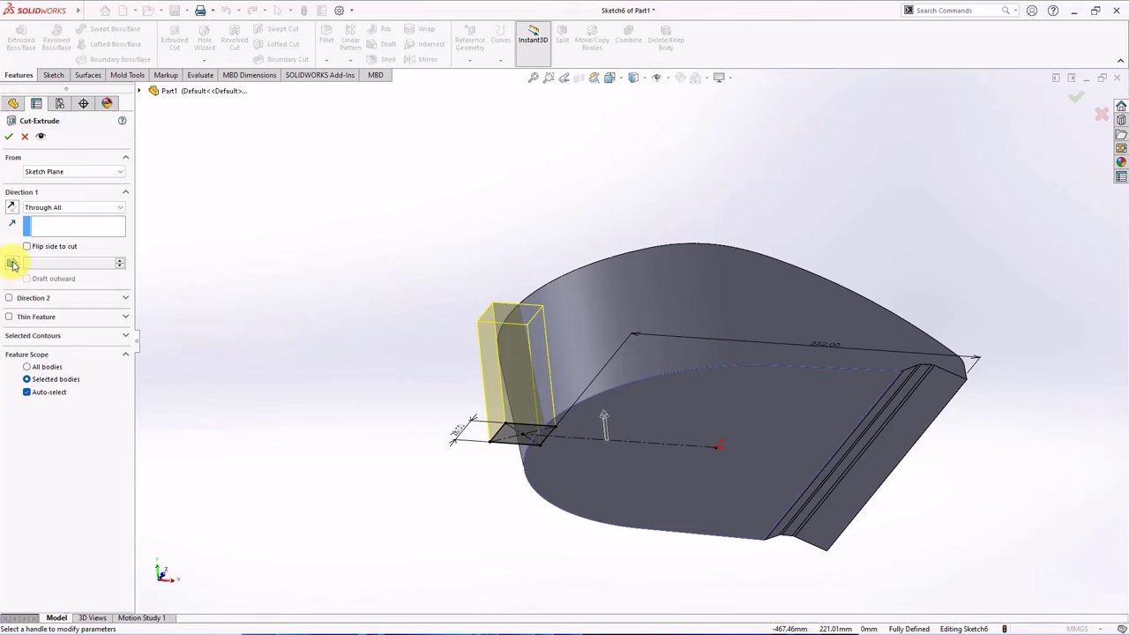
pyautogui.click(13, 264)
pyautogui.moveTo(275, 304); pyautogui.dragTo(332, 242, button='middle')
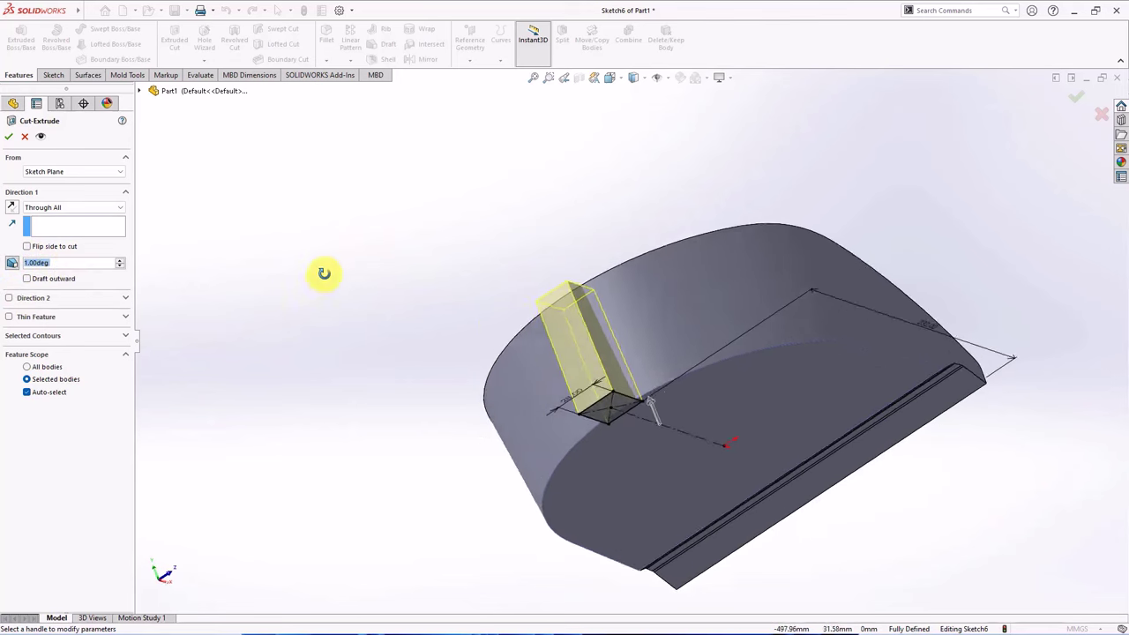
pyautogui.click(10, 137)
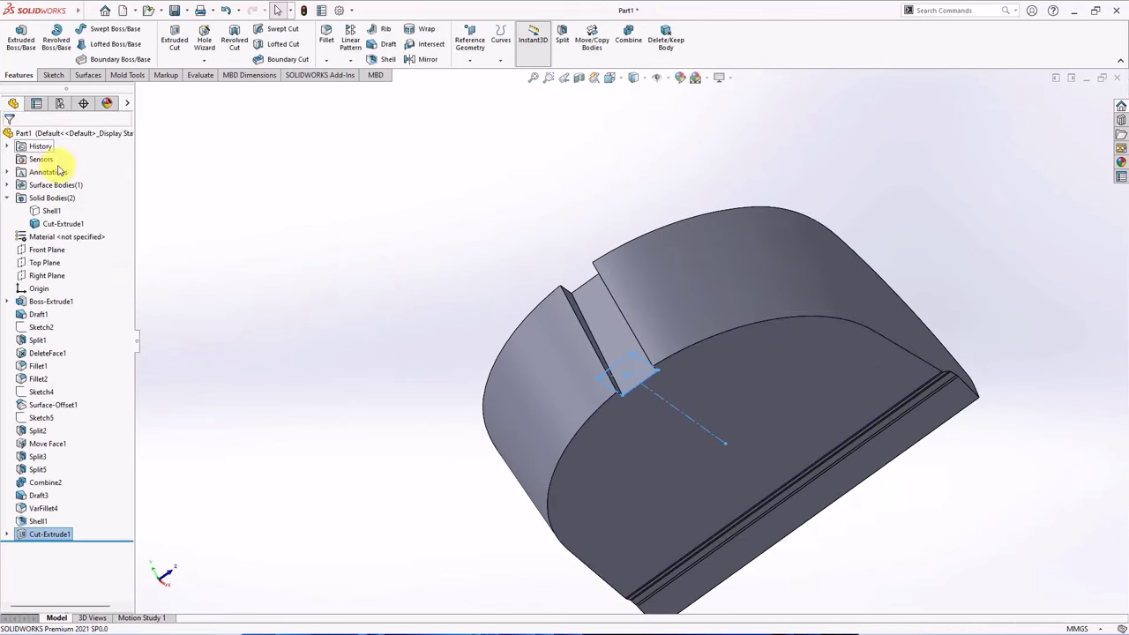
# Step: Fillet the front and top curved rim edges at 4 mm as Fillet3
pyautogui.click(324, 44)
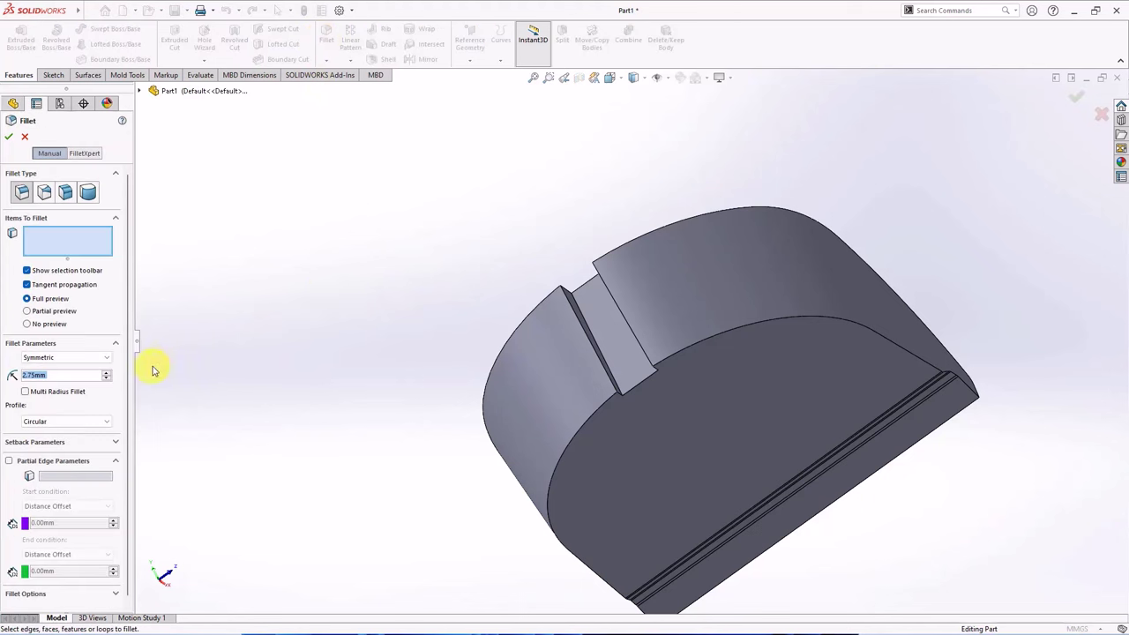
pyautogui.write('4')
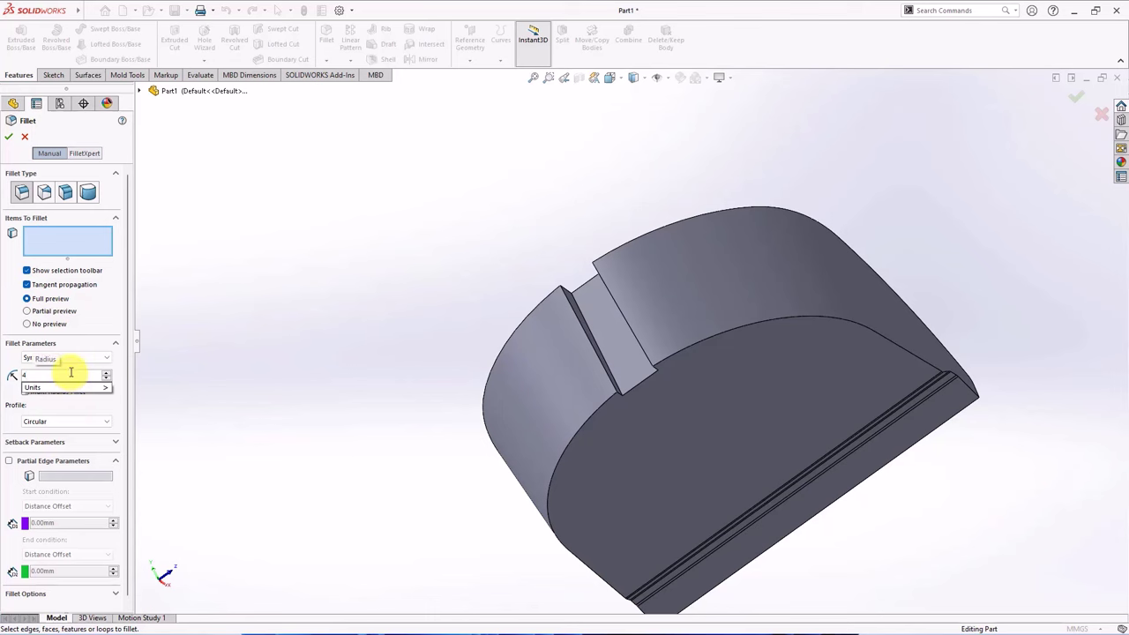
pyautogui.click(597, 407)
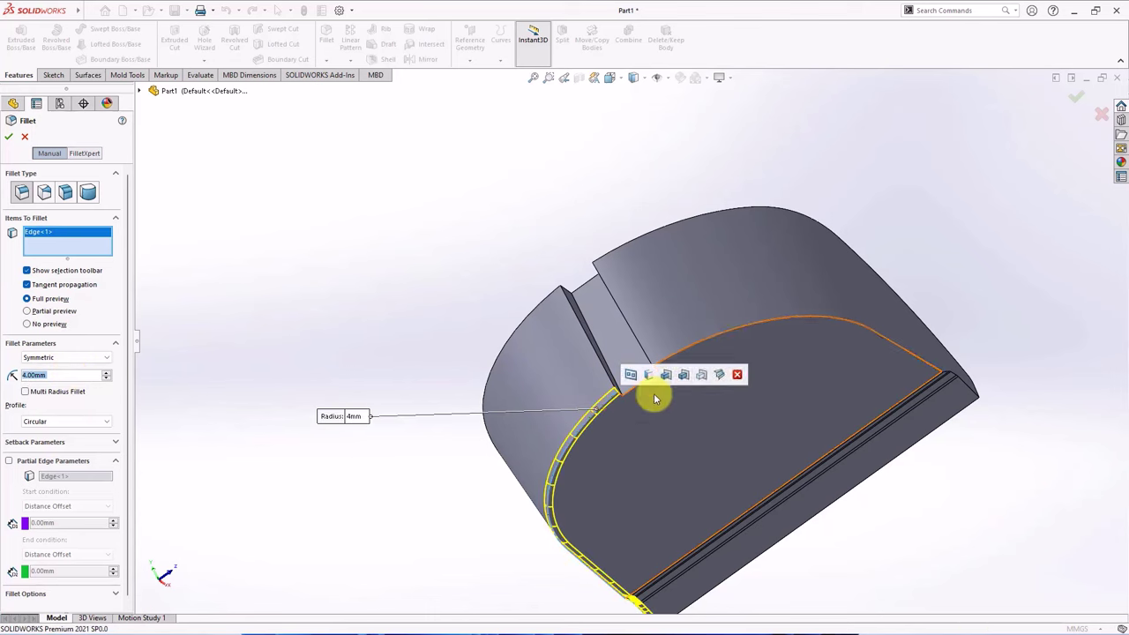
pyautogui.click(726, 331)
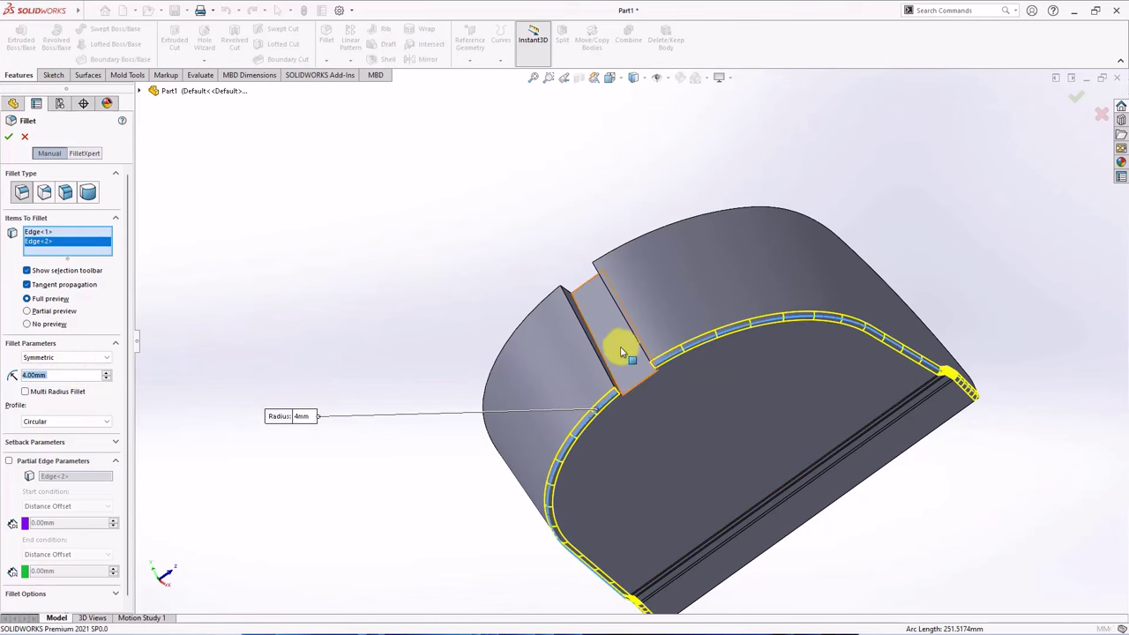
pyautogui.moveTo(621, 352); pyautogui.dragTo(601, 407, button='middle')
pyautogui.moveTo(523, 311); pyautogui.dragTo(509, 292, button='middle')
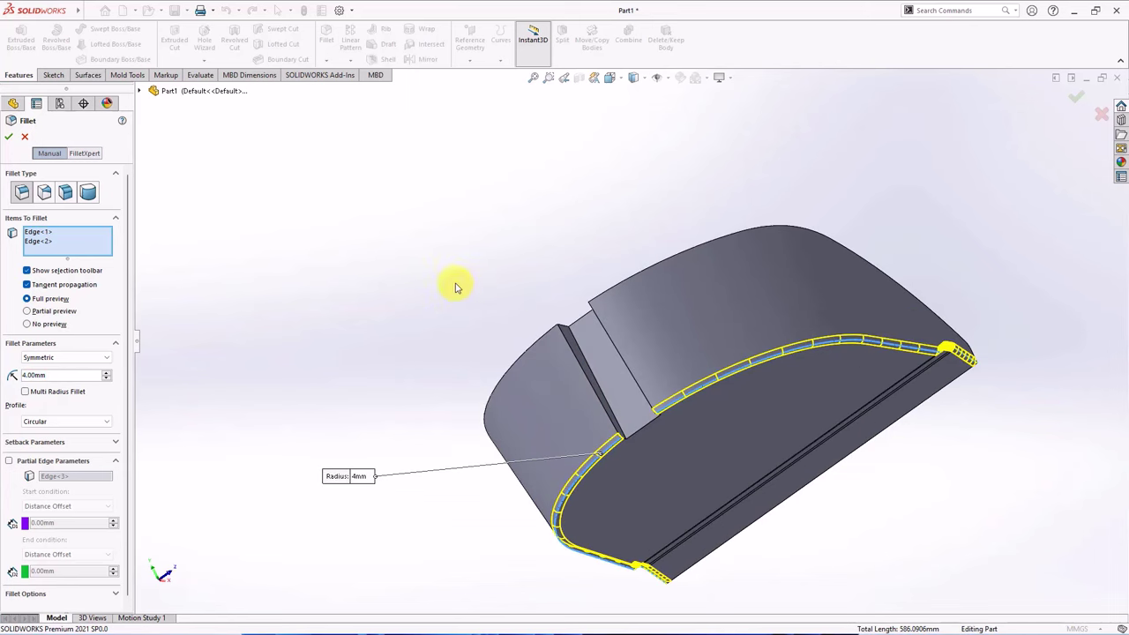
pyautogui.click(365, 214)
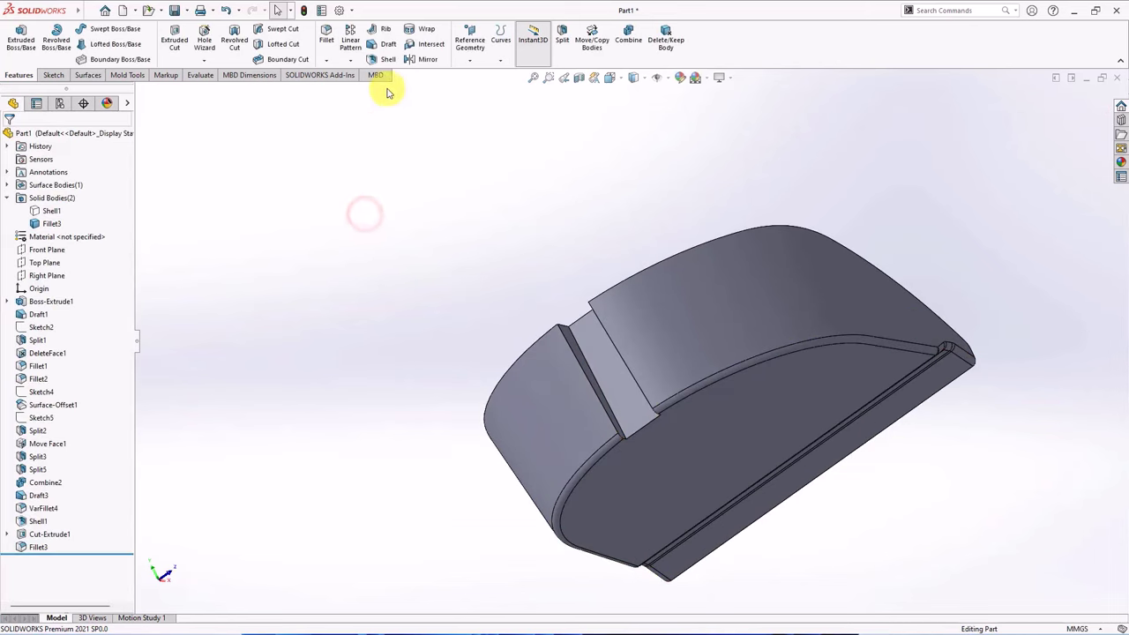
# Step: Fillet the two slot edges at 4 mm as Fillet4
pyautogui.click(596, 378)
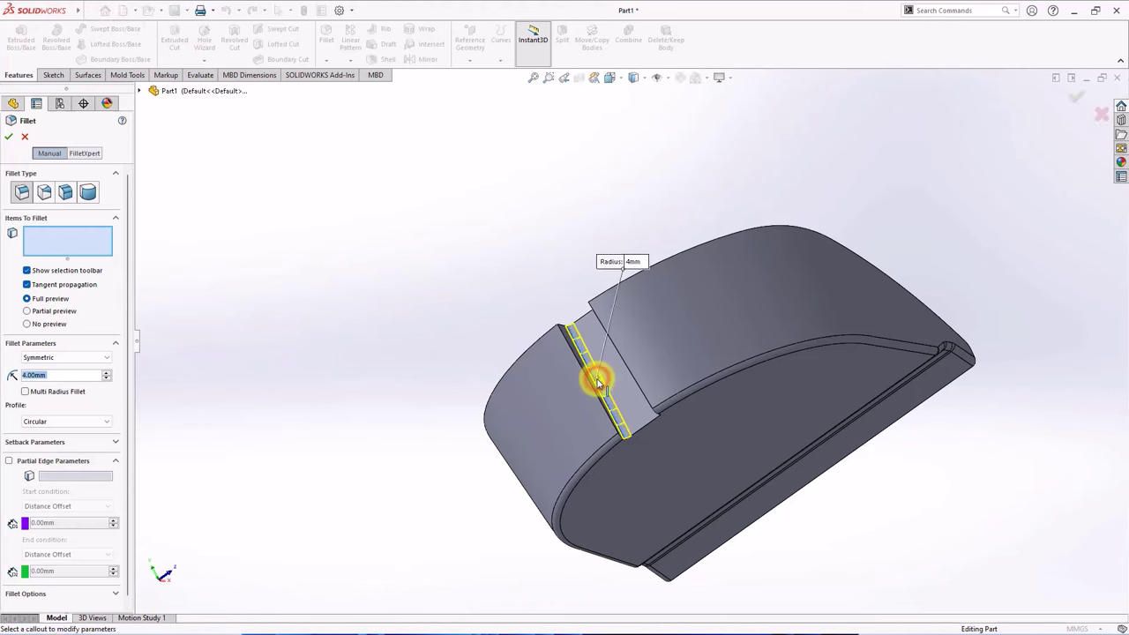
pyautogui.moveTo(597, 378)
pyautogui.mouseDown(button='middle')
pyautogui.moveTo(718, 315)
pyautogui.moveTo(713, 305)
pyautogui.mouseUp(button='middle')
pyautogui.click(712, 305)
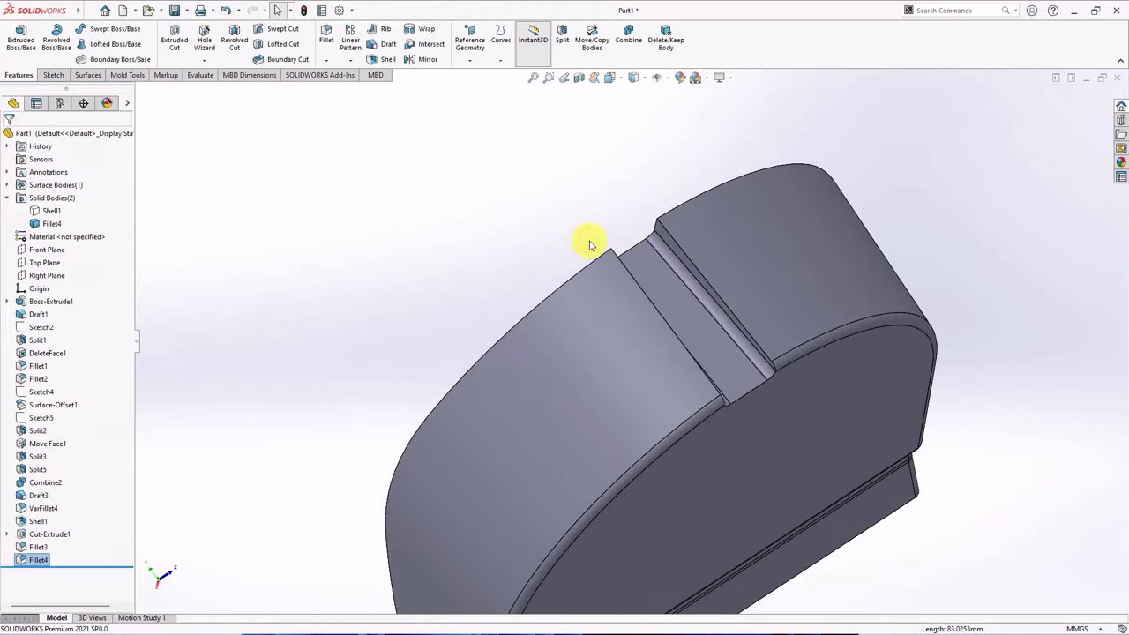
pyautogui.moveTo(544, 210)
pyautogui.mouseDown(button='middle')
pyautogui.moveTo(541, 197)
pyautogui.moveTo(636, 239)
pyautogui.moveTo(729, 252)
pyautogui.moveTo(606, 179)
pyautogui.mouseUp(button='middle')
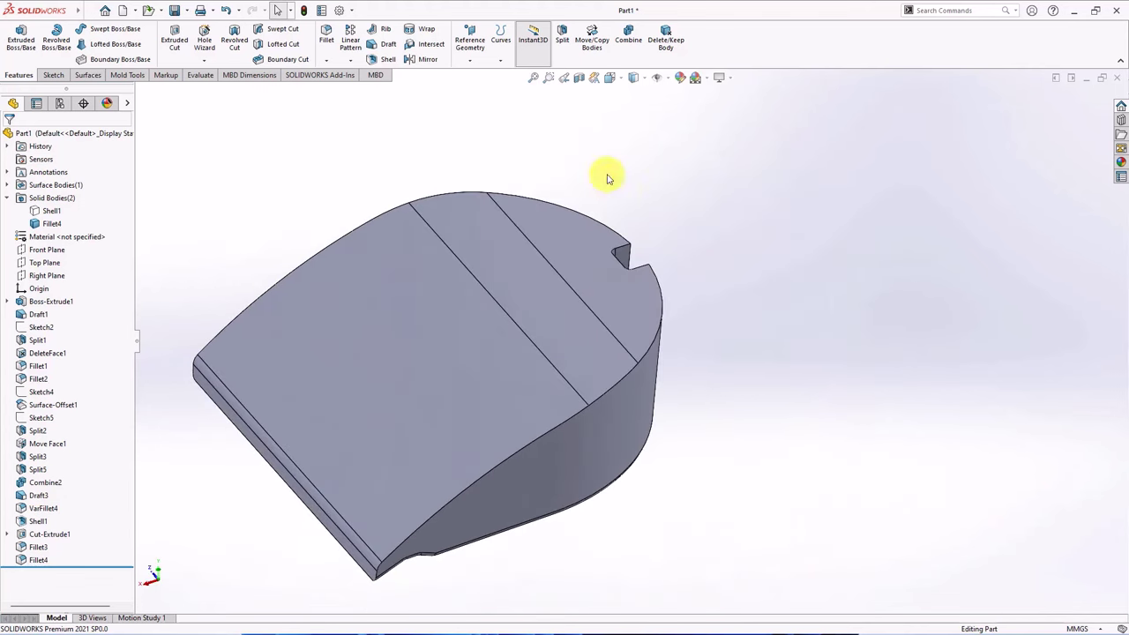
# Step: Start a 0.90 mm shell and mark the housing's top faces for removal
pyautogui.click(381, 61)
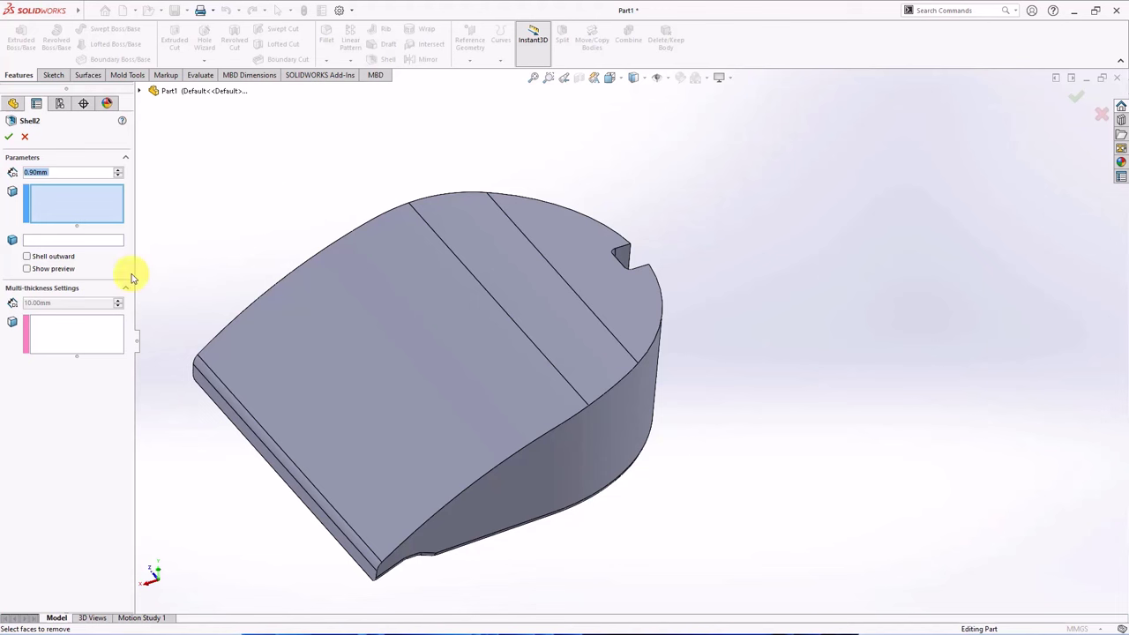
pyautogui.click(220, 407)
pyautogui.click(244, 382)
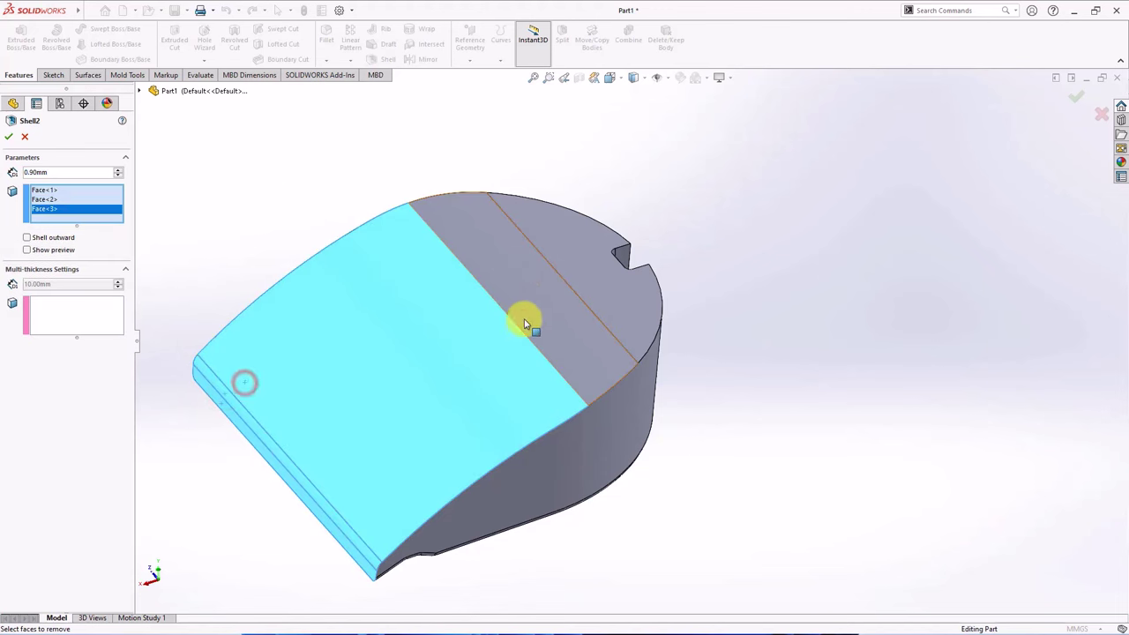
pyautogui.click(541, 306)
pyautogui.click(625, 279)
# Step: Give the five inner and outer slot faces a 2 mm multi-thickness
pyautogui.click(67, 340)
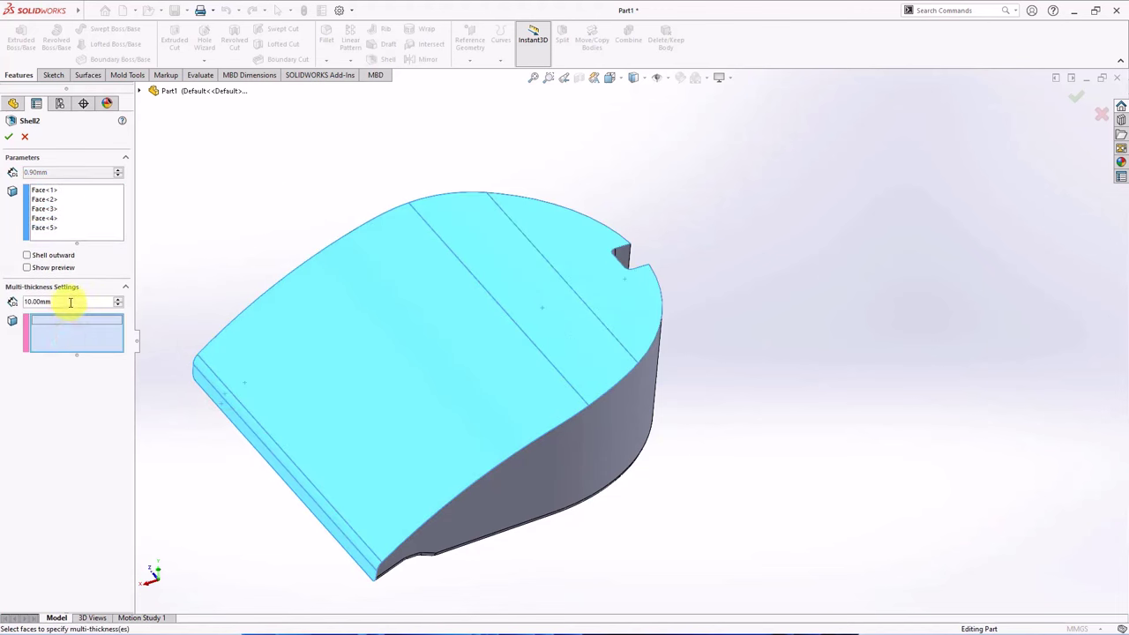
pyautogui.write('2')
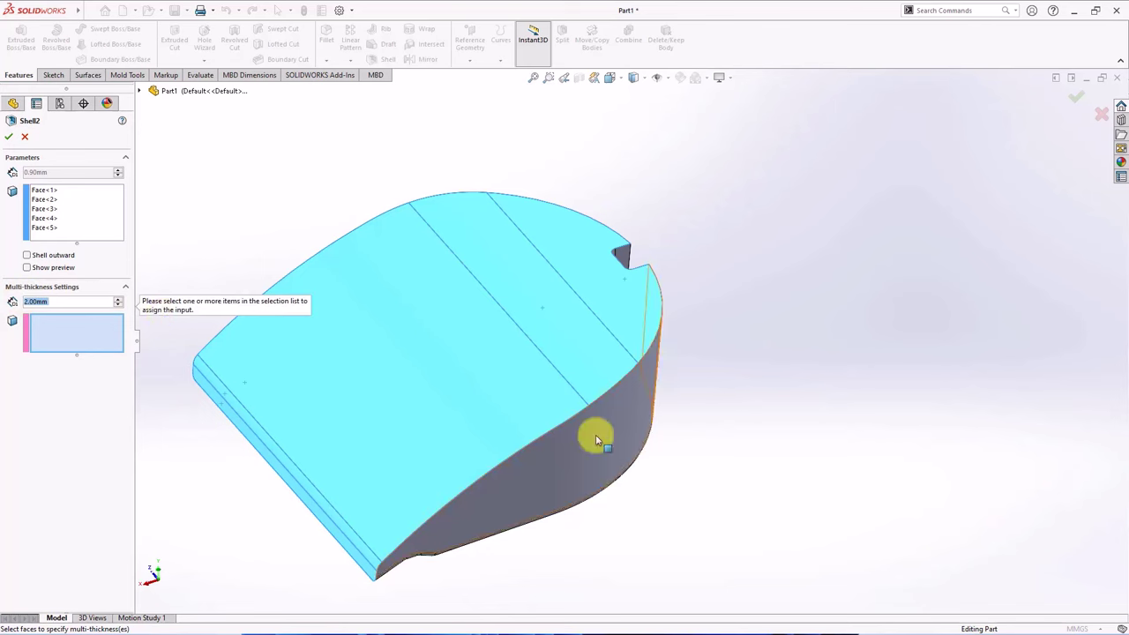
pyautogui.moveTo(594, 436); pyautogui.dragTo(577, 361, button='middle')
pyautogui.scroll(-5, 508, 342)
pyautogui.moveTo(508, 342); pyautogui.dragTo(448, 365, button='middle')
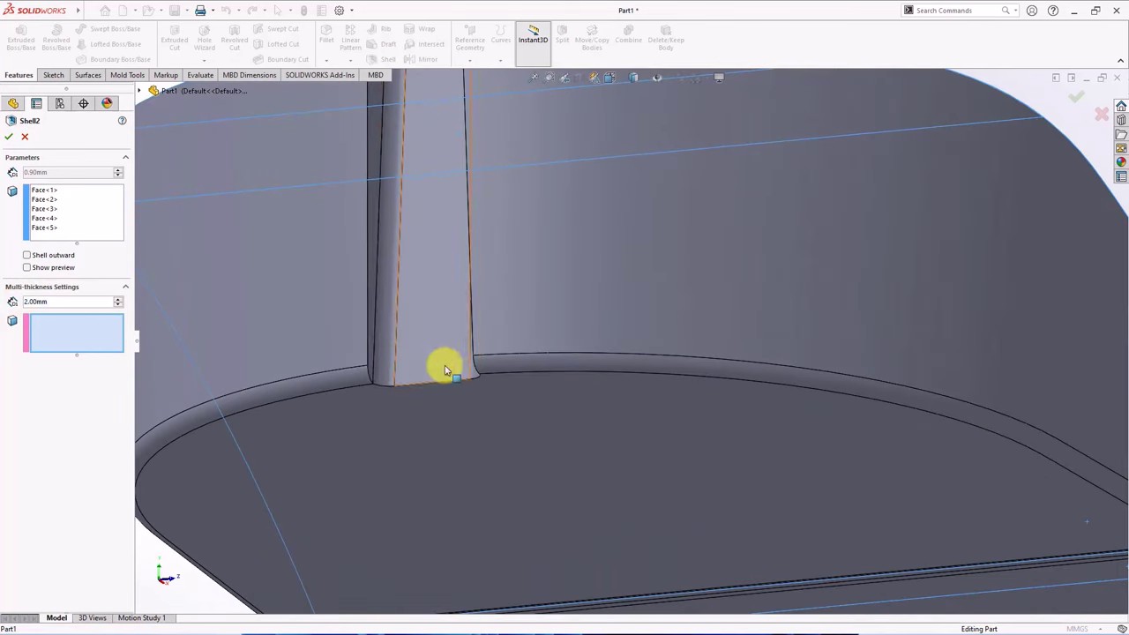
pyautogui.click(377, 294)
pyautogui.click(397, 304)
pyautogui.click(415, 311)
pyautogui.moveTo(432, 326); pyautogui.dragTo(512, 294, button='middle')
pyautogui.click(486, 277)
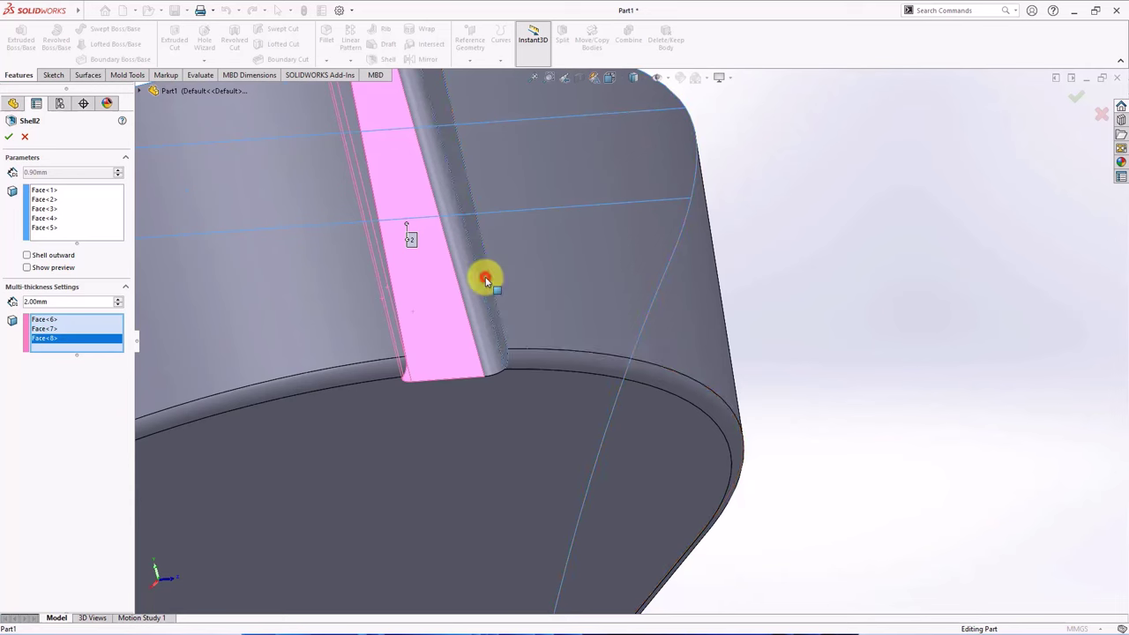
pyautogui.click(466, 287)
# Step: Turn on the shell preview and inspect the notch walls from the side
pyautogui.click(27, 267)
pyautogui.scroll(5, 555, 353)
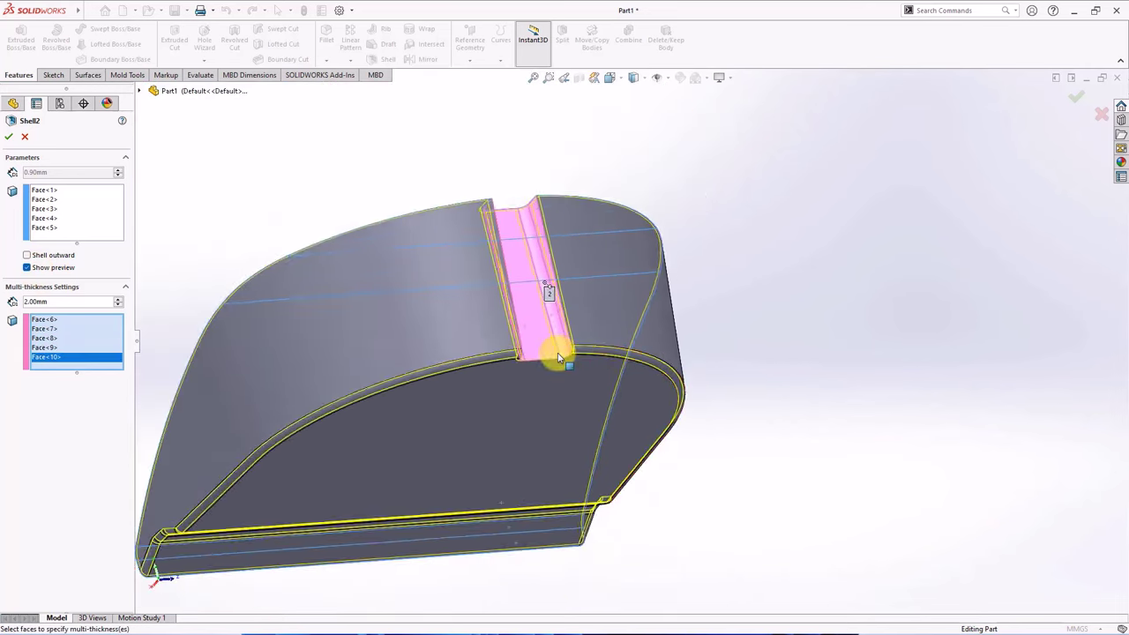
pyautogui.moveTo(554, 353); pyautogui.dragTo(597, 429, button='middle')
pyautogui.moveTo(300, 349); pyautogui.dragTo(403, 322, button='middle')
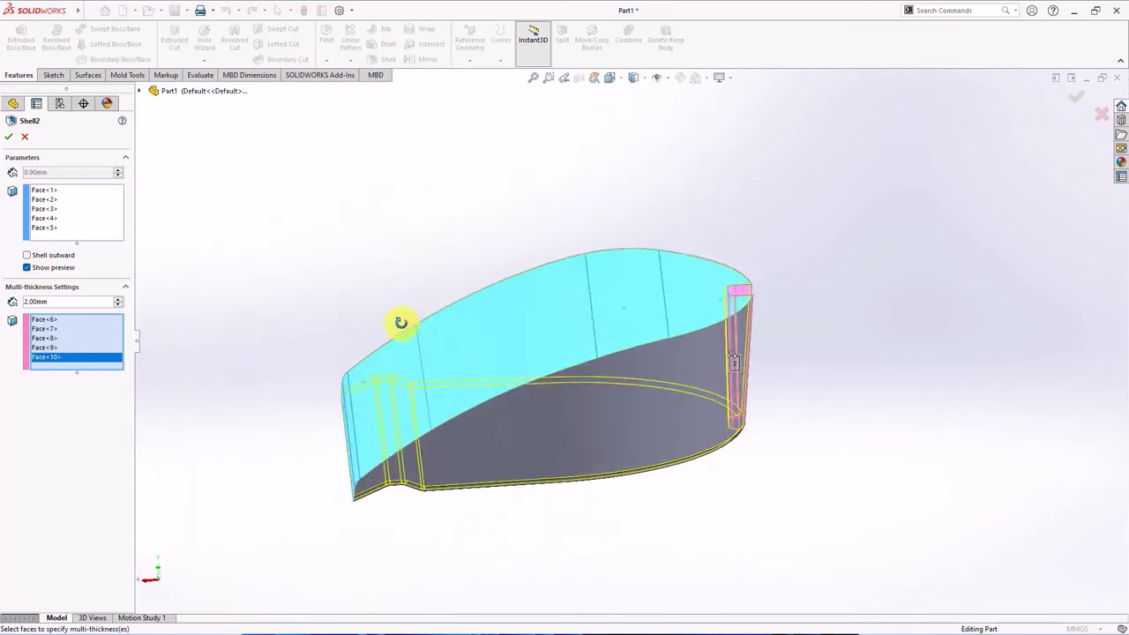
pyautogui.scroll(-3, 474, 433)
pyautogui.scroll(-3, 587, 453)
pyautogui.scroll(5, 587, 453)
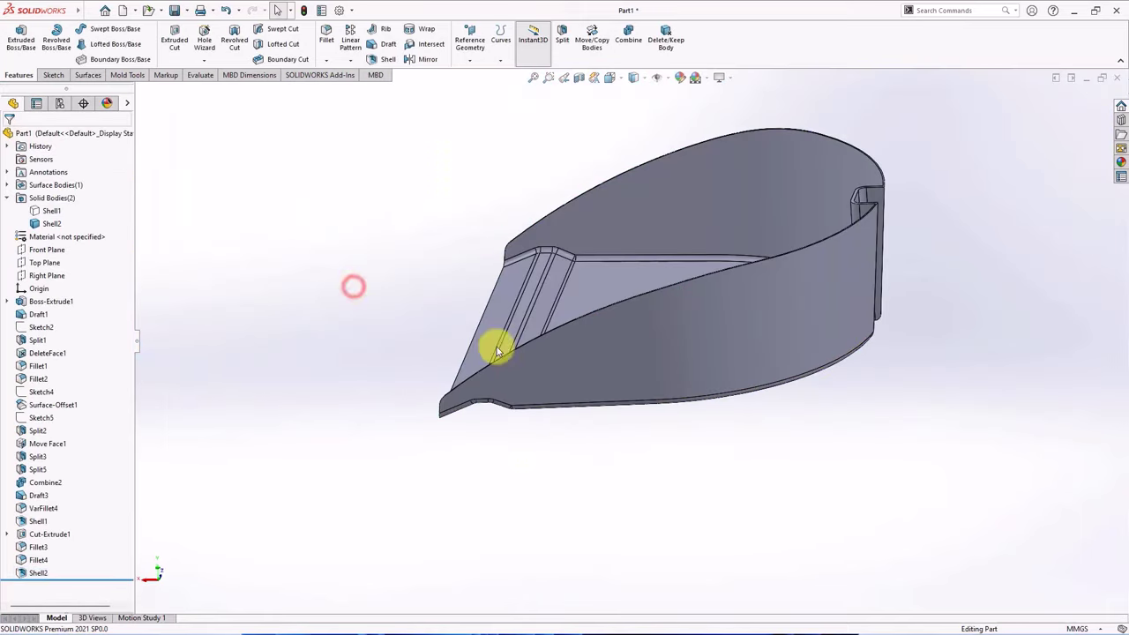
# Step: Round the notch edge with a 1.5 mm fillet as Fillet5
pyautogui.moveTo(496, 344); pyautogui.dragTo(925, 239, button='middle')
pyautogui.scroll(-5, 882, 238)
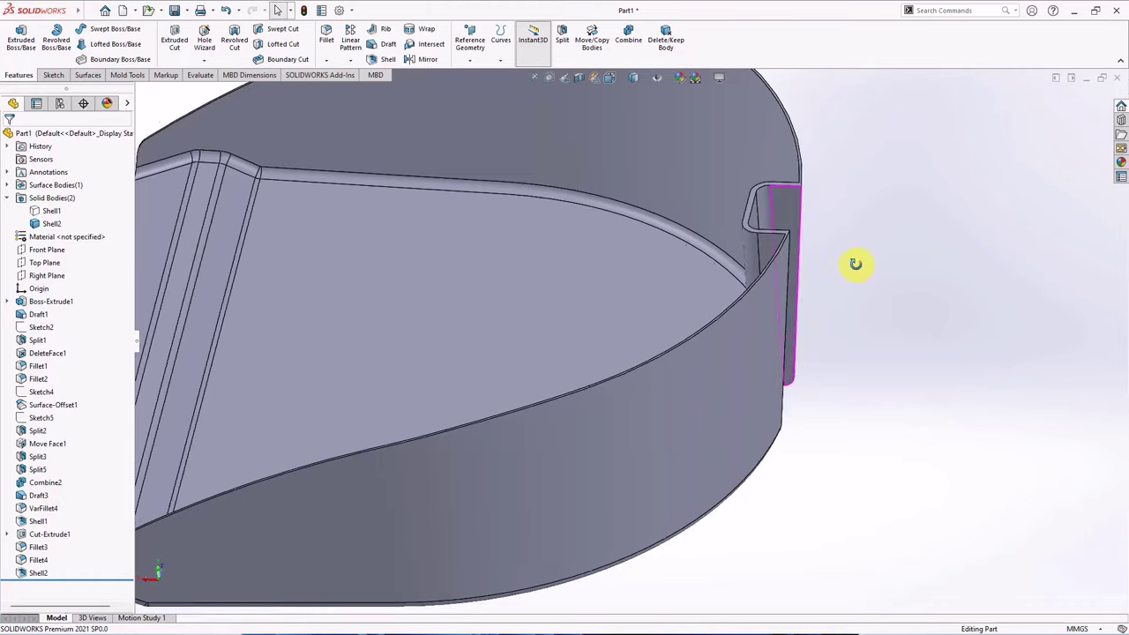
pyautogui.moveTo(857, 237); pyautogui.dragTo(693, 207, button='middle')
pyautogui.click(326, 39)
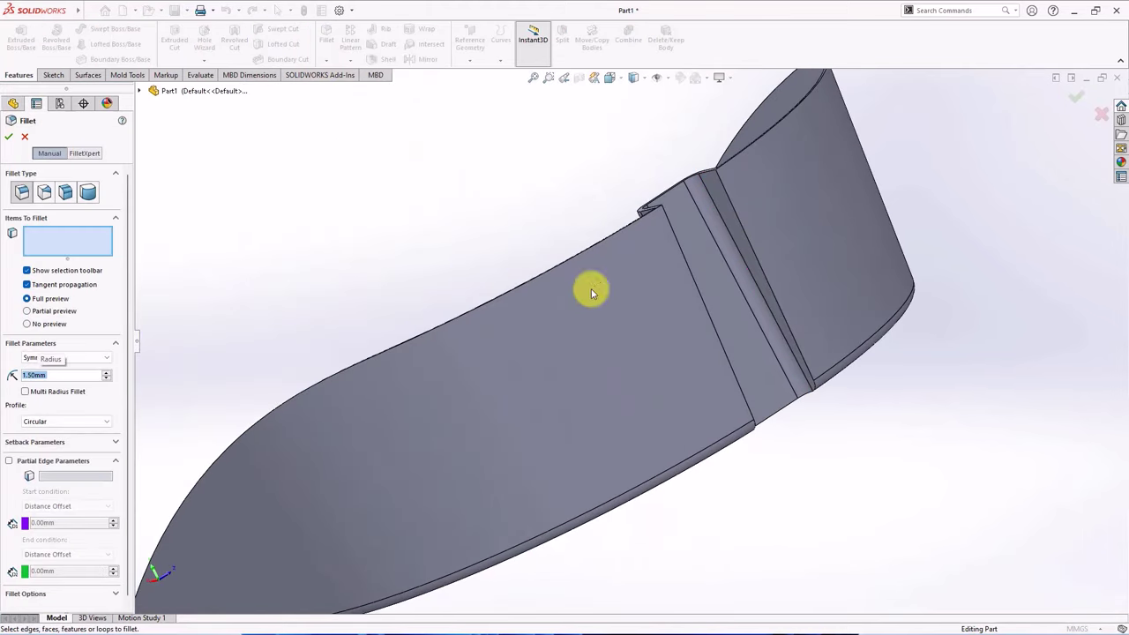
pyautogui.click(750, 252)
pyautogui.moveTo(751, 252); pyautogui.dragTo(682, 305, button='middle')
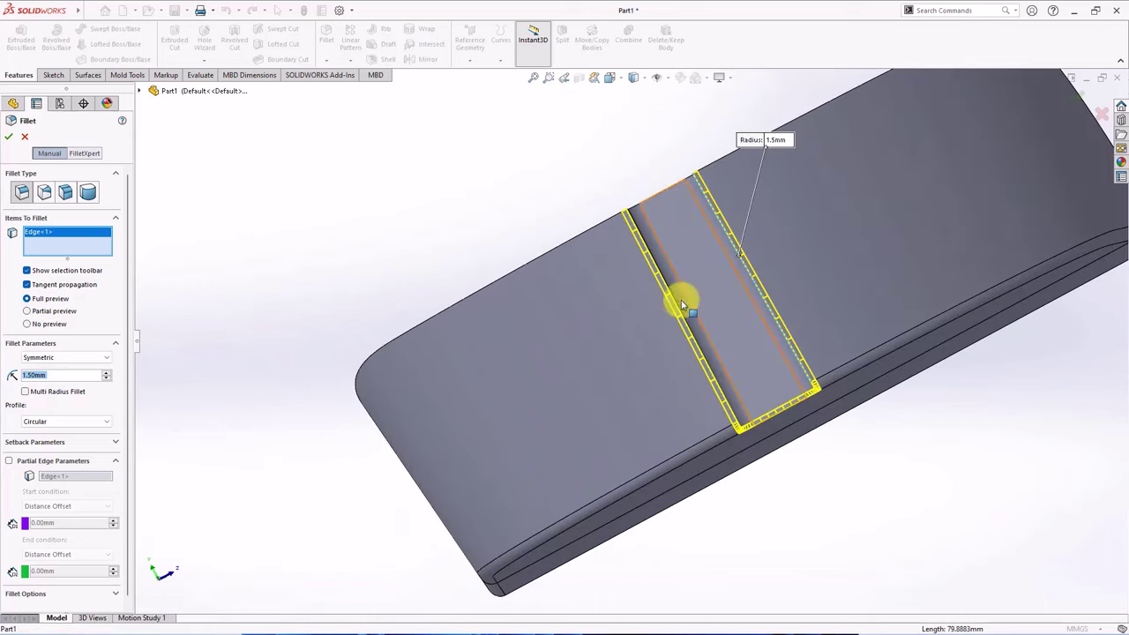
pyautogui.click(9, 137)
# Step: Select the housing's top face to sketch on
pyautogui.moveTo(405, 203)
pyautogui.mouseDown(button='middle')
pyautogui.moveTo(453, 265)
pyautogui.moveTo(731, 367)
pyautogui.moveTo(768, 418)
pyautogui.mouseUp(button='middle')
pyautogui.scroll(-3, 749, 320)
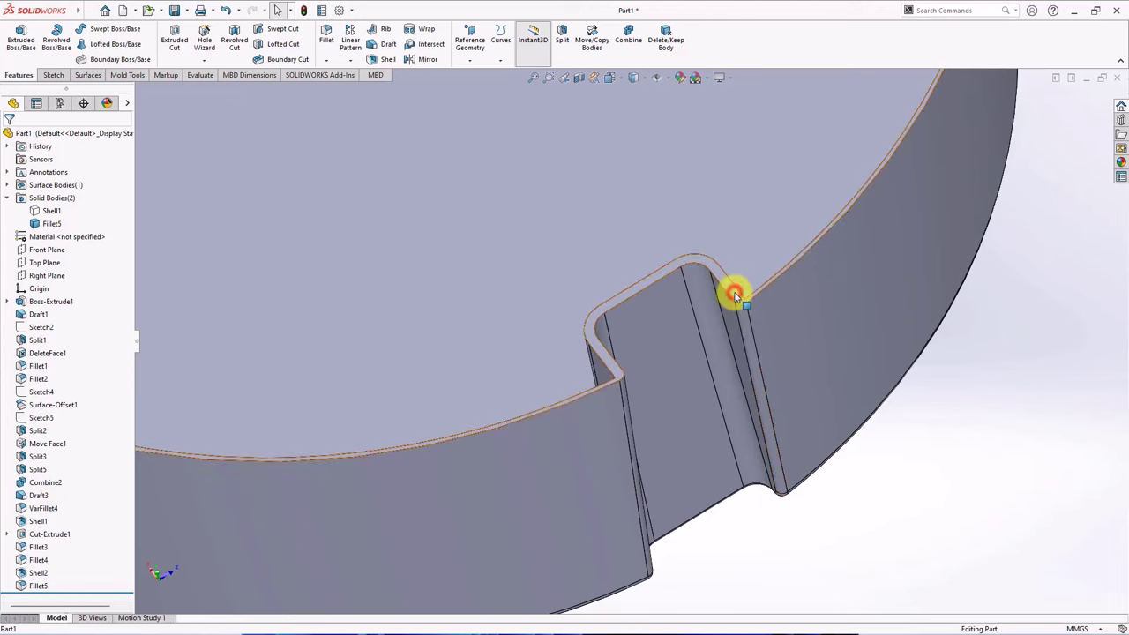
pyautogui.click(735, 296)
# Step: Start Sketch7 with a horizontal centerline from the origin to the notch
pyautogui.click(780, 258)
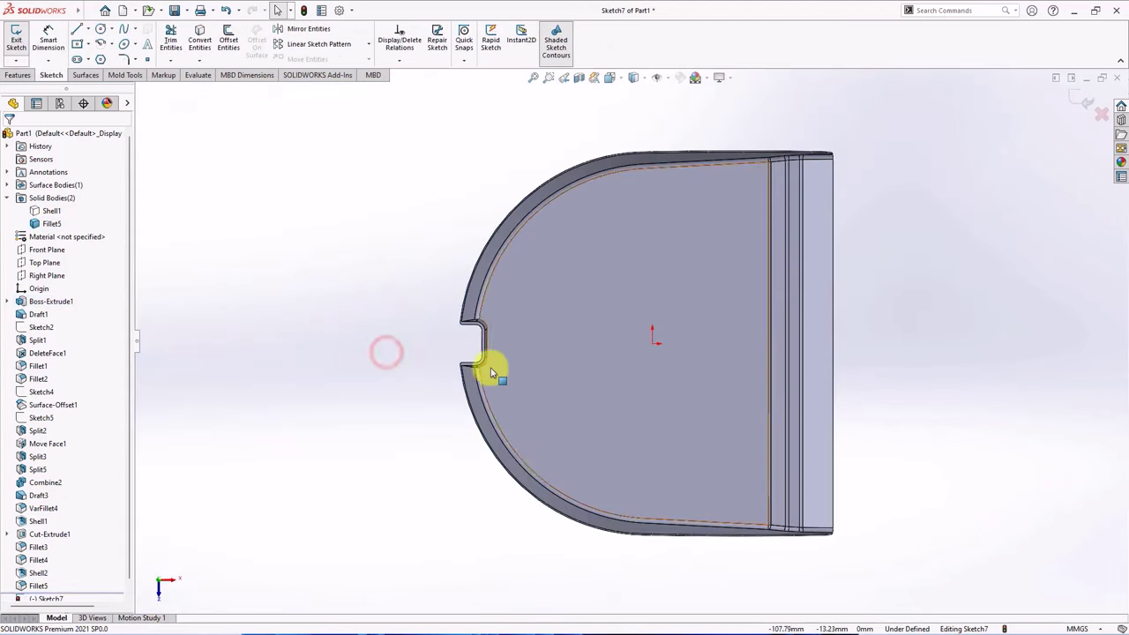
pyautogui.scroll(-5, 503, 353)
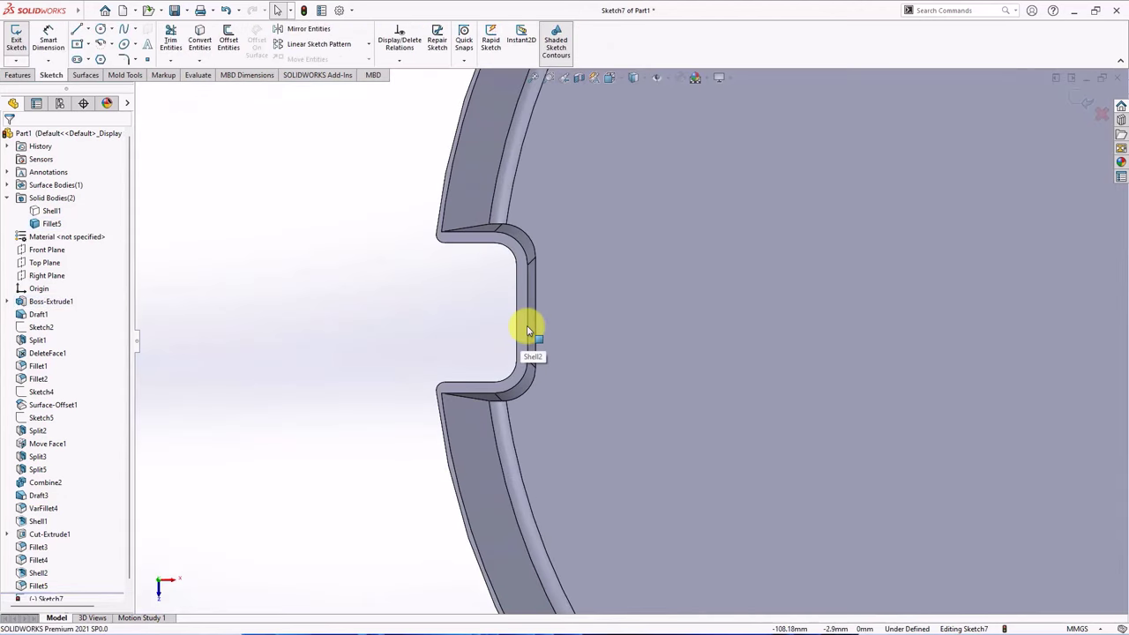
pyautogui.click(87, 31)
pyautogui.click(110, 66)
pyautogui.scroll(2, 496, 324)
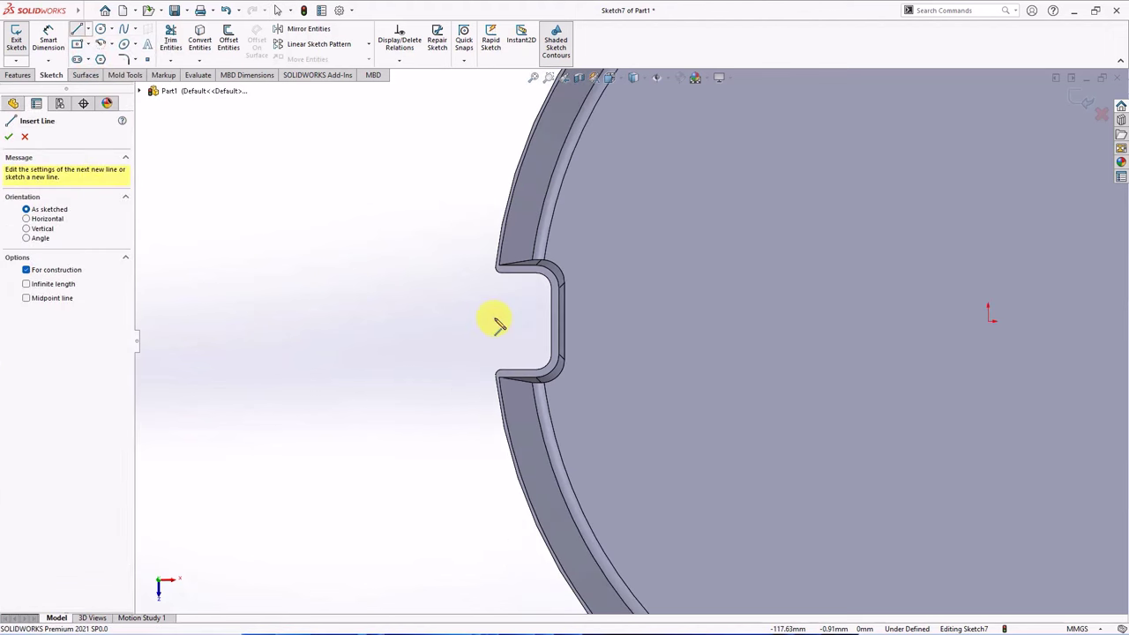
pyautogui.click(987, 319)
pyautogui.scroll(-1, 468, 352)
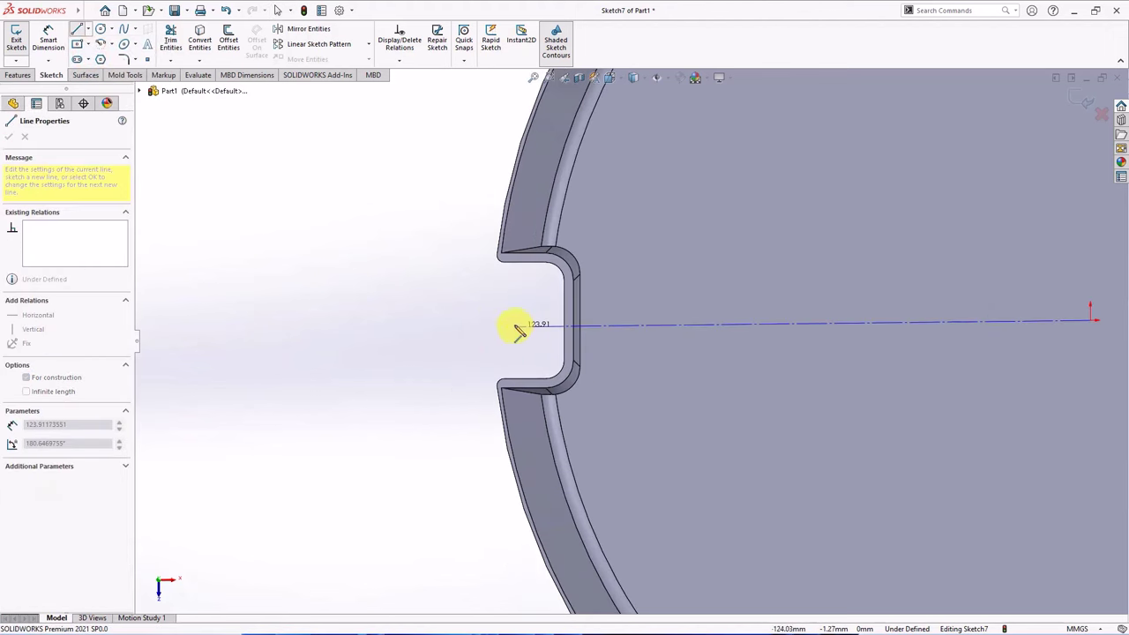
pyautogui.click(511, 324)
pyautogui.press('Escape')
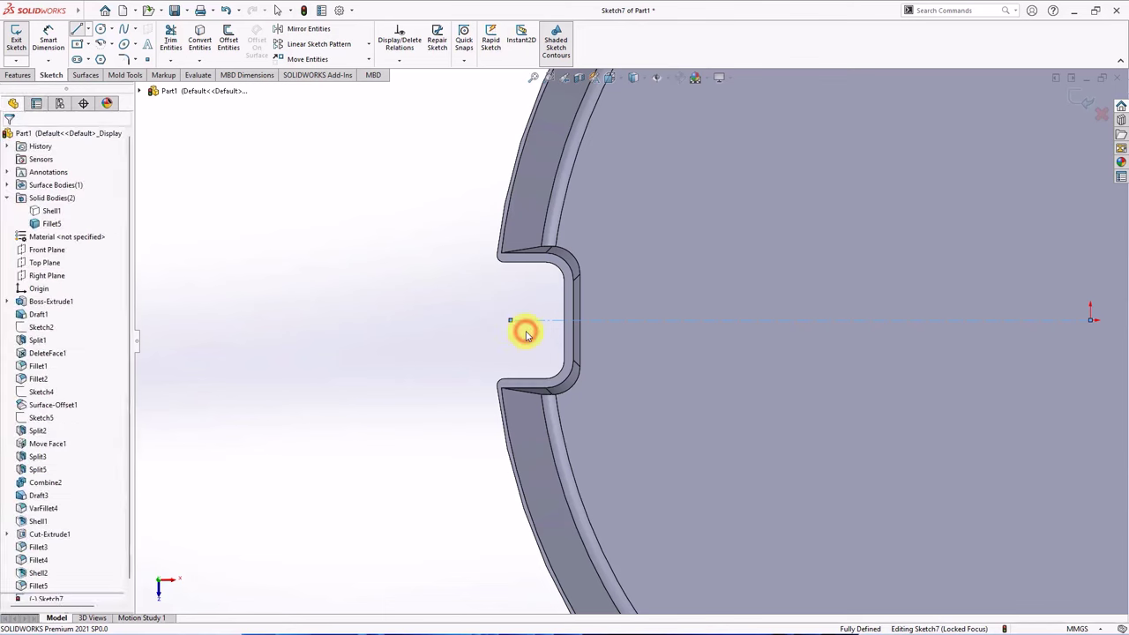
# Step: Draw a construction center rectangle at the centerline's end, past the notch
pyautogui.scroll(-1, 525, 328)
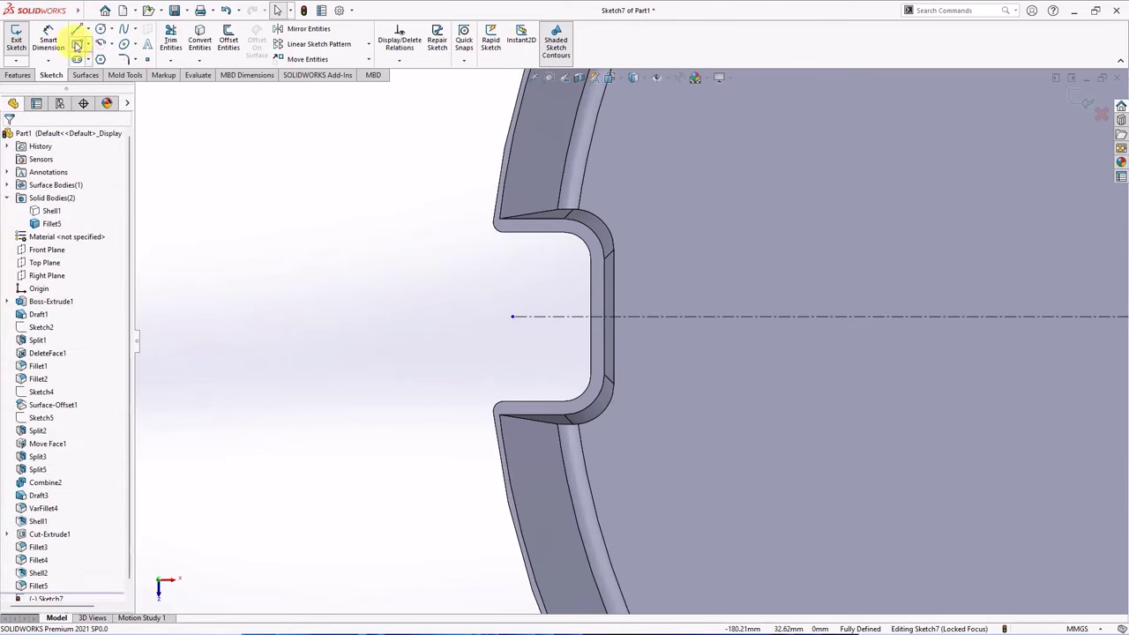
pyautogui.click(77, 46)
pyautogui.click(511, 316)
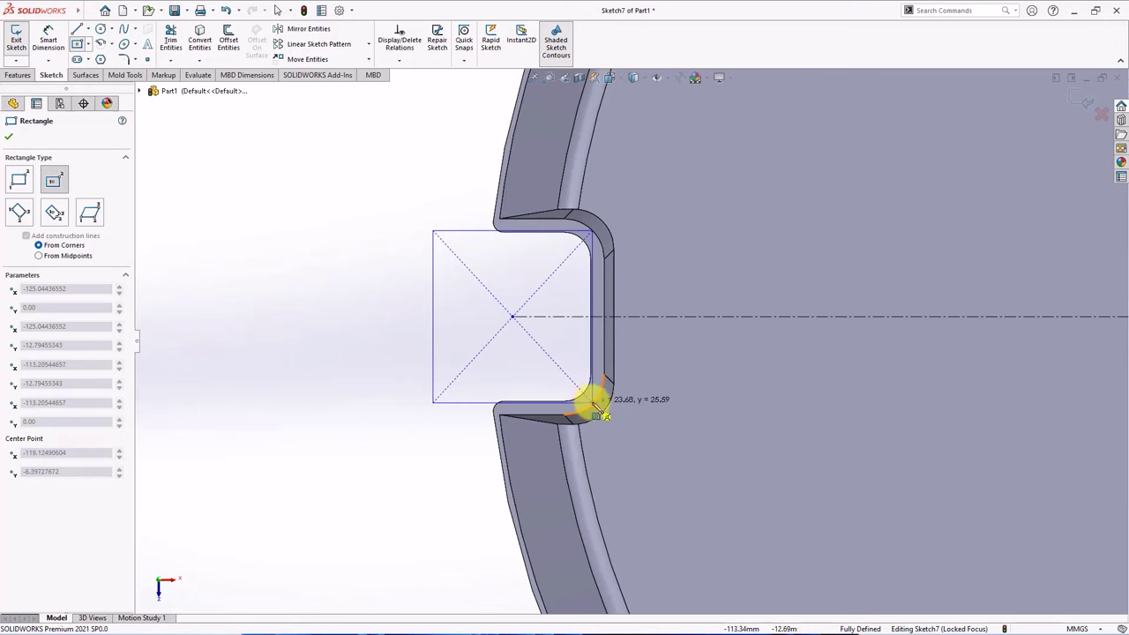
pyautogui.click(597, 408)
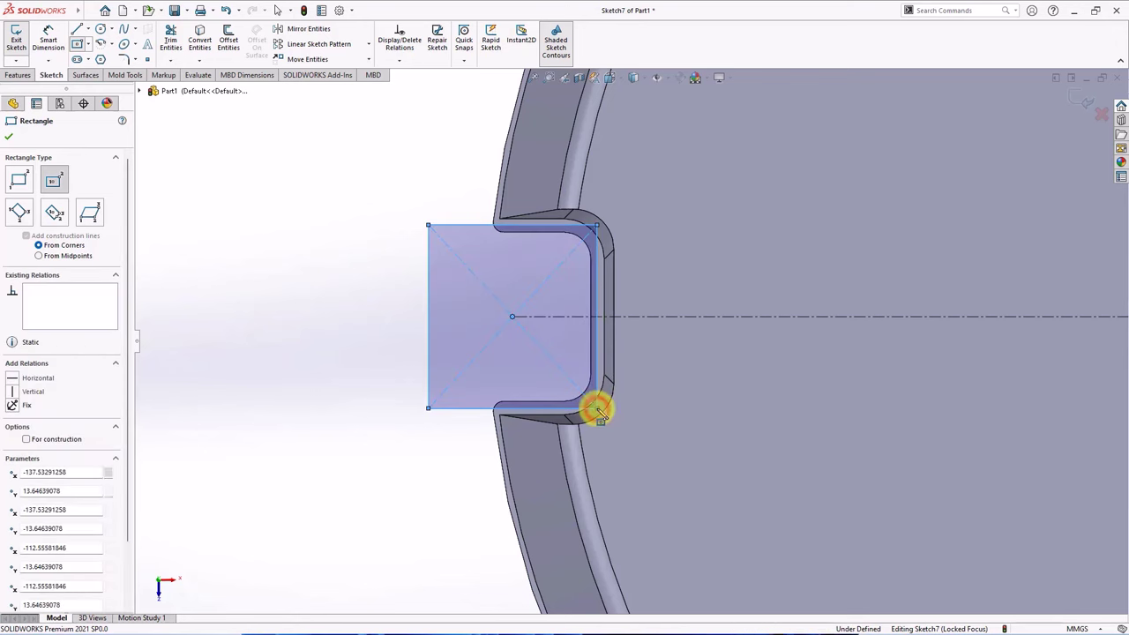
pyautogui.click(26, 439)
pyautogui.click(8, 139)
pyautogui.click(198, 239)
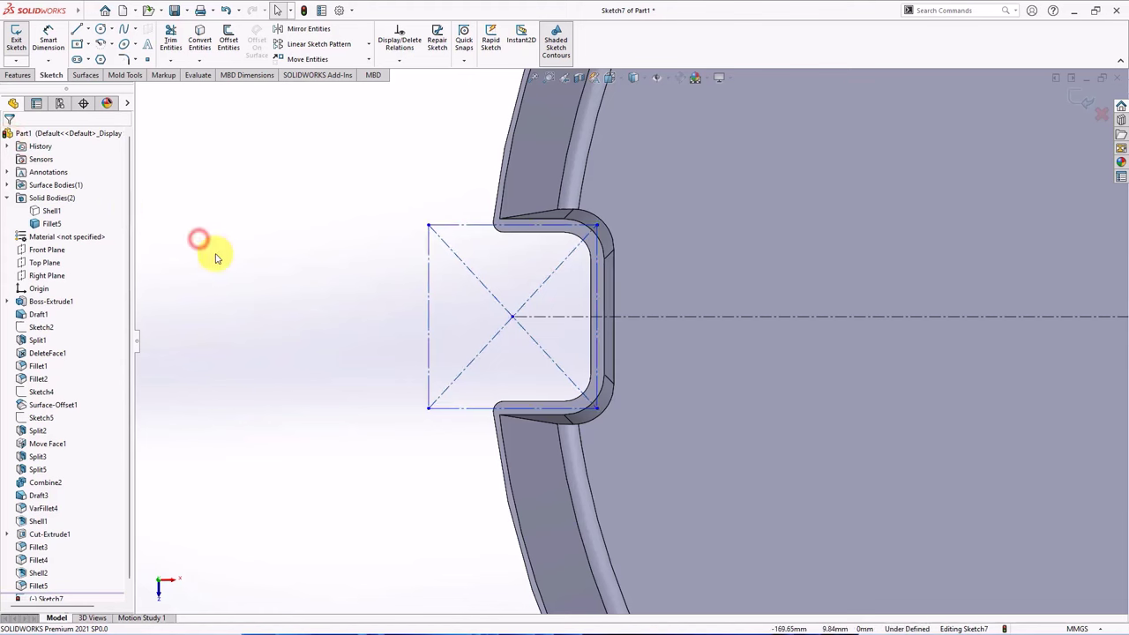
# Step: Make the rectangle's sides equal and its top line collinear with the notch edge
pyautogui.click(427, 293)
pyautogui.keyDown('ctrl'); pyautogui.click(450, 225); pyautogui.keyUp('ctrl')
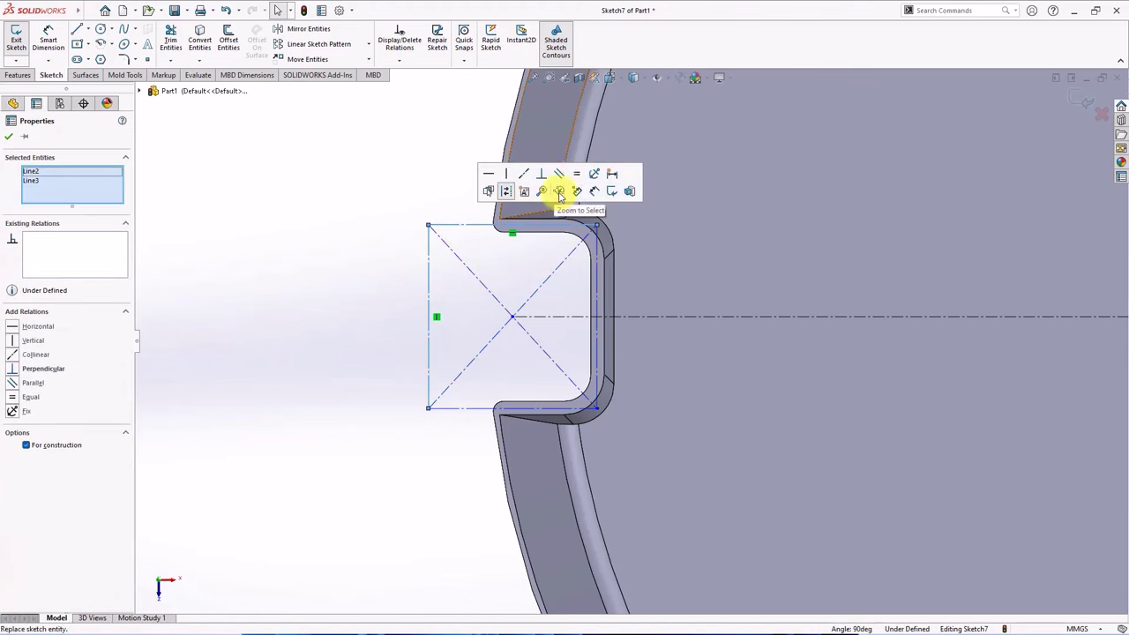
pyautogui.click(576, 175)
pyautogui.click(395, 187)
pyautogui.scroll(-2, 582, 247)
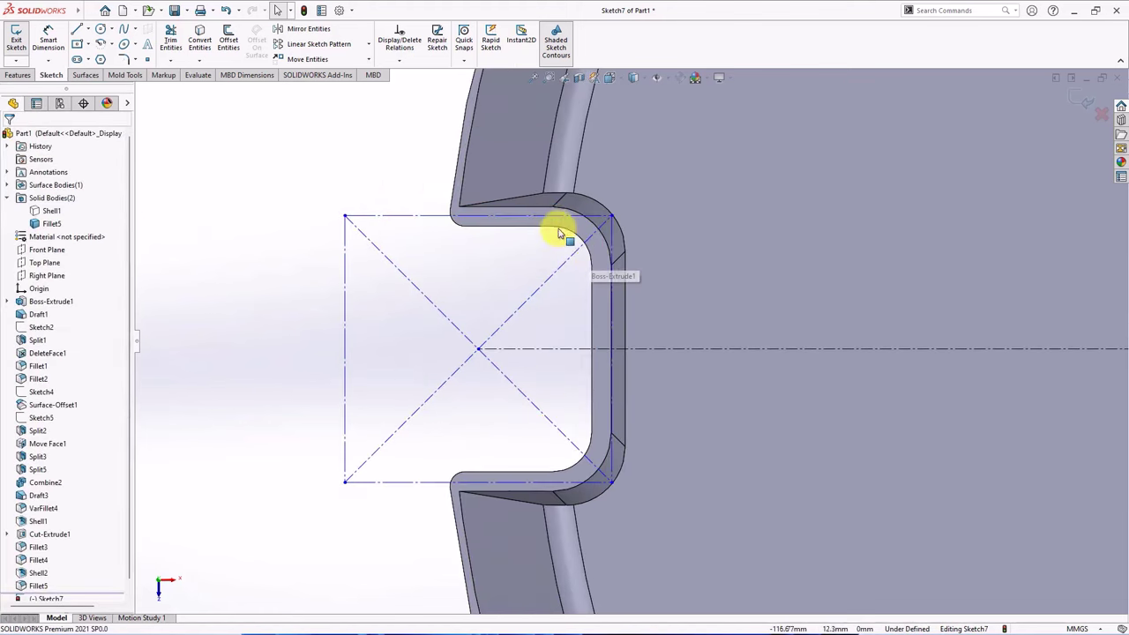
pyautogui.click(549, 218)
pyautogui.keyDown('ctrl'); pyautogui.click(534, 209); pyautogui.keyUp('ctrl')
pyautogui.click(567, 147)
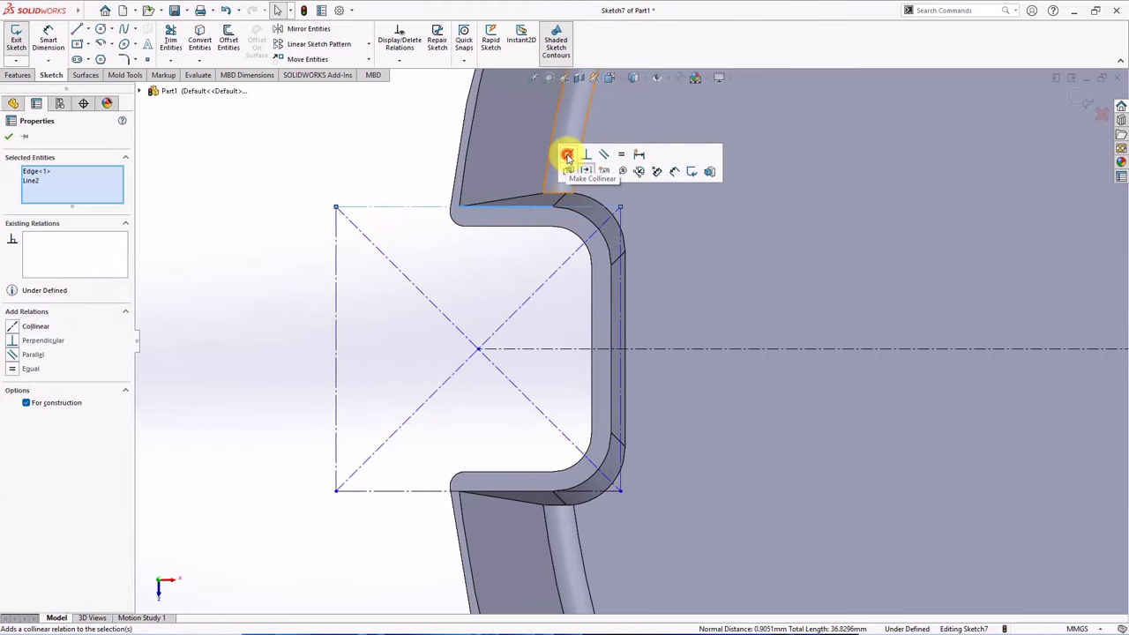
pyautogui.click(355, 163)
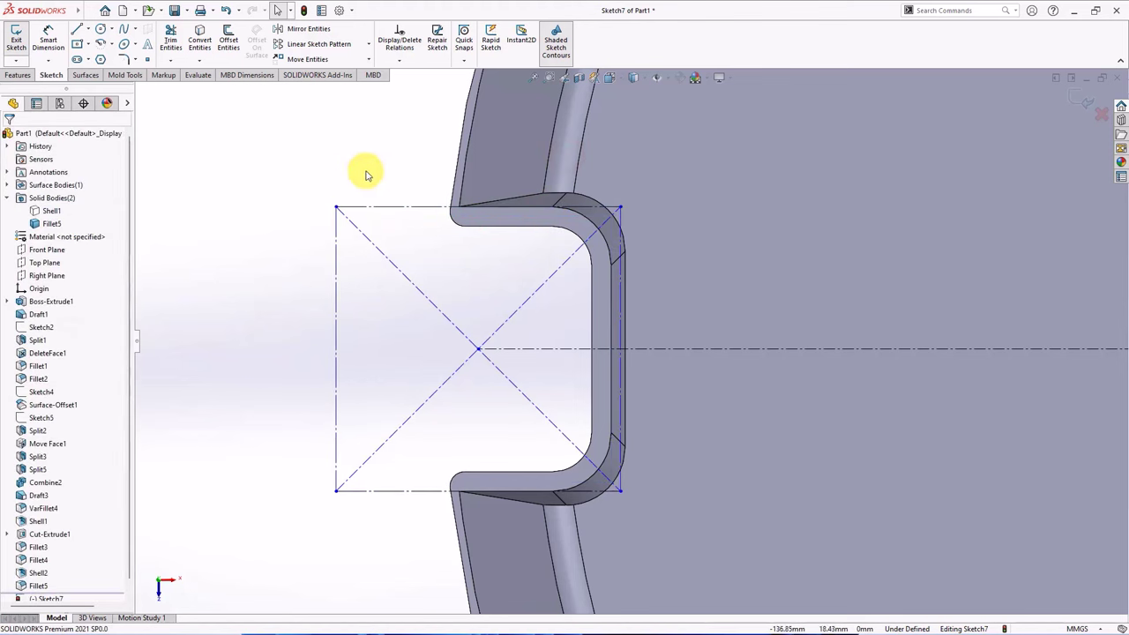
# Step: Make another rectangle line collinear with the post edge and select the post's tangent edge chain
pyautogui.click(622, 316)
pyautogui.keyDown('ctrl'); pyautogui.click(612, 297); pyautogui.keyUp('ctrl')
pyautogui.click(647, 245)
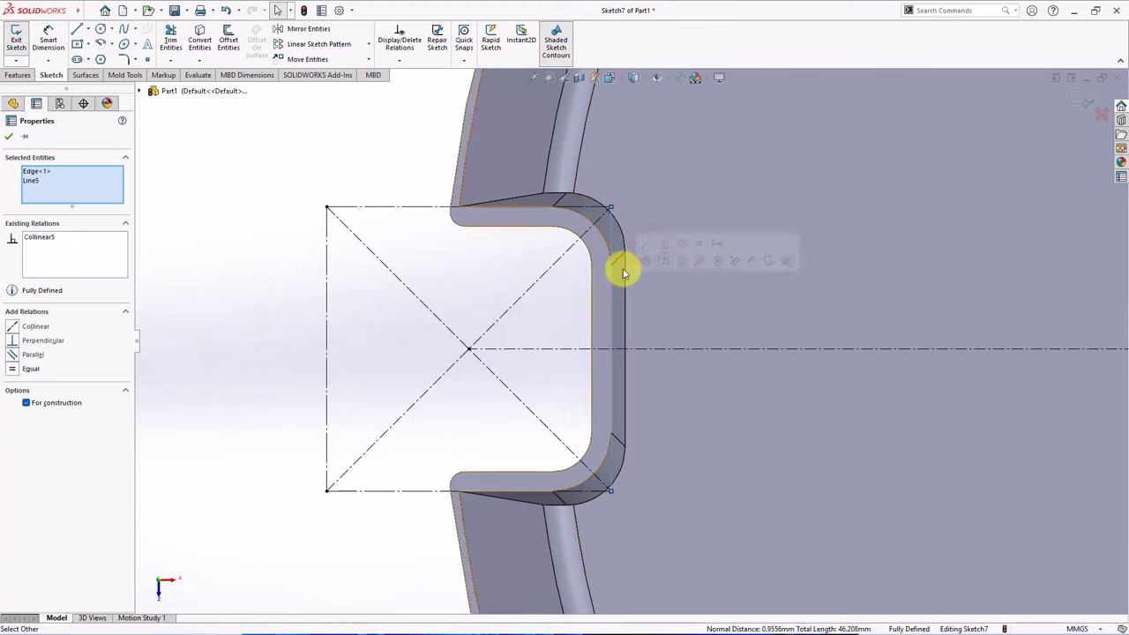
pyautogui.click(224, 367)
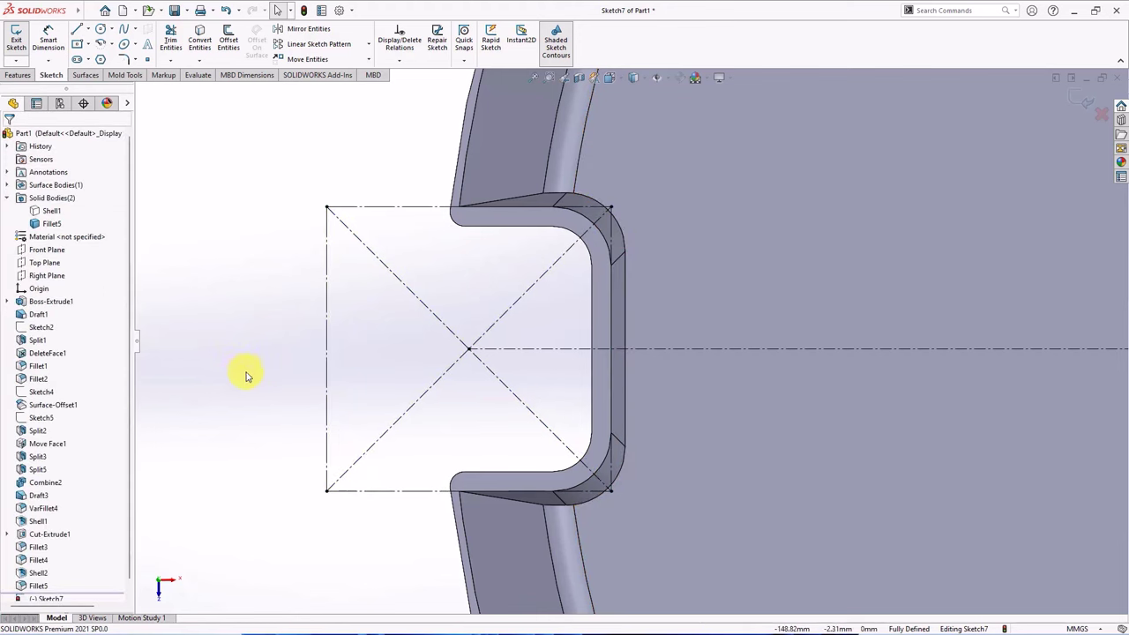
pyautogui.rightClick(602, 237)
pyautogui.click(647, 243)
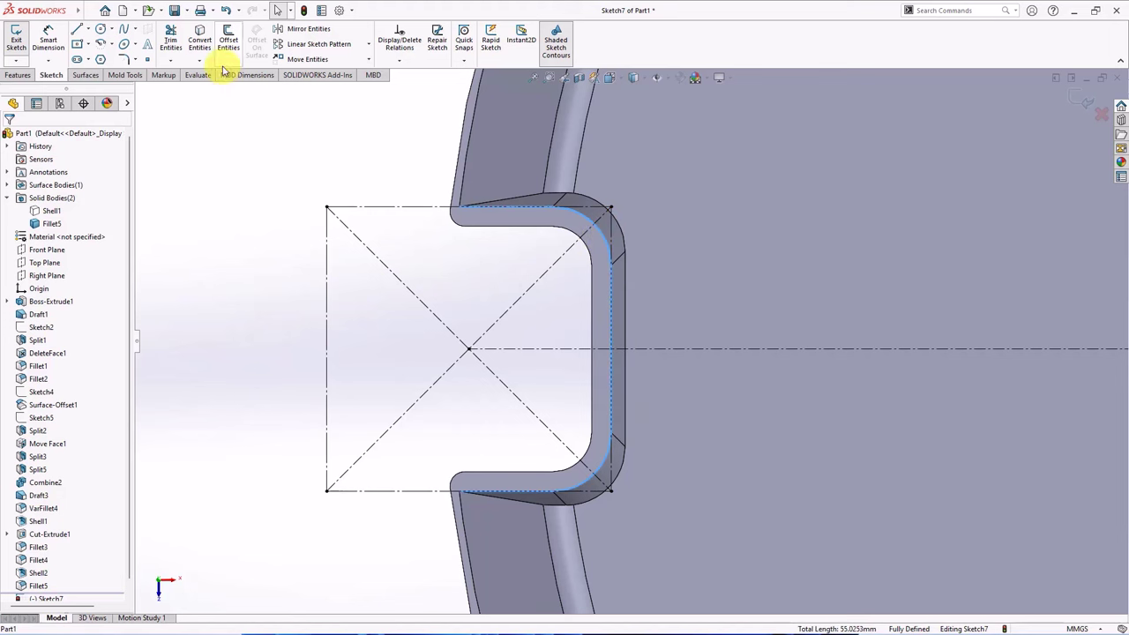
# Step: Draw a vertical centreline from the profile centre to the bottom edge, then trim the sketch
pyautogui.click(77, 29)
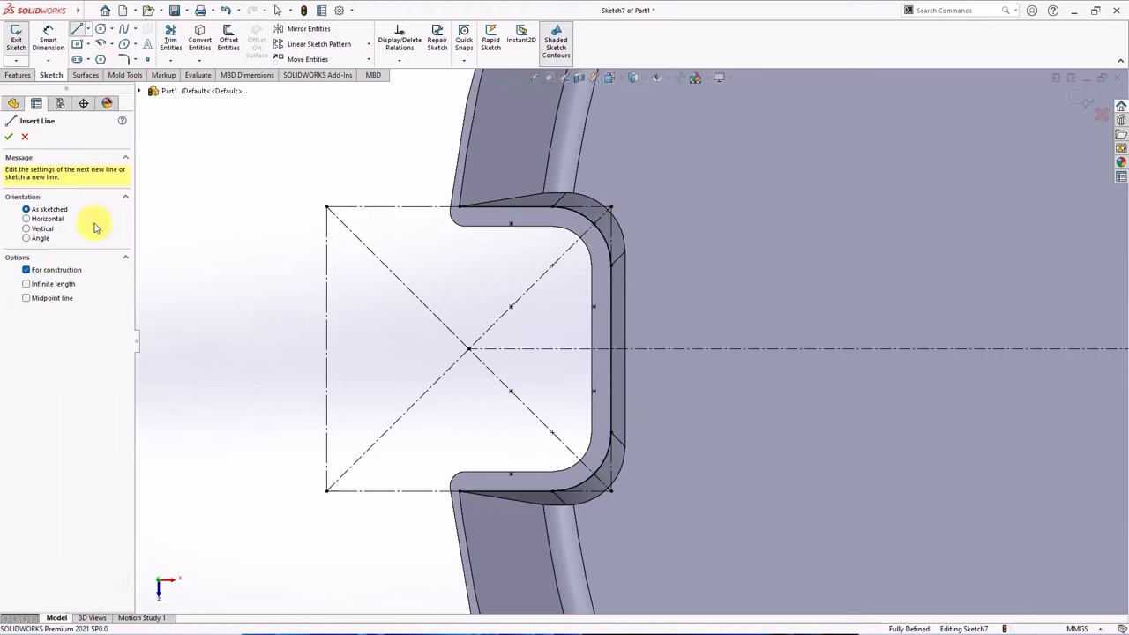
pyautogui.click(460, 349)
pyautogui.click(468, 491)
pyautogui.rightClick(468, 490)
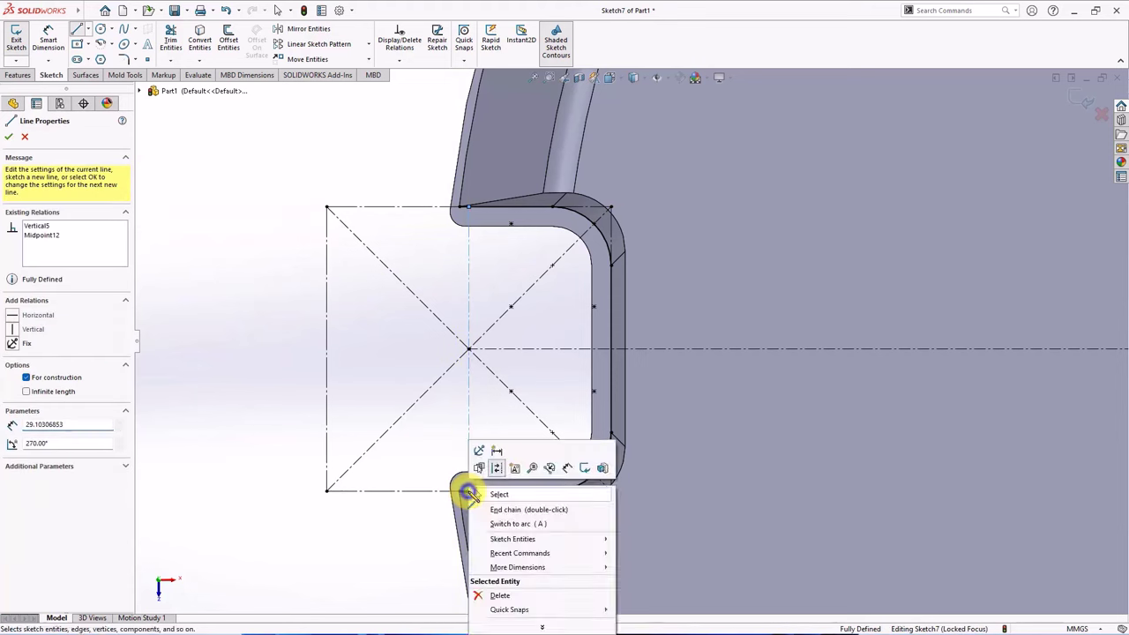
pyautogui.click(476, 494)
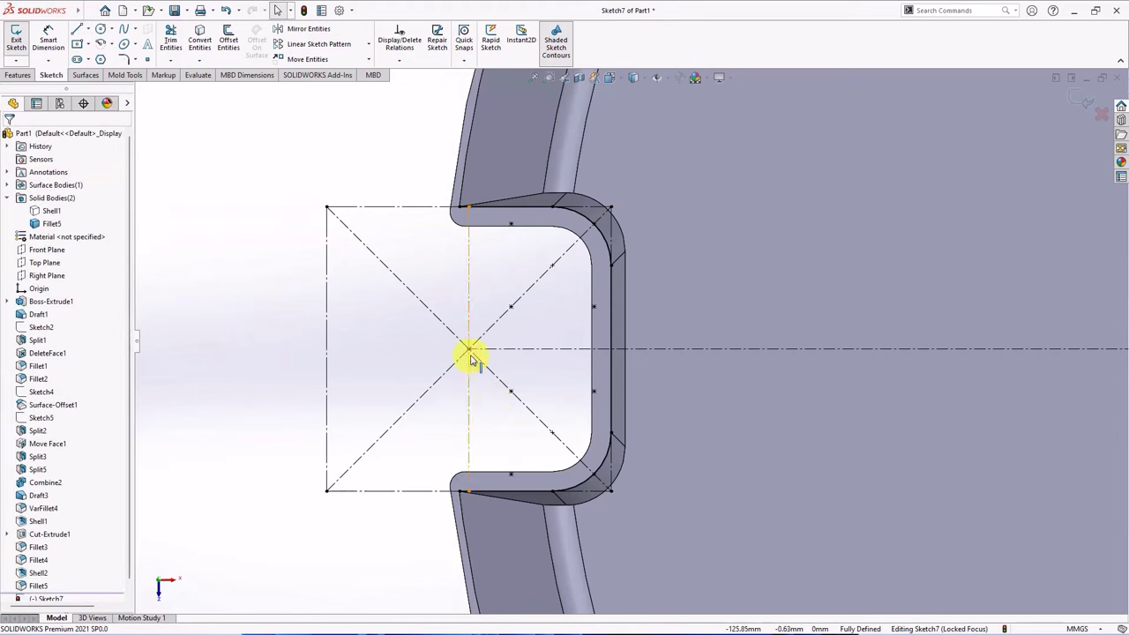
pyautogui.click(170, 40)
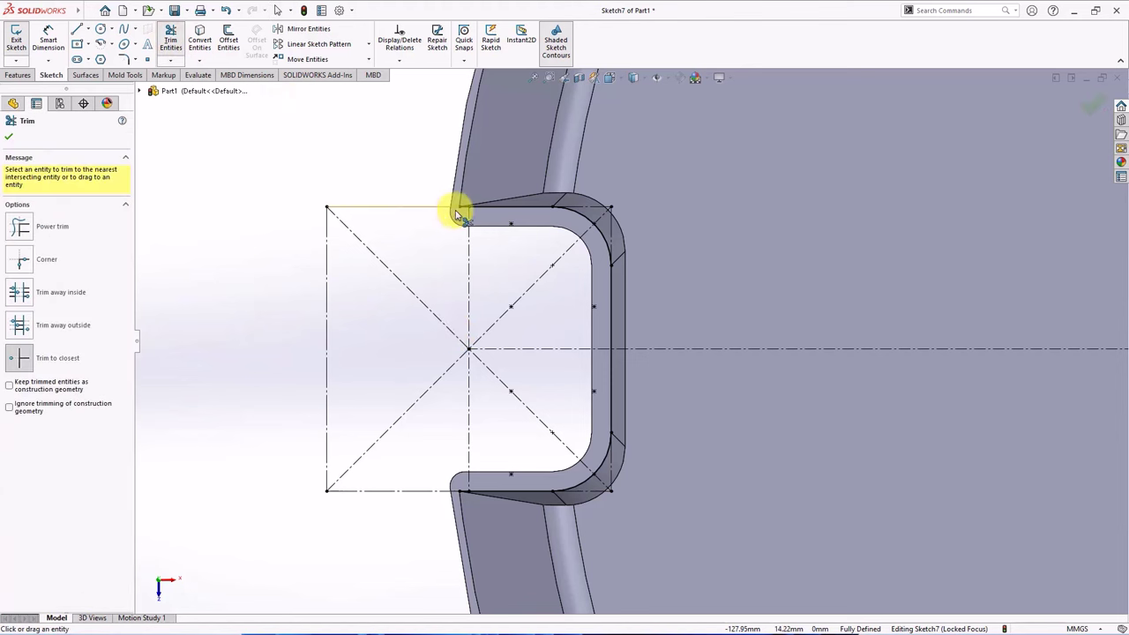
pyautogui.click(9, 137)
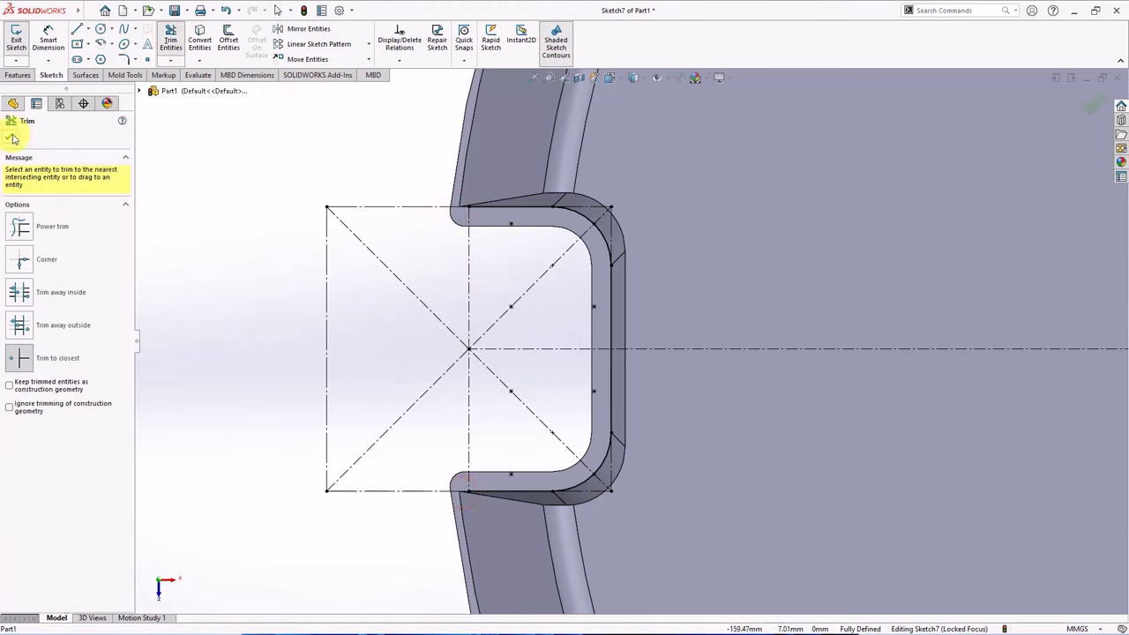
# Step: Mirror the top, right and bottom lines and corner arcs about the vertical centreline
pyautogui.click(300, 29)
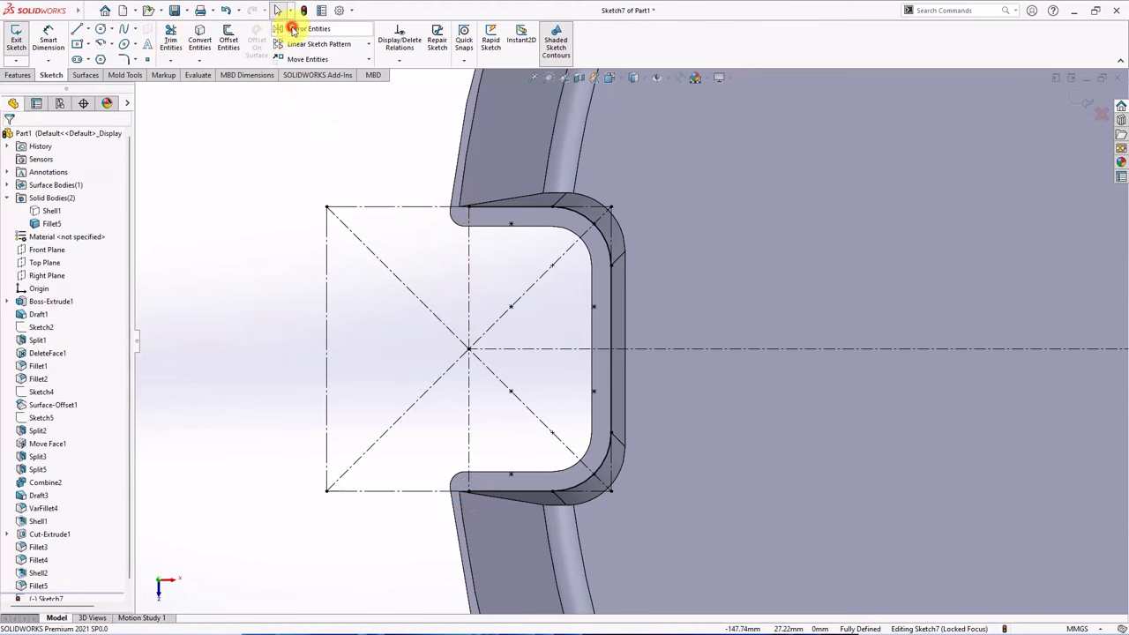
pyautogui.click(533, 208)
pyautogui.click(577, 216)
pyautogui.click(609, 287)
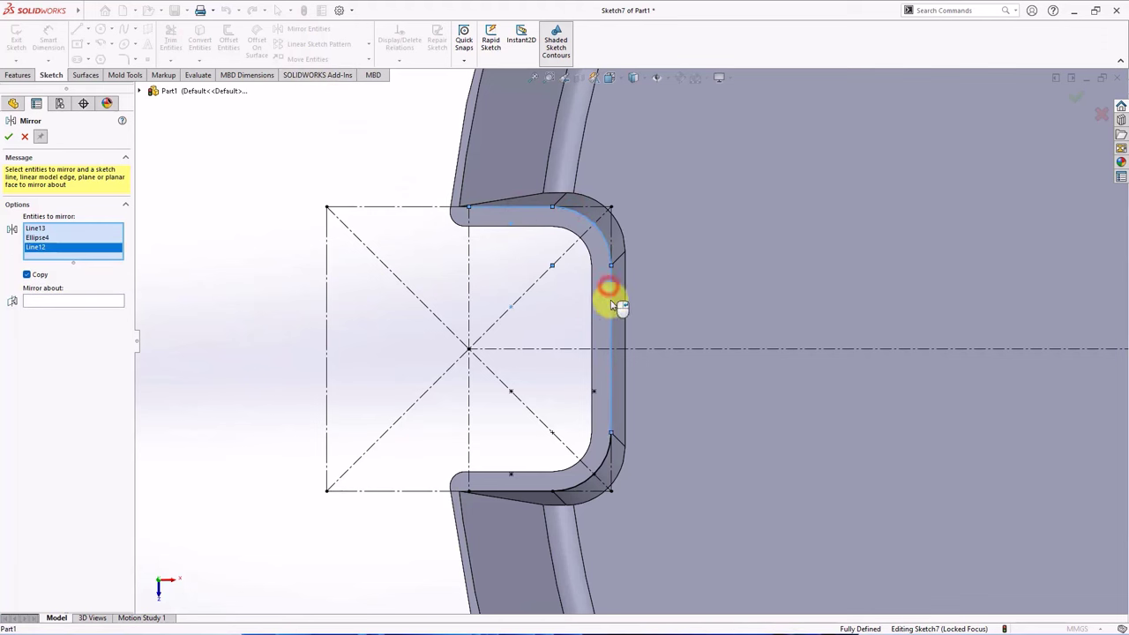
pyautogui.click(604, 461)
pyautogui.click(535, 491)
pyautogui.click(76, 320)
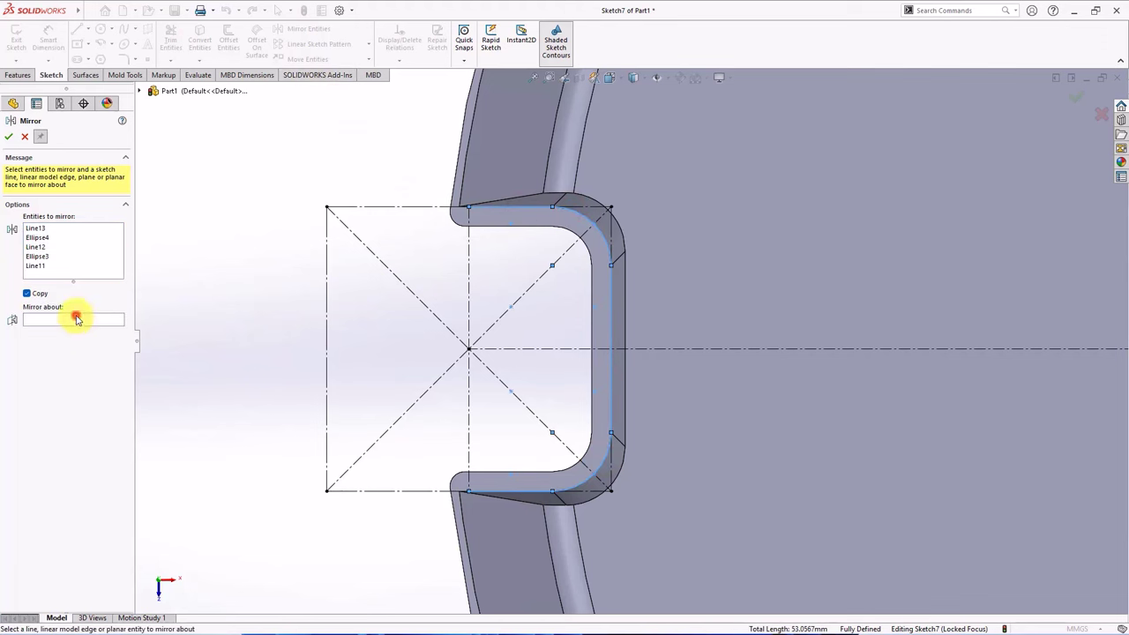
pyautogui.click(469, 409)
pyautogui.click(8, 137)
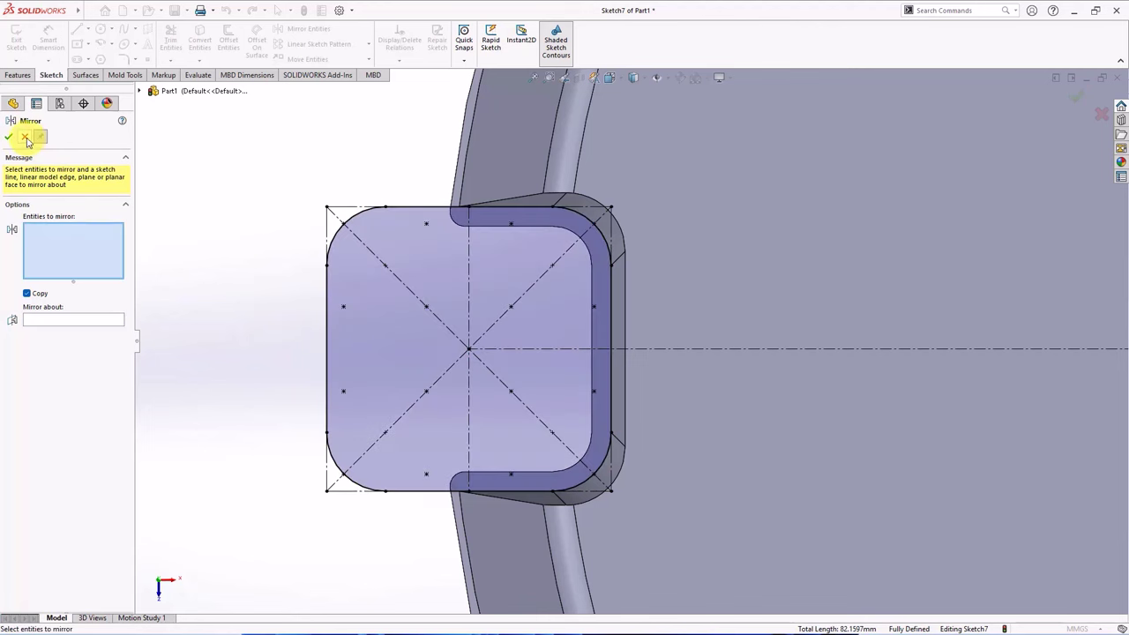
pyautogui.click(9, 136)
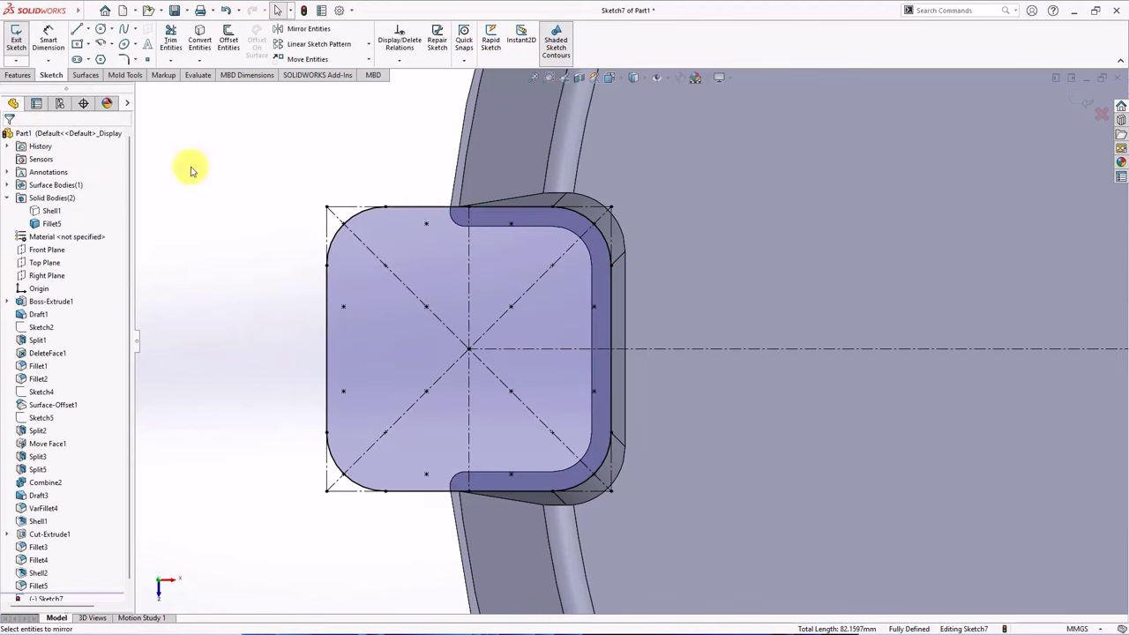
pyautogui.click(20, 77)
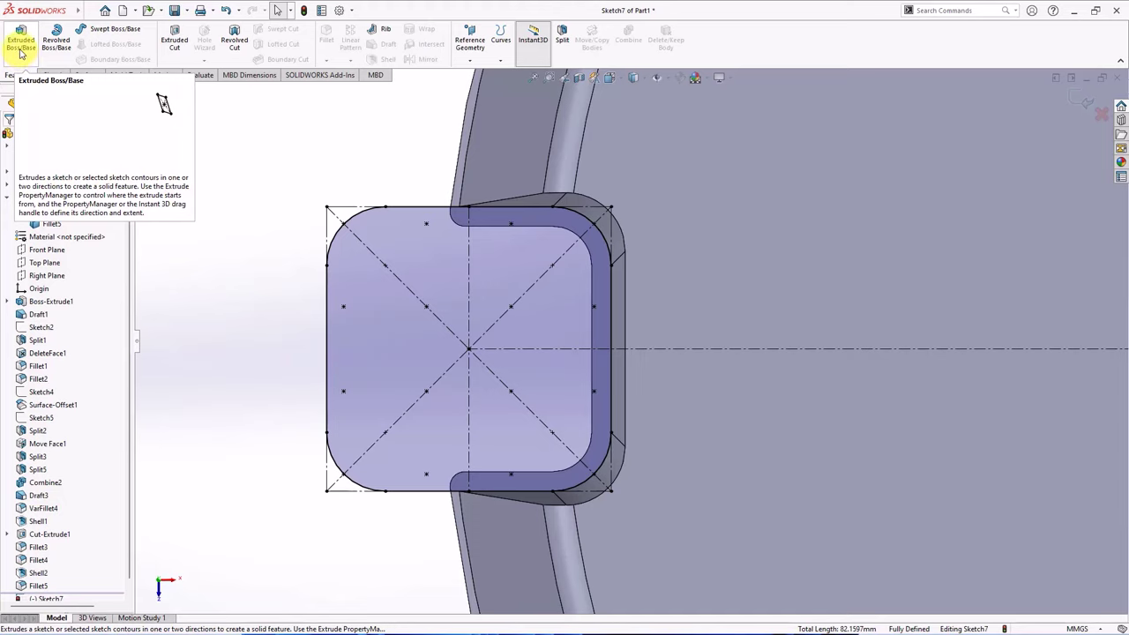
# Step: Extrude Sketch7 in reverse, Blind 46 mm with 1° draft, into a post
pyautogui.click(20, 43)
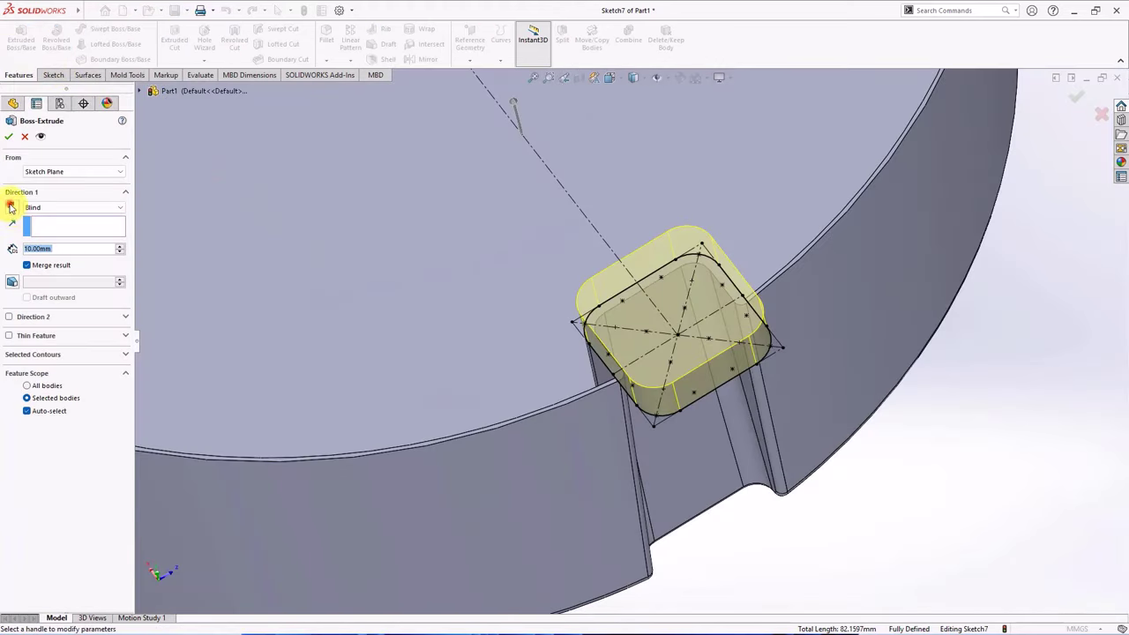
pyautogui.click(10, 208)
pyautogui.write('46')
pyautogui.press('Return')
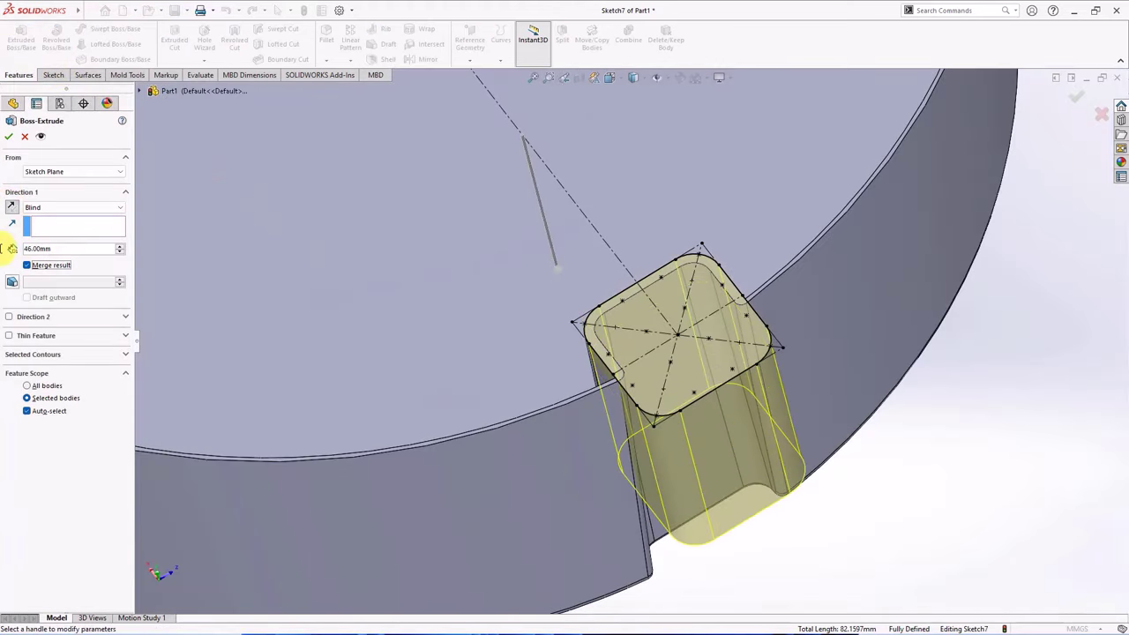
pyautogui.moveTo(655, 454); pyautogui.dragTo(641, 351, button='middle')
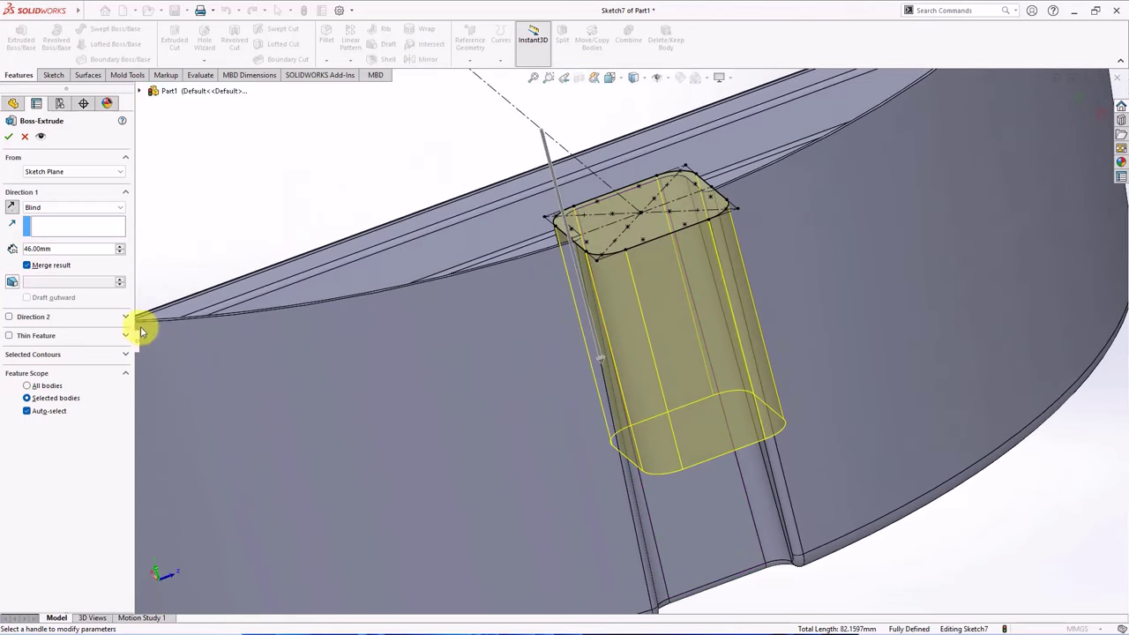
pyautogui.click(11, 282)
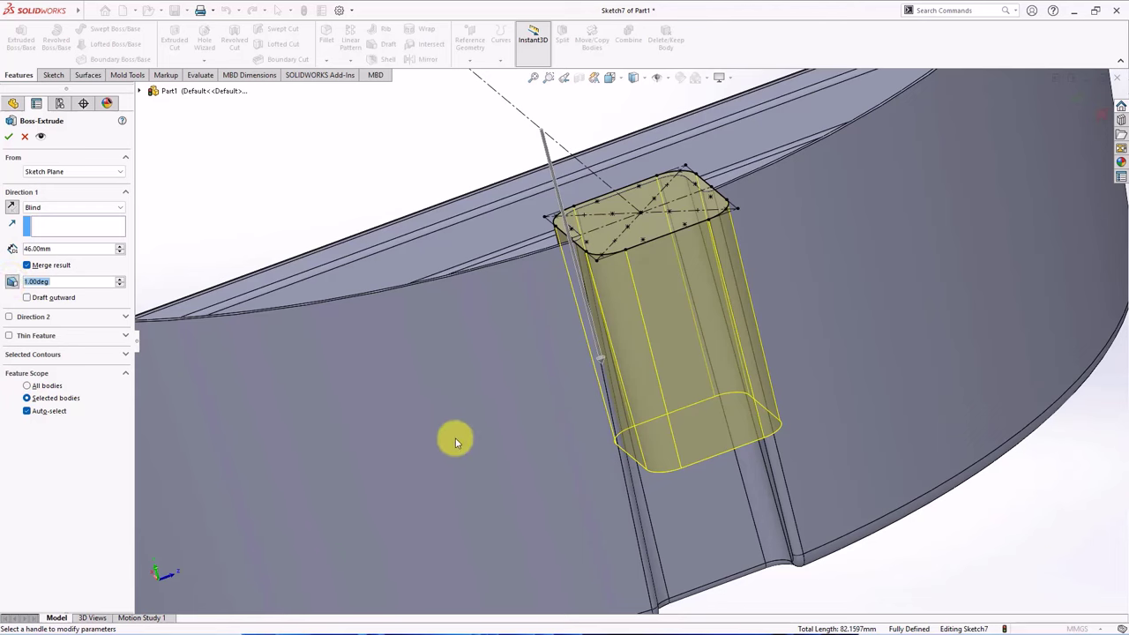
pyautogui.moveTo(456, 441)
pyautogui.mouseDown(button='middle')
pyautogui.moveTo(446, 378)
pyautogui.moveTo(435, 361)
pyautogui.moveTo(429, 371)
pyautogui.mouseUp(button='middle')
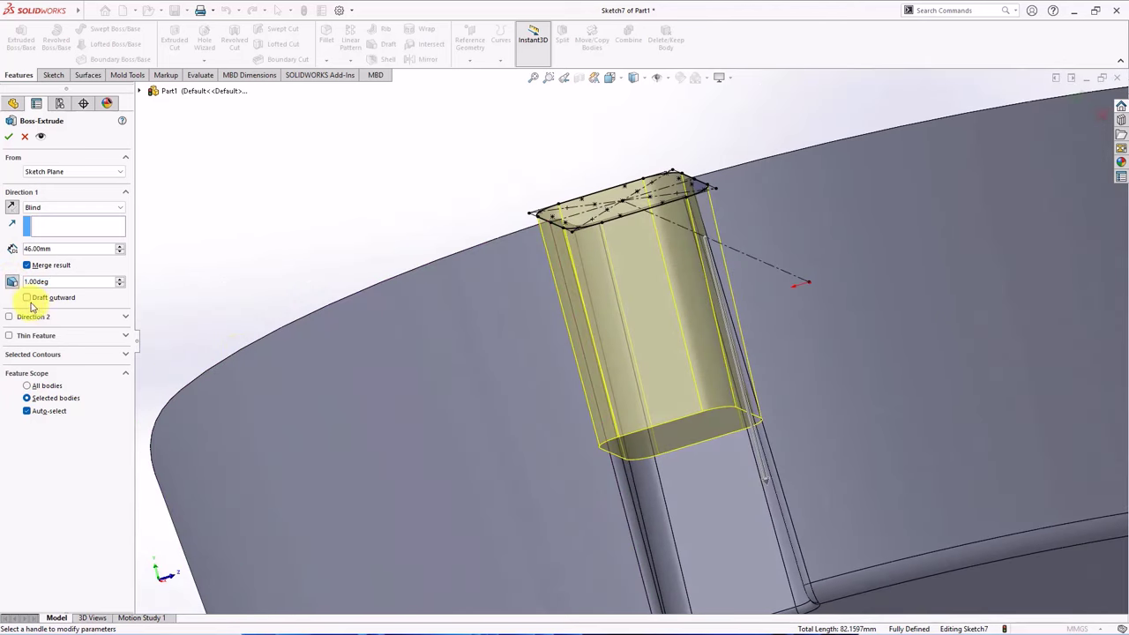
pyautogui.click(10, 137)
pyautogui.moveTo(284, 201)
pyautogui.mouseDown(button='middle')
pyautogui.moveTo(441, 182)
pyautogui.moveTo(474, 323)
pyautogui.moveTo(573, 320)
pyautogui.moveTo(633, 245)
pyautogui.mouseUp(button='middle')
# Step: Start Sketch8 on the post's top face and select Sketch7's outline
pyautogui.click(633, 245)
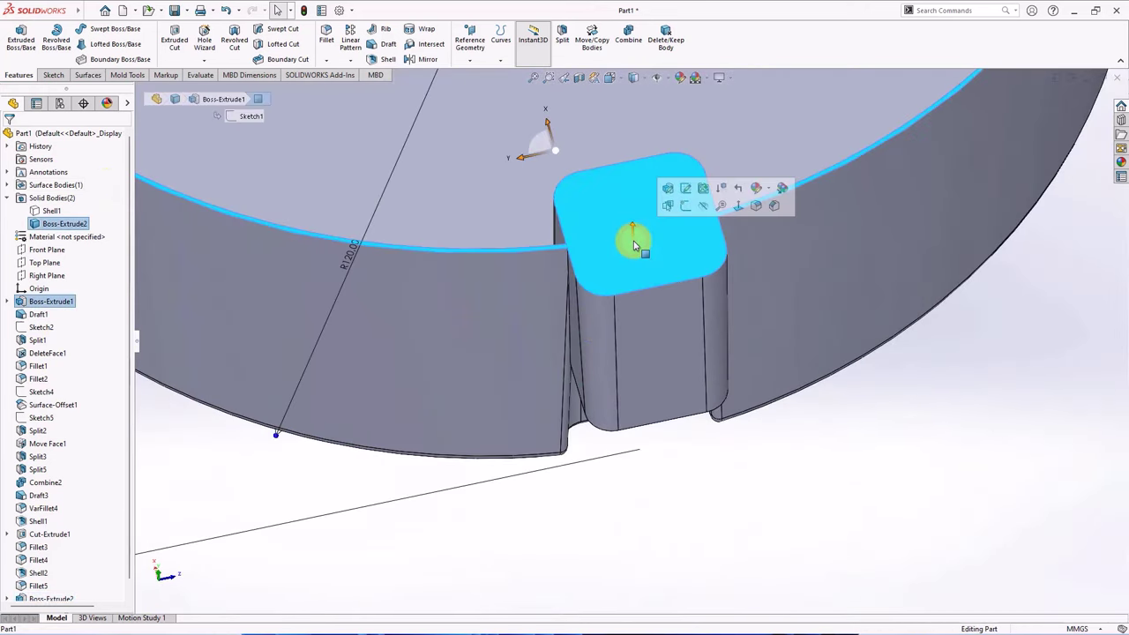
pyautogui.click(680, 206)
pyautogui.scroll(-5, 503, 347)
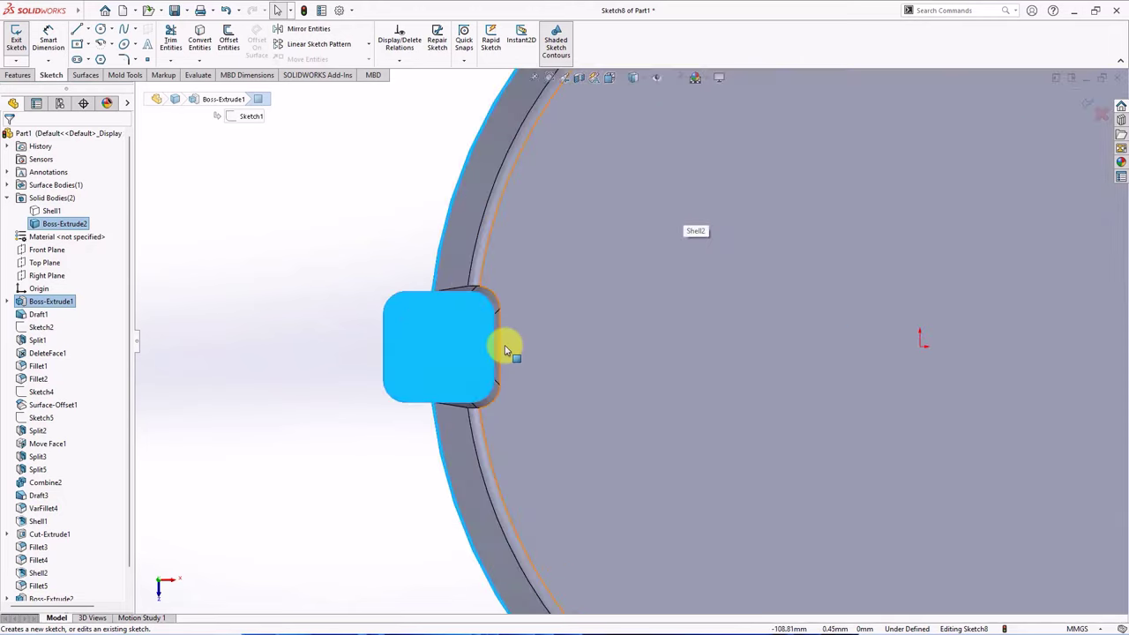
pyautogui.scroll(-1, 132, 405)
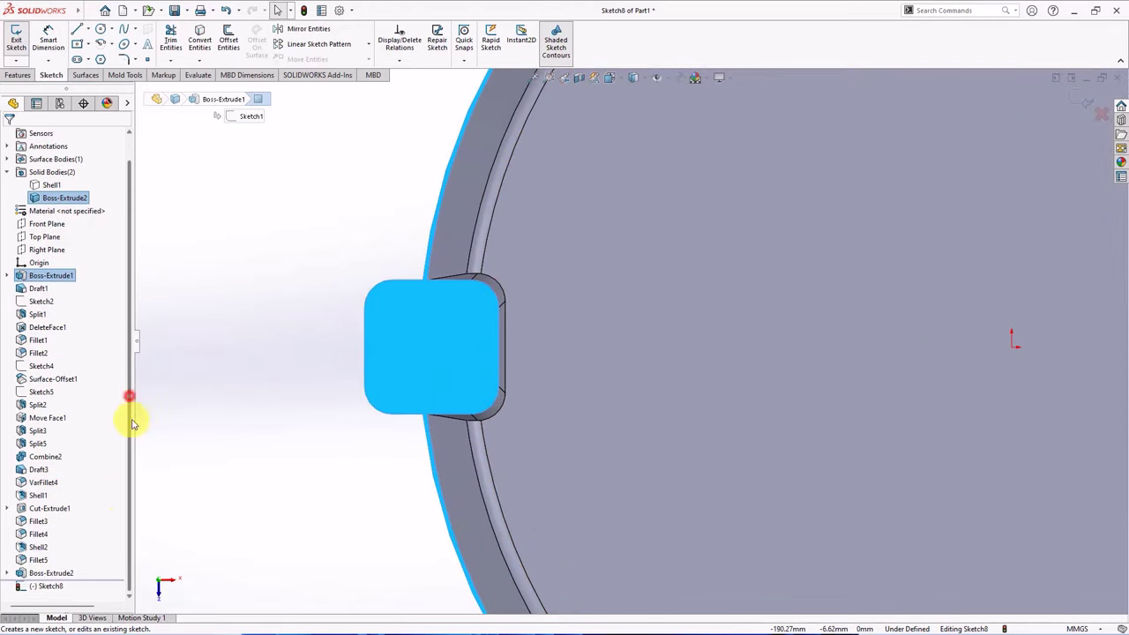
pyautogui.click(8, 573)
pyautogui.click(22, 586)
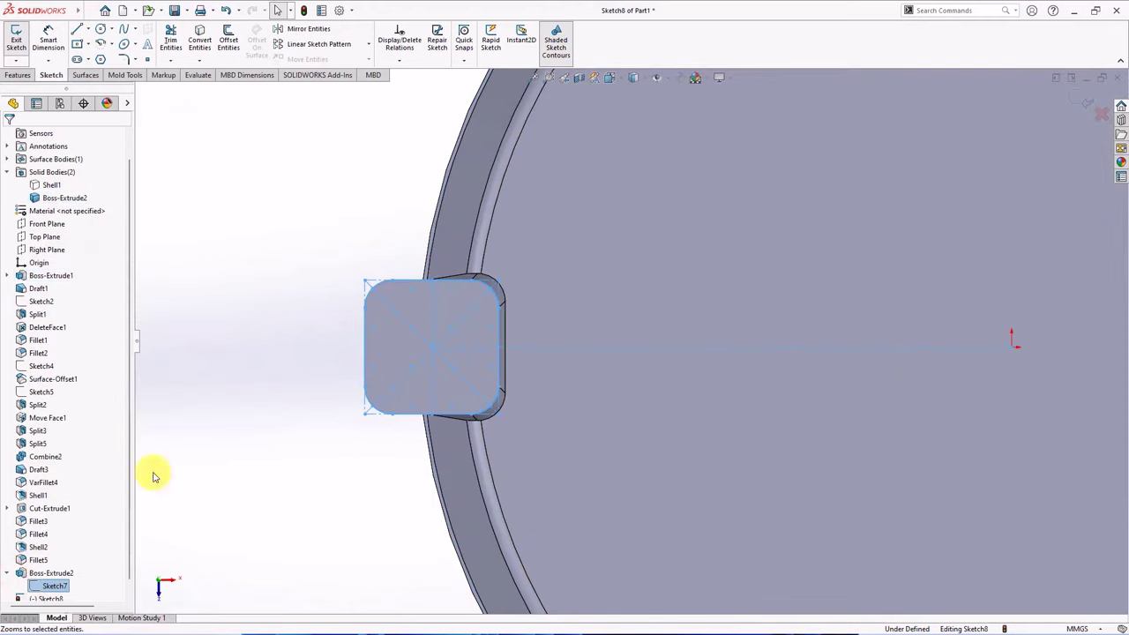
# Step: Offset the outline 1.5 mm inward and preview it as an extruded cut
pyautogui.click(227, 42)
pyautogui.write('1')
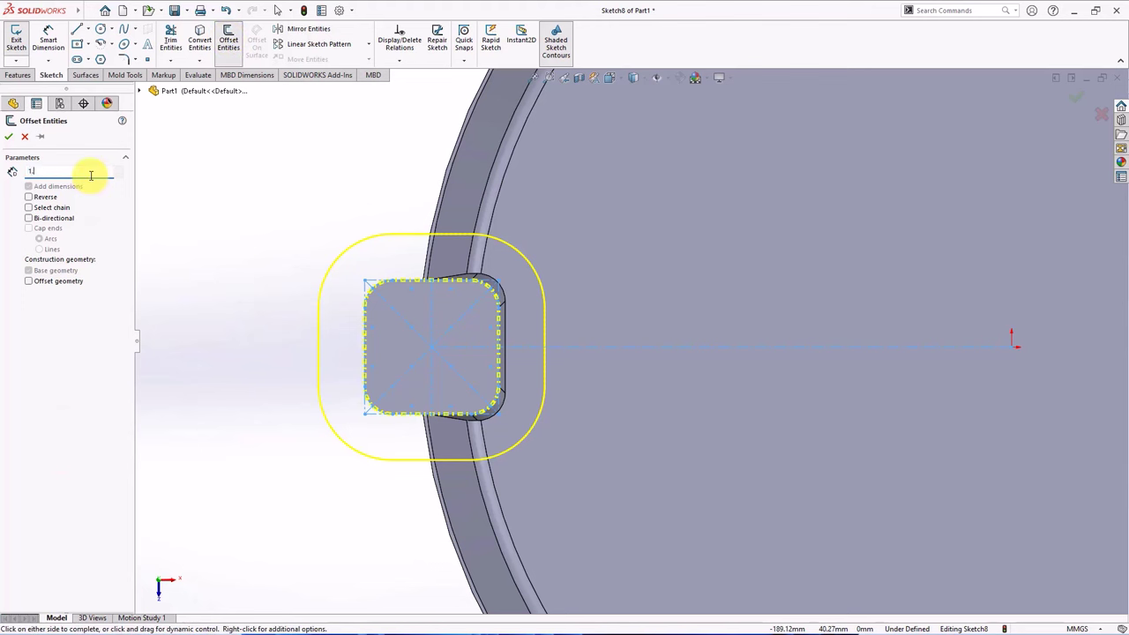
pyautogui.write('.5')
pyautogui.press('Return')
pyautogui.click(37, 199)
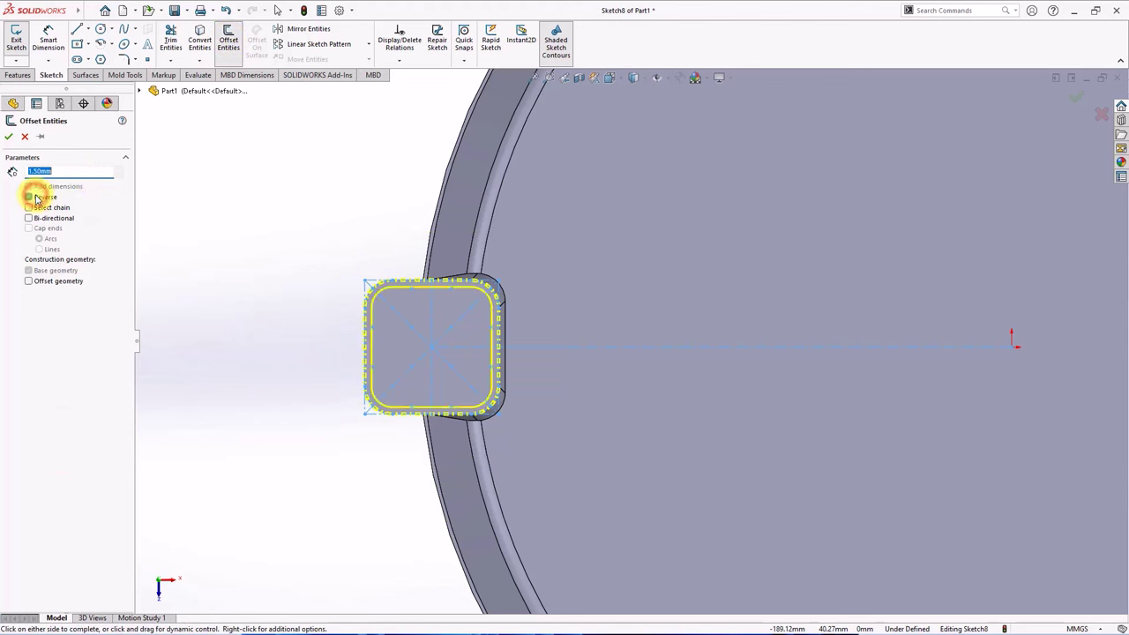
pyautogui.click(8, 138)
pyautogui.moveTo(239, 328); pyautogui.dragTo(280, 270, button='middle')
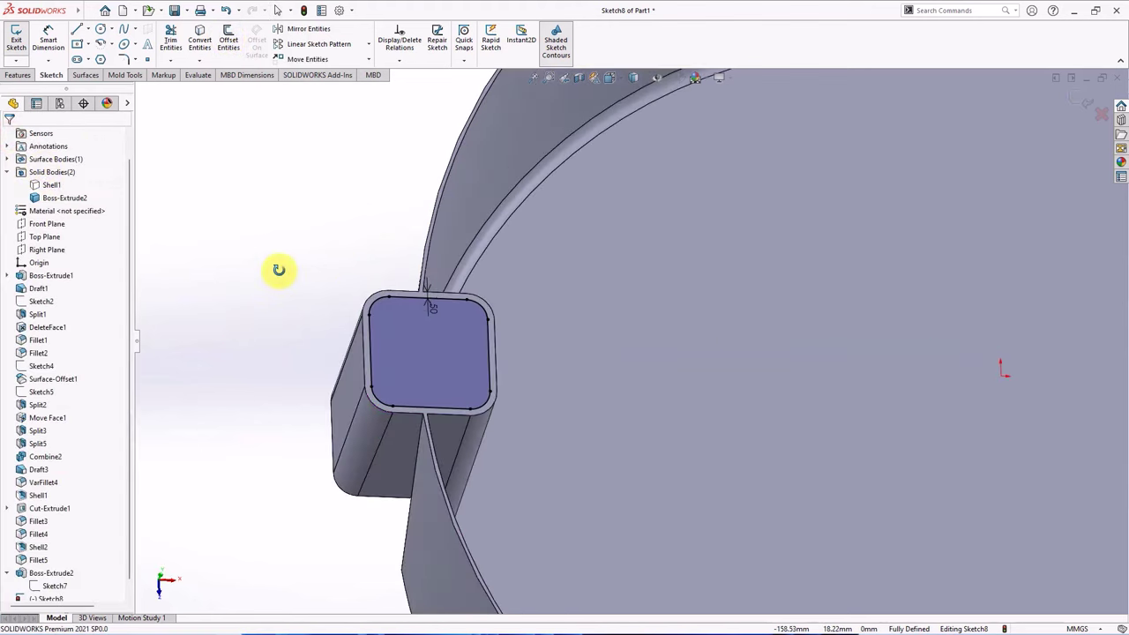
pyautogui.click(18, 75)
pyautogui.click(174, 40)
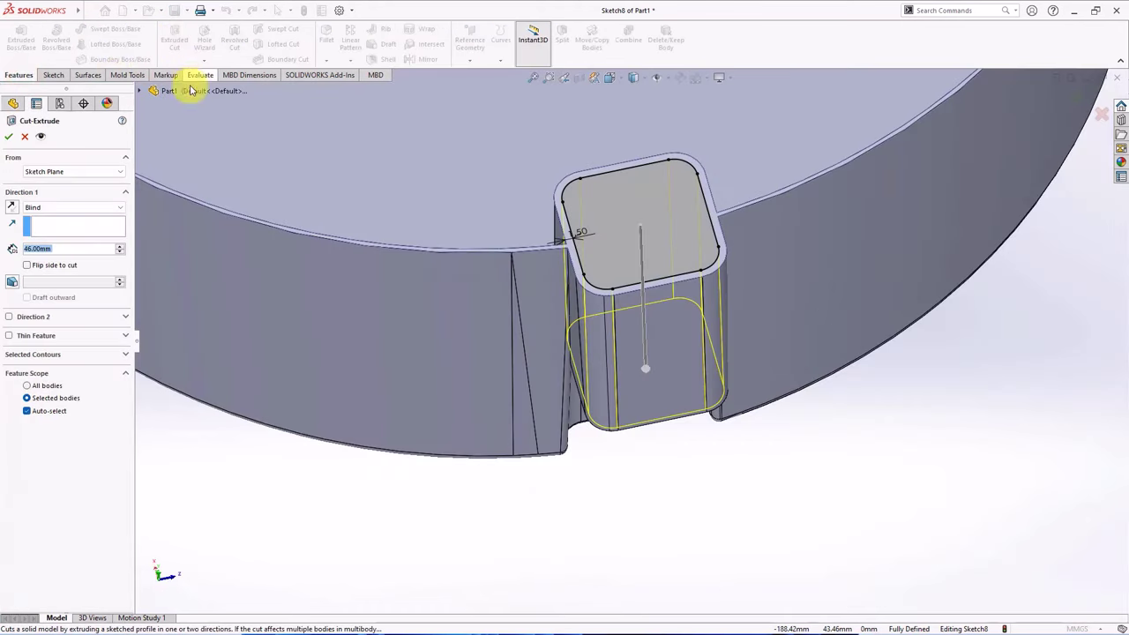
# Step: Add a 1° draft to the 46 mm cut and inspect the hollow post from above and below
pyautogui.click(12, 282)
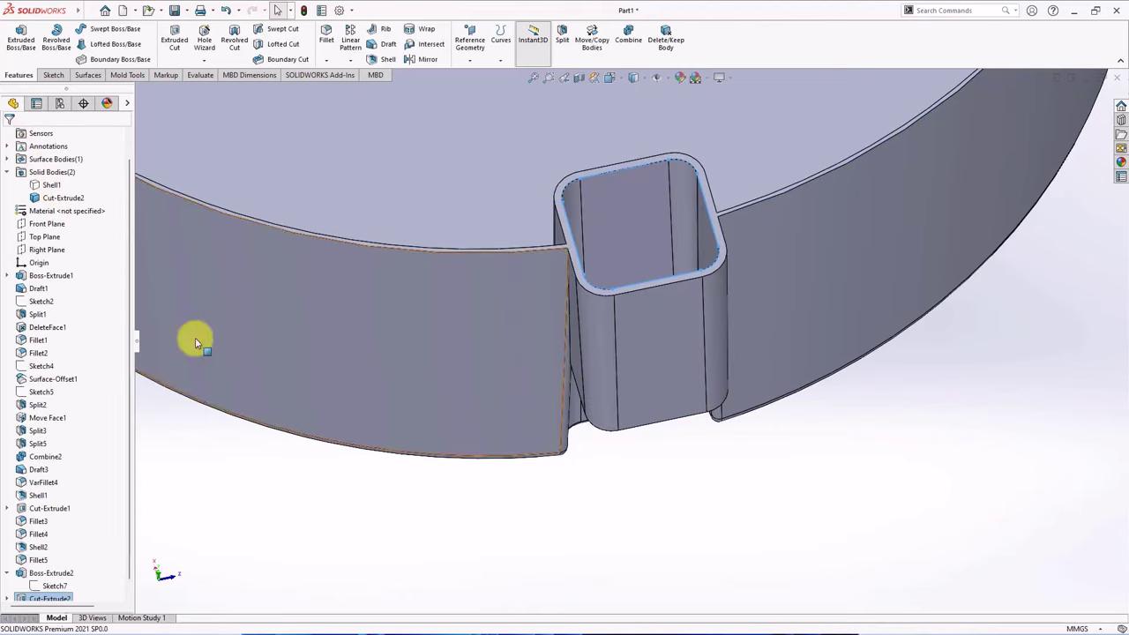
pyautogui.moveTo(680, 496)
pyautogui.mouseDown(button='middle')
pyautogui.moveTo(676, 555)
pyautogui.moveTo(693, 424)
pyautogui.moveTo(688, 252)
pyautogui.moveTo(691, 278)
pyautogui.mouseUp(button='middle')
pyautogui.scroll(-2, 647, 373)
pyautogui.scroll(-3, 647, 378)
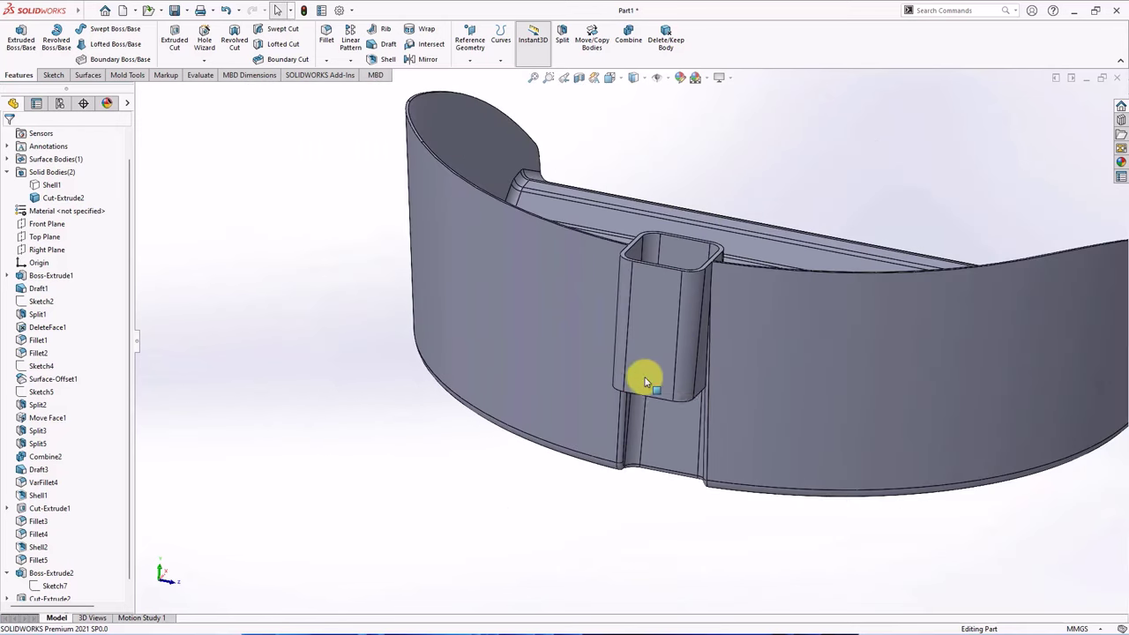
pyautogui.scroll(3, 660, 347)
pyautogui.moveTo(661, 347)
pyautogui.mouseDown(button='middle')
pyautogui.moveTo(726, 320)
pyautogui.moveTo(688, 429)
pyautogui.moveTo(680, 403)
pyautogui.moveTo(688, 444)
pyautogui.mouseUp(button='middle')
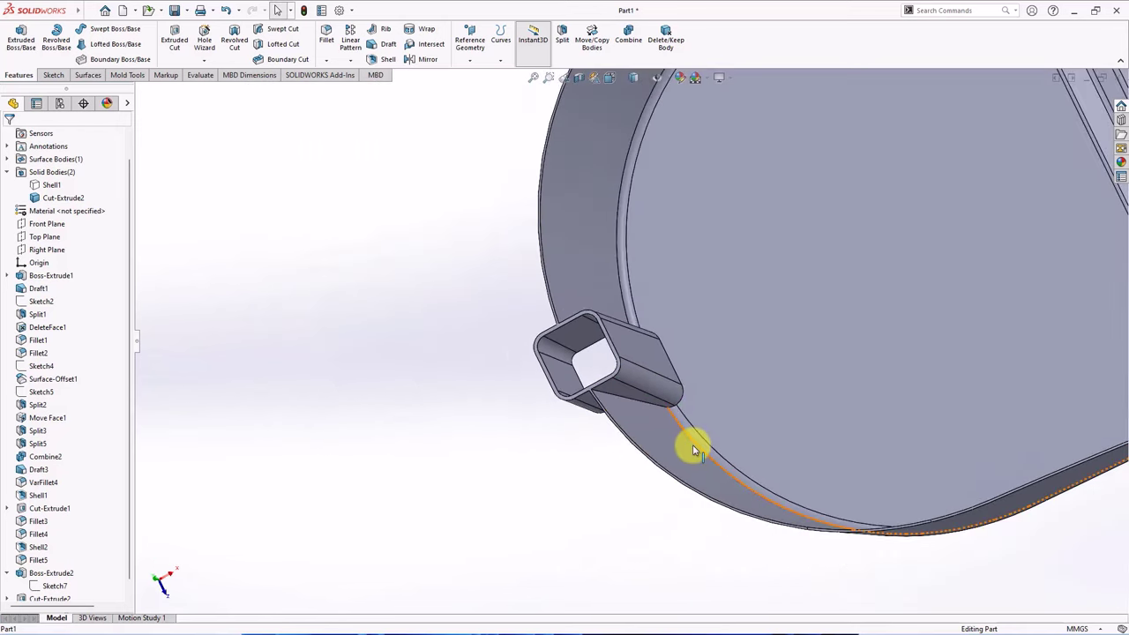
# Step: Fillet the post's base edge with a 1.5 mm radius
pyautogui.click(326, 60)
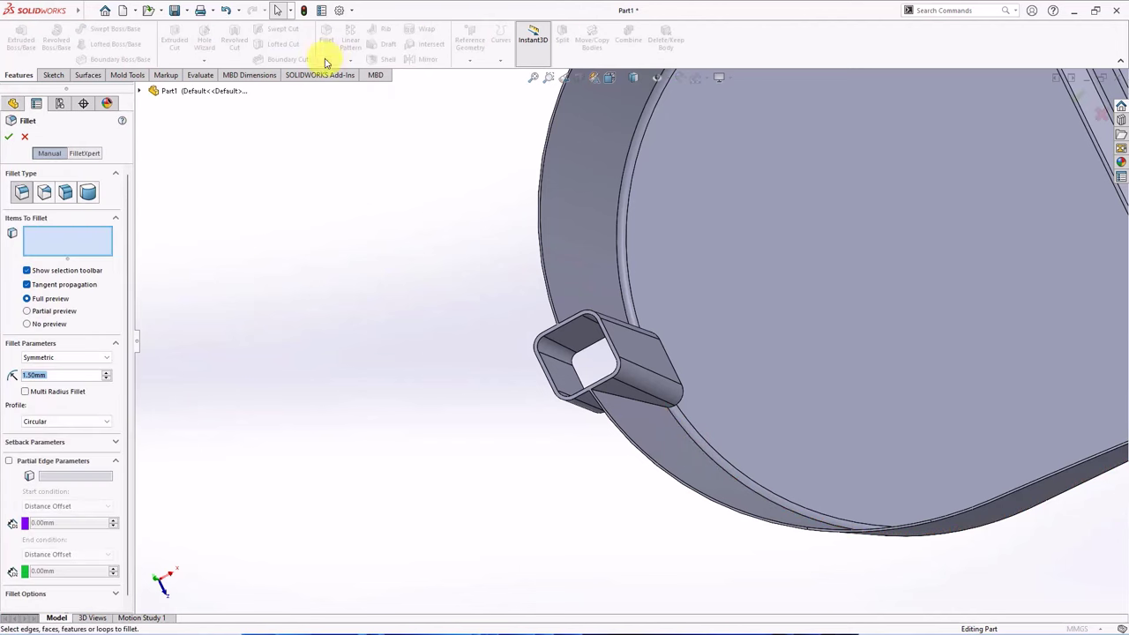
pyautogui.click(620, 401)
pyautogui.rightClick(549, 496)
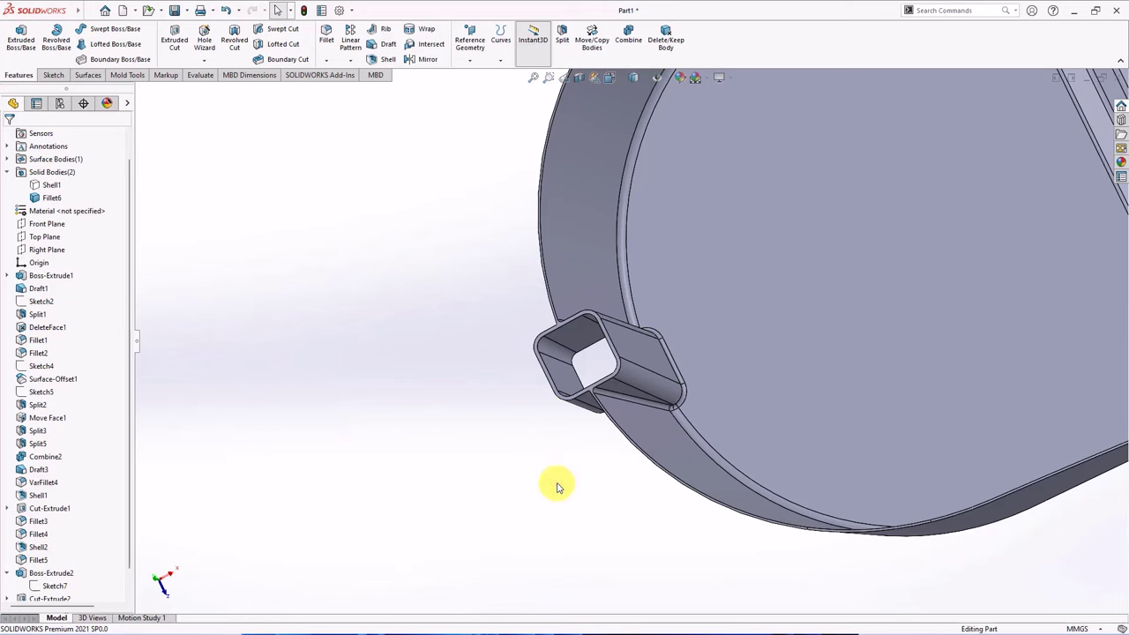
pyautogui.click(35, 184)
pyautogui.click(255, 234)
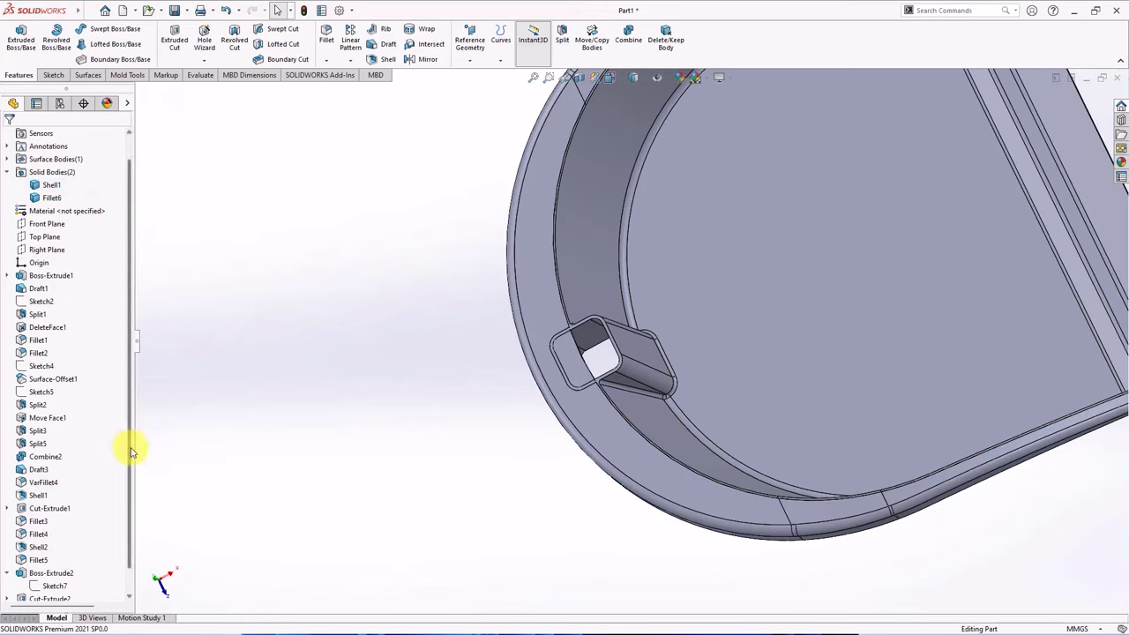
# Step: Edit Cut-Extrude2 so its feature scope includes the shell body, opening the post
pyautogui.scroll(-2, 128, 459)
pyautogui.click(10, 573)
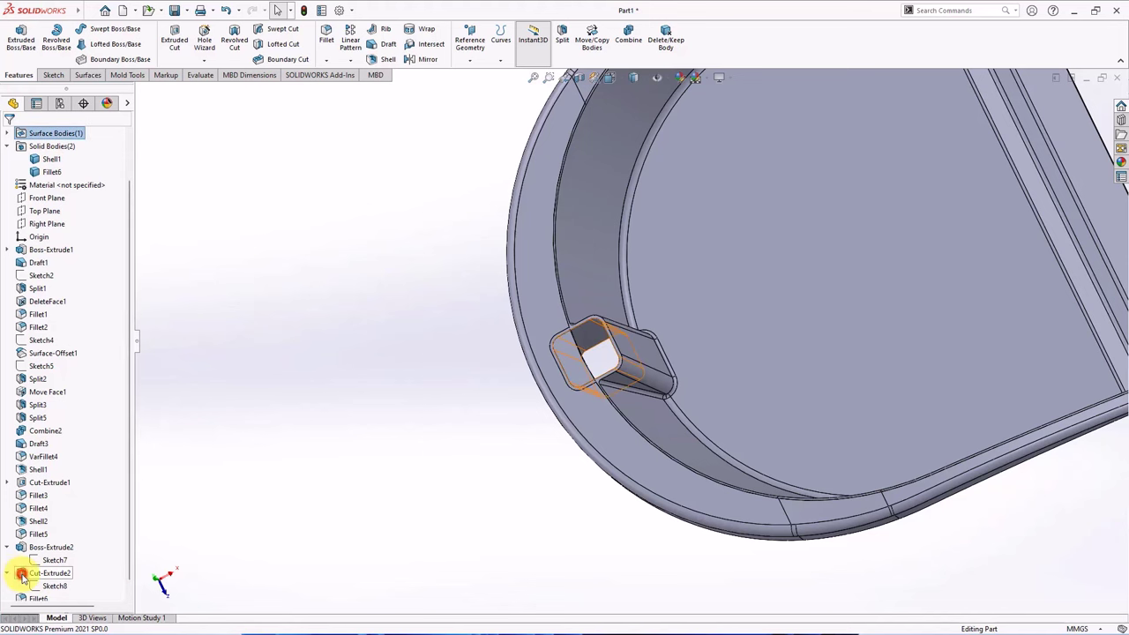
pyautogui.click(21, 574)
pyautogui.click(31, 541)
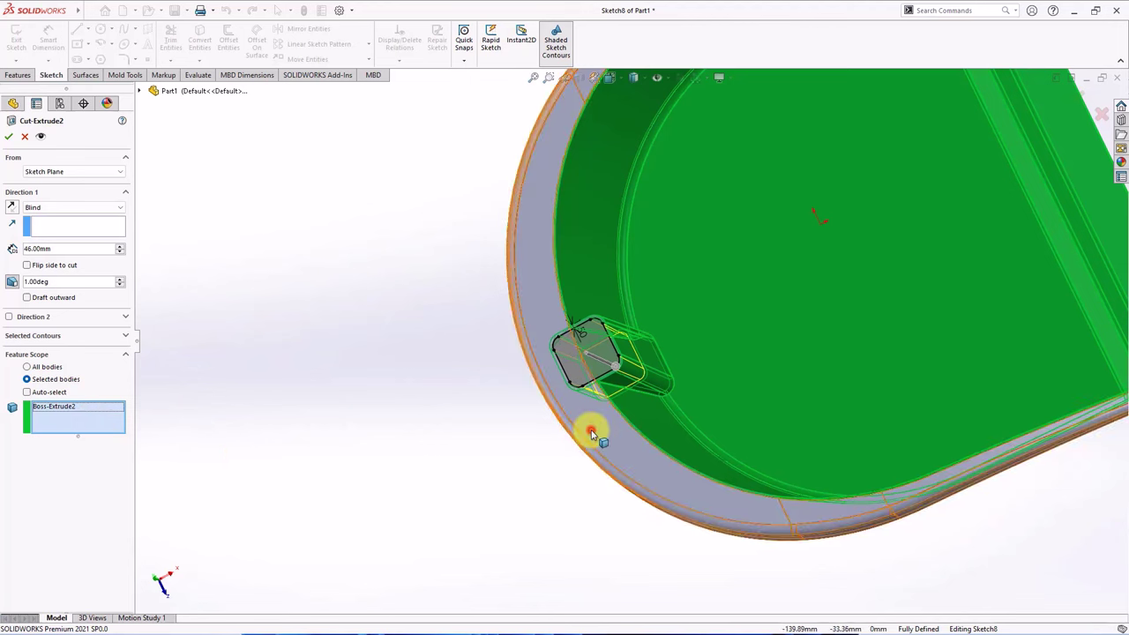
pyautogui.click(581, 428)
pyautogui.click(11, 139)
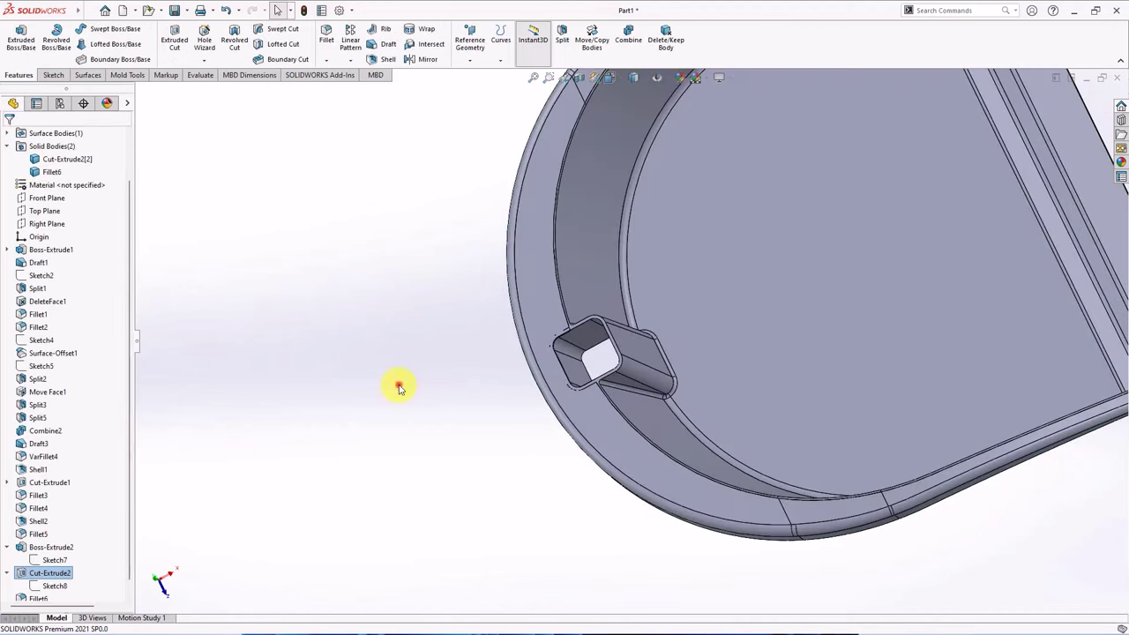
pyautogui.moveTo(398, 385)
pyautogui.mouseDown(button='middle')
pyautogui.moveTo(609, 328)
pyautogui.moveTo(529, 247)
pyautogui.mouseUp(button='middle')
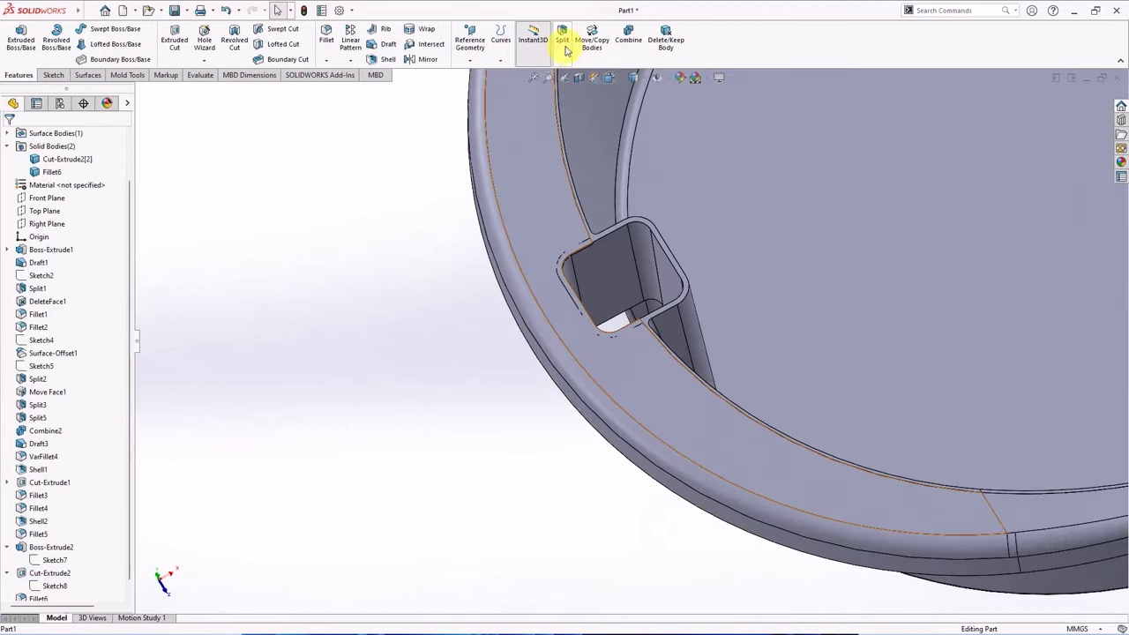
# Step: Add the housing and post bodies together into Combine3, then view the front flange corner
pyautogui.click(622, 48)
pyautogui.click(527, 169)
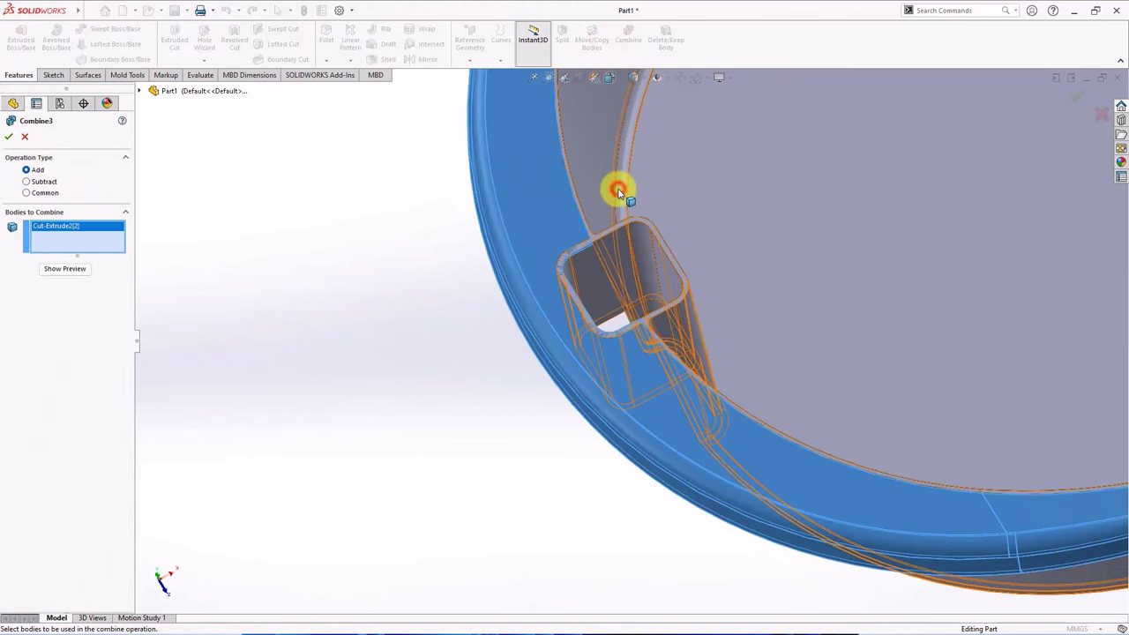
pyautogui.click(615, 184)
pyautogui.click(54, 266)
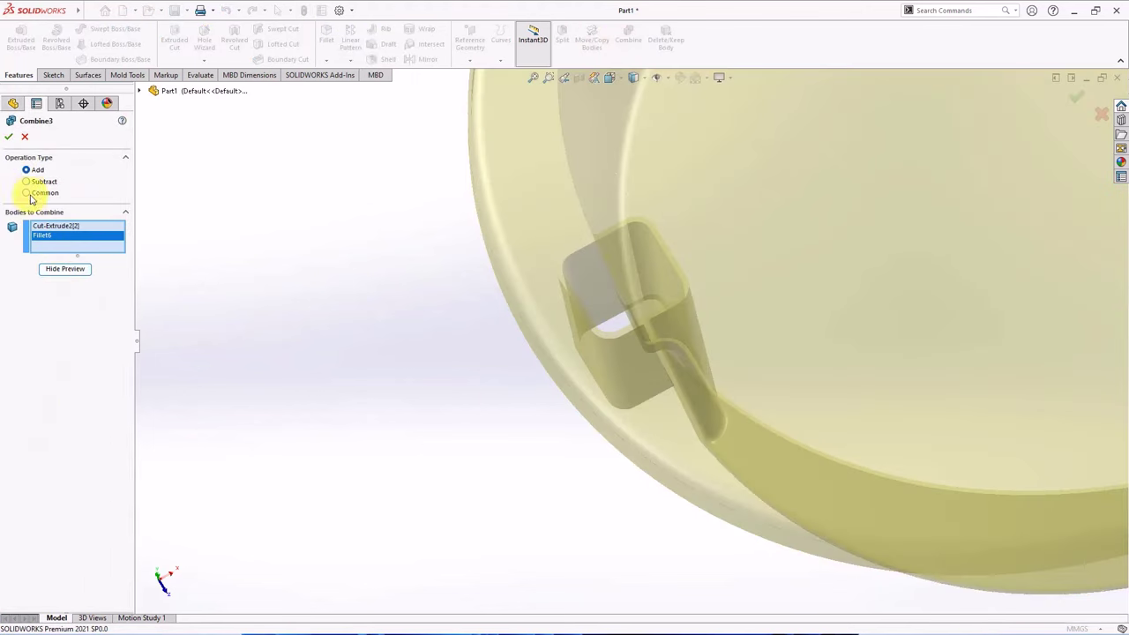
pyautogui.click(9, 139)
pyautogui.moveTo(330, 326)
pyautogui.mouseDown(button='middle')
pyautogui.moveTo(486, 368)
pyautogui.moveTo(448, 277)
pyautogui.moveTo(468, 277)
pyautogui.moveTo(394, 296)
pyautogui.mouseUp(button='middle')
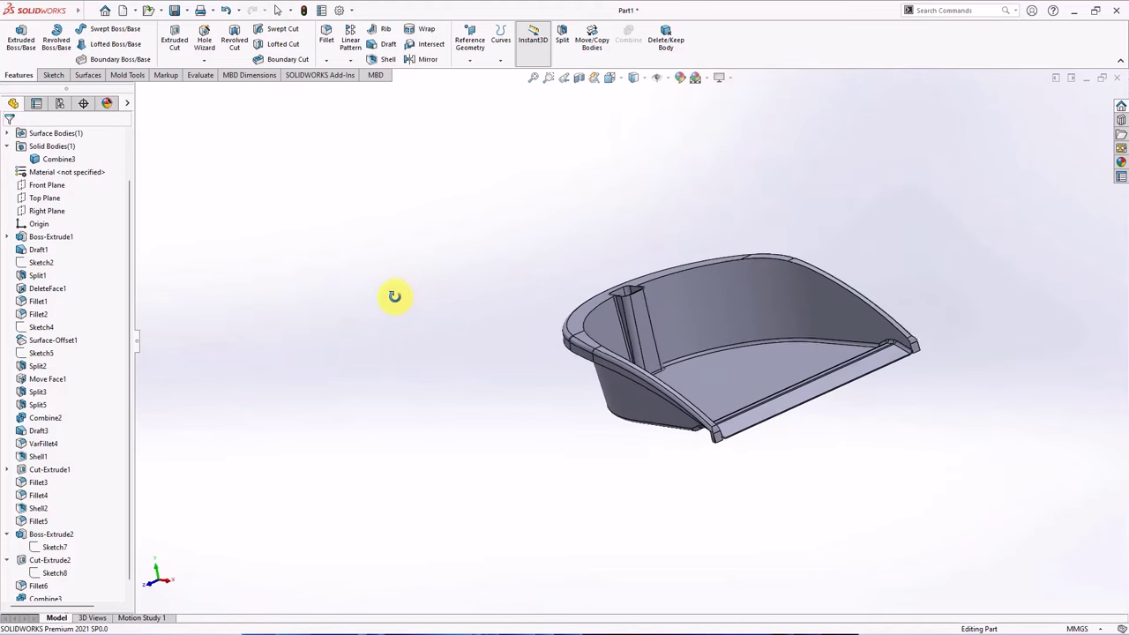
pyautogui.scroll(-3, 731, 486)
pyautogui.scroll(-3, 693, 423)
pyautogui.scroll(-3, 643, 385)
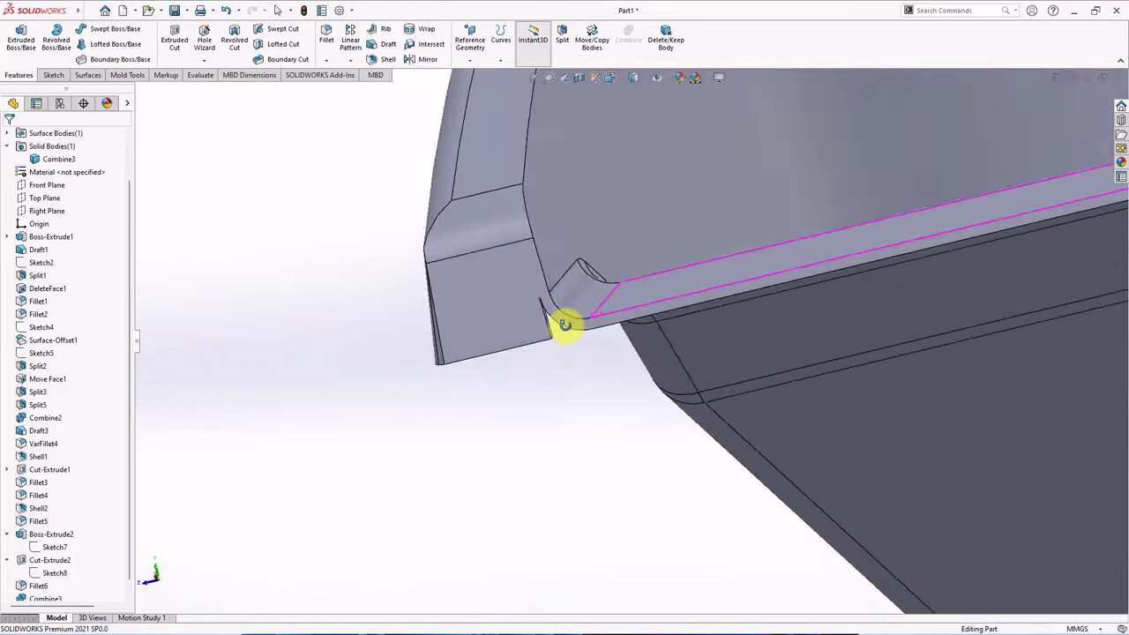
pyautogui.moveTo(564, 324)
pyautogui.mouseDown(button='middle')
pyautogui.moveTo(541, 244)
pyautogui.moveTo(386, 235)
pyautogui.mouseUp(button='middle')
# Step: Offset two lip faces on the front flange by 4 mm with Move Face
pyautogui.click(125, 75)
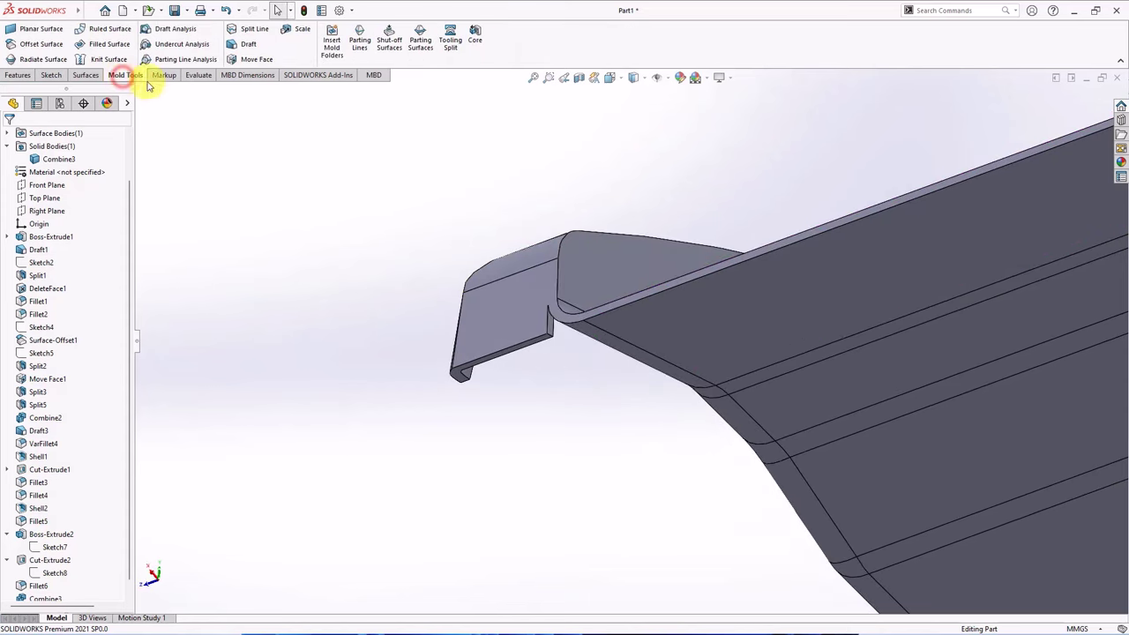
pyautogui.click(244, 60)
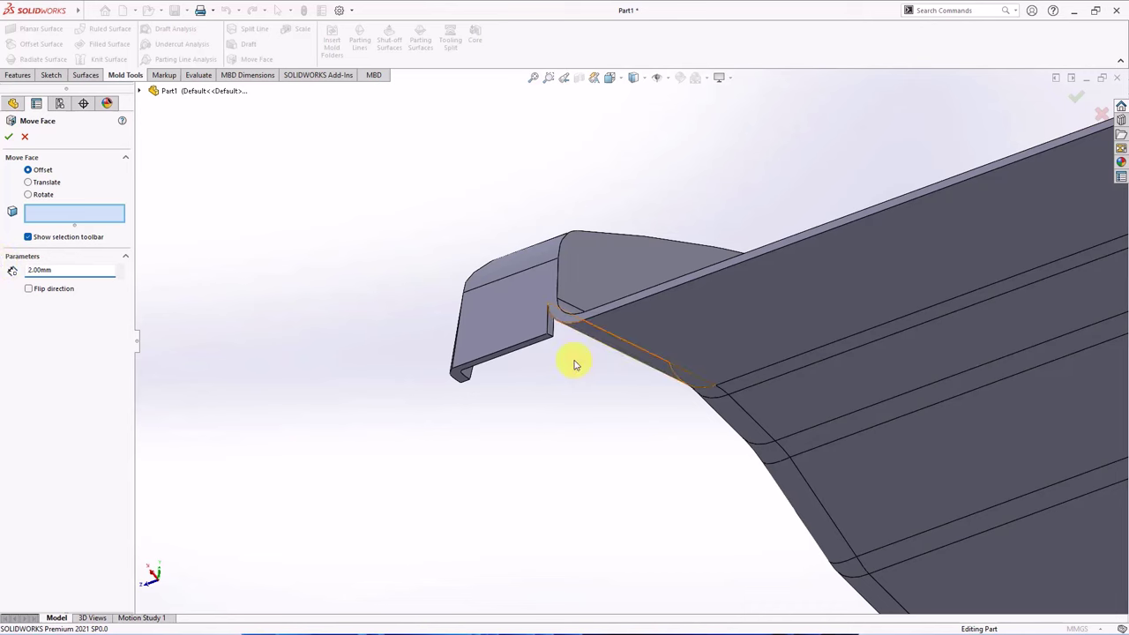
pyautogui.moveTo(574, 364)
pyautogui.mouseDown(button='middle')
pyautogui.moveTo(503, 341)
pyautogui.moveTo(579, 382)
pyautogui.moveTo(571, 360)
pyautogui.mouseUp(button='middle')
pyautogui.click(486, 335)
pyautogui.scroll(-3, 494, 330)
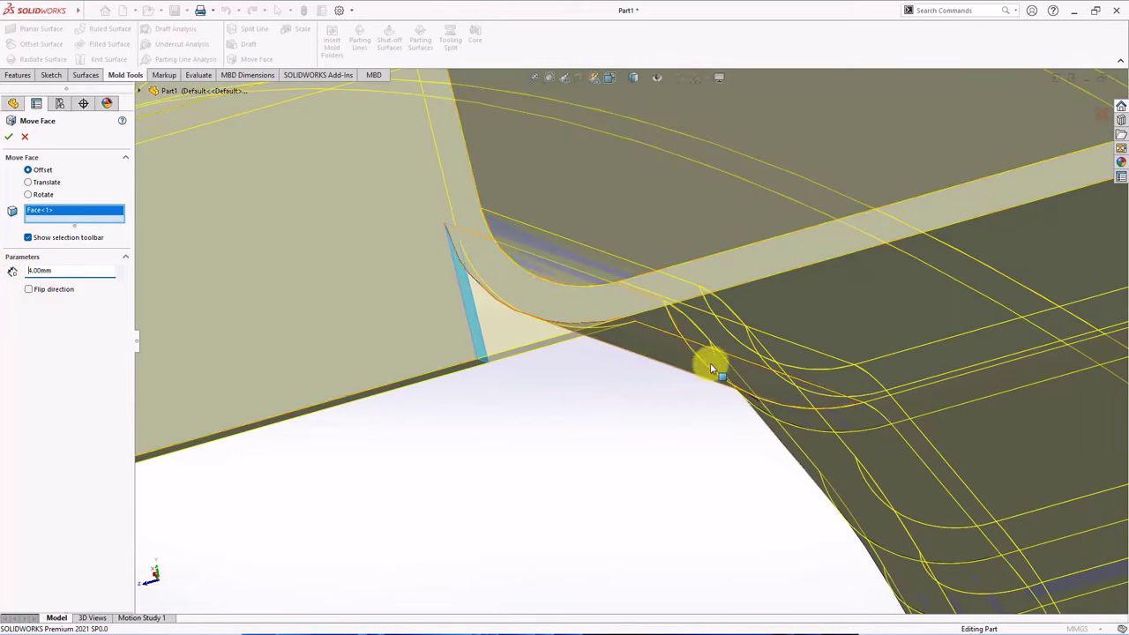
pyautogui.scroll(5, 709, 362)
pyautogui.scroll(3, 710, 362)
pyautogui.scroll(-5, 879, 287)
pyautogui.scroll(-3, 697, 285)
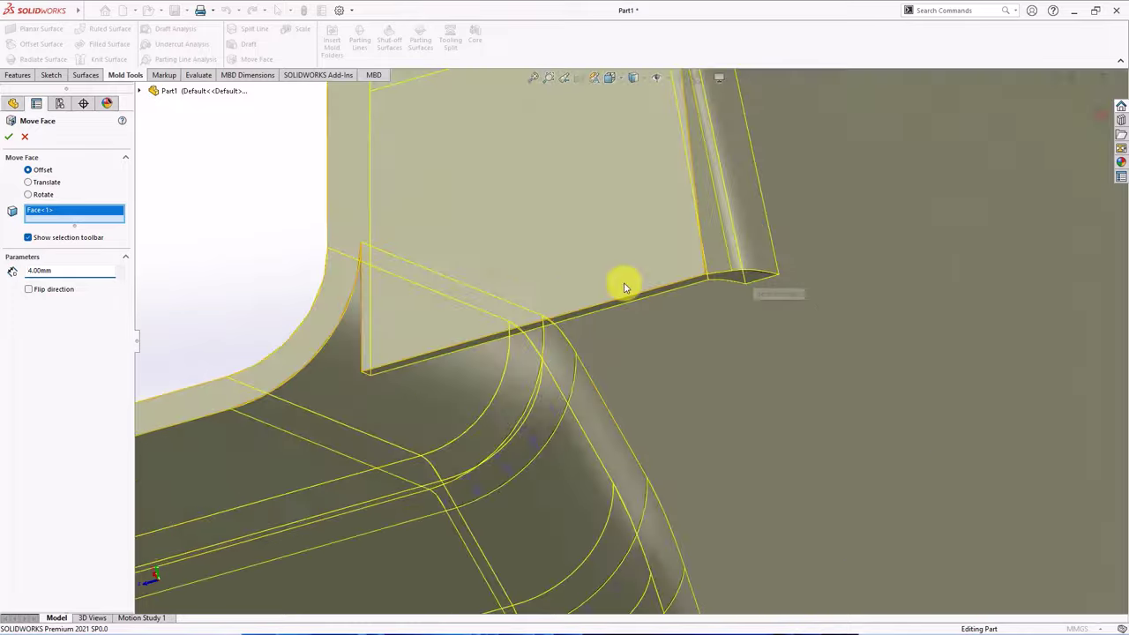
pyautogui.moveTo(698, 284); pyautogui.dragTo(622, 194, button='middle')
pyautogui.click(397, 306)
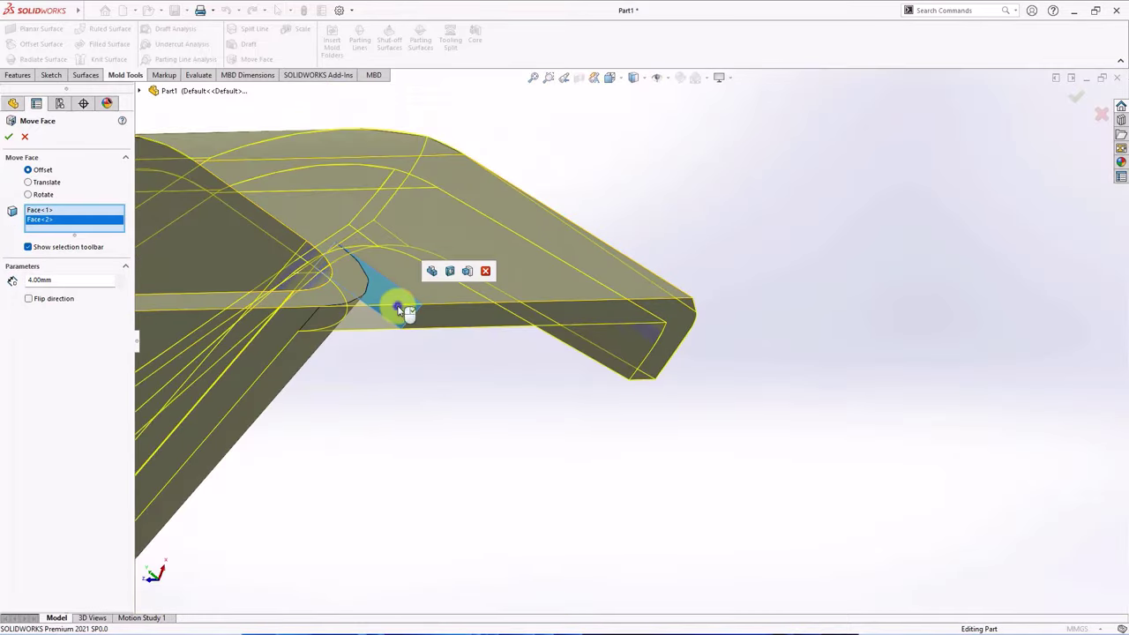
pyautogui.press('Return')
# Step: Orbit and zoom out to view the whole part
pyautogui.moveTo(397, 309)
pyautogui.mouseDown(button='middle')
pyautogui.moveTo(561, 320)
pyautogui.moveTo(731, 373)
pyautogui.moveTo(787, 406)
pyautogui.mouseUp(button='middle')
pyautogui.scroll(5, 737, 370)
pyautogui.scroll(-3, 787, 407)
pyautogui.scroll(-4, 229, 277)
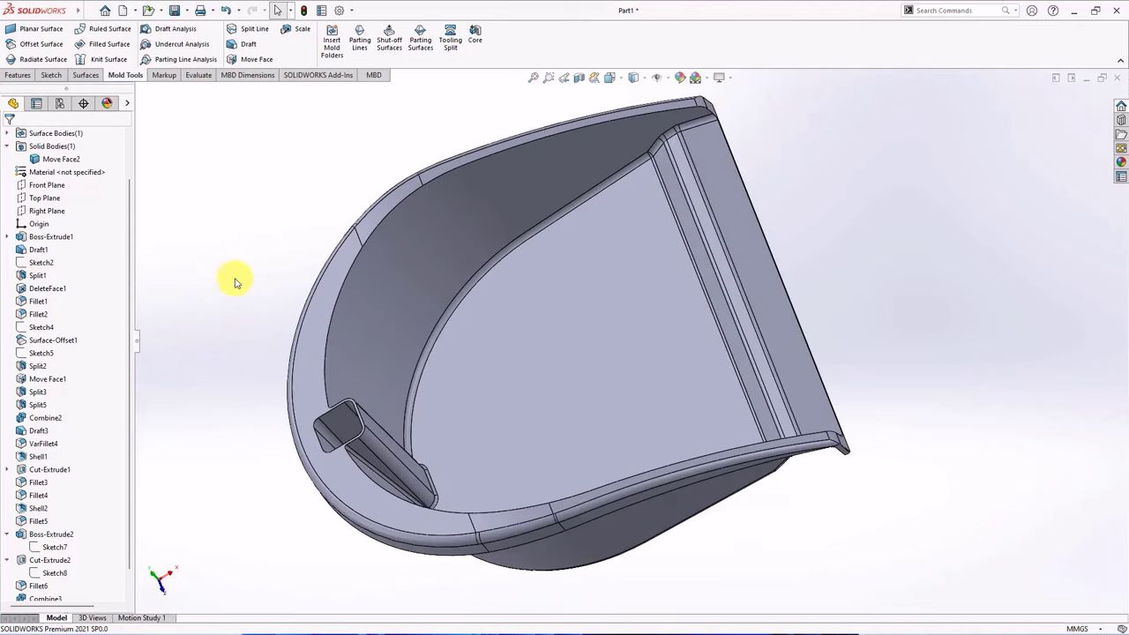
pyautogui.scroll(2, 234, 262)
pyautogui.moveTo(127, 324); pyautogui.dragTo(131, 391)
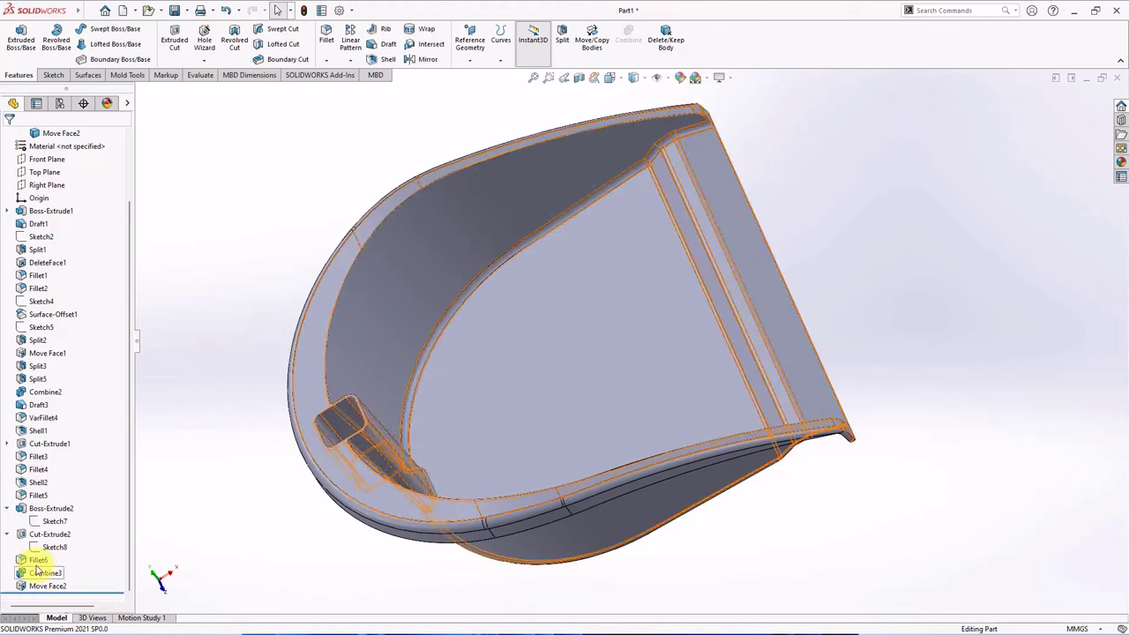
# Step: Move Fillet6 below Move Face2, then start a variable fillet on the inner rim edge with 5 mm ends
pyautogui.moveTo(23, 562)
pyautogui.mouseDown()
pyautogui.moveTo(23, 587)
pyautogui.moveTo(88, 595)
pyautogui.moveTo(119, 579)
pyautogui.mouseUp()
pyautogui.click(326, 40)
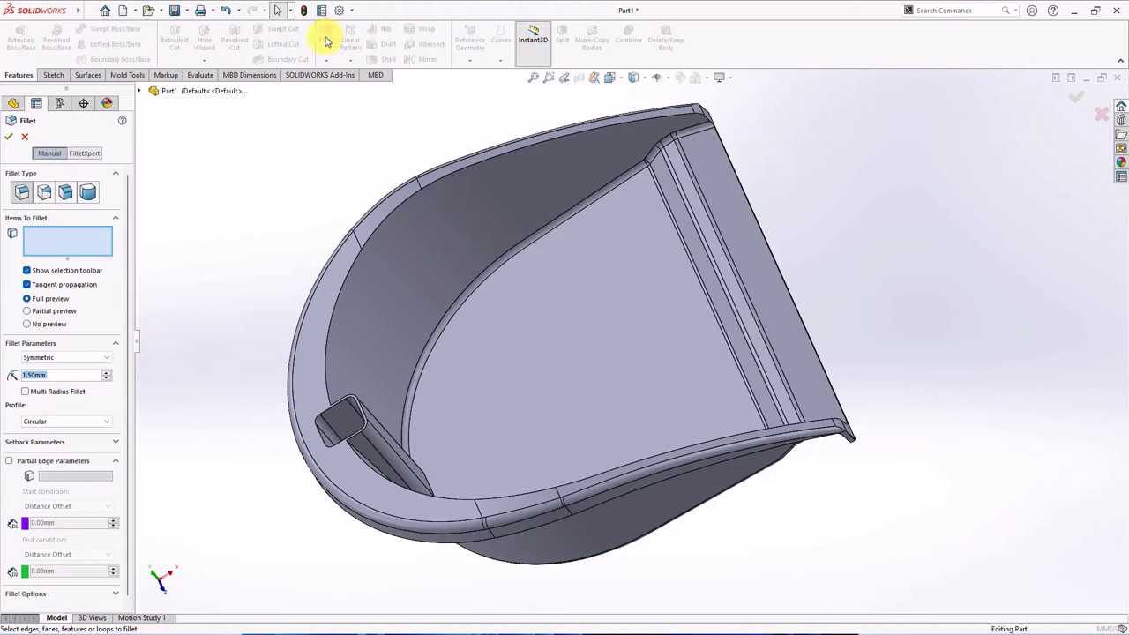
pyautogui.click(44, 192)
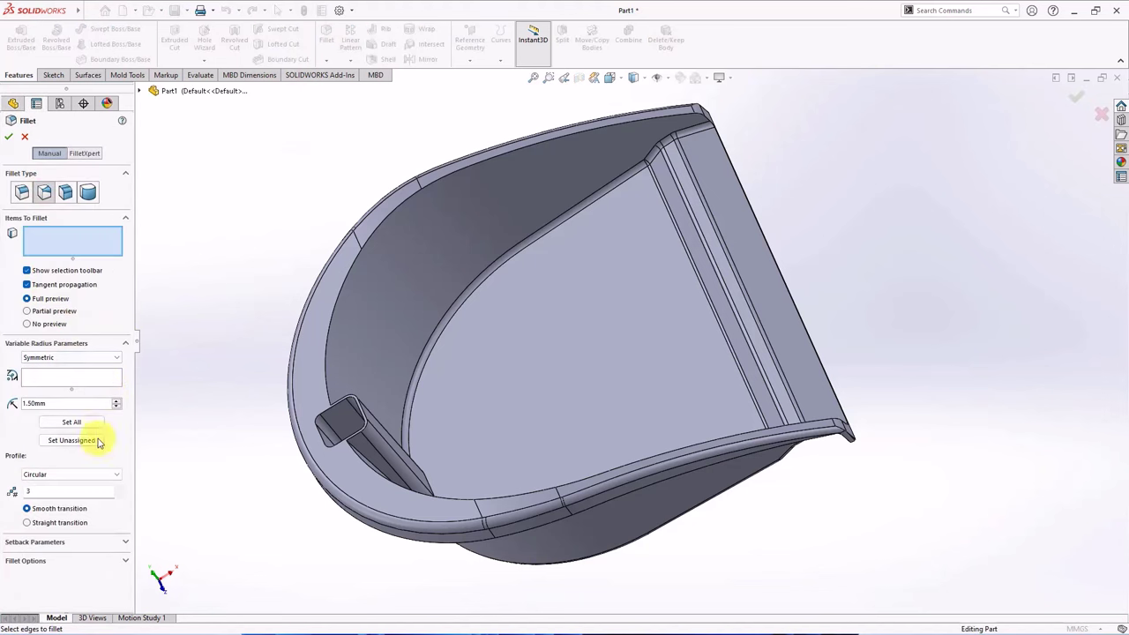
pyautogui.click(325, 383)
pyautogui.click(304, 422)
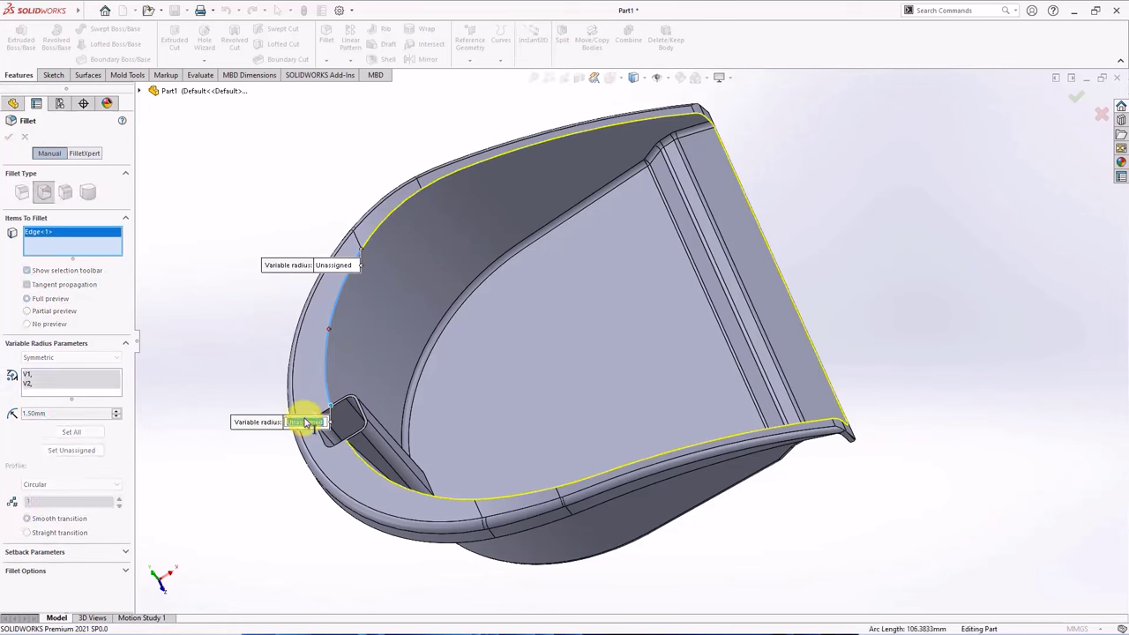
pyautogui.write('5')
pyautogui.press('Return')
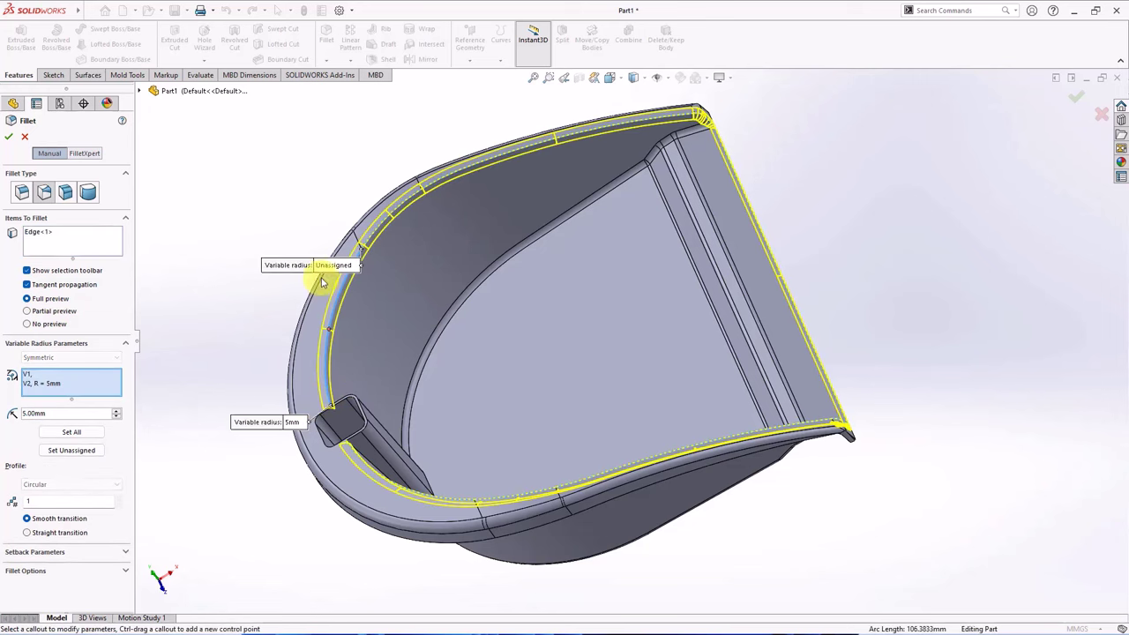
pyautogui.moveTo(300, 264); pyautogui.dragTo(251, 198)
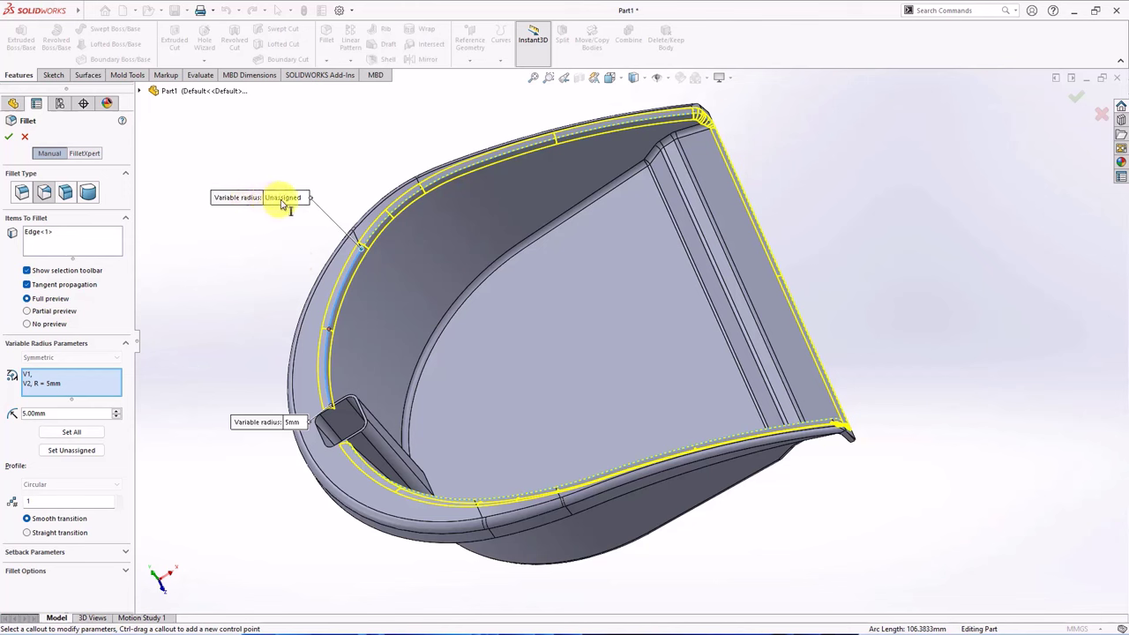
pyautogui.click(286, 197)
pyautogui.write('5')
pyautogui.press('Return')
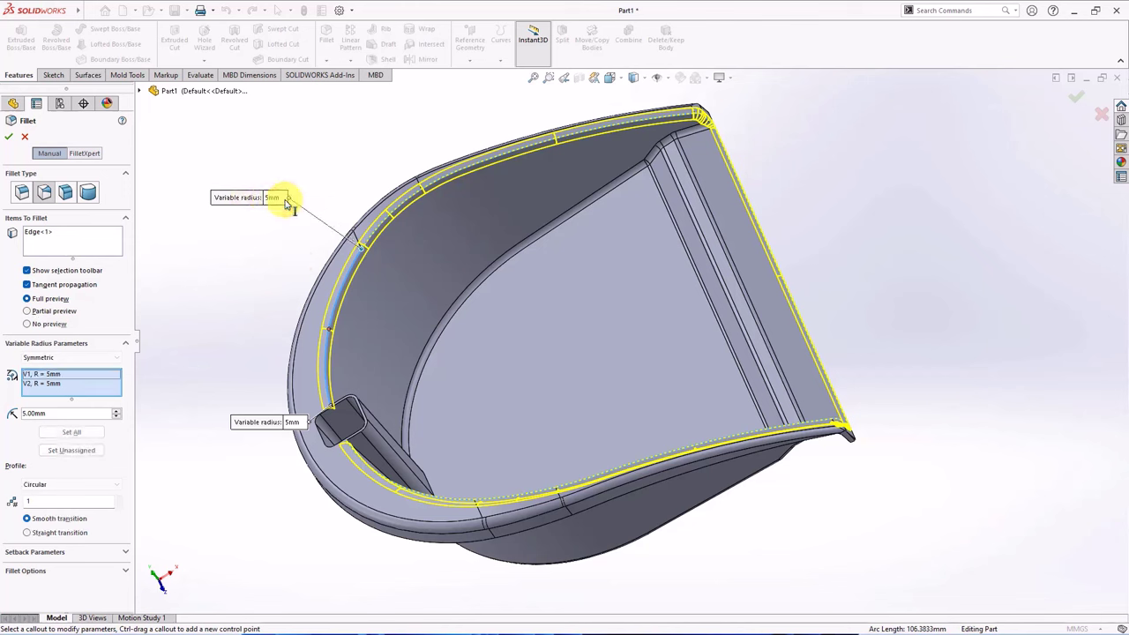
# Step: Add the next rim edge with 3 mm and 4 mm control radii, then reselect the rim chain
pyautogui.click(78, 240)
pyautogui.click(584, 134)
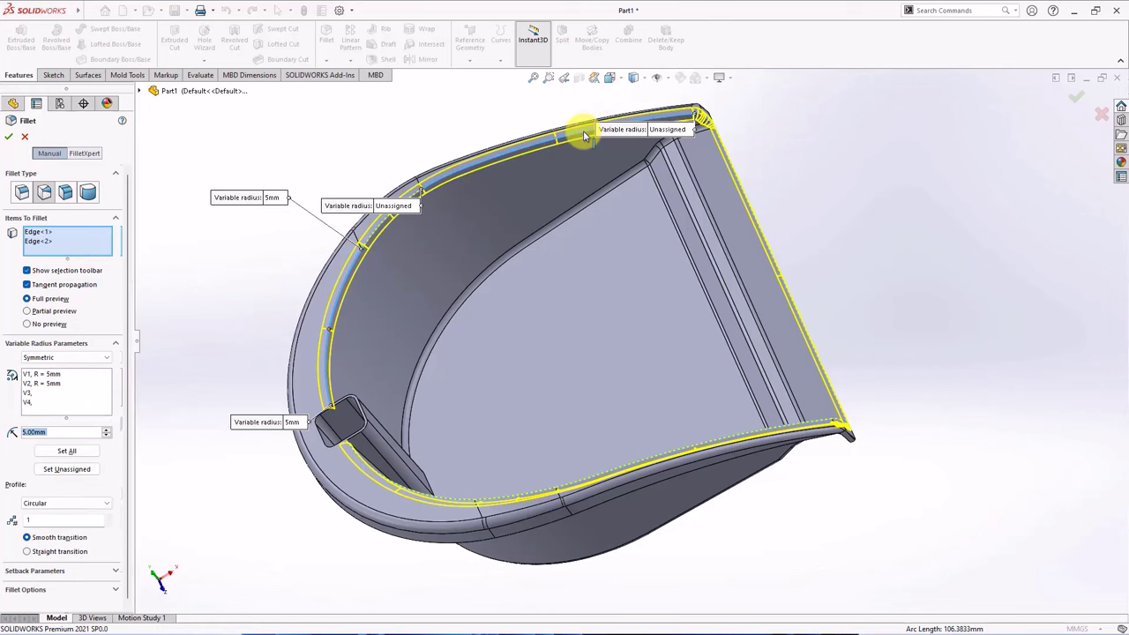
pyautogui.click(674, 131)
pyautogui.write('3')
pyautogui.press('Return')
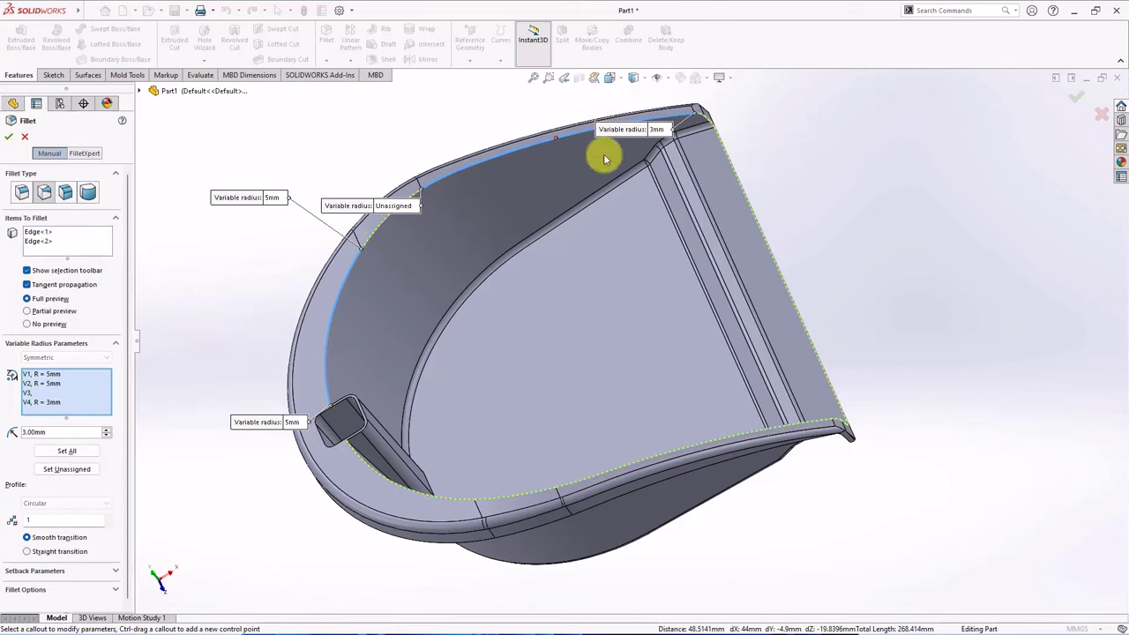
pyautogui.click(395, 206)
pyautogui.write('4')
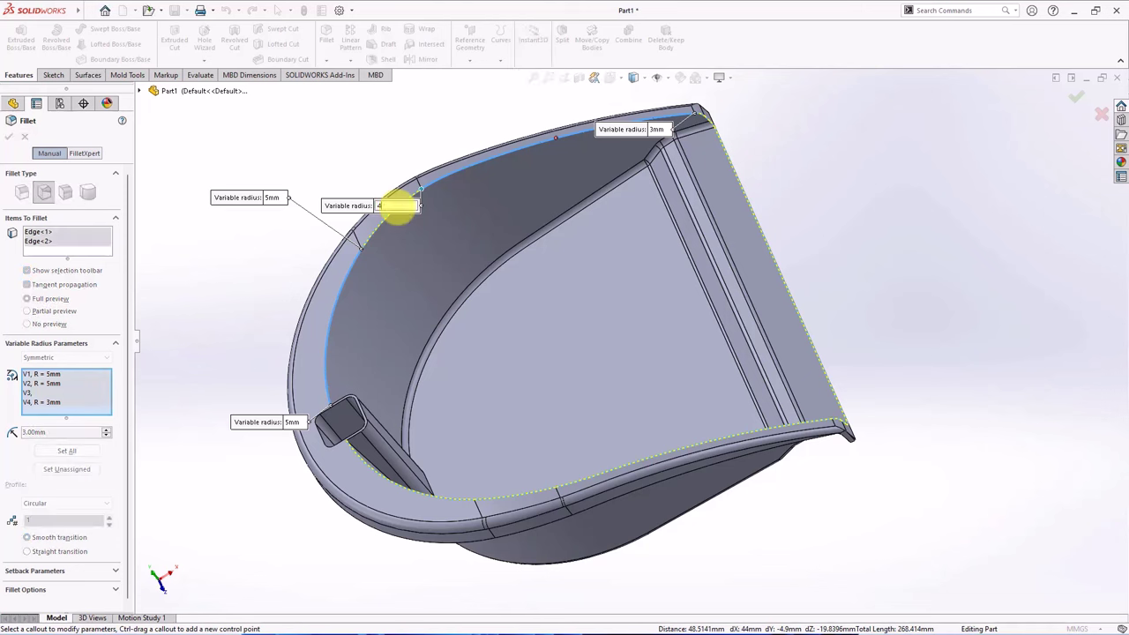
pyautogui.press('Return')
pyautogui.moveTo(365, 203); pyautogui.dragTo(377, 124)
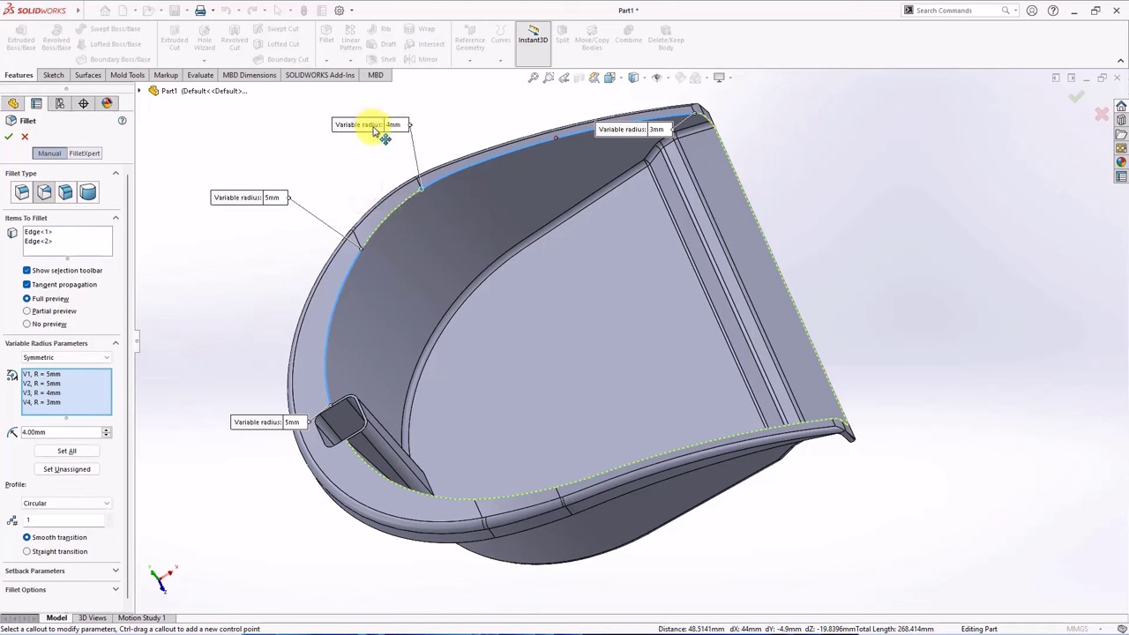
pyautogui.click(378, 221)
pyautogui.click(380, 223)
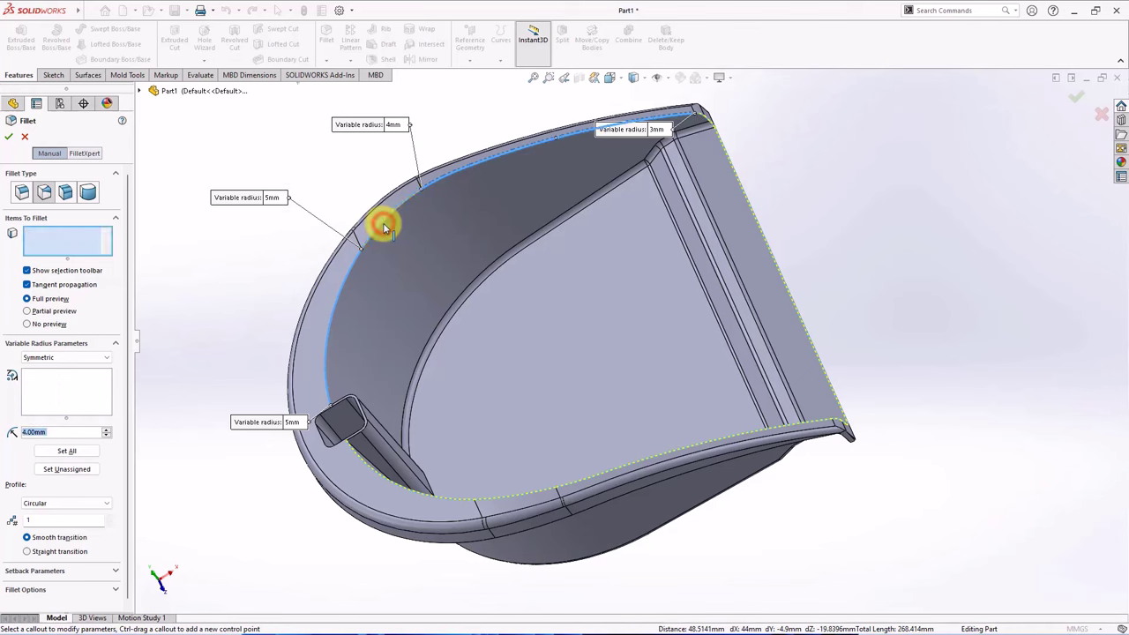
pyautogui.click(385, 229)
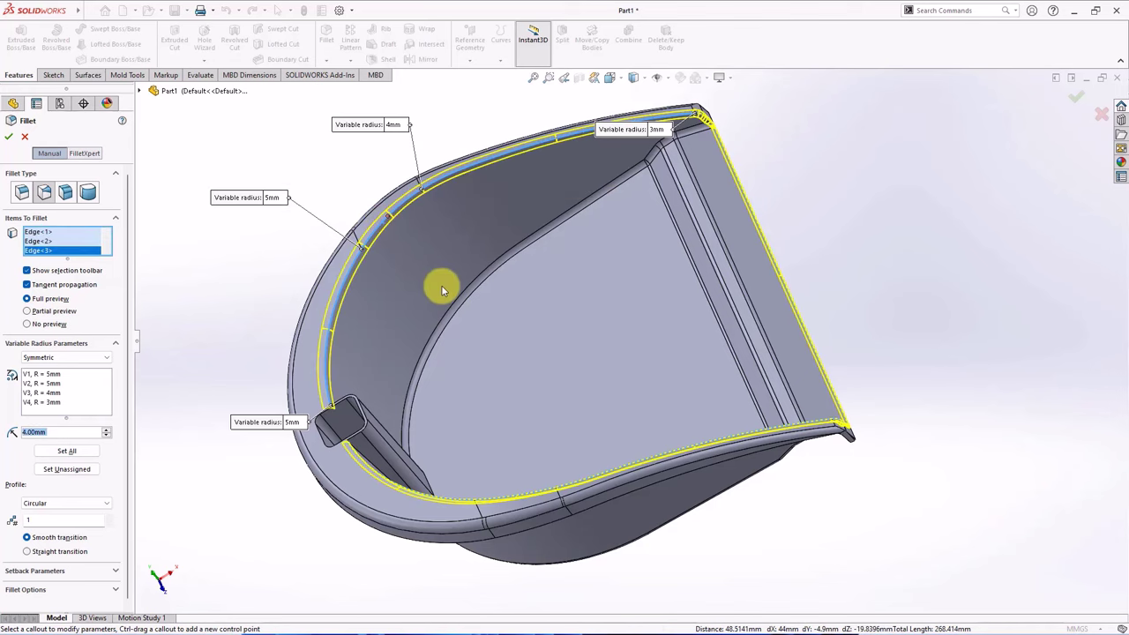
pyautogui.moveTo(443, 291); pyautogui.dragTo(486, 435, button='middle')
# Step: Add another inner edge near the post with a 5 mm control radius
pyautogui.scroll(-3, 499, 514)
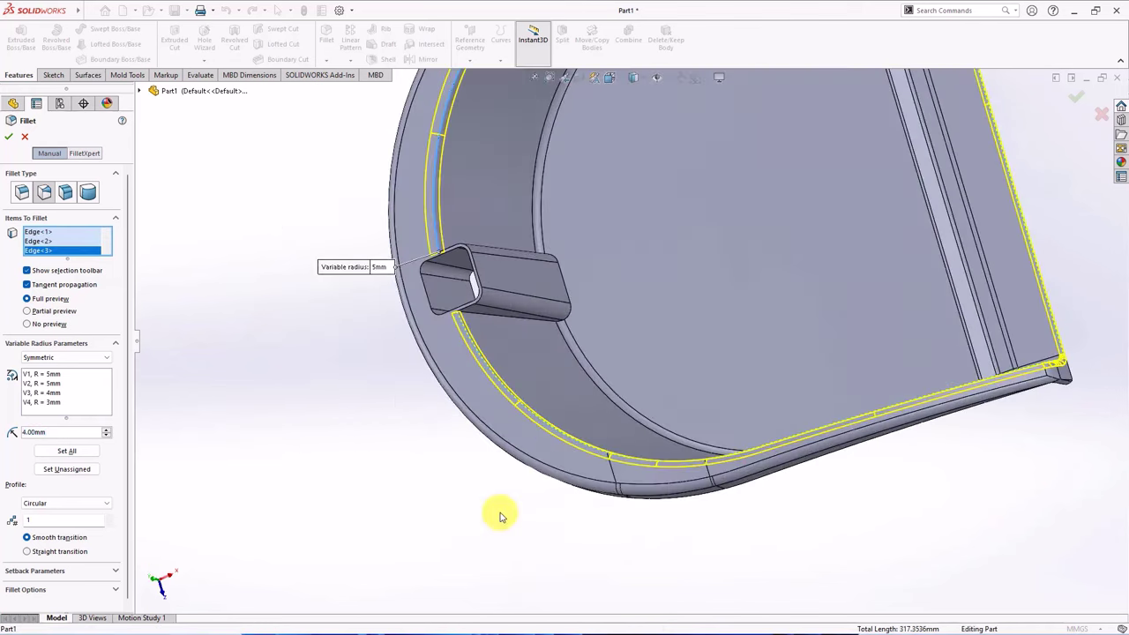
pyautogui.moveTo(499, 514)
pyautogui.mouseDown(button='middle')
pyautogui.moveTo(526, 458)
pyautogui.moveTo(504, 368)
pyautogui.mouseUp(button='middle')
pyautogui.click(504, 370)
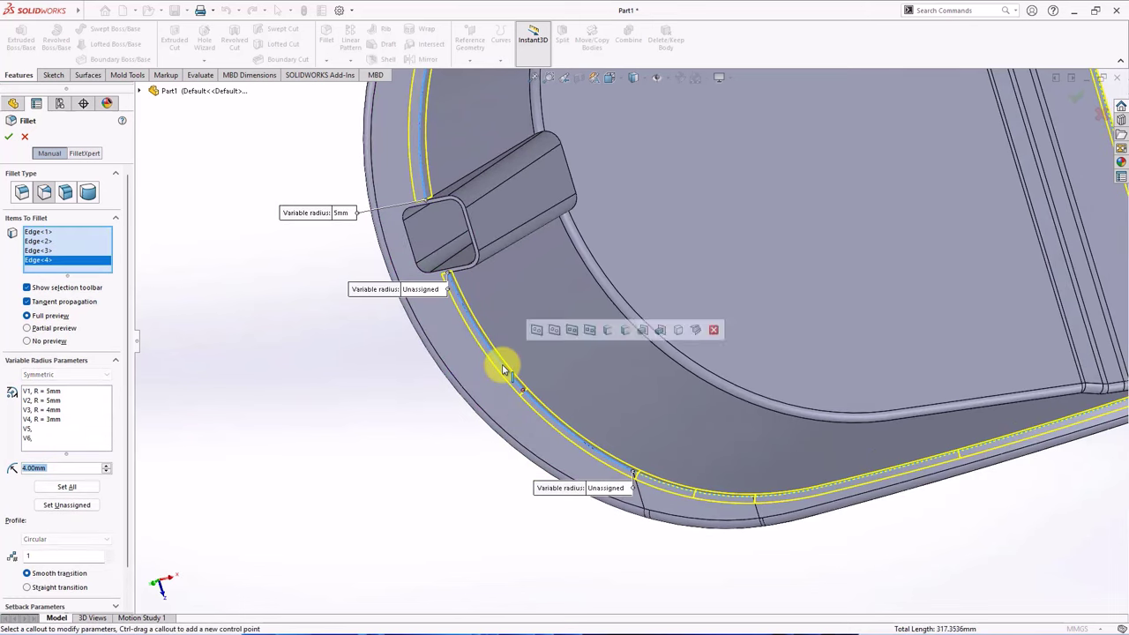
pyautogui.click(608, 491)
pyautogui.write('5')
pyautogui.press('Return')
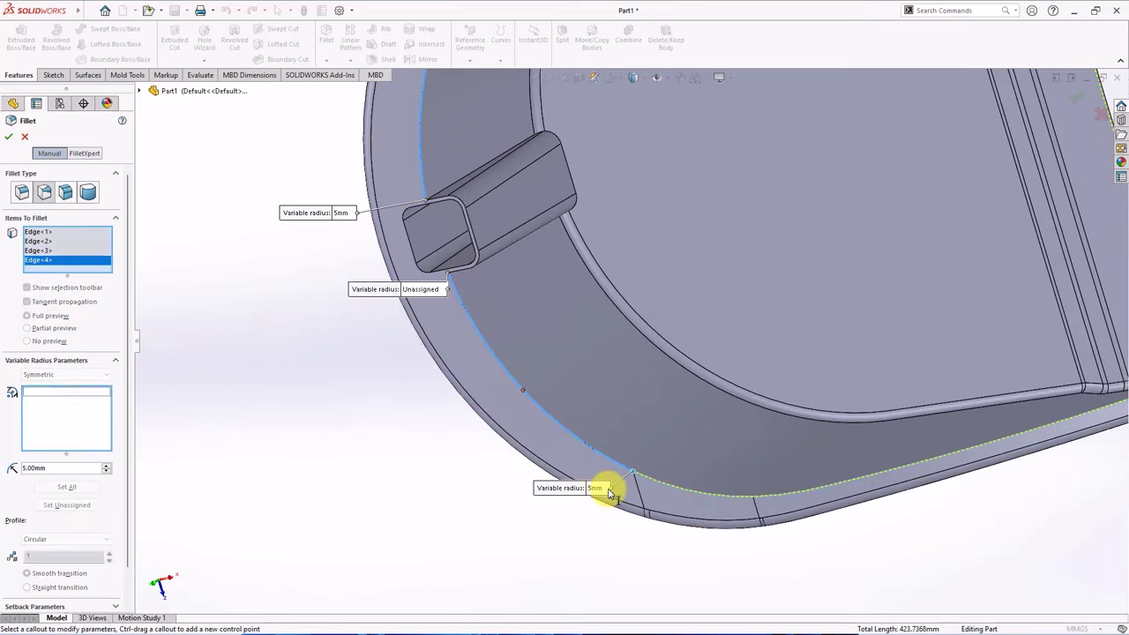
# Step: Add the lower rim and far side edges with 4 mm and 3 mm control radii
pyautogui.click(86, 261)
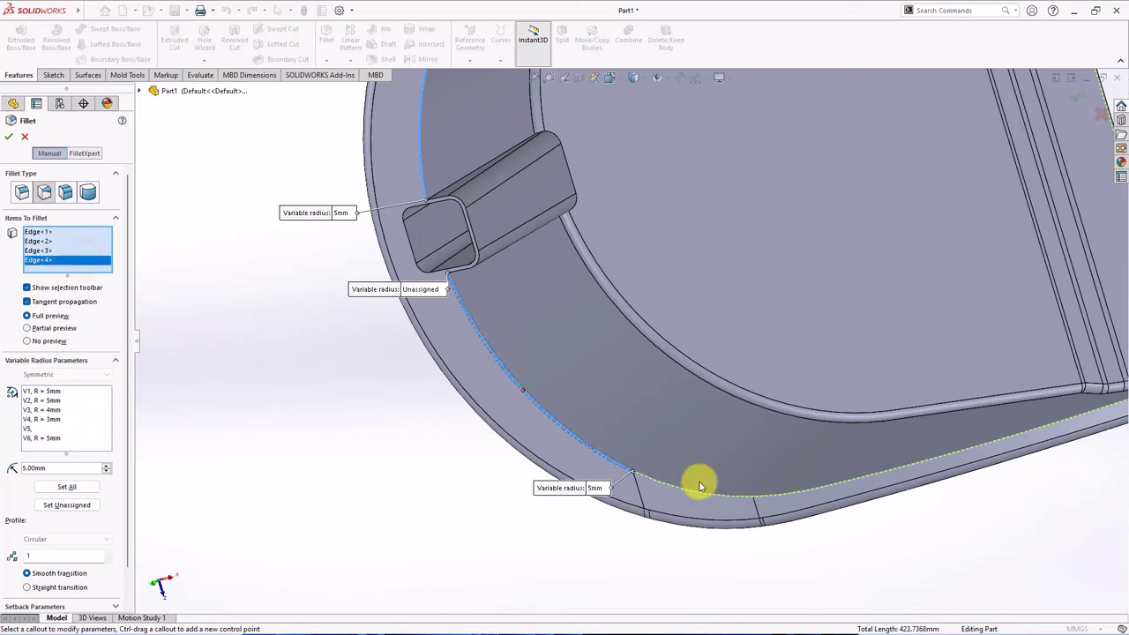
pyautogui.click(699, 497)
pyautogui.click(725, 513)
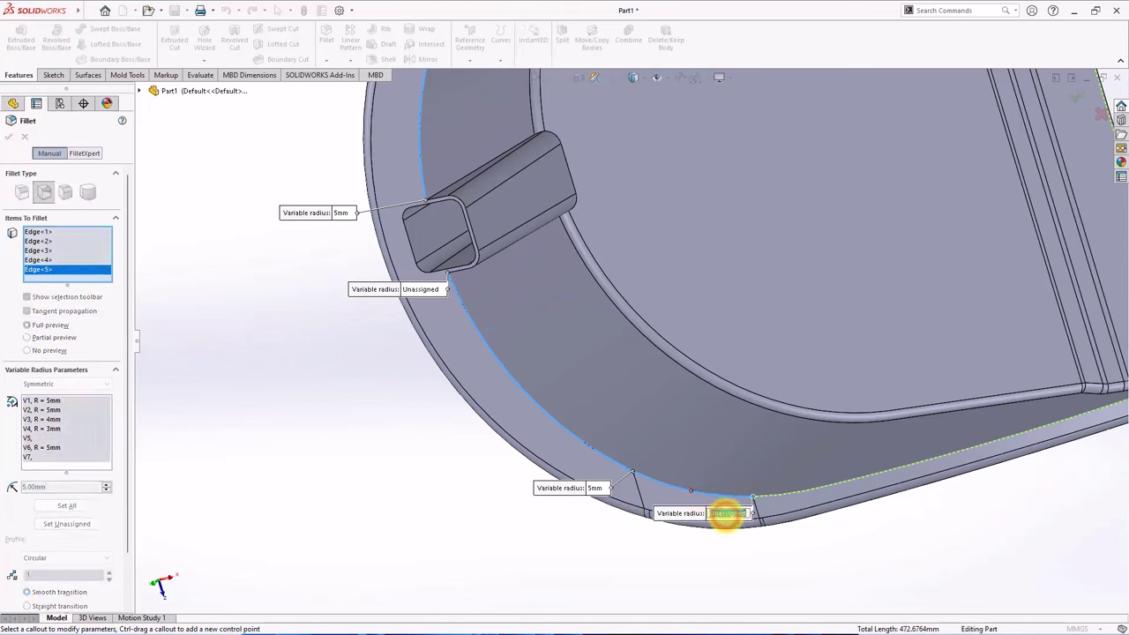
pyautogui.write('4')
pyautogui.press('Return')
pyautogui.click(92, 285)
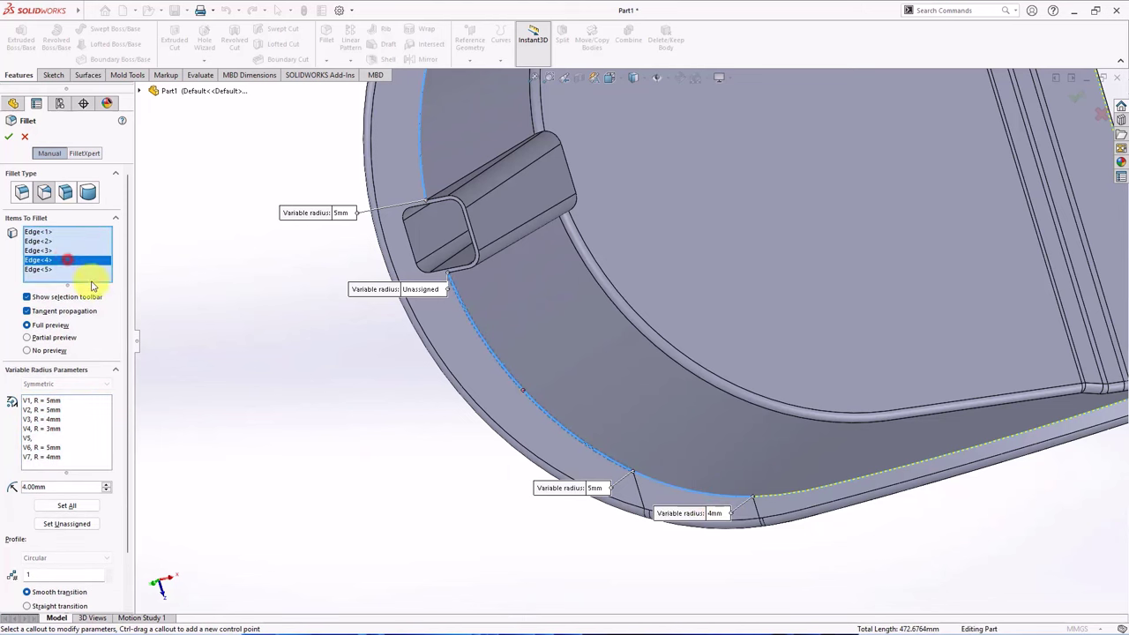
pyautogui.click(857, 484)
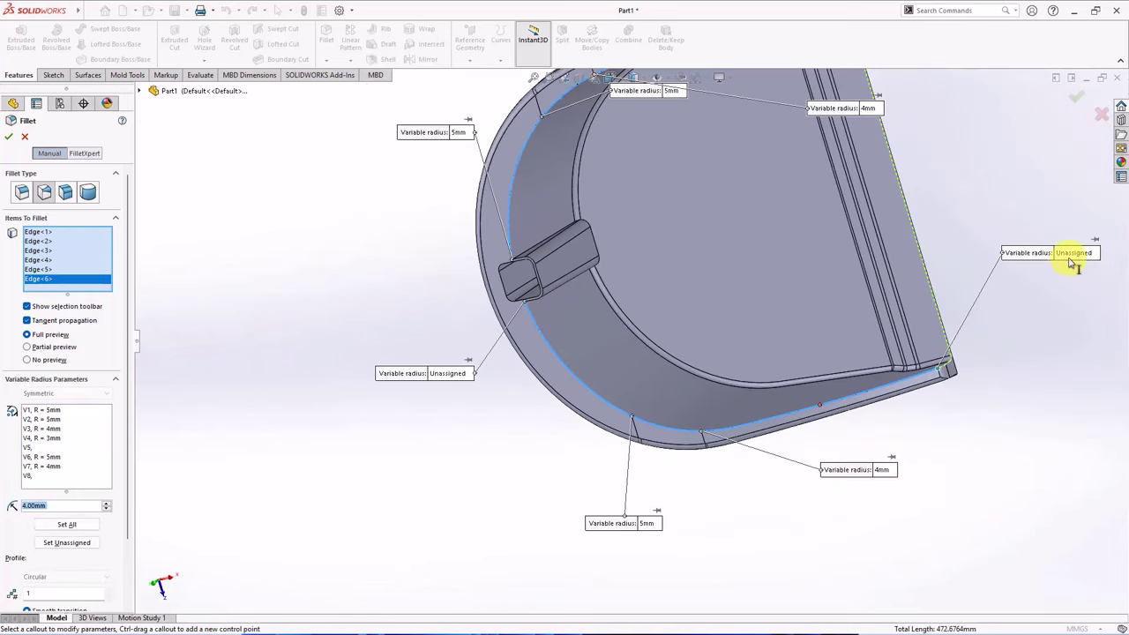
pyautogui.click(1070, 256)
pyautogui.write('3')
pyautogui.press('Return')
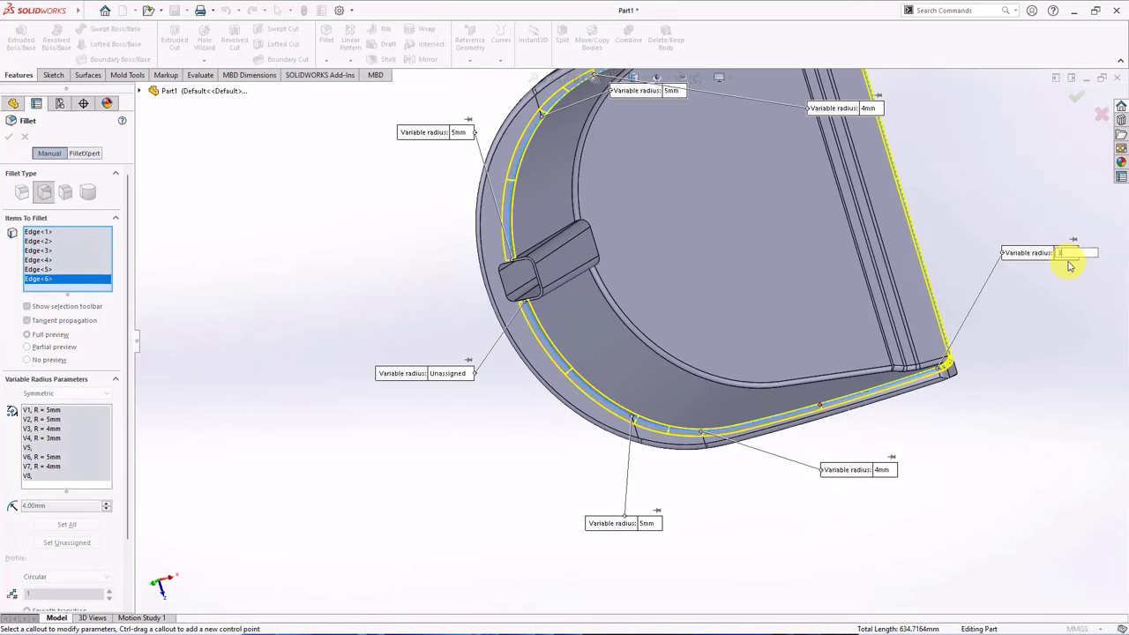
pyautogui.moveTo(1000, 390); pyautogui.dragTo(842, 230, button='middle')
pyautogui.scroll(-3, 842, 229)
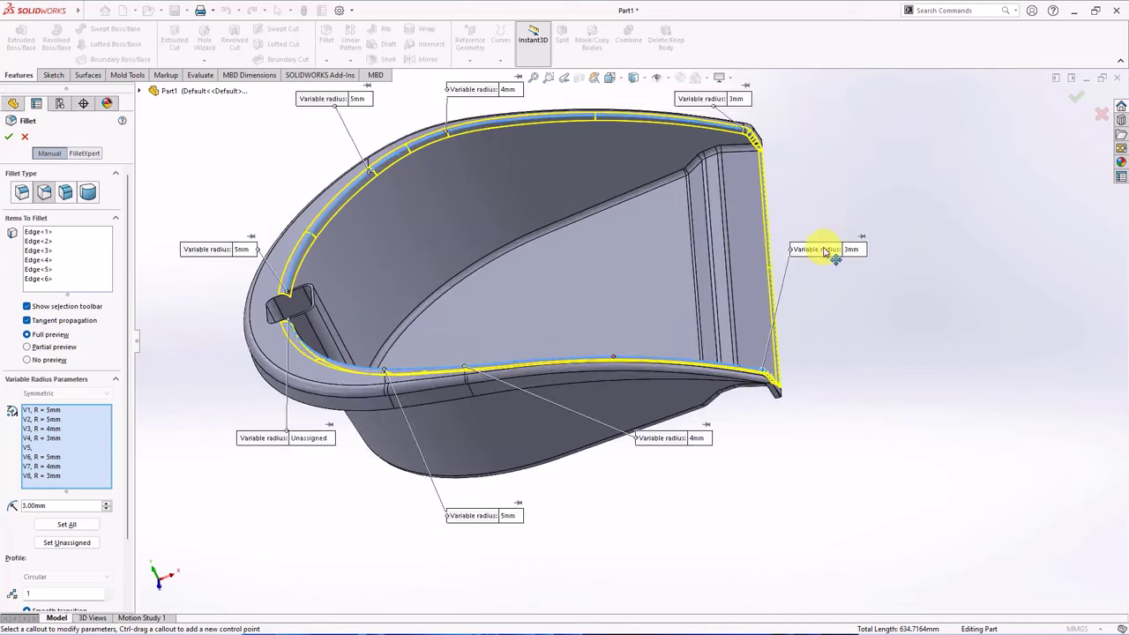
# Step: Apply the variable fillet, then select three top rim edges for a new fillet
pyautogui.click(9, 135)
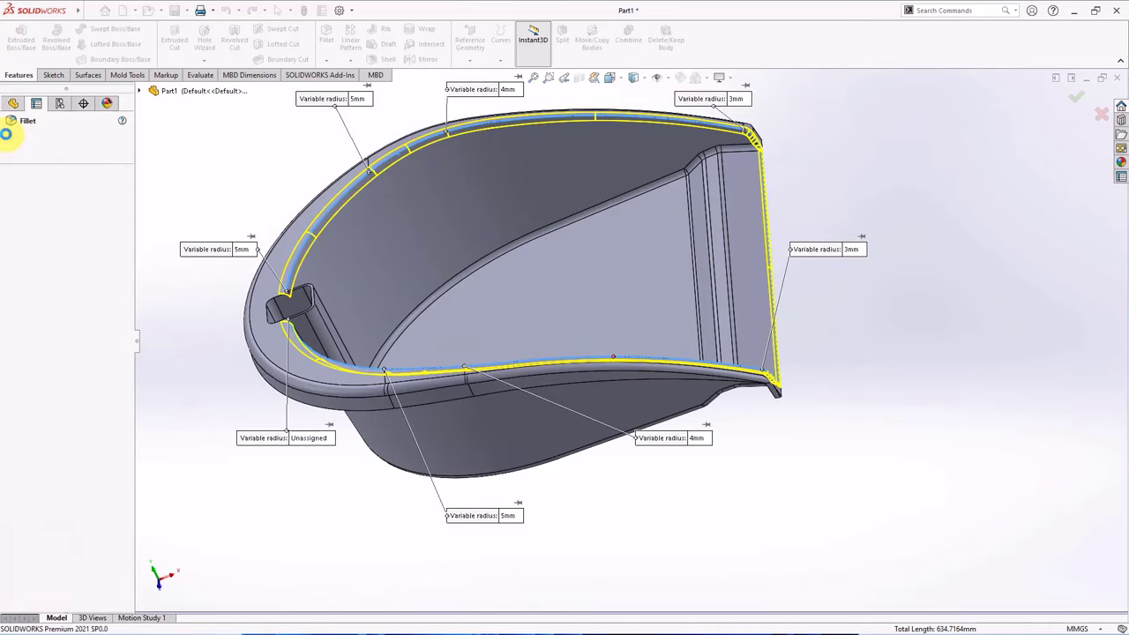
pyautogui.moveTo(231, 177)
pyautogui.mouseDown(button='middle')
pyautogui.moveTo(256, 299)
pyautogui.moveTo(295, 111)
pyautogui.mouseUp(button='middle')
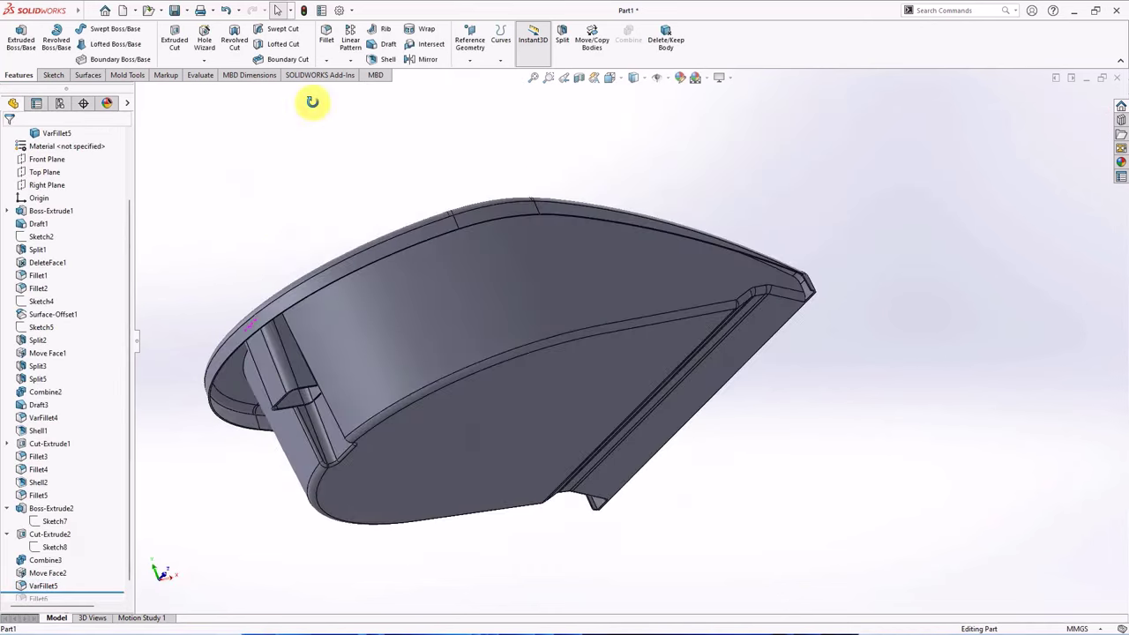
pyautogui.click(326, 44)
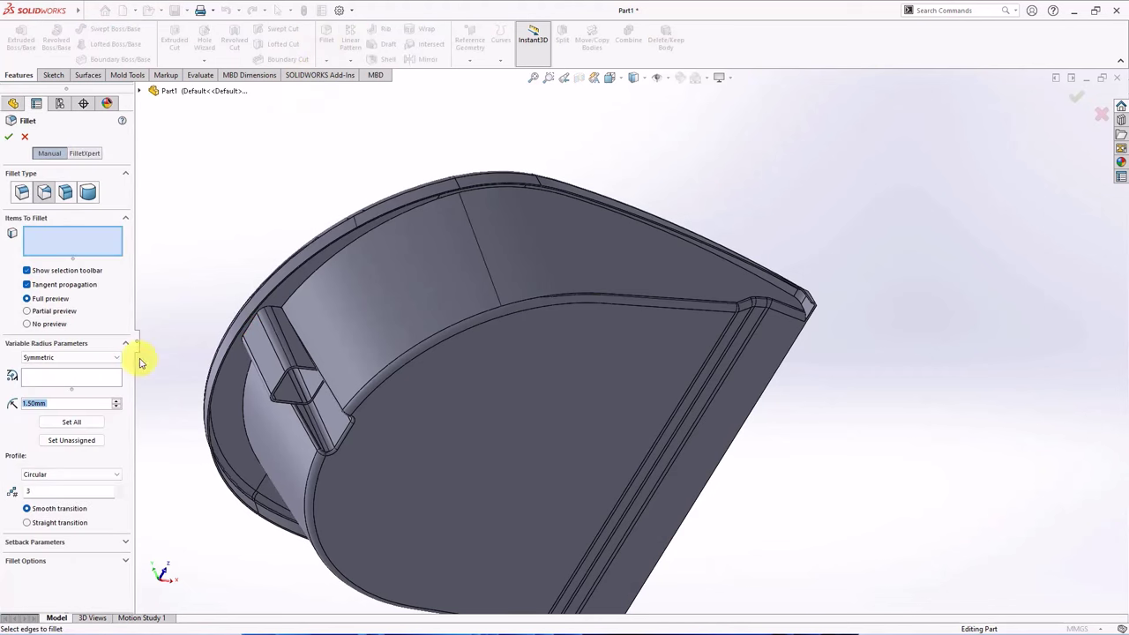
pyautogui.moveTo(322, 305); pyautogui.dragTo(326, 273, button='middle')
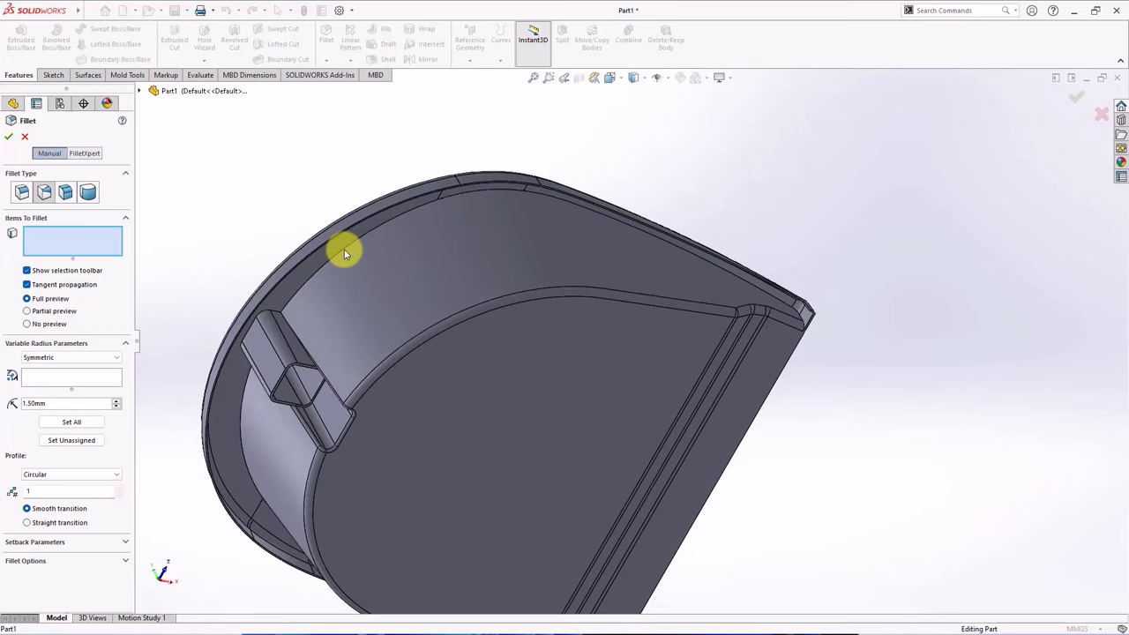
pyautogui.click(348, 251)
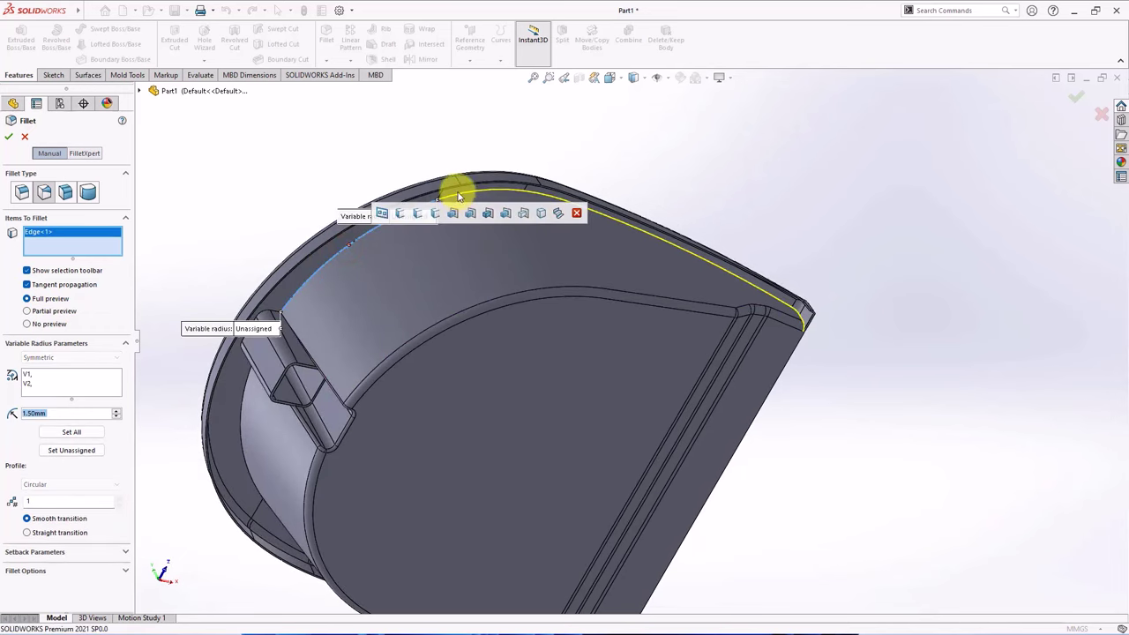
pyautogui.click(515, 194)
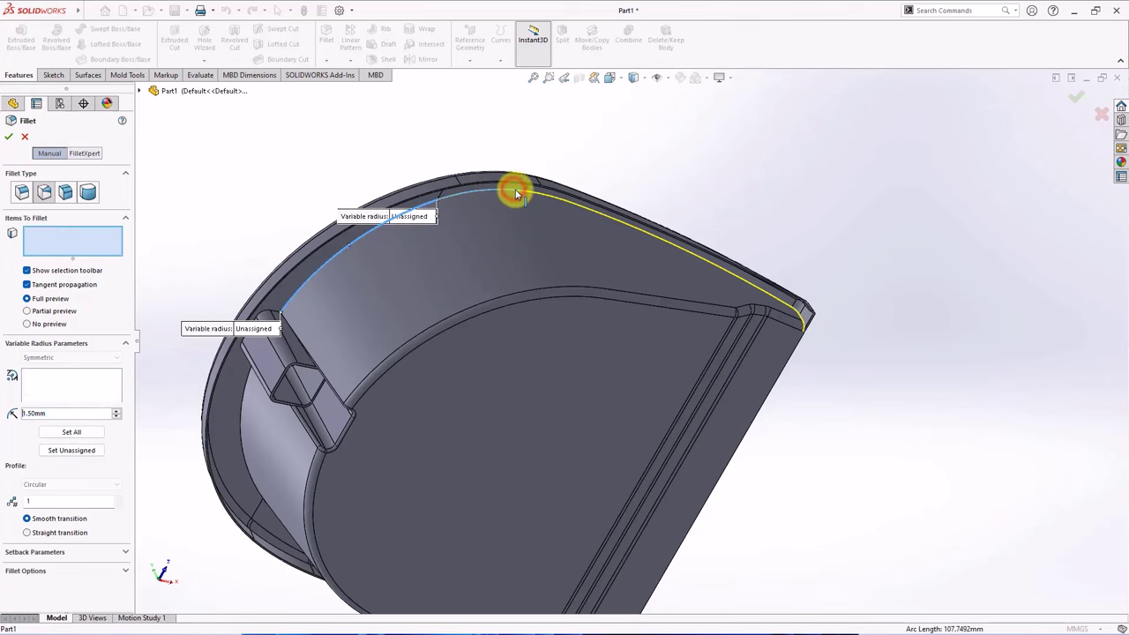
pyautogui.click(564, 198)
# Step: Set the new fillet's end radii to 4.1 mm and 2.1 mm
pyautogui.moveTo(561, 199); pyautogui.dragTo(536, 189, button='middle')
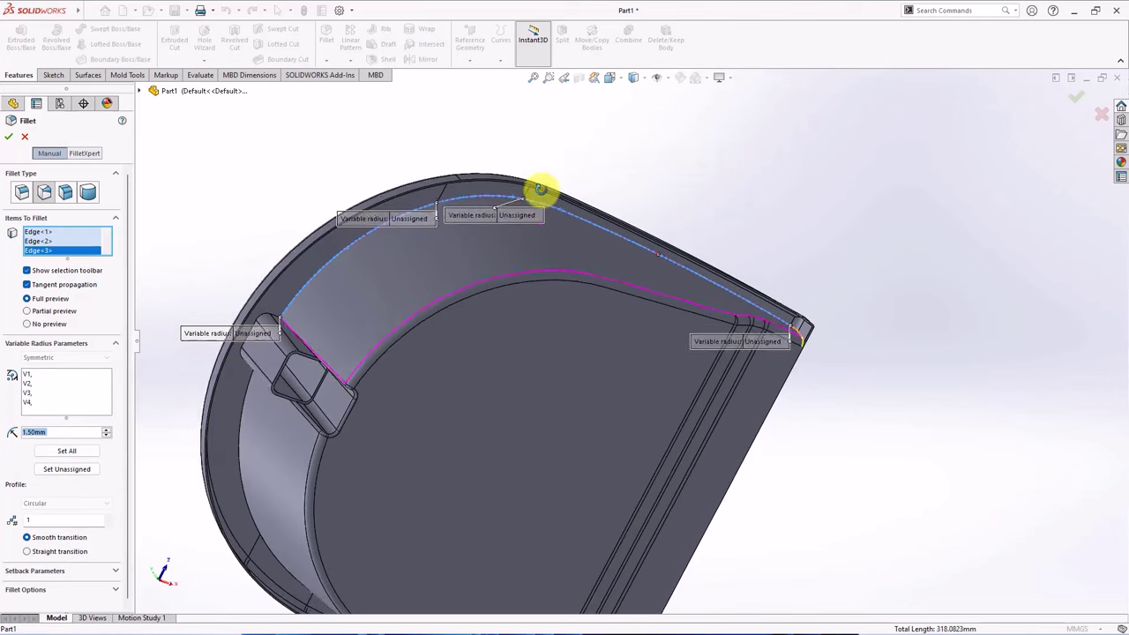
pyautogui.moveTo(251, 342); pyautogui.dragTo(207, 215)
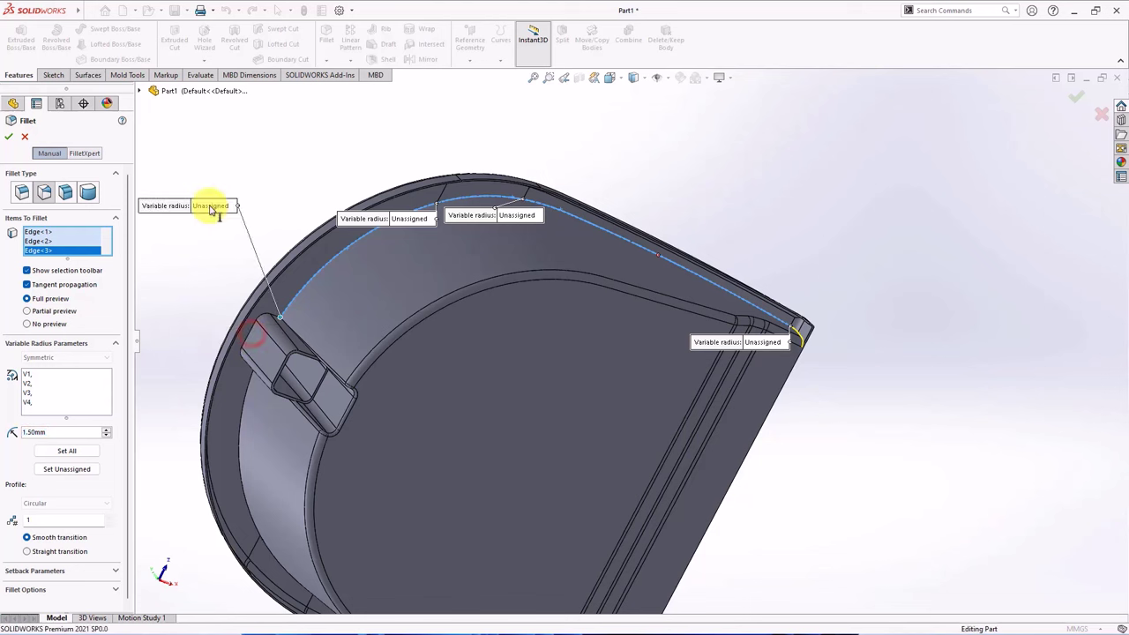
pyautogui.click(212, 206)
pyautogui.write('4.1')
pyautogui.press('Return')
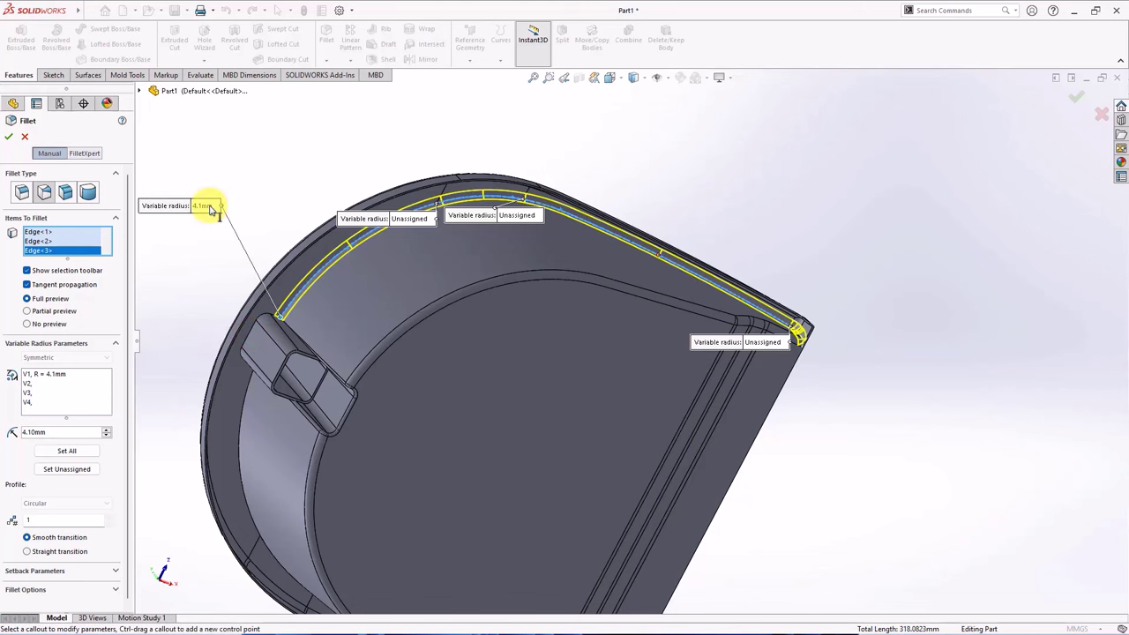
pyautogui.click(763, 343)
pyautogui.write('2.5')
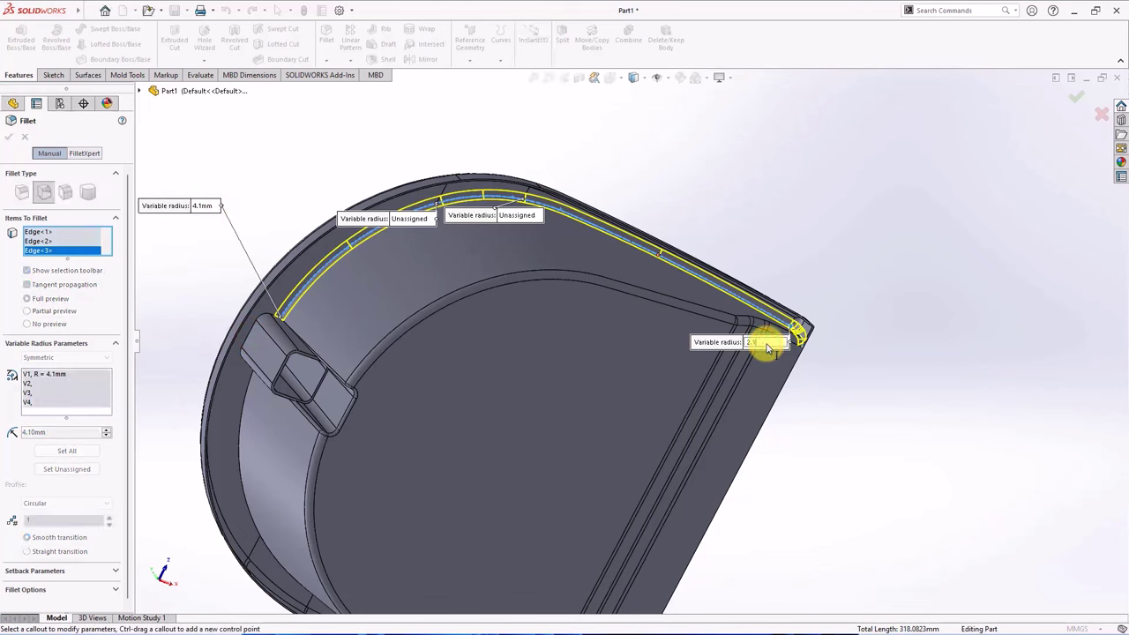
pyautogui.press('Return')
# Step: Add three lower inner edges to the variable-radius fillet selection
pyautogui.moveTo(720, 315)
pyautogui.mouseDown(button='middle')
pyautogui.moveTo(585, 371)
pyautogui.moveTo(585, 535)
pyautogui.moveTo(359, 369)
pyautogui.mouseUp(button='middle')
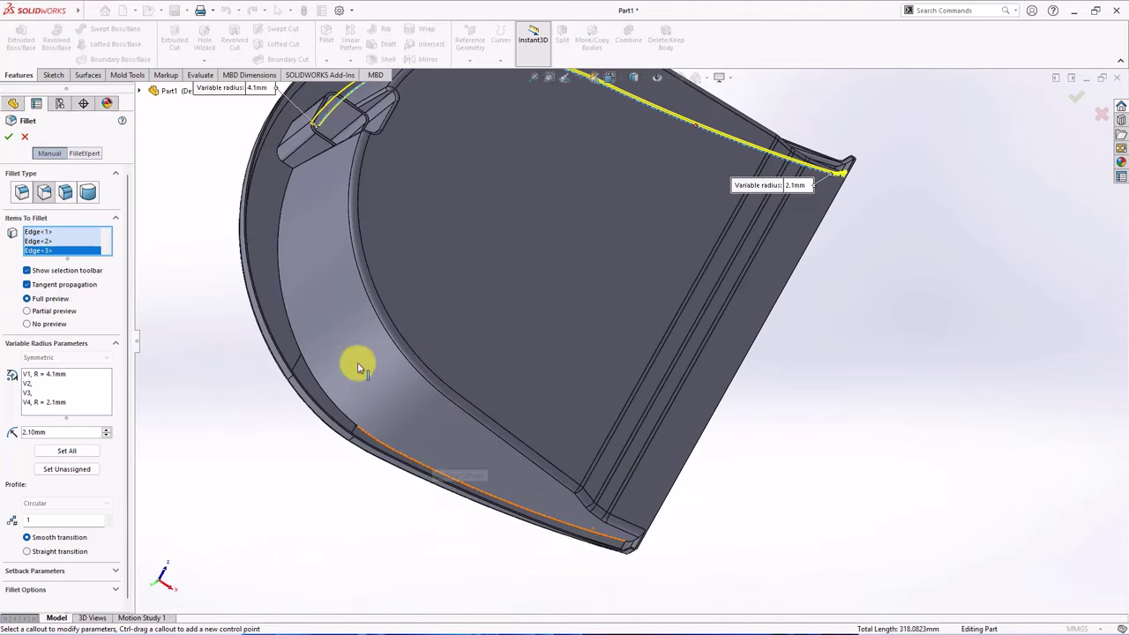
pyautogui.click(279, 232)
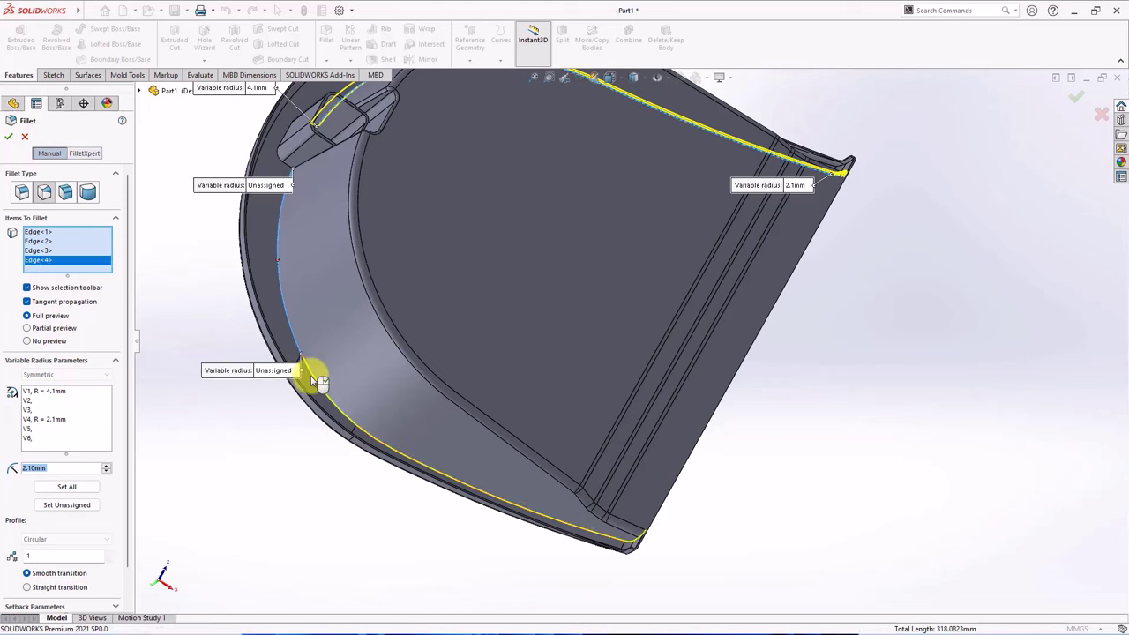
pyautogui.click(319, 385)
pyautogui.click(374, 435)
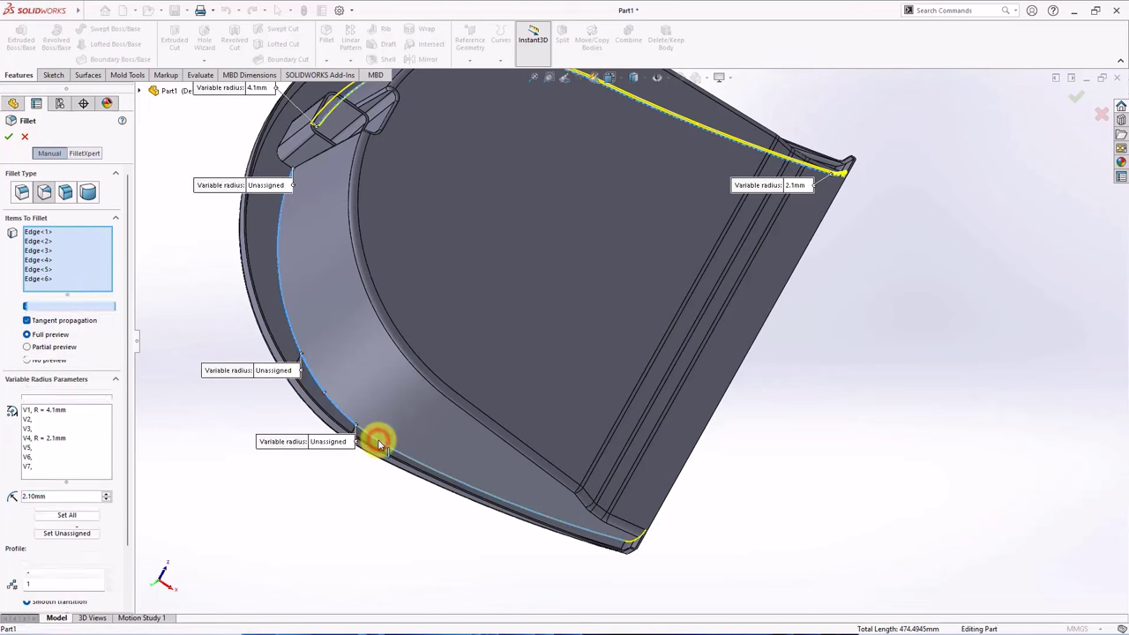
# Step: Set the new end radii to 4.1 mm and 2.1 mm and apply VarFillet7
pyautogui.click(222, 335)
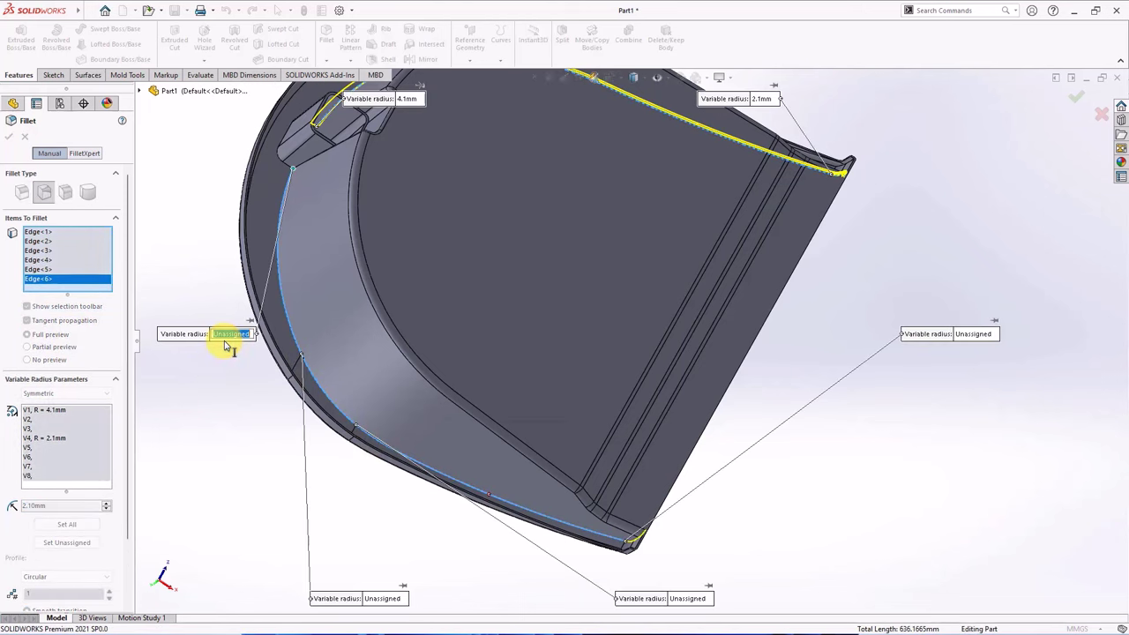
pyautogui.write('1')
pyautogui.press('Return')
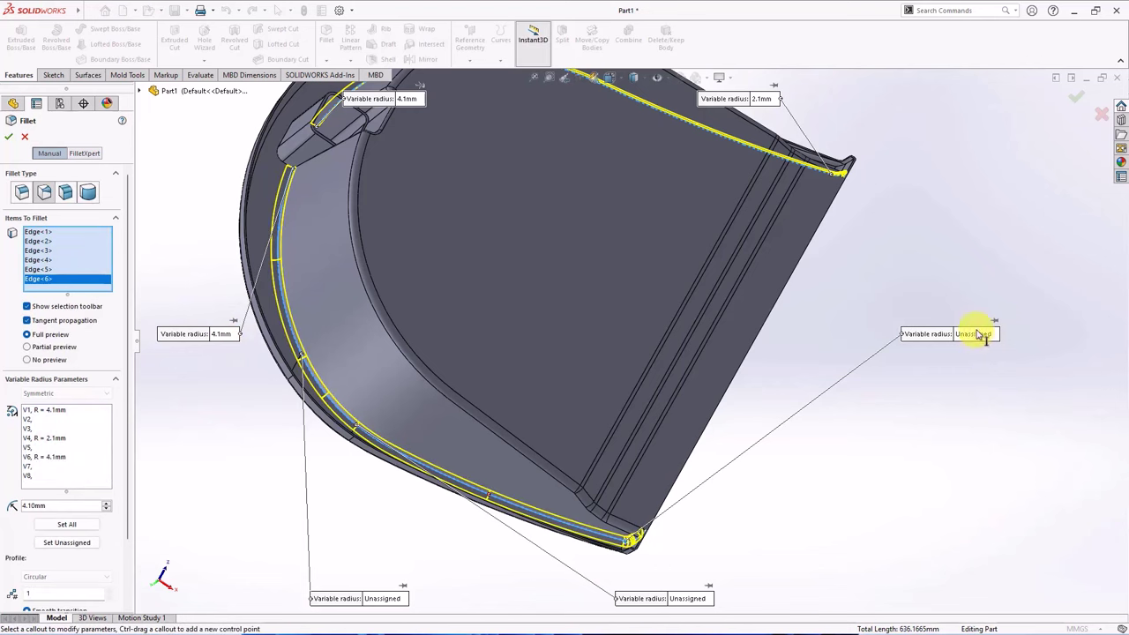
pyautogui.click(974, 335)
pyautogui.write('2.1')
pyautogui.press('Return')
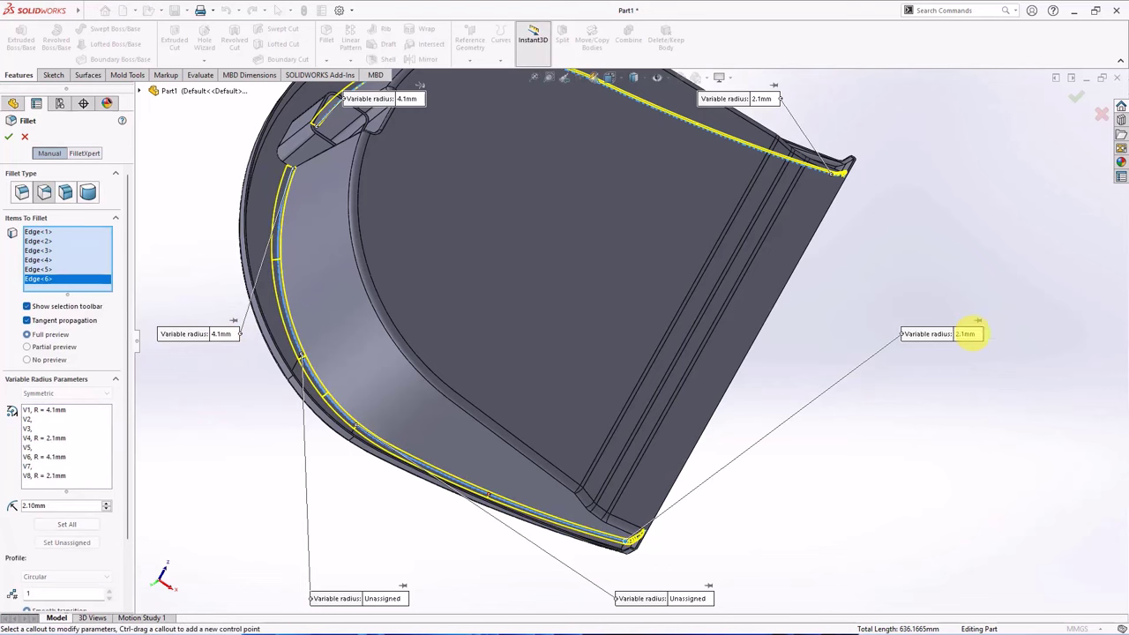
pyautogui.click(9, 138)
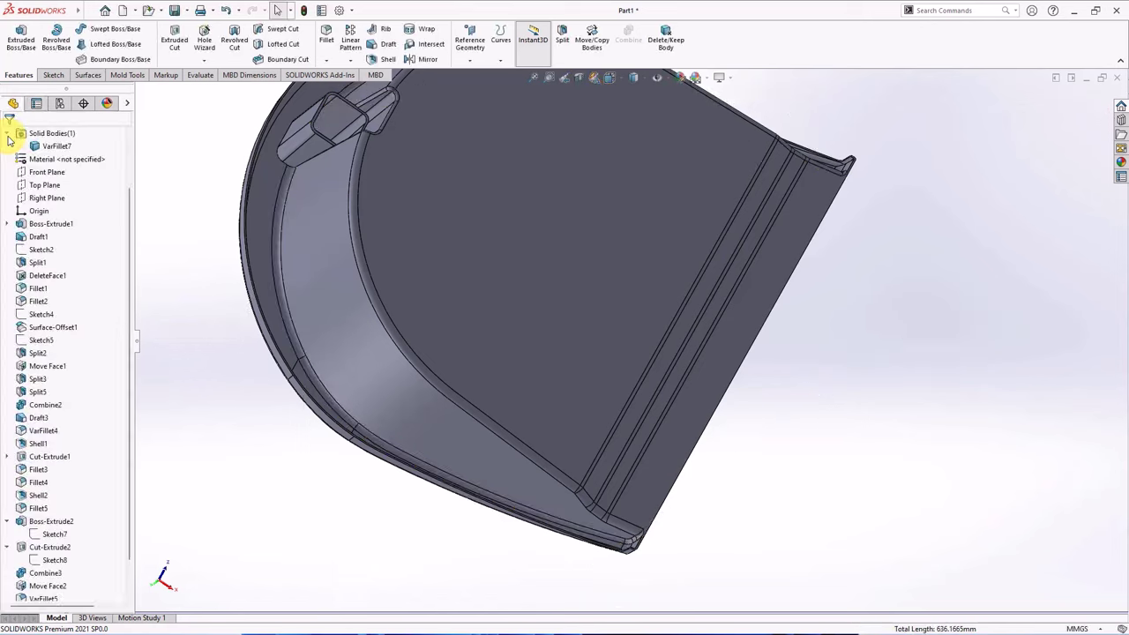
pyautogui.scroll(5, 411, 188)
pyautogui.moveTo(411, 188)
pyautogui.mouseDown(button='middle')
pyautogui.moveTo(461, 171)
pyautogui.moveTo(444, 270)
pyautogui.moveTo(457, 304)
pyautogui.mouseUp(button='middle')
pyautogui.scroll(-5, 536, 244)
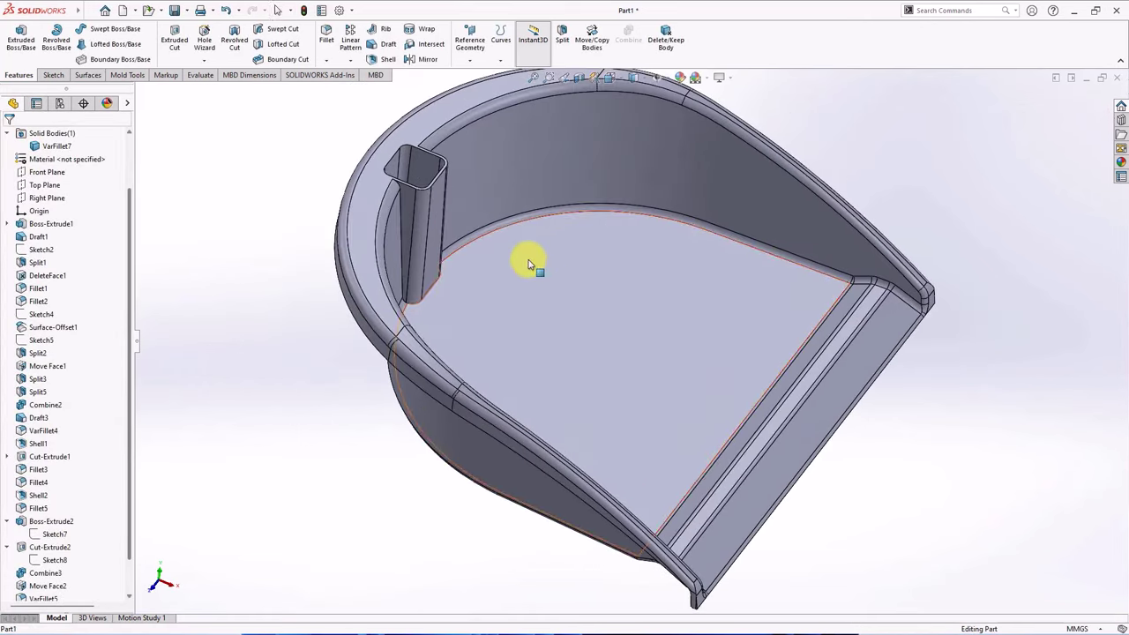
pyautogui.moveTo(128, 553)
pyautogui.mouseDown()
pyautogui.moveTo(134, 579)
pyautogui.moveTo(100, 592)
pyautogui.mouseUp()
pyautogui.click(441, 320)
pyautogui.moveTo(441, 320)
pyautogui.mouseDown(button='middle')
pyautogui.moveTo(378, 378)
pyautogui.moveTo(415, 312)
pyautogui.moveTo(451, 337)
pyautogui.mouseUp(button='middle')
pyautogui.scroll(2, 476, 336)
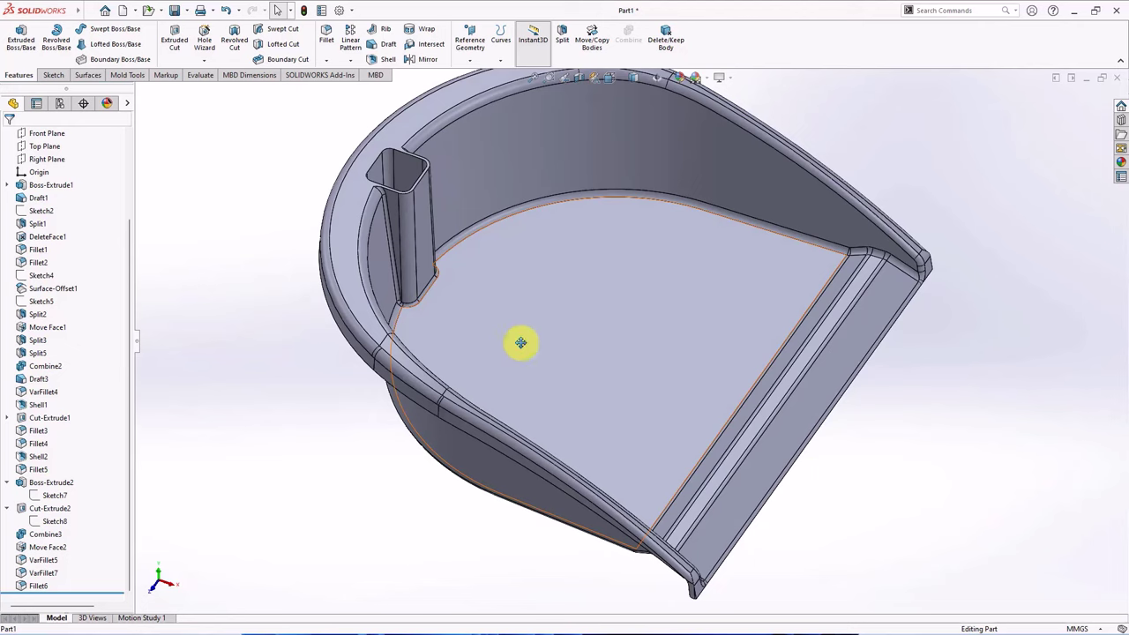